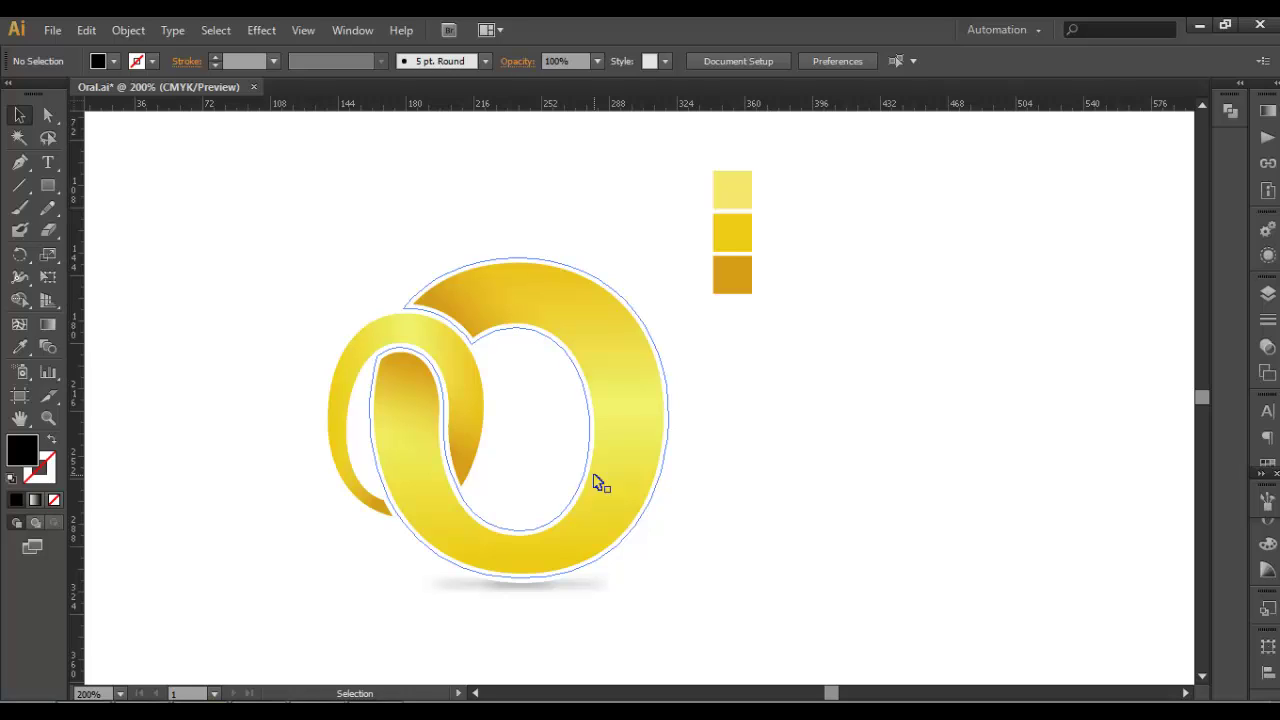
Add a text object containing a capital O on the empty canvas to the right of the gold logo.
scroll(564, 453, up, 1)
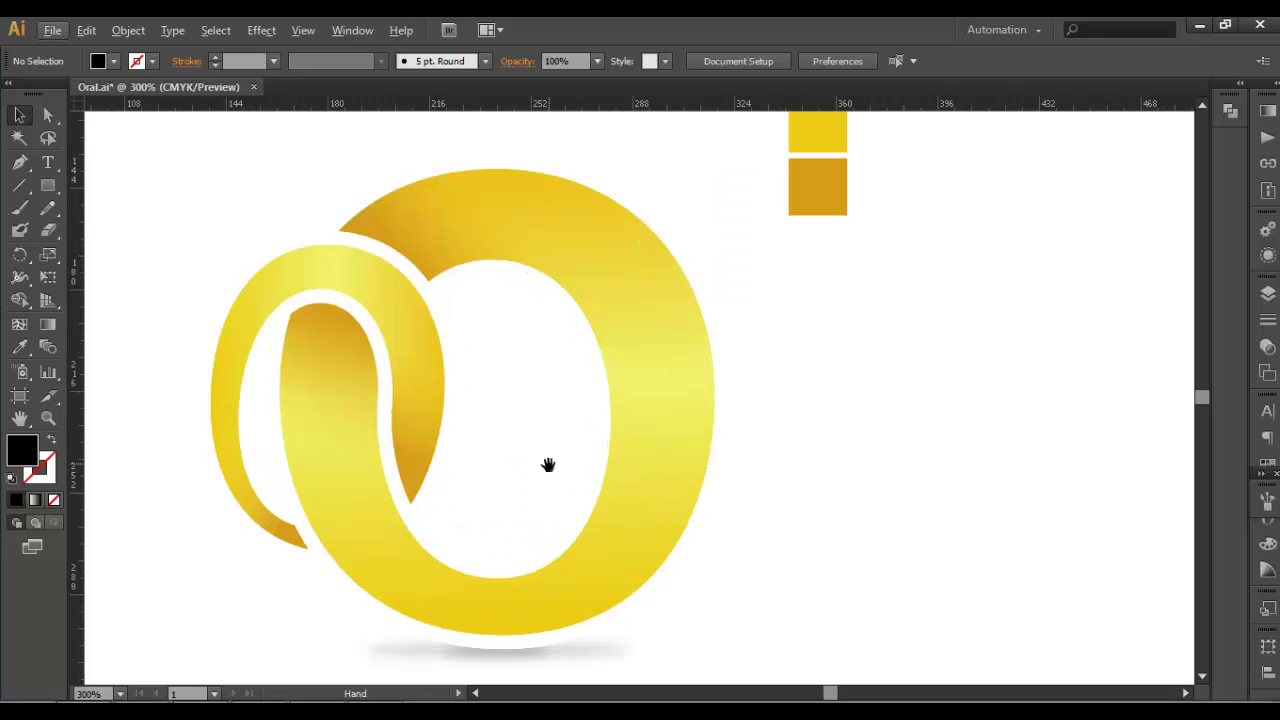
drag(549, 465, 625, 479)
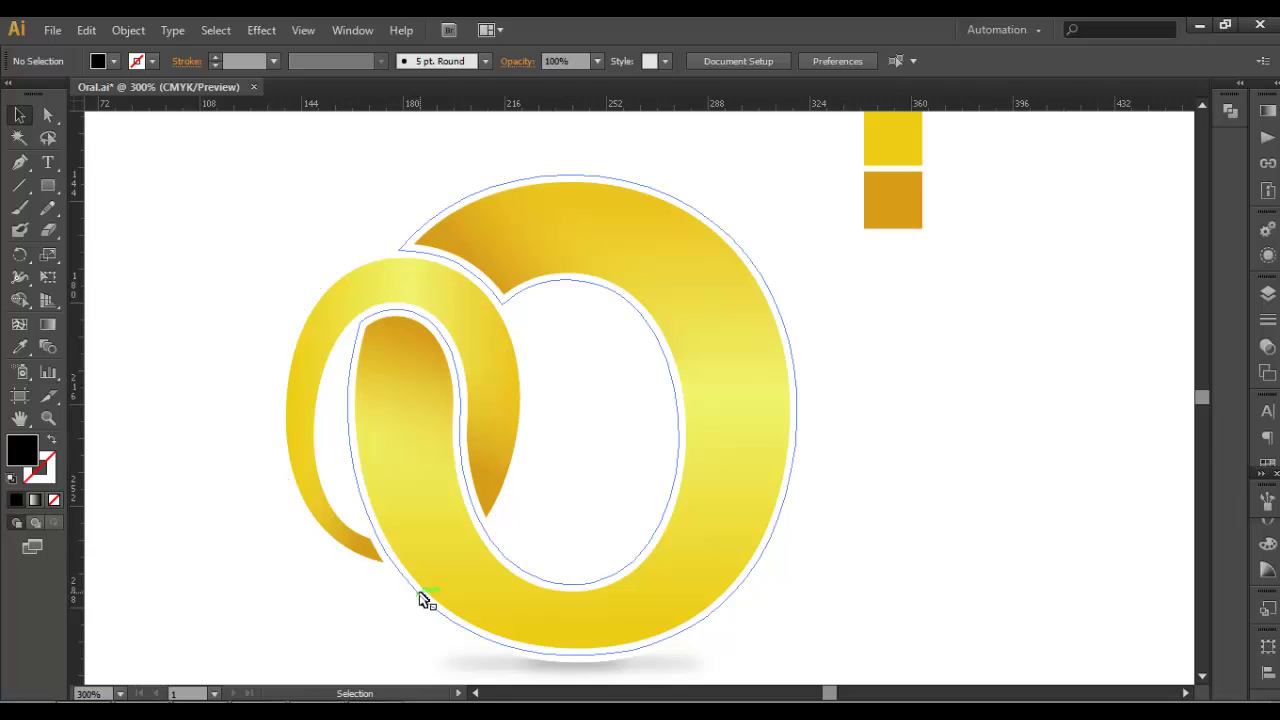
scroll(509, 547, down, 1)
drag(732, 527, 543, 517)
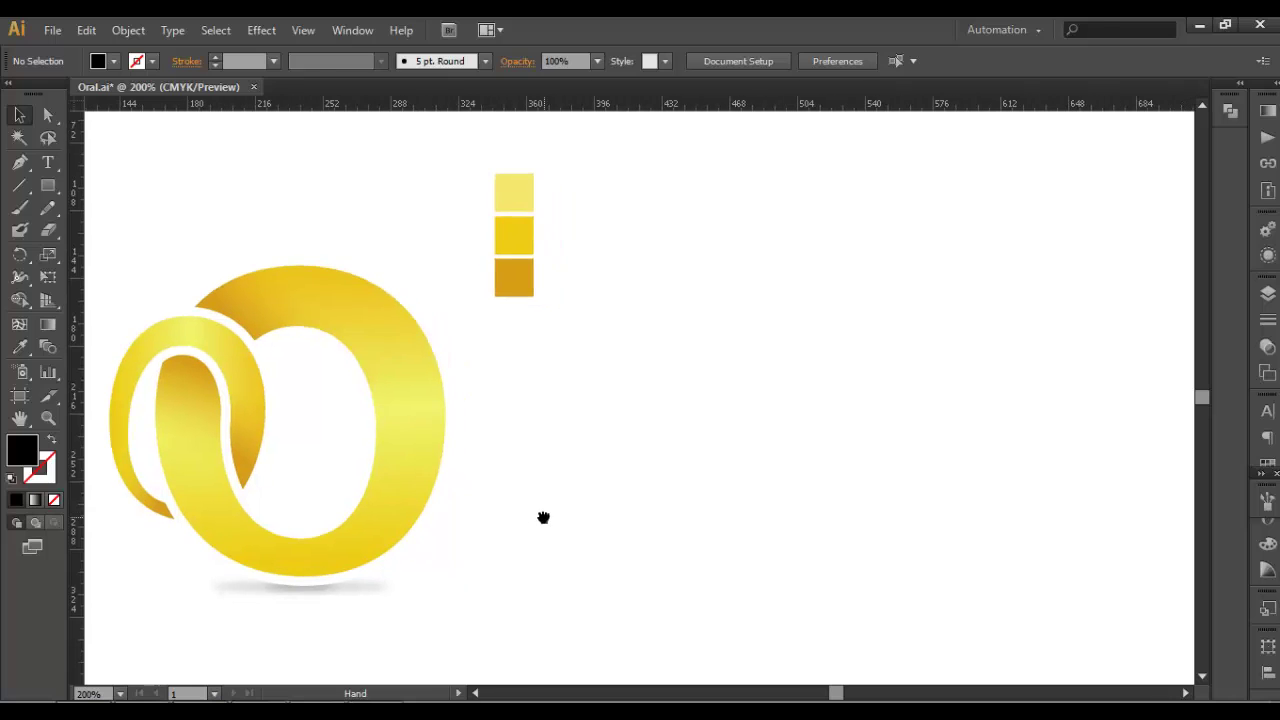
click(45, 166)
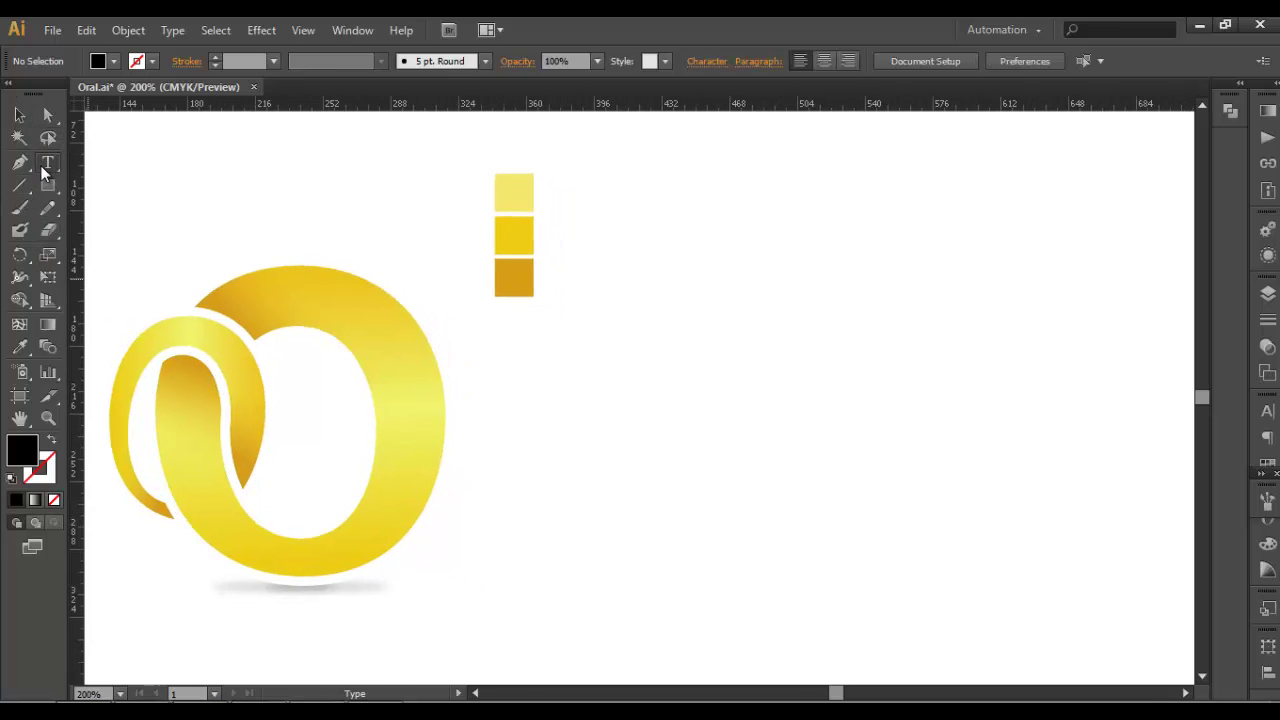
click(682, 446)
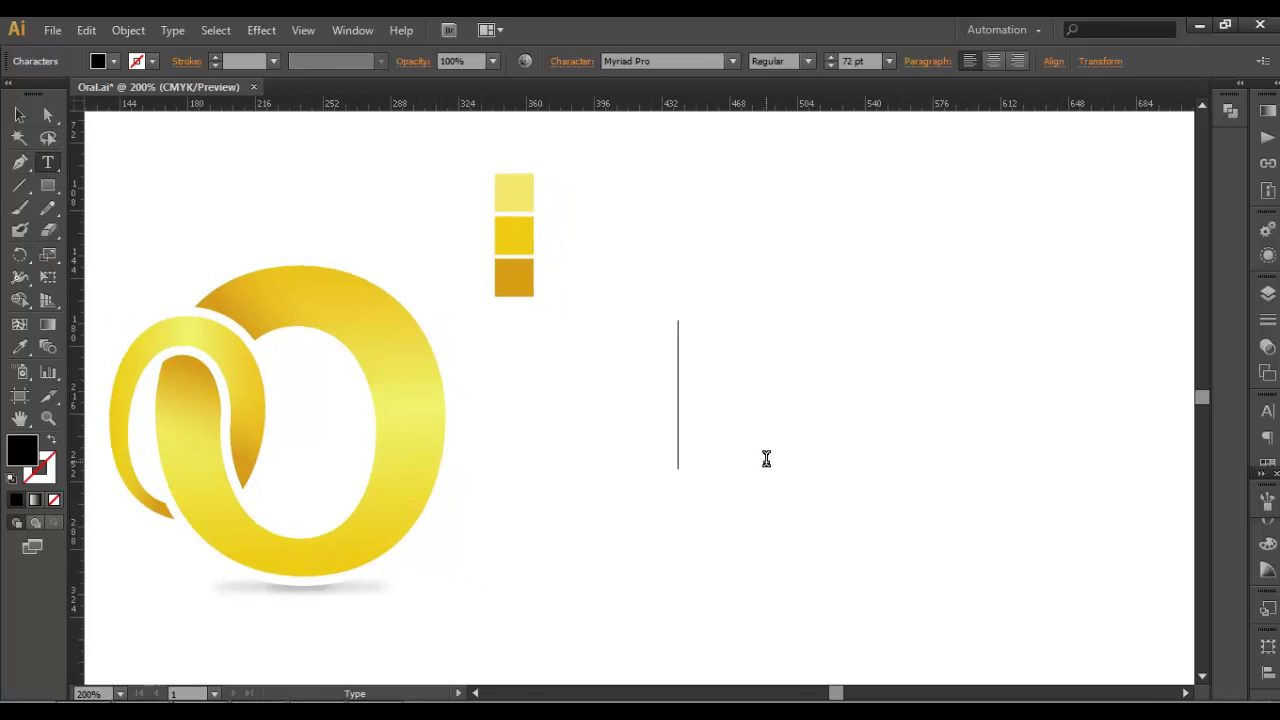
text(O)
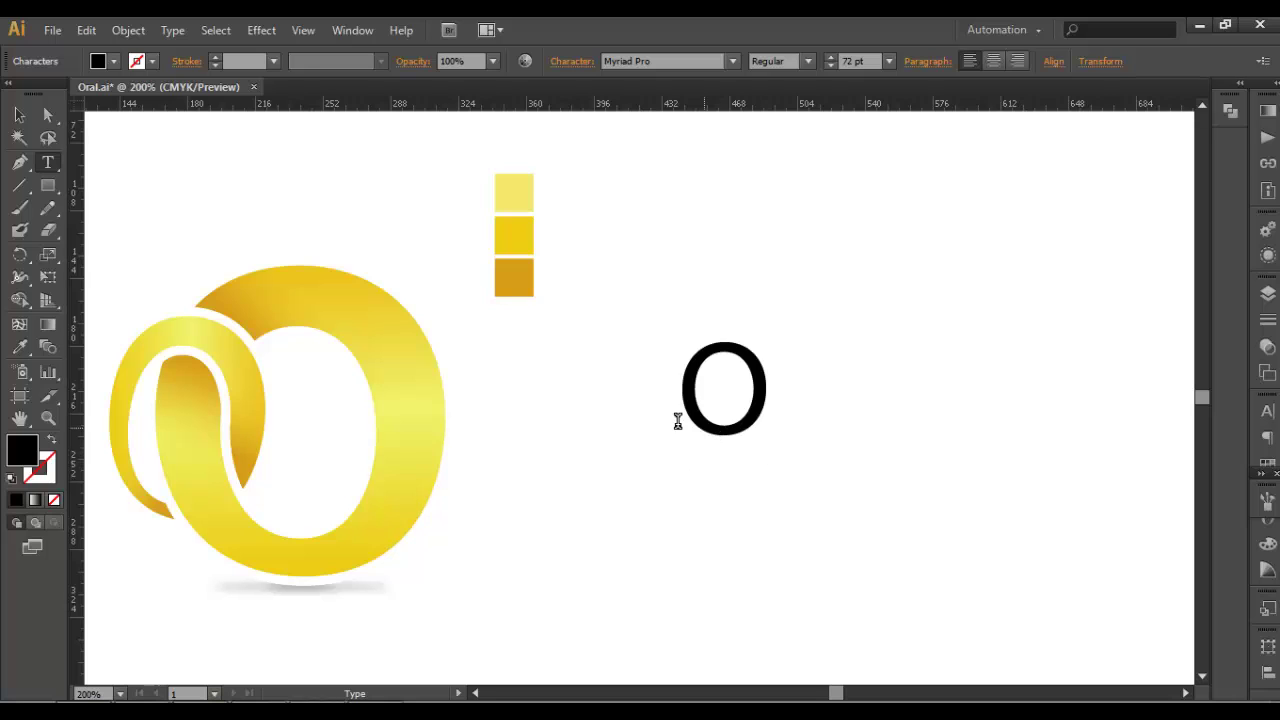
key(Escape)
Scale the O text up proportionally to about 144.68 pt and shift it down and to the right.
click(652, 63)
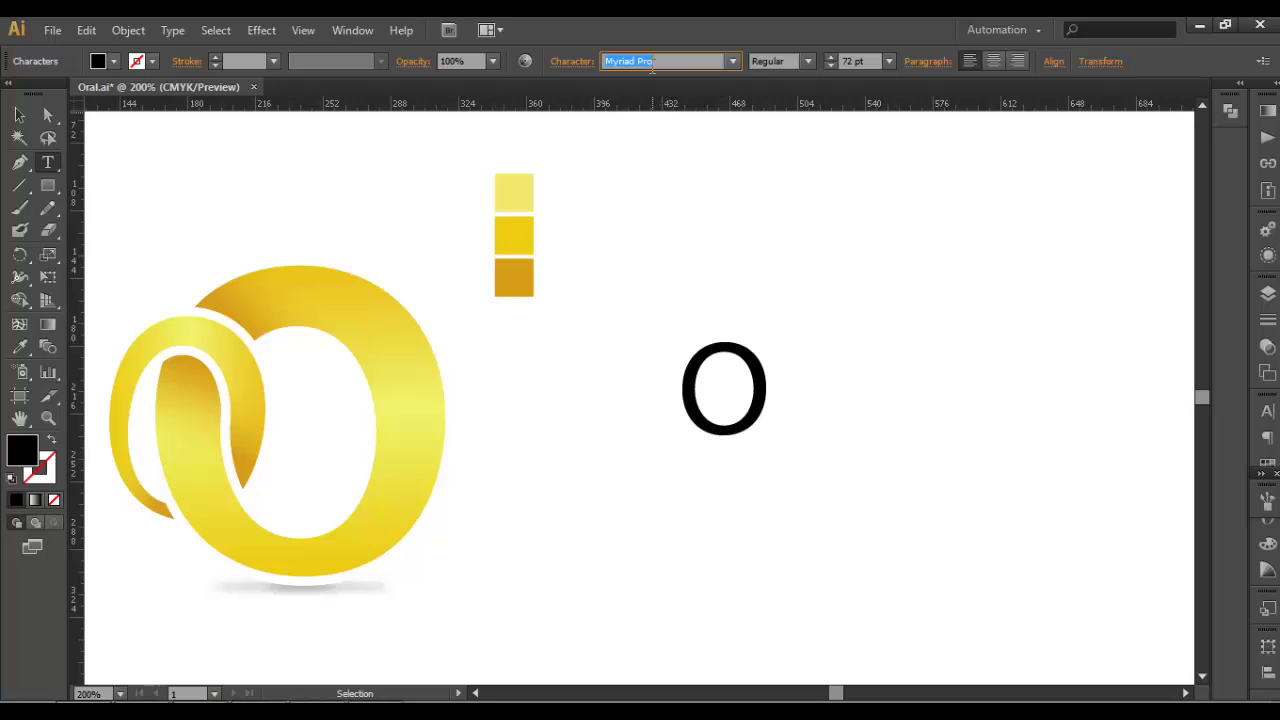
click(19, 115)
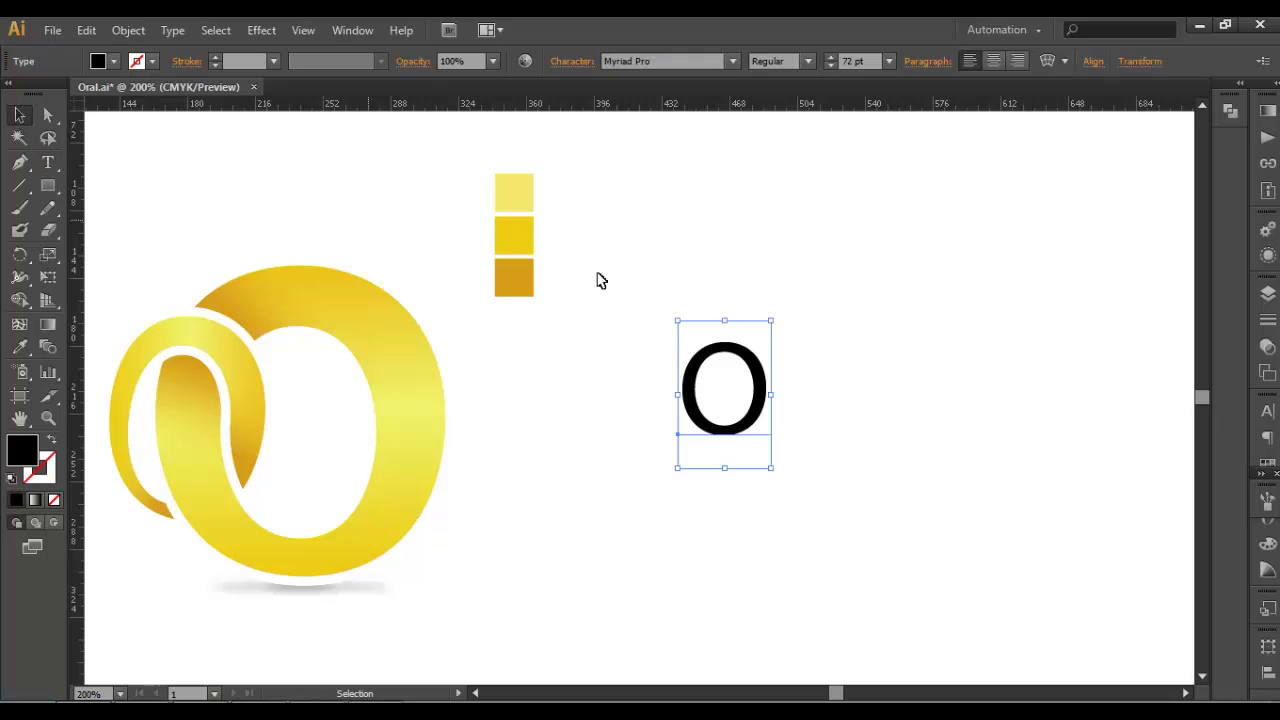
drag(773, 322, 862, 250)
drag(815, 372, 920, 475)
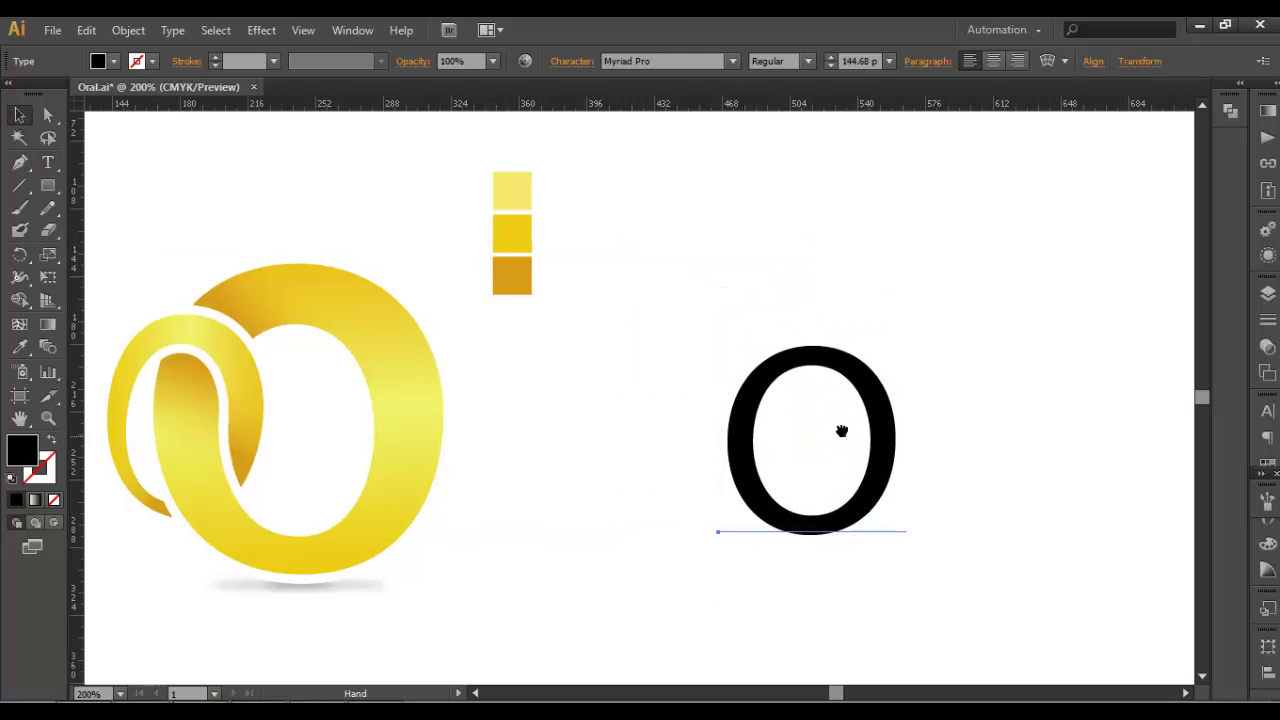
Expand the O text into outlines with Object and Fill included.
click(130, 33)
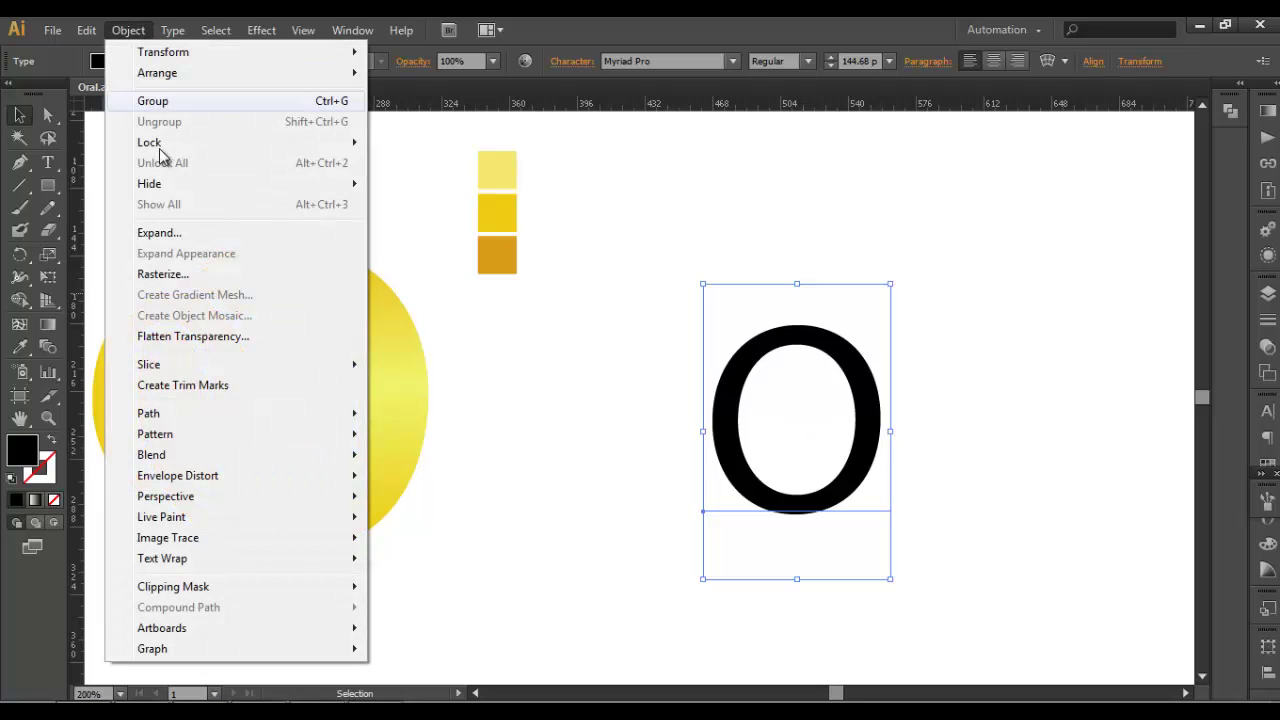
click(186, 234)
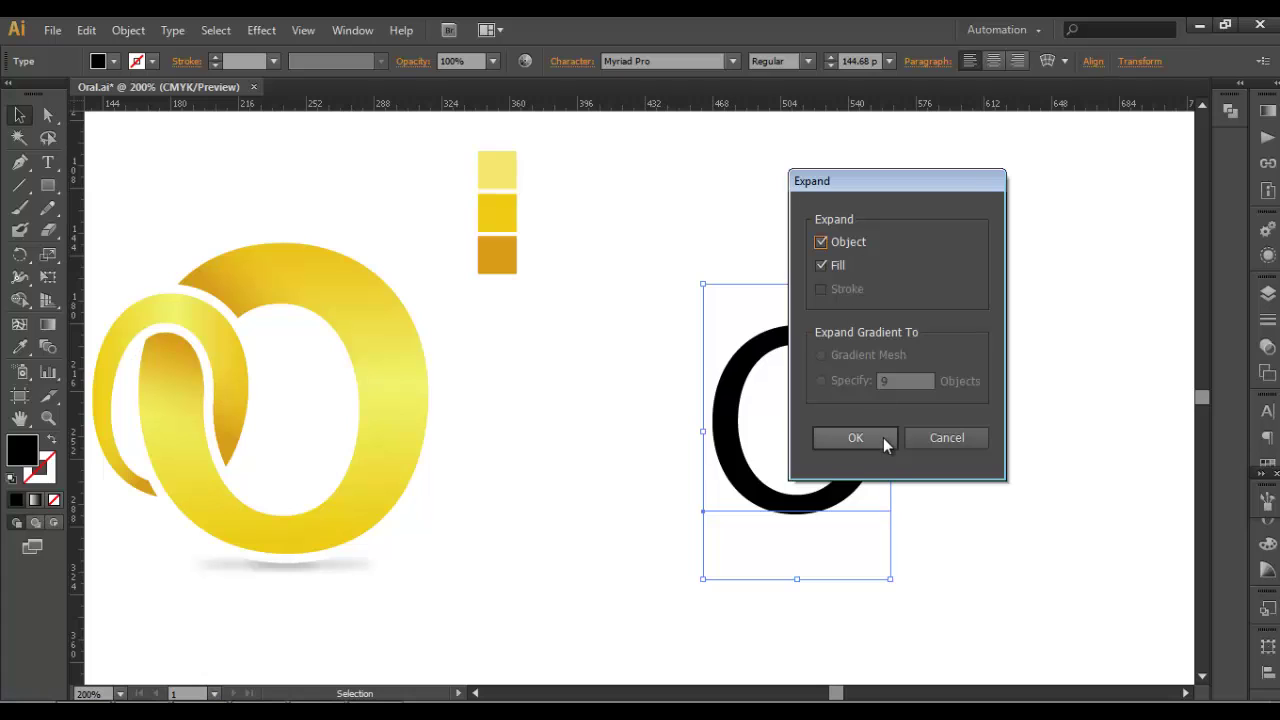
click(882, 438)
drag(834, 400, 815, 405)
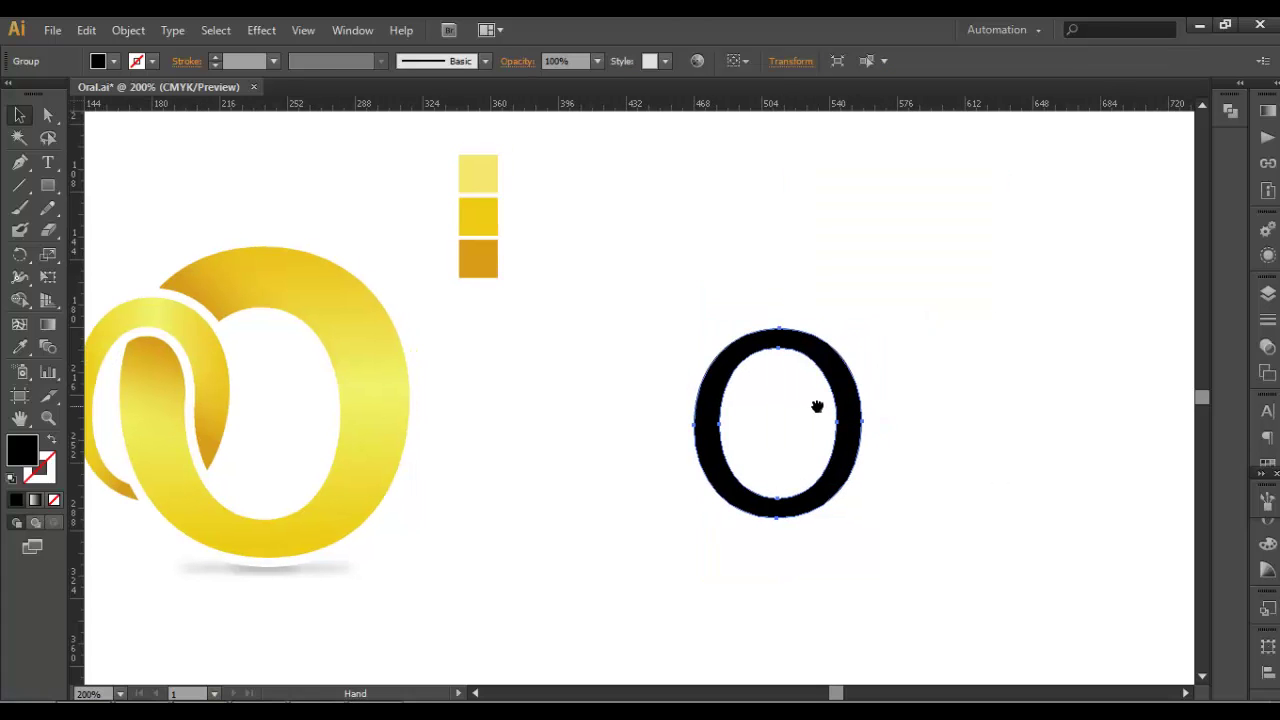
Thicken the expanded O with a black 9 pt stroke.
click(895, 339)
click(855, 405)
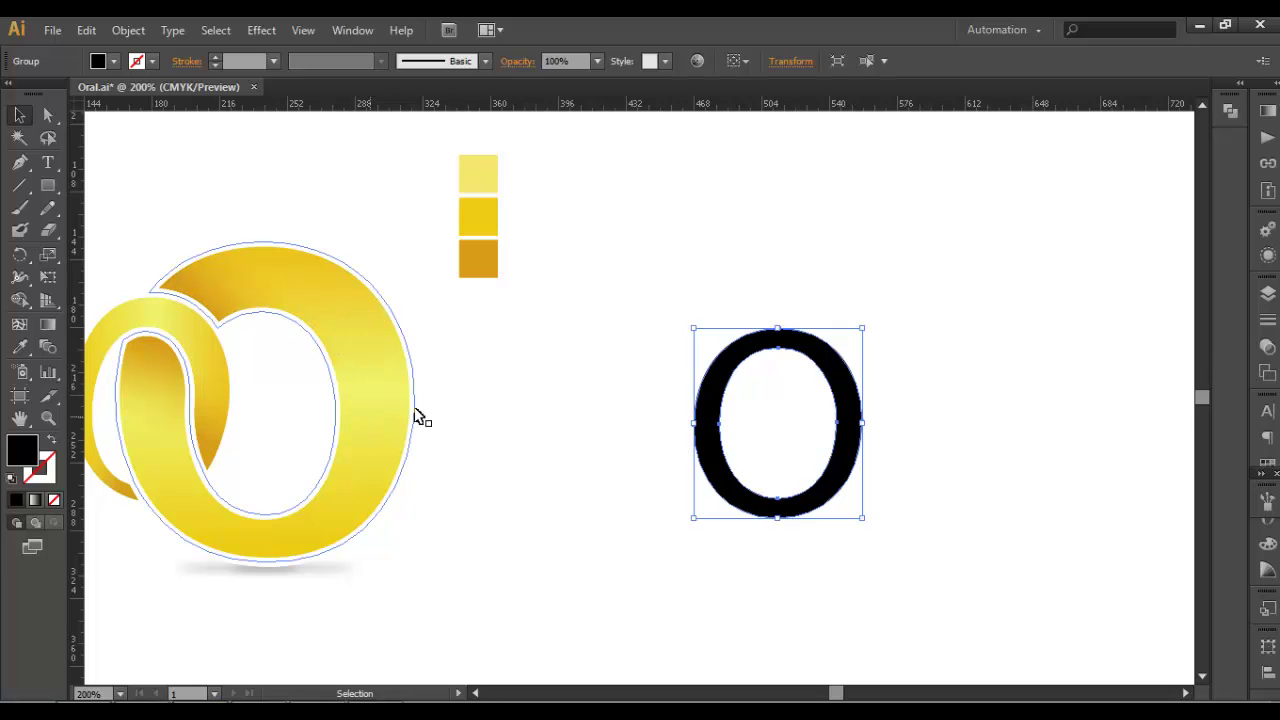
click(800, 420)
click(857, 405)
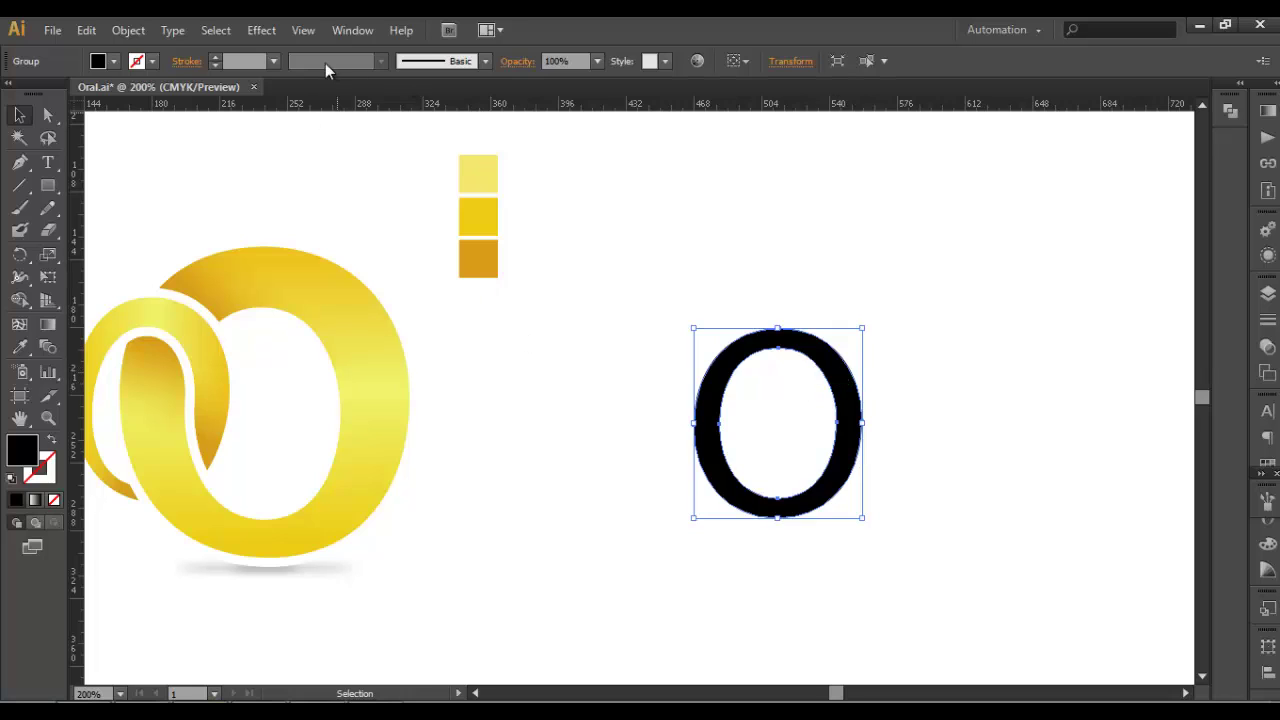
click(137, 61)
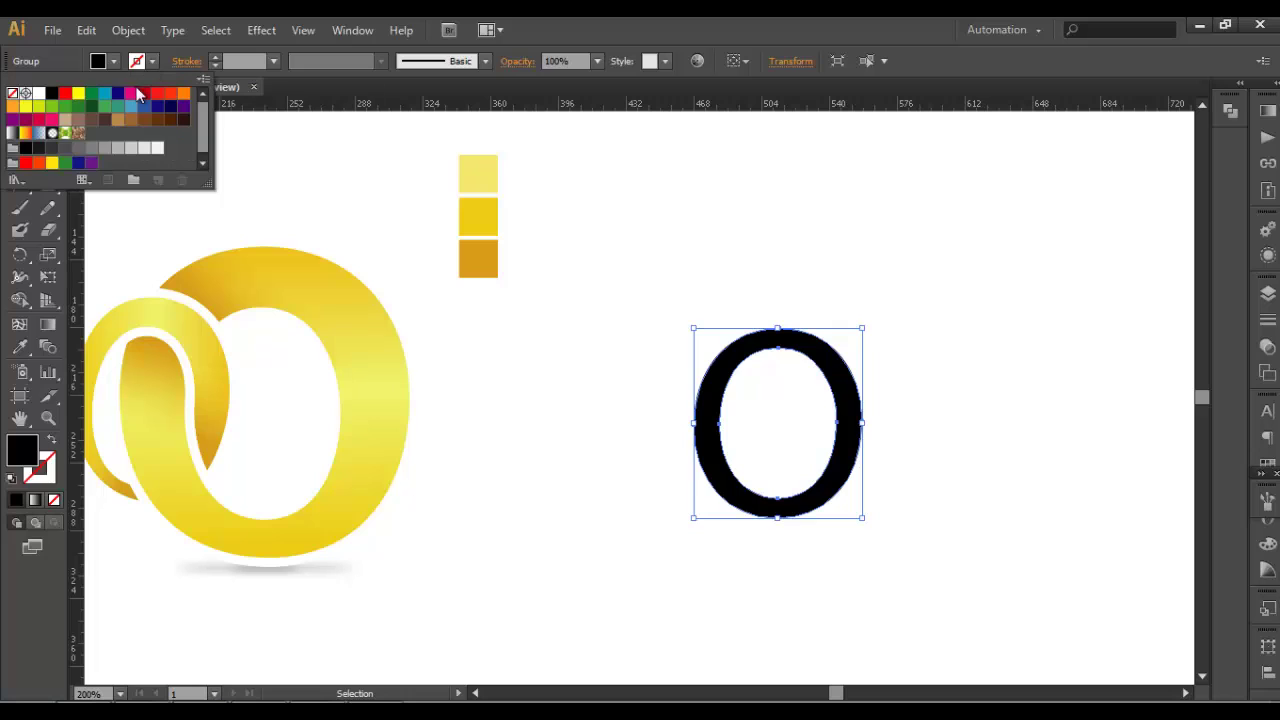
click(53, 94)
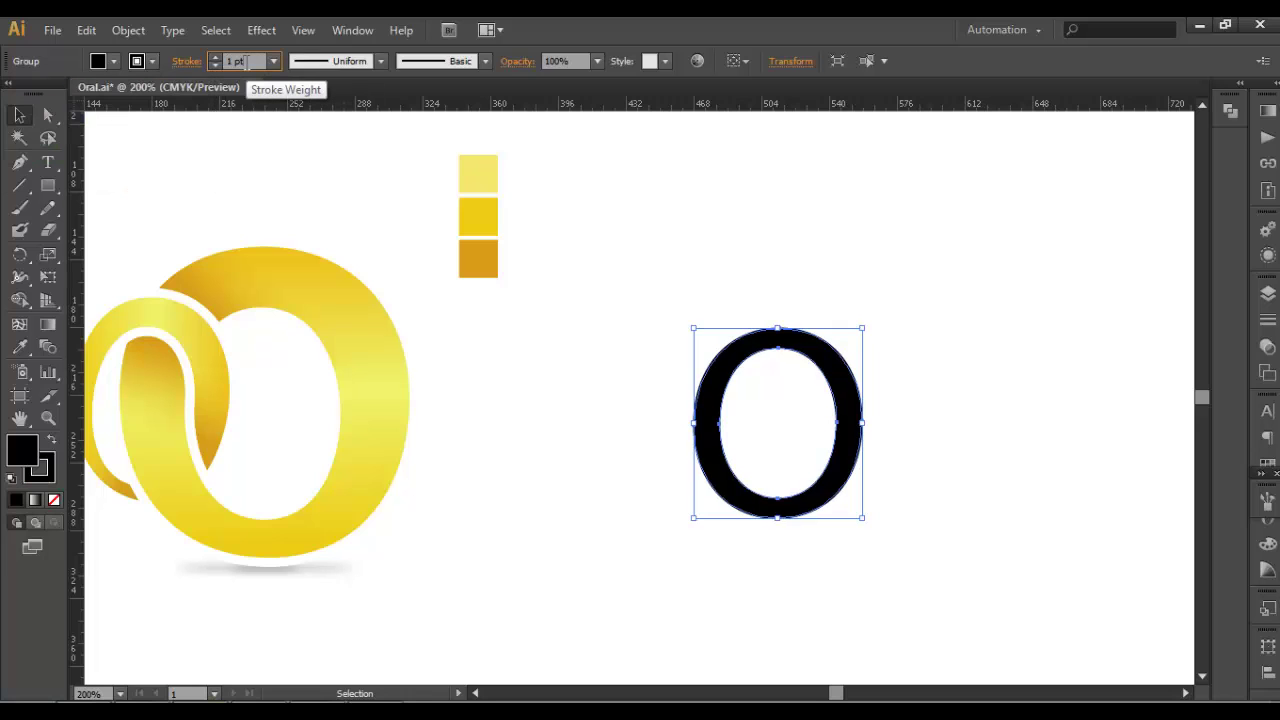
click(240, 61)
key(Up)
key(Up)
key(Up)
key(Up)
key(Up)
key(Up)
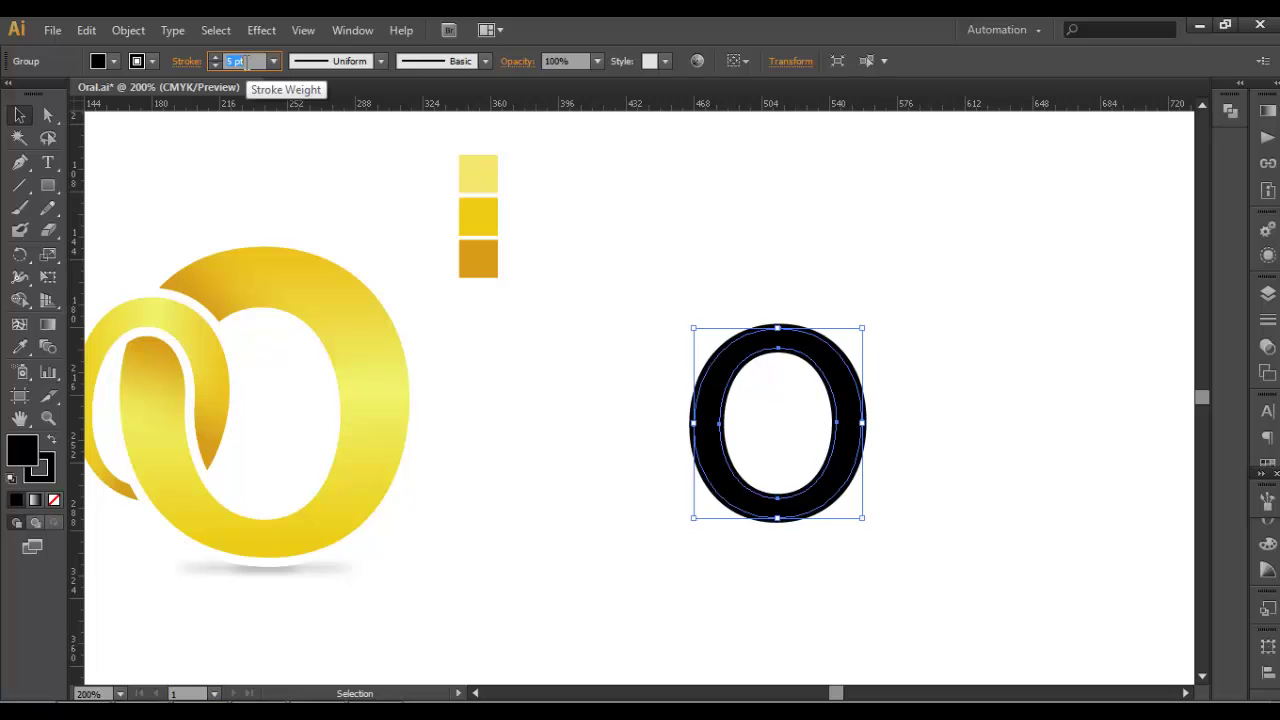
key(Up)
key(Up)
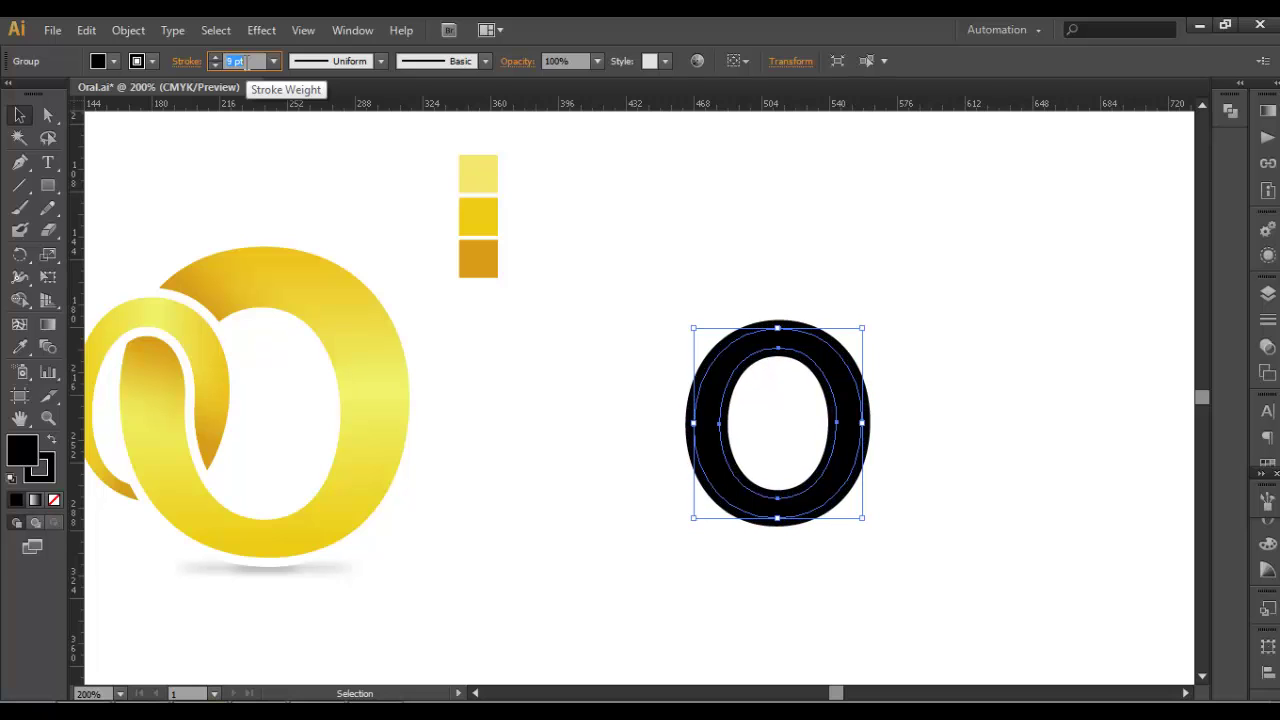
Reposition the thickened O slightly up and to the left on the empty canvas.
click(722, 253)
drag(804, 349, 757, 247)
click(812, 250)
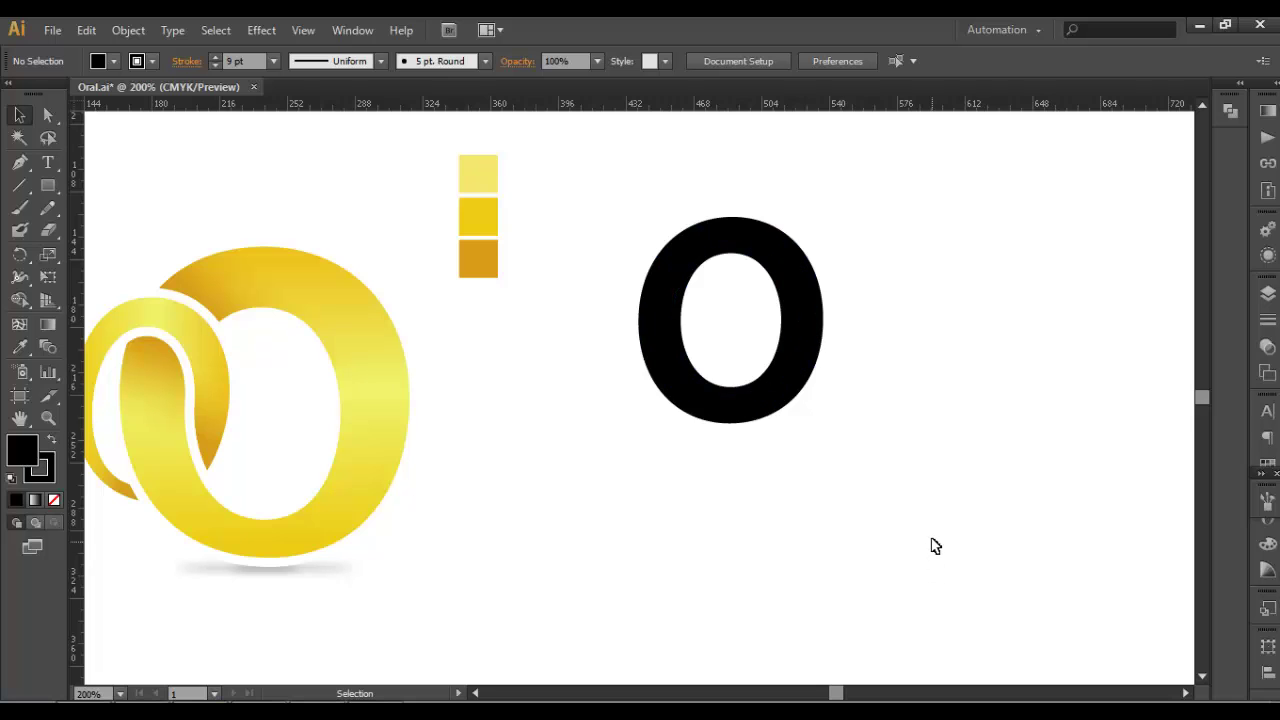
click(798, 351)
drag(800, 347, 813, 420)
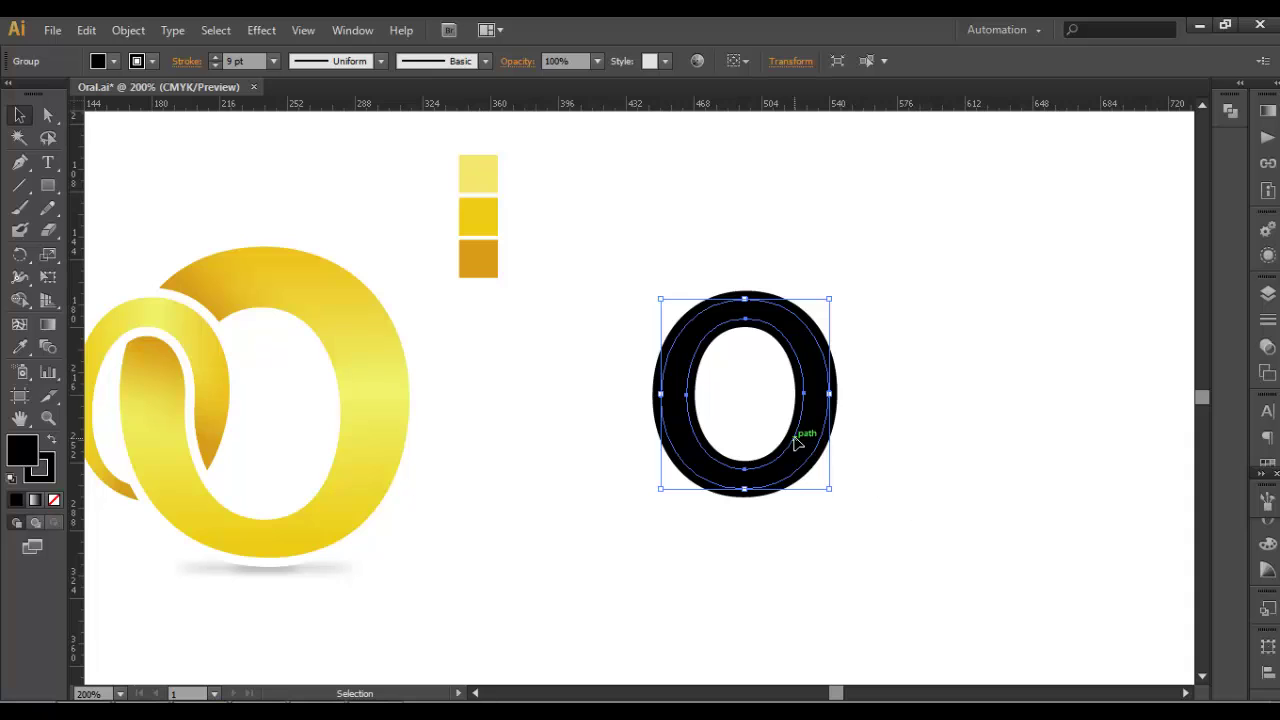
Expand the fill and stroke of the thickened O into separate shapes.
click(128, 30)
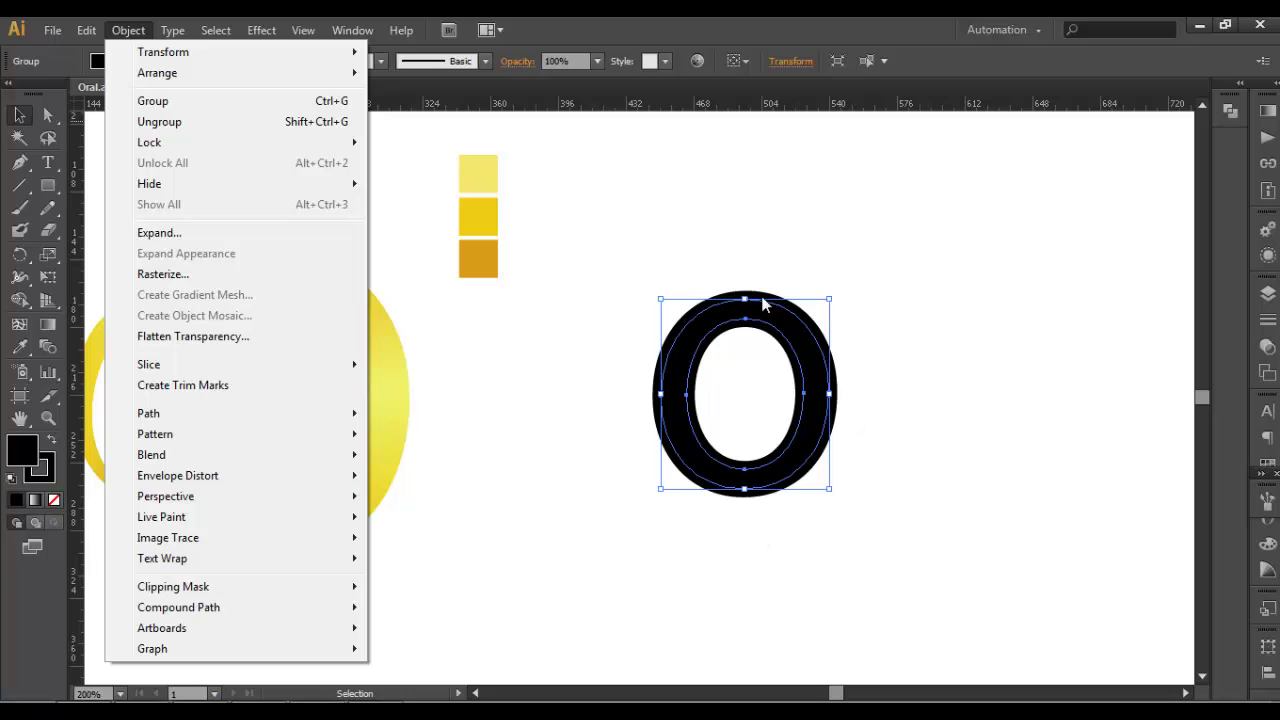
click(155, 233)
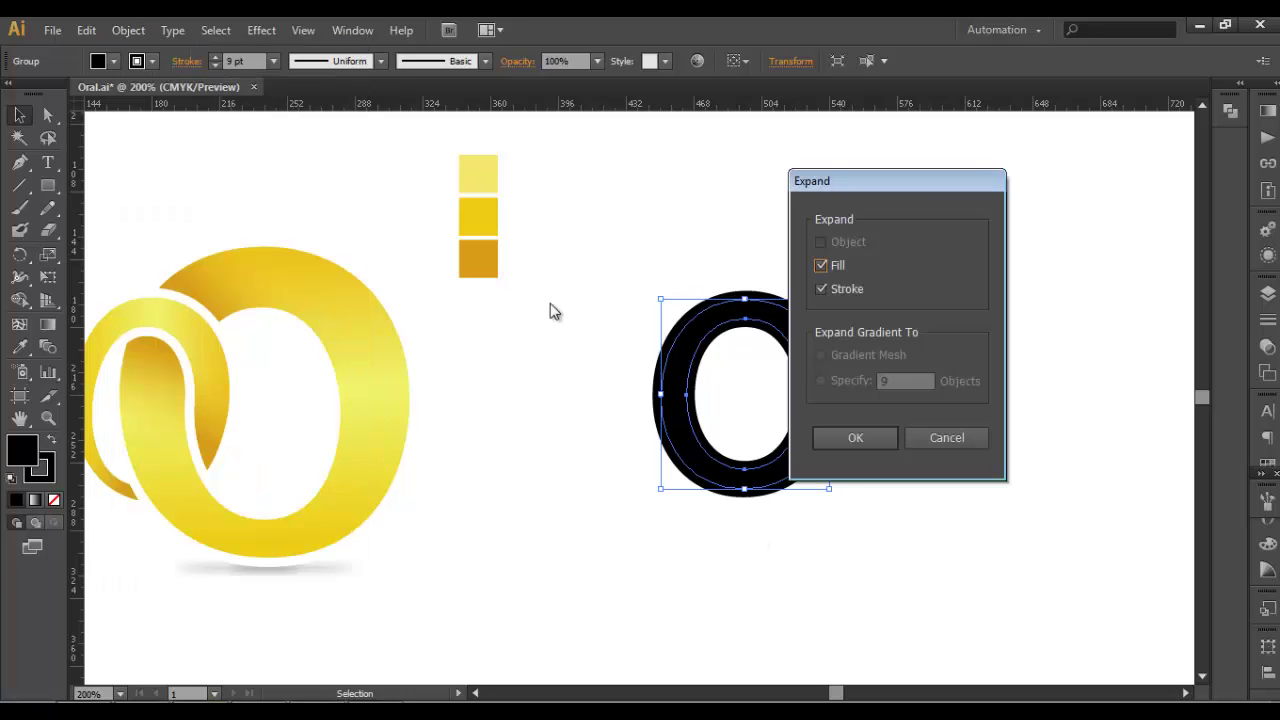
click(887, 436)
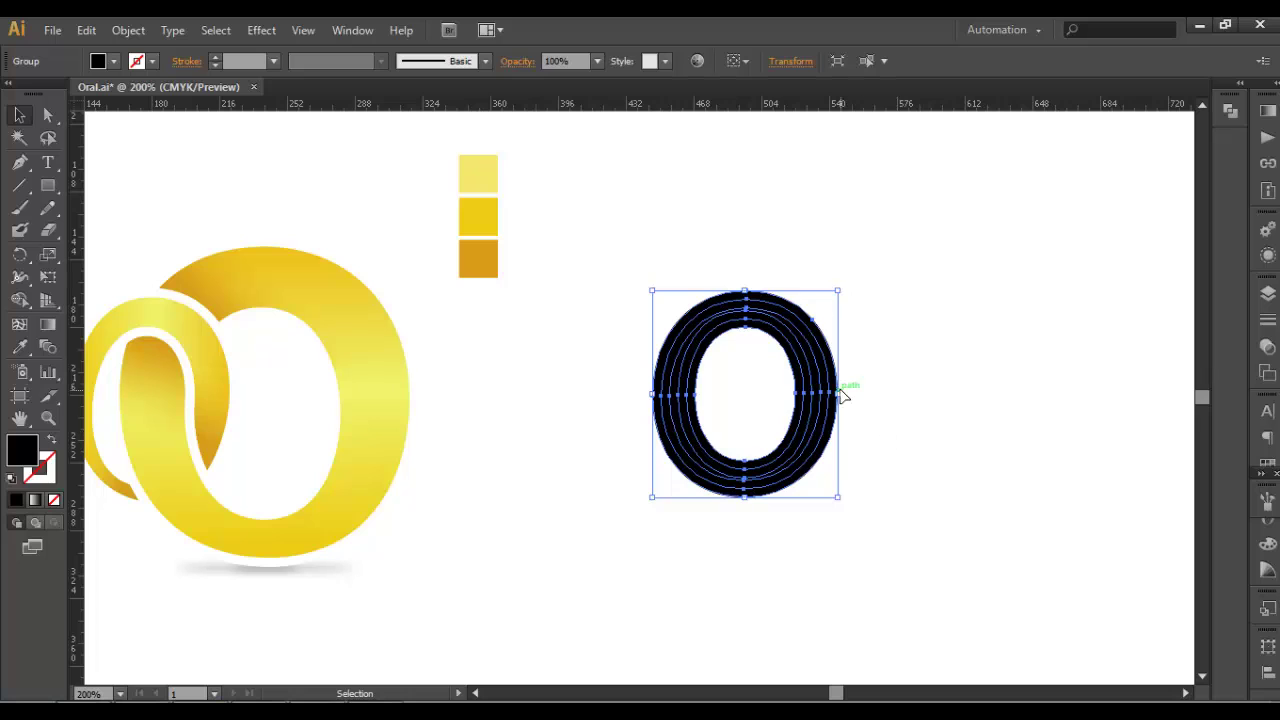
Unite the expanded O shapes into a single compound path with Pathfinder and move it slightly down.
click(1230, 112)
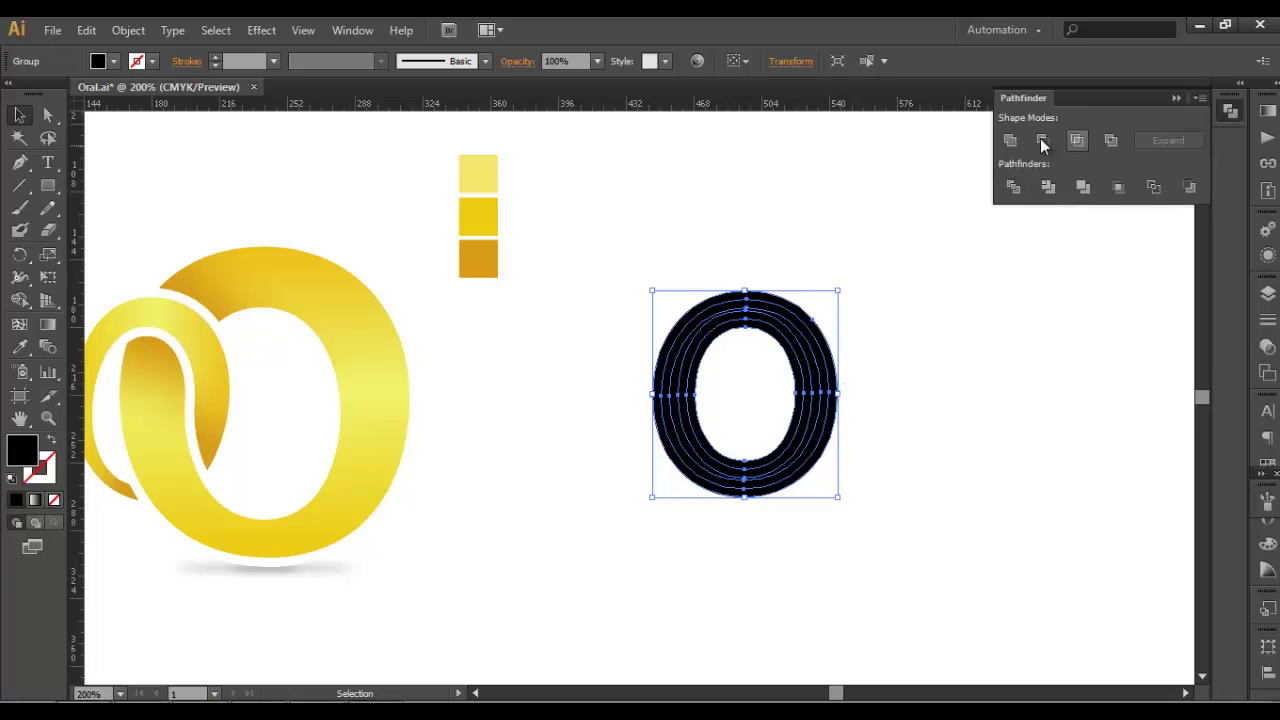
click(1006, 148)
click(829, 429)
click(832, 394)
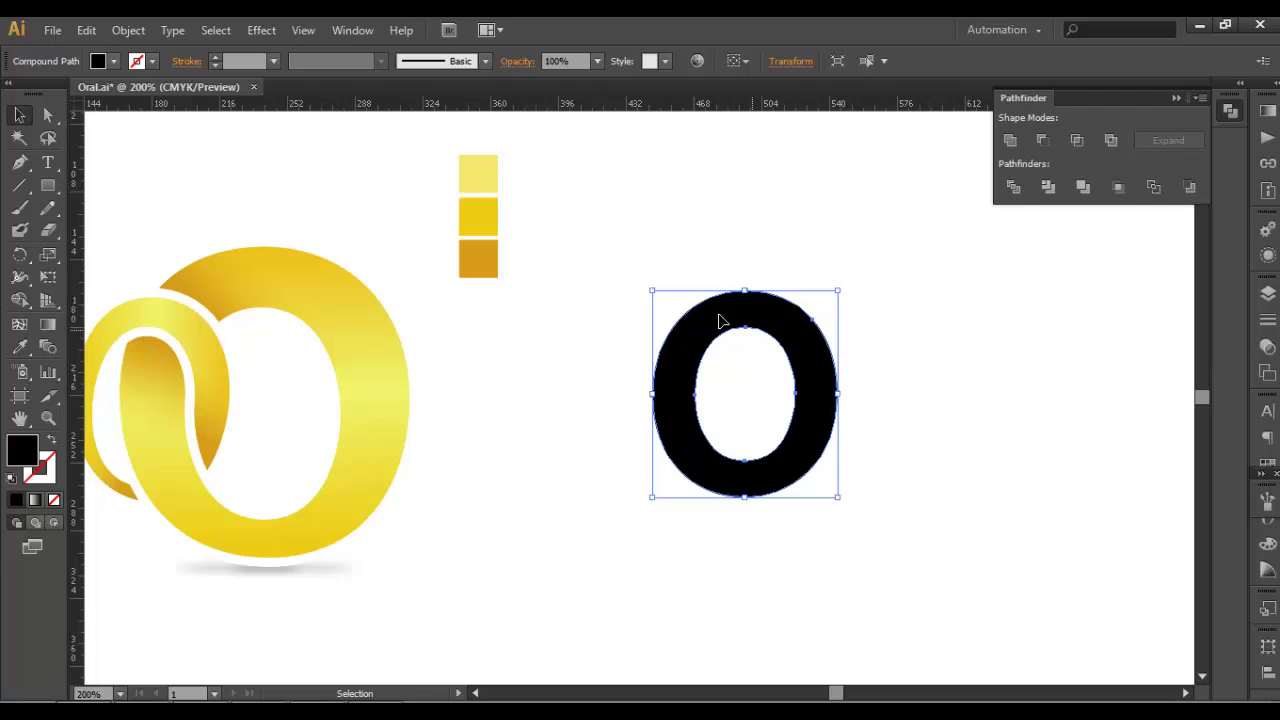
click(846, 433)
click(803, 434)
drag(810, 457, 815, 474)
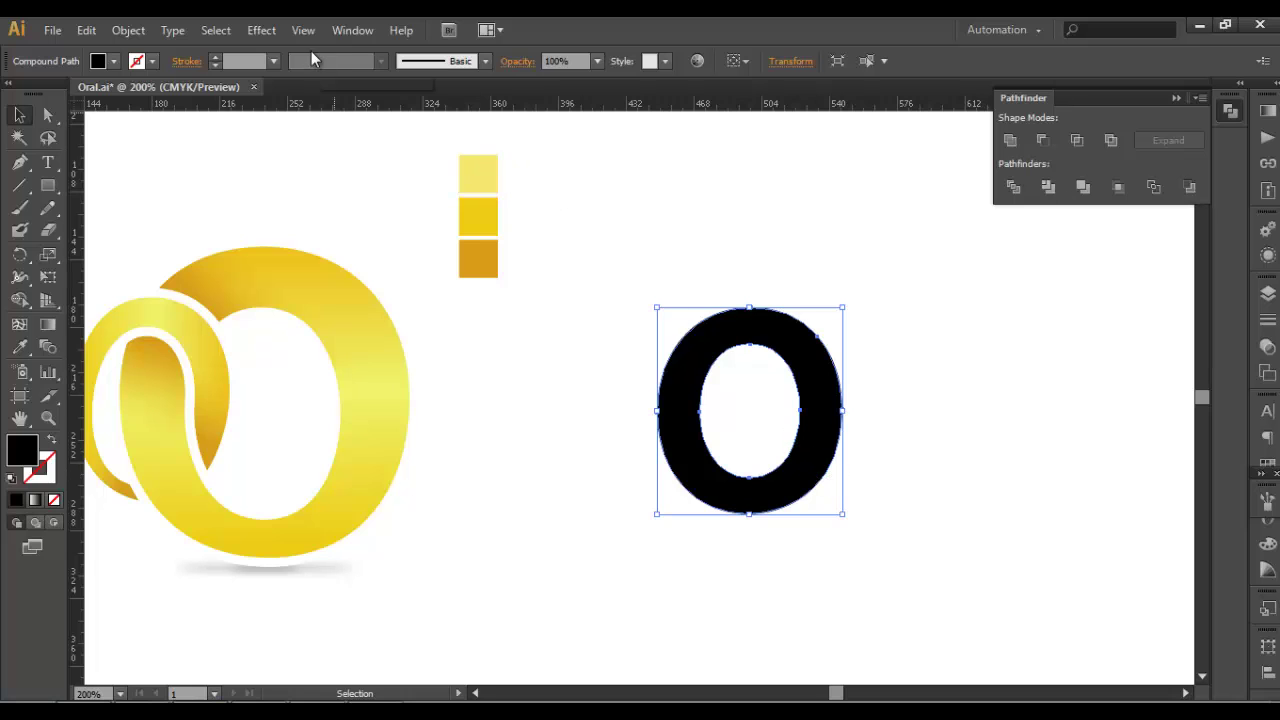
click(261, 30)
mouse_move(300, 137)
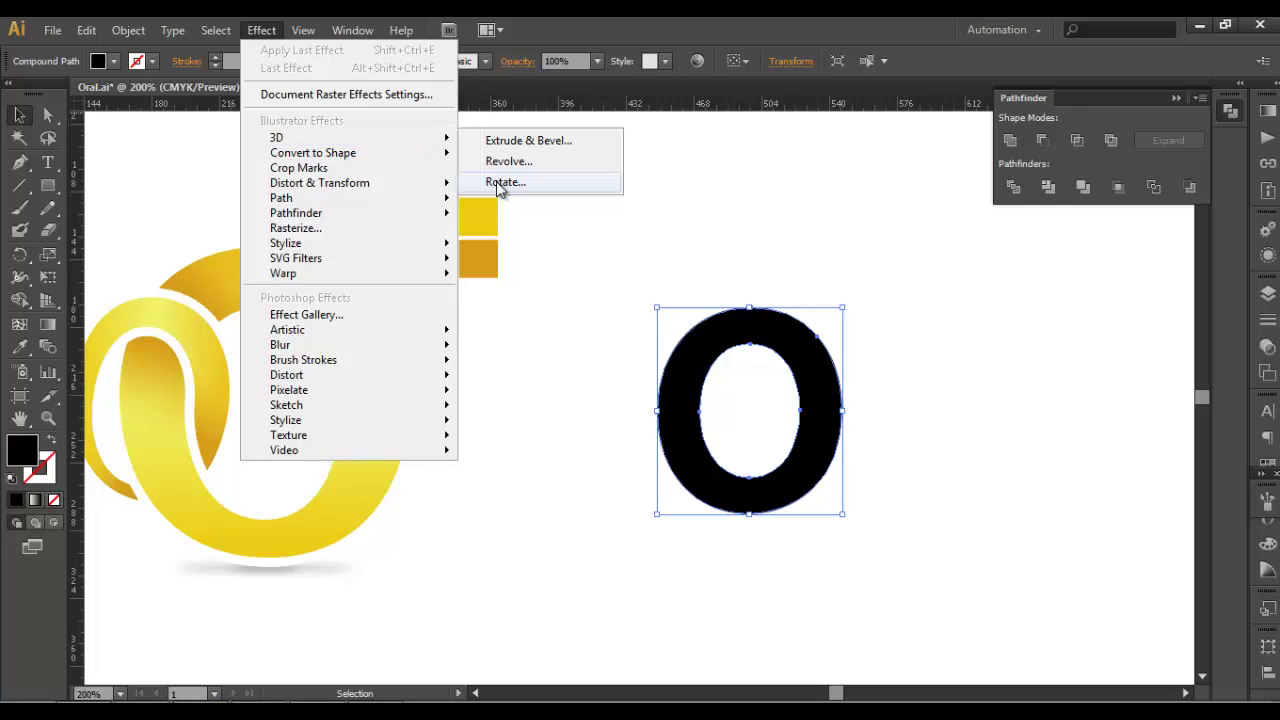
click(500, 182)
drag(945, 203, 965, 198)
click(880, 321)
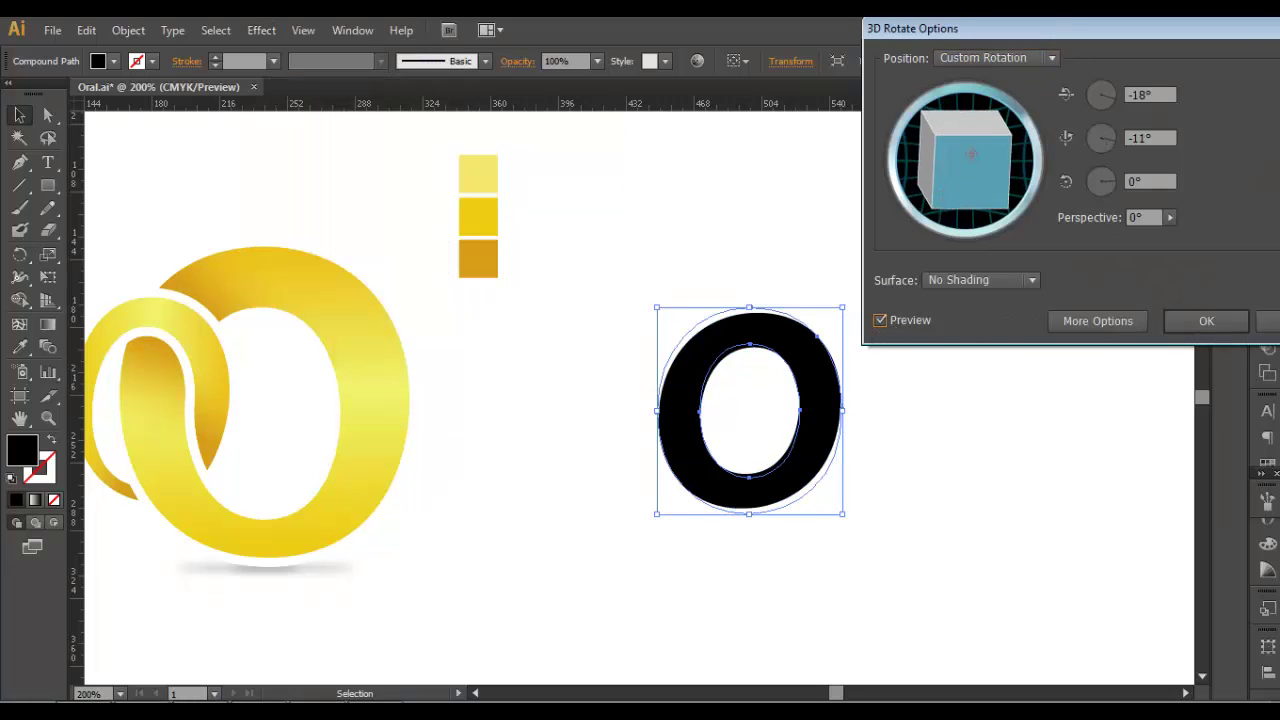
drag(970, 153, 989, 171)
click(1170, 217)
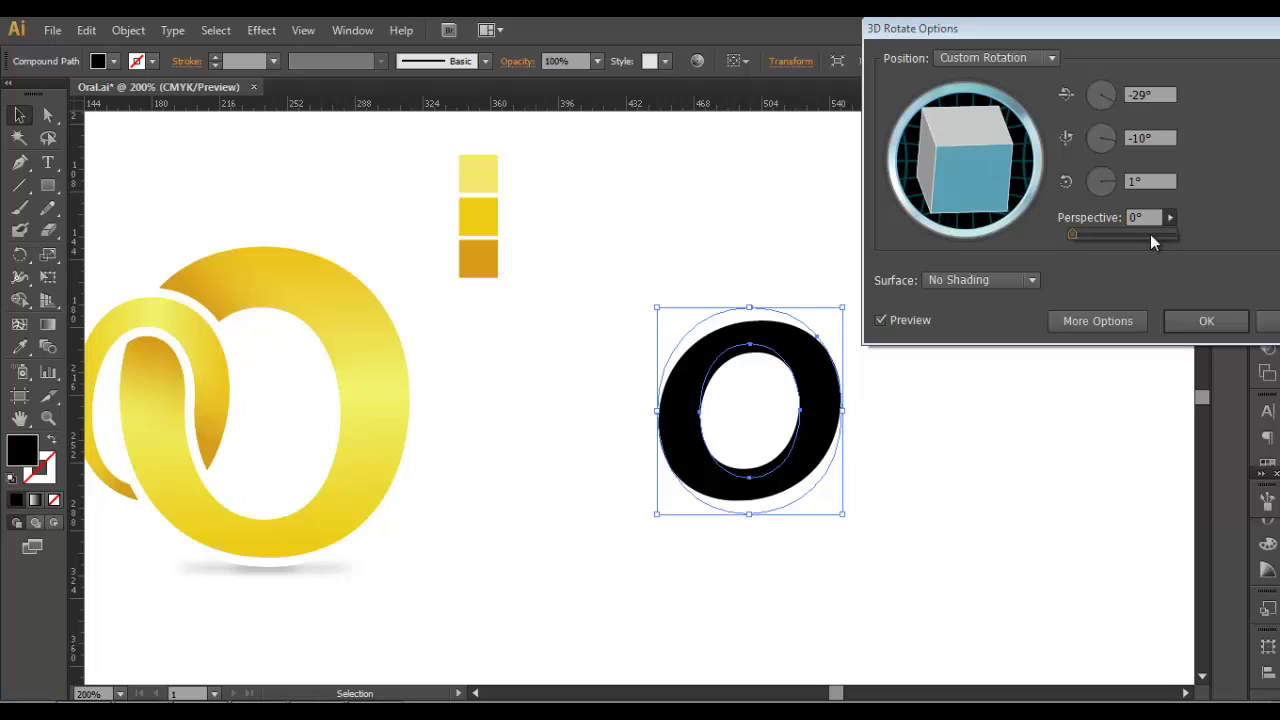
click(971, 169)
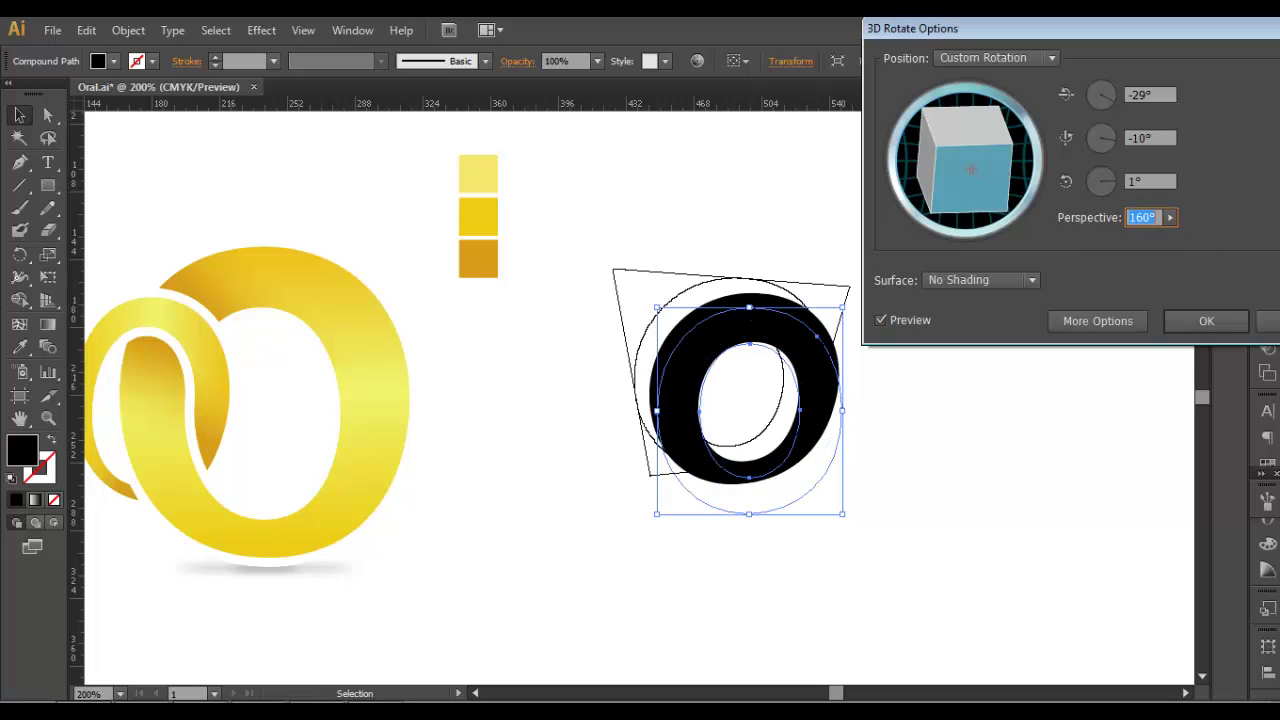
drag(964, 182, 951, 229)
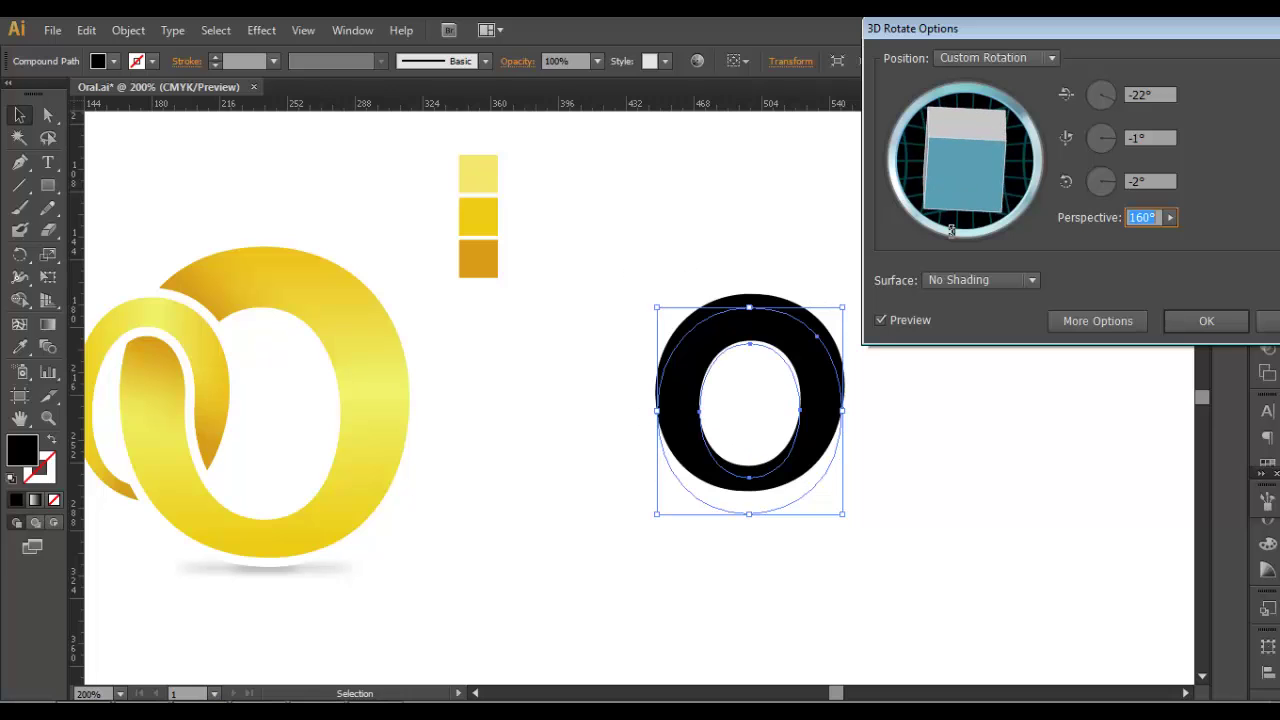
click(1265, 321)
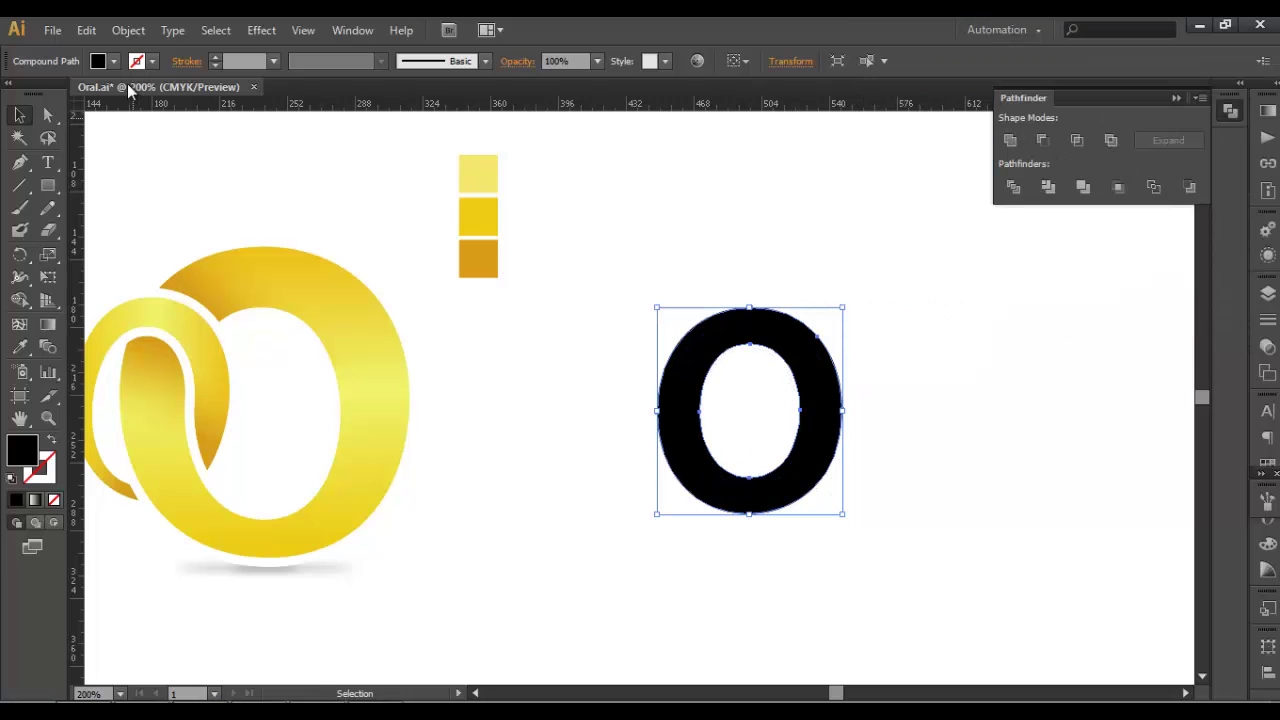
Start a 3D Extrude & Bevel effect on the united O with a 0 pt extrude depth and the preview on.
click(262, 31)
mouse_move(300, 140)
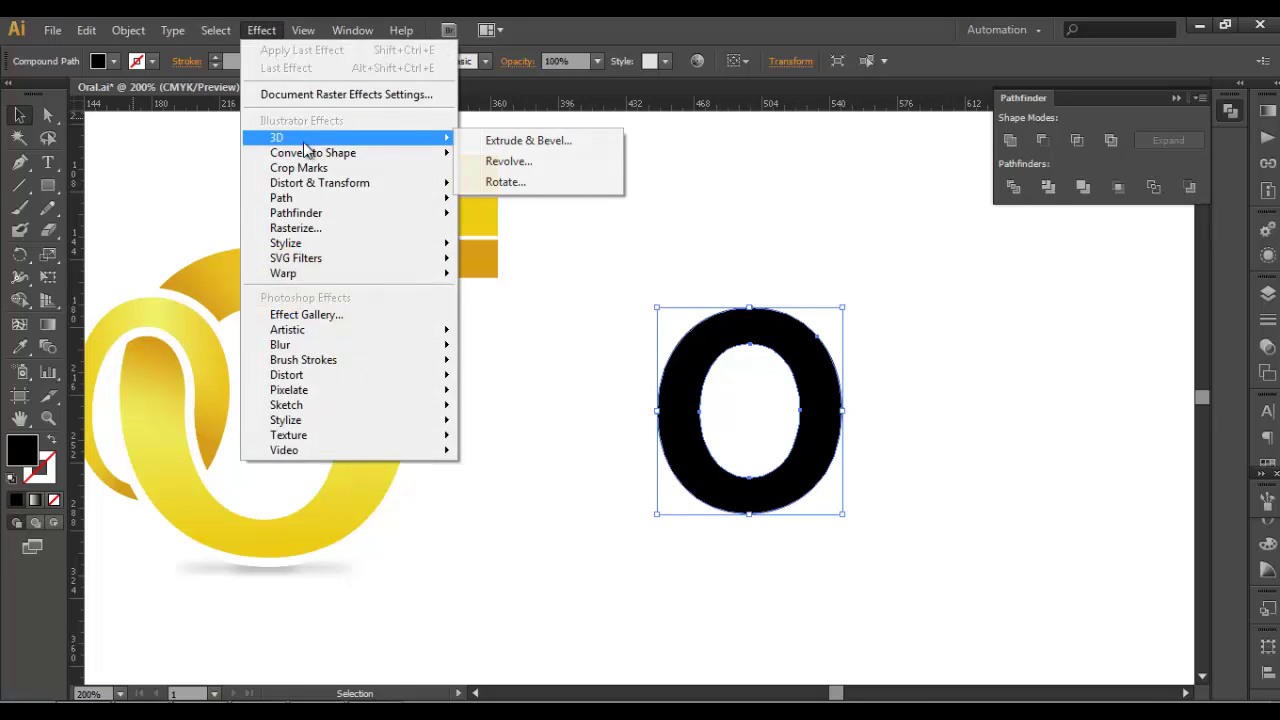
click(495, 143)
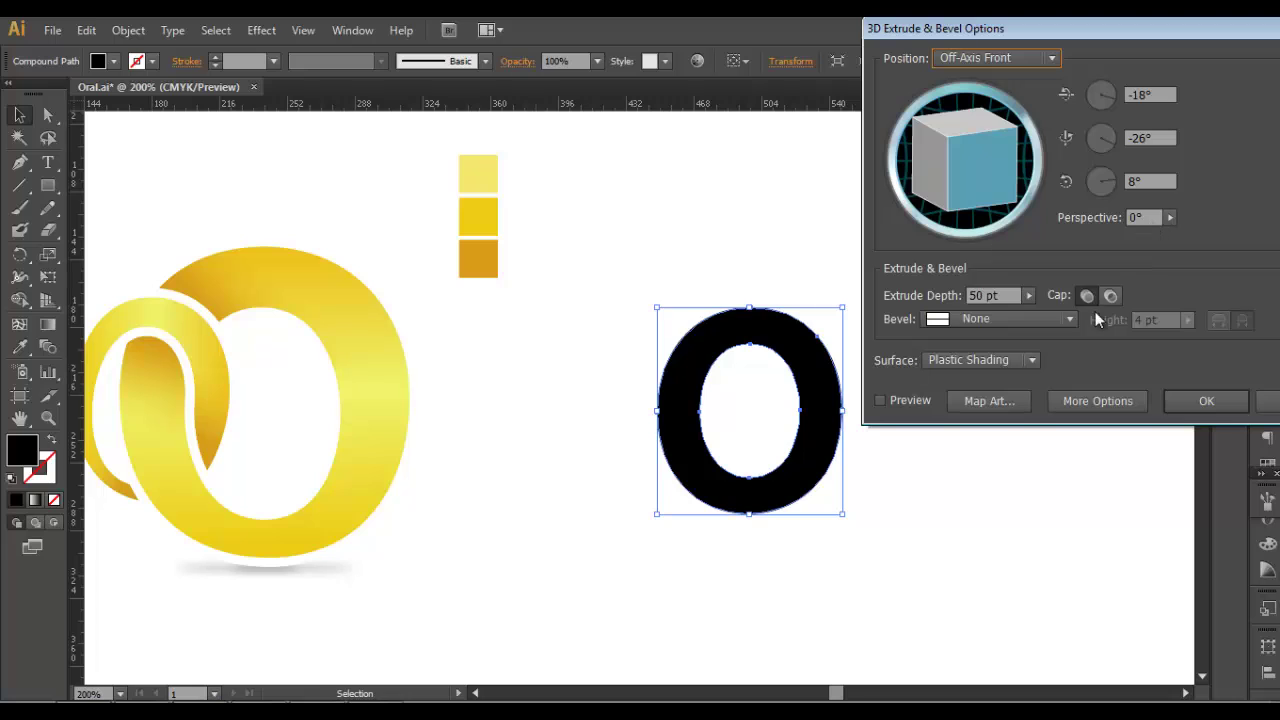
click(1028, 295)
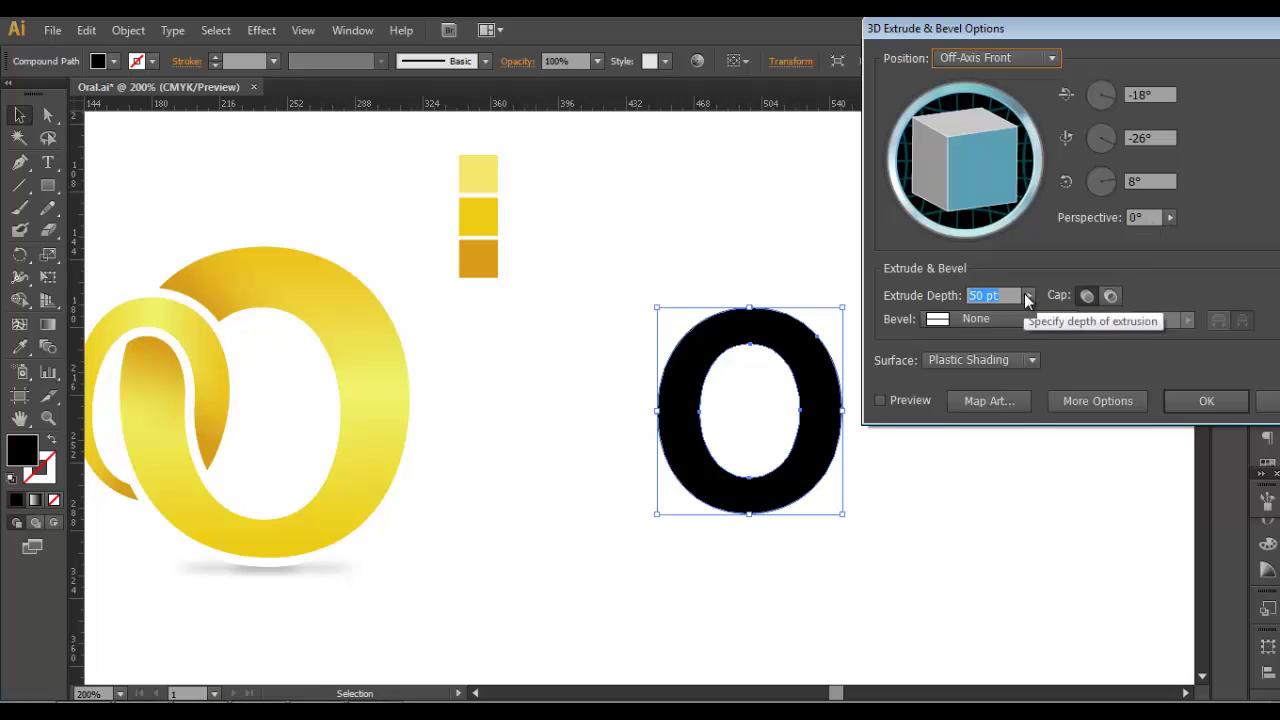
drag(938, 318, 894, 342)
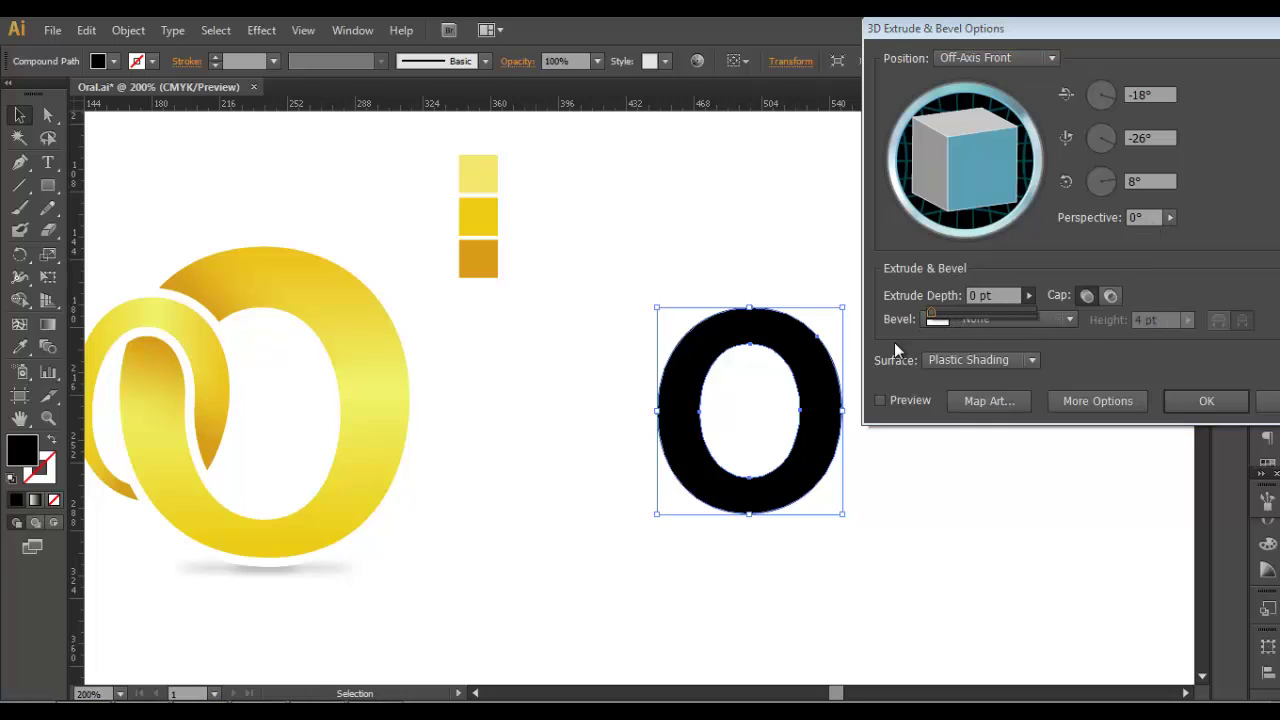
click(885, 398)
click(880, 400)
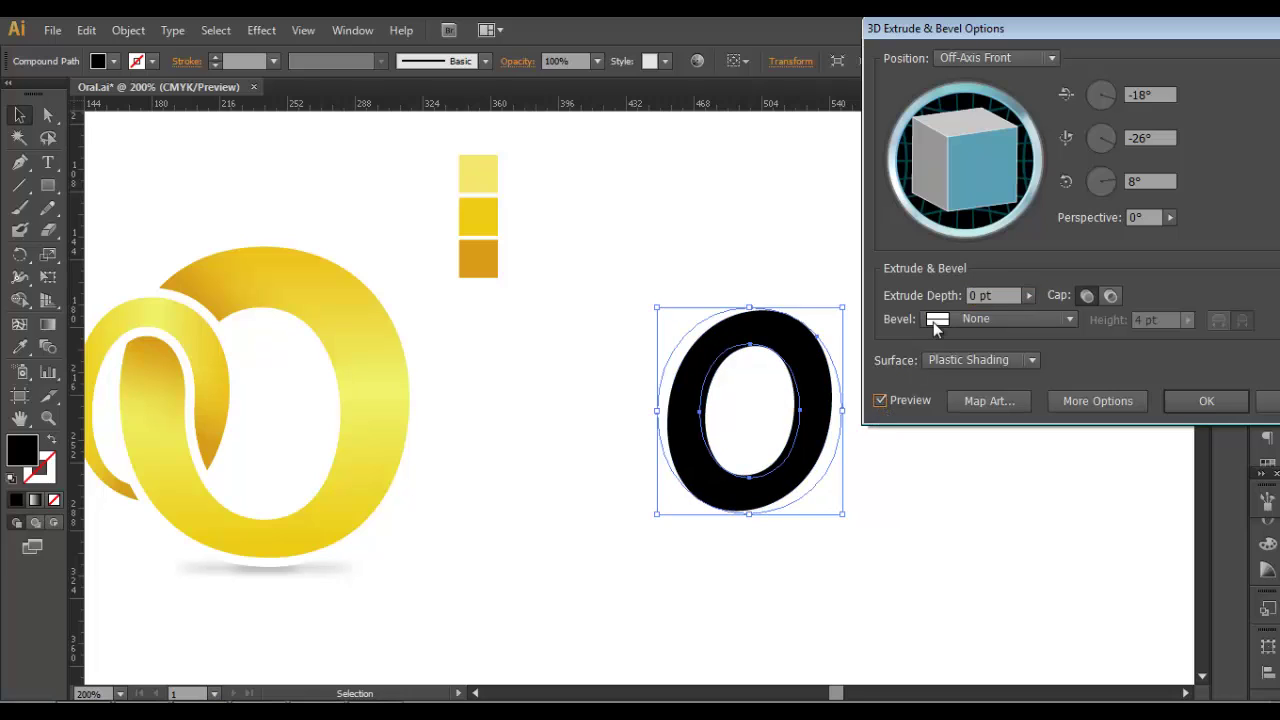
Turn the O to a nearly front-facing rotation of -16°, -3°, 0° and set its perspective to 160°.
drag(952, 188, 971, 194)
drag(958, 124, 969, 126)
click(1169, 217)
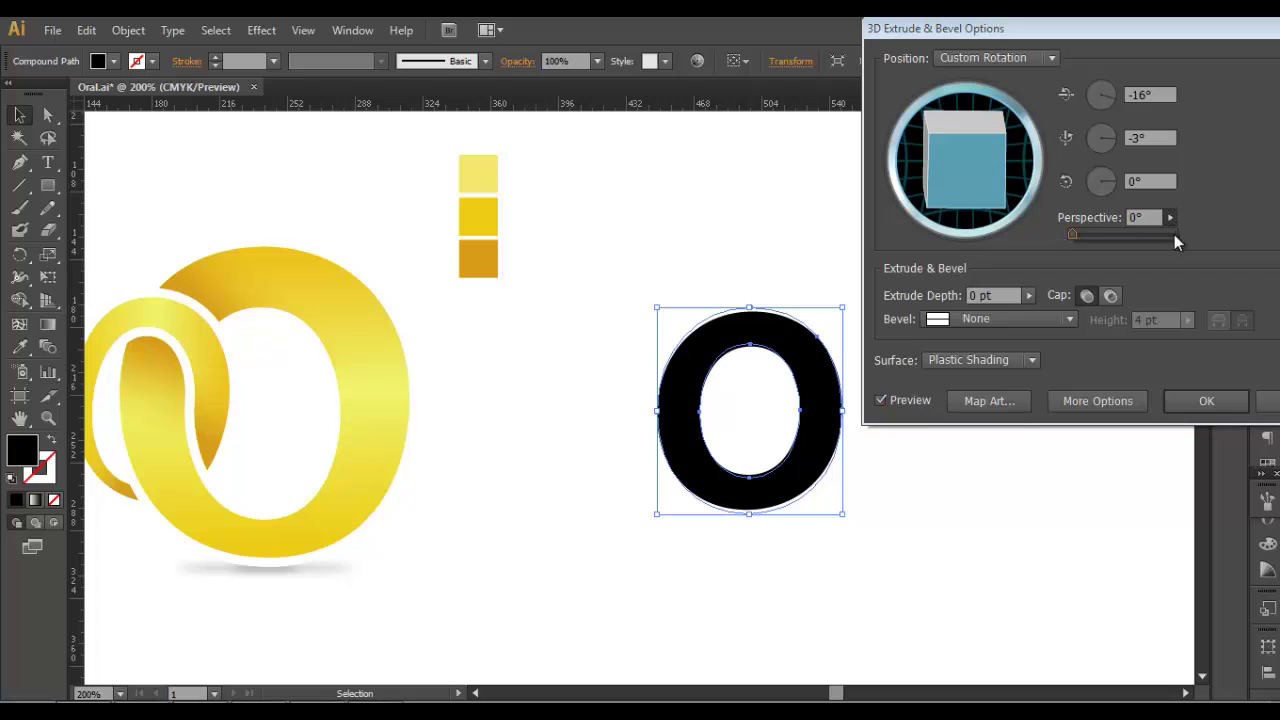
drag(1174, 234, 1197, 236)
Fine-tune the 3D rotation of the O to -19°, 0° and -3° and apply the effect.
click(1005, 196)
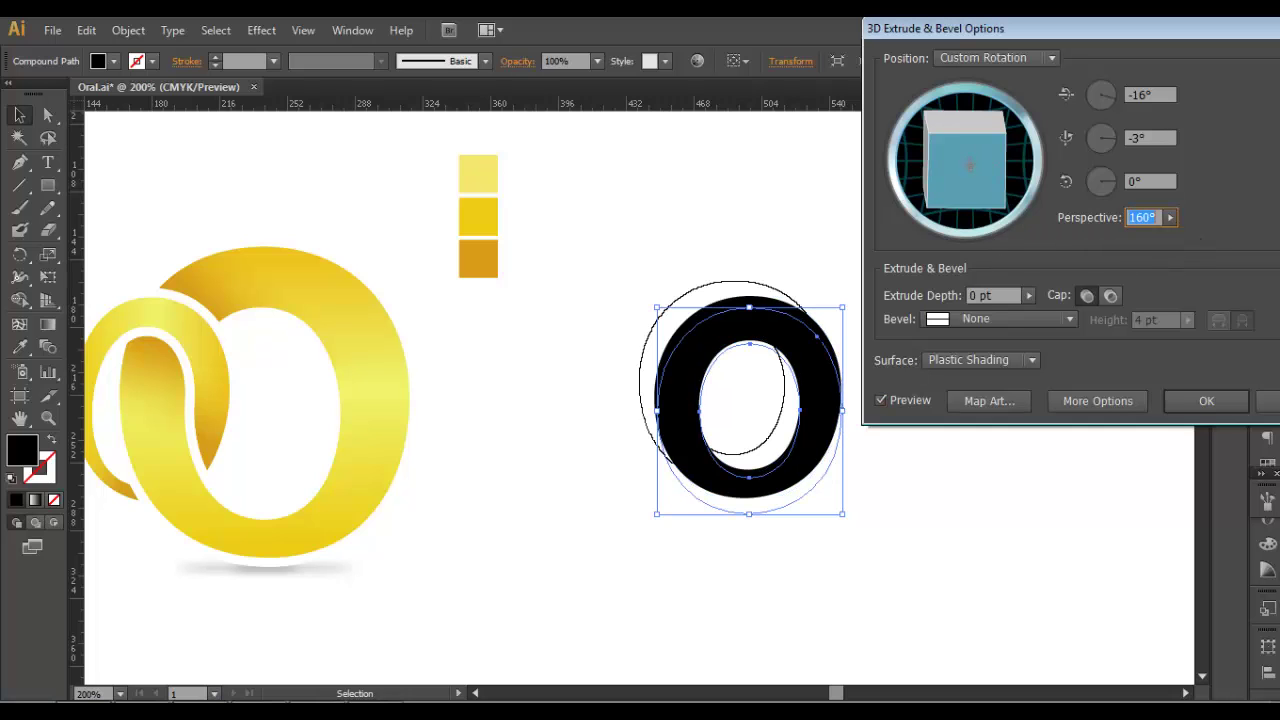
drag(963, 161, 965, 168)
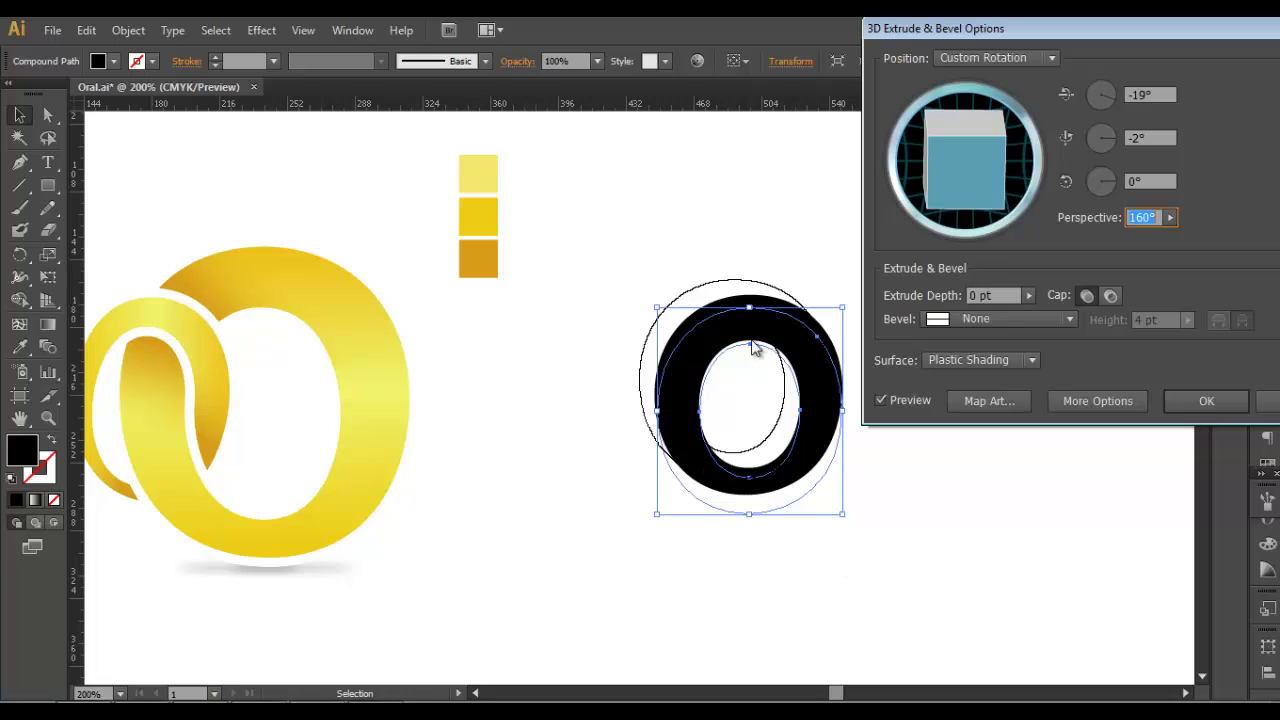
drag(934, 196, 926, 196)
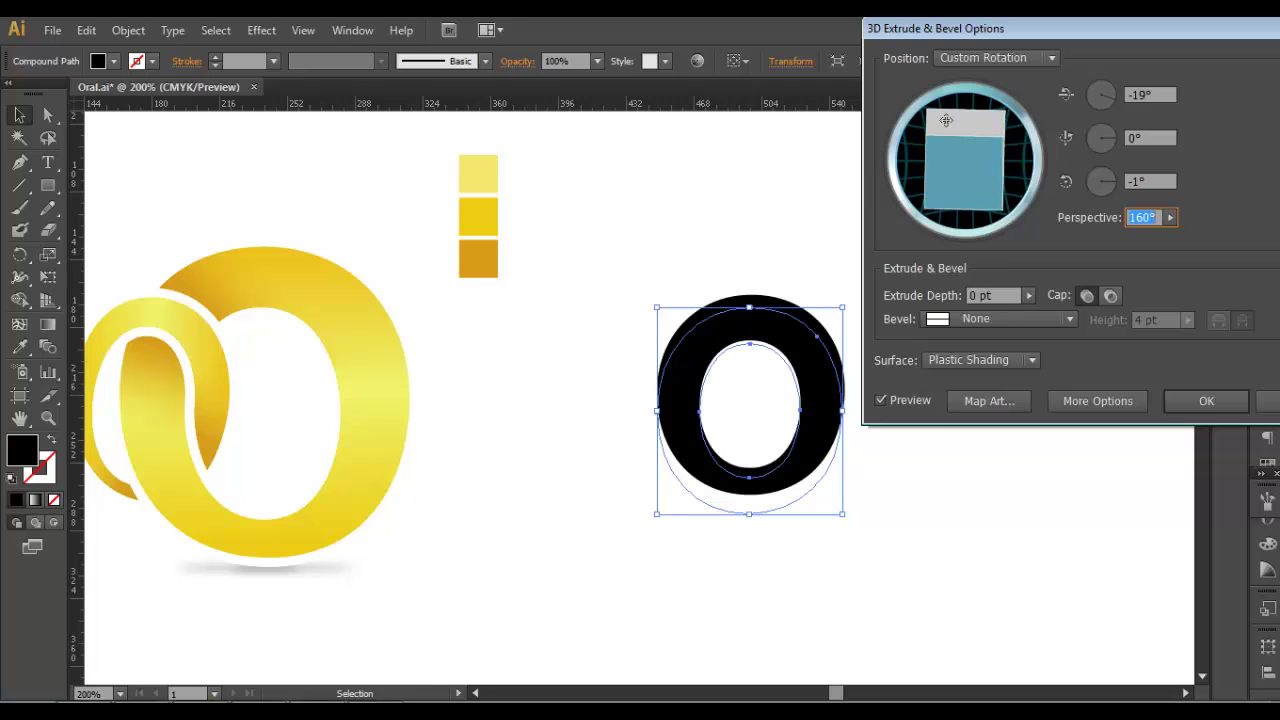
drag(1005, 120, 1005, 126)
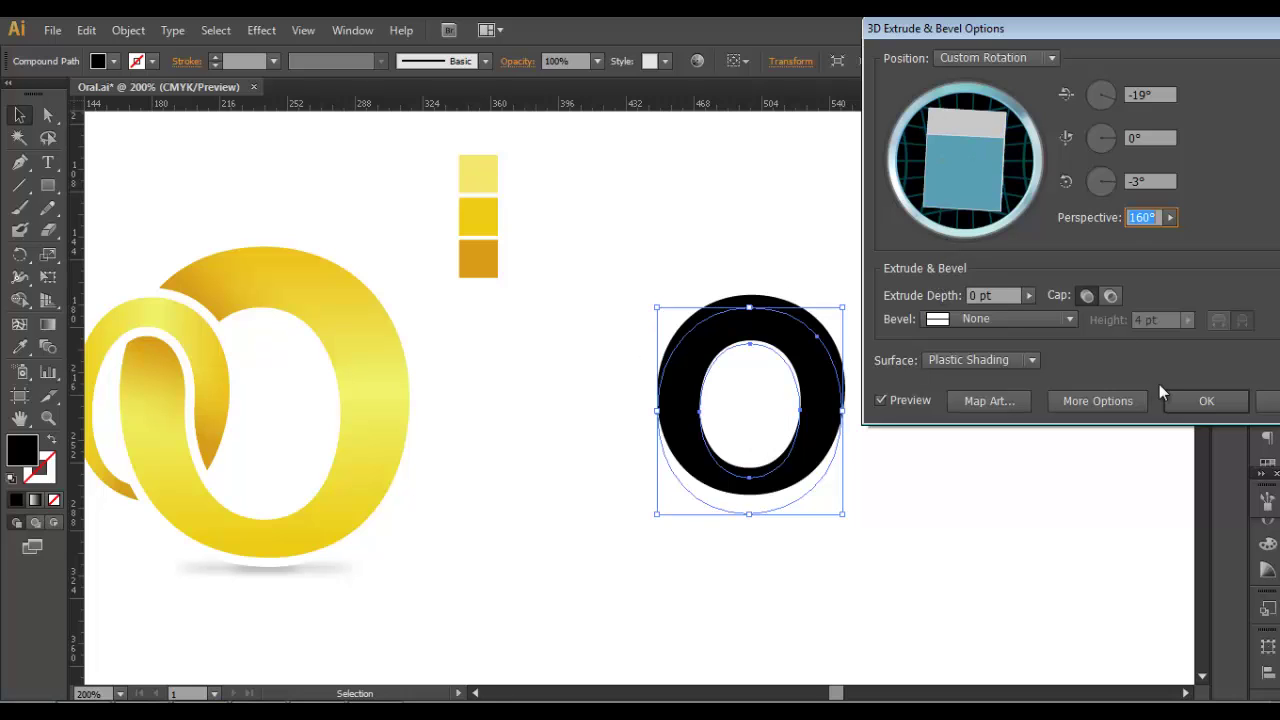
click(1204, 401)
click(866, 481)
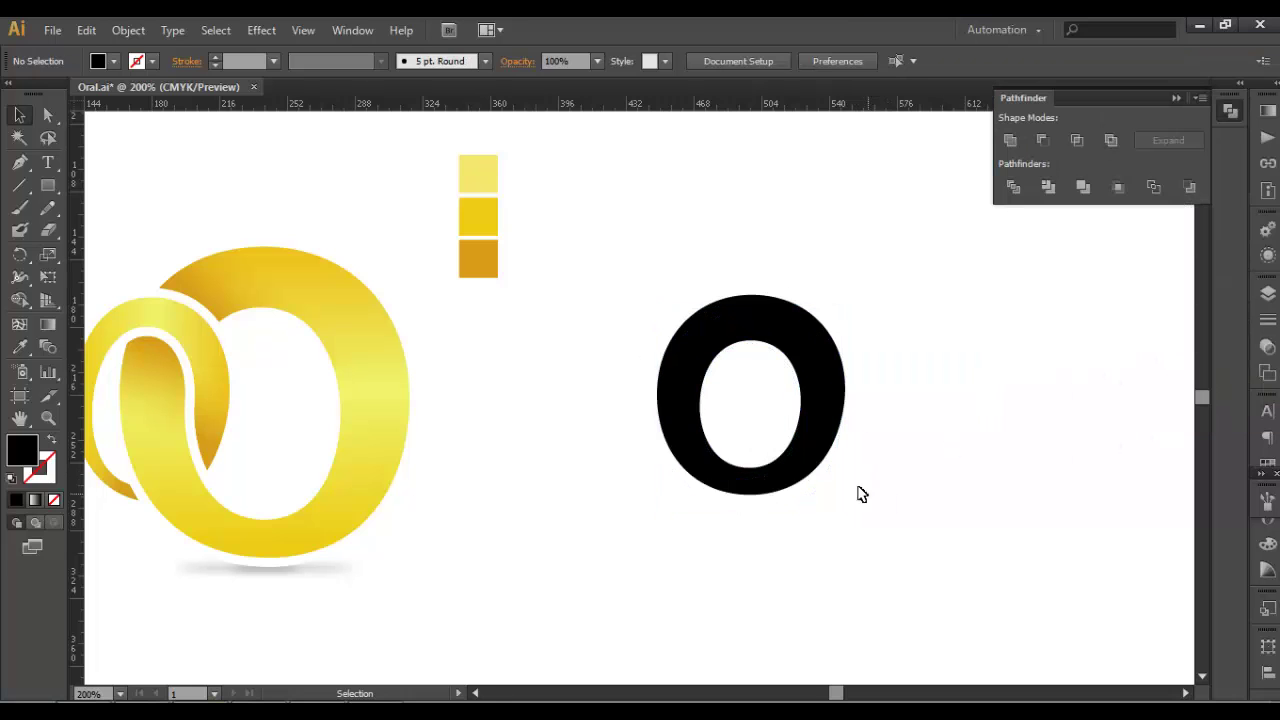
Move the 3D O slightly down and to the left and expand its appearance into plain paths.
drag(805, 448, 755, 472)
click(803, 492)
click(752, 464)
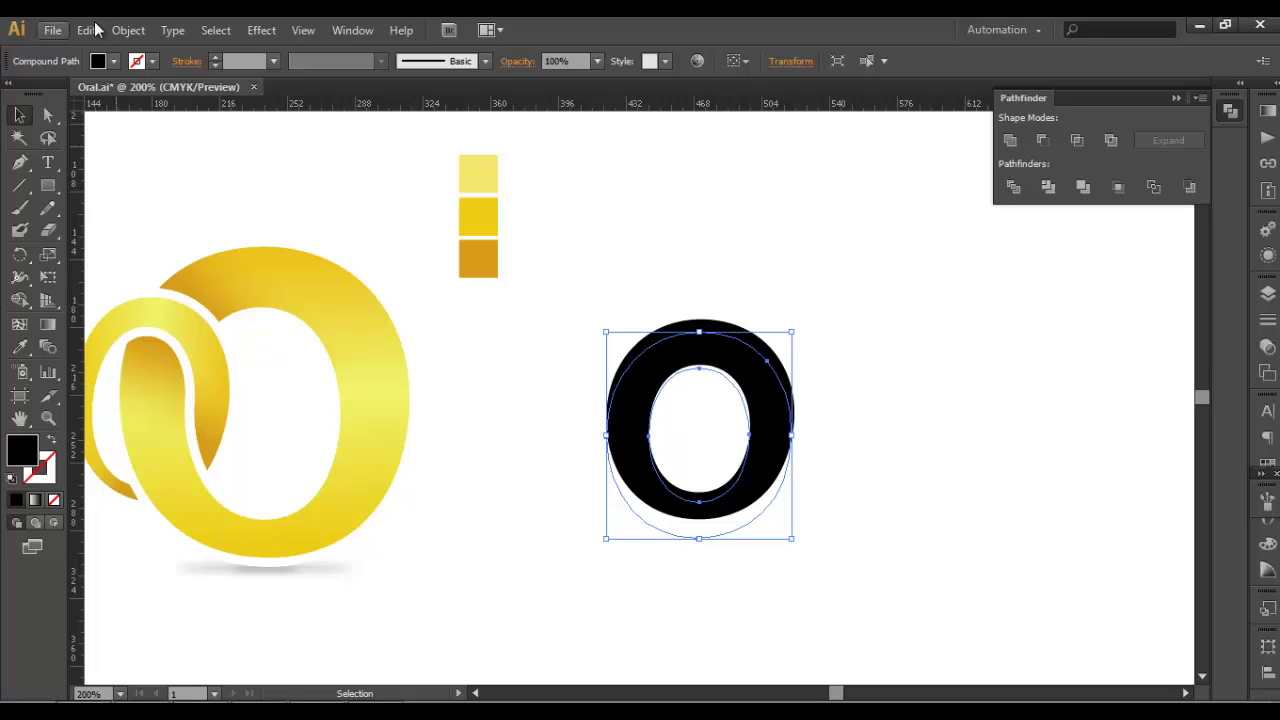
click(128, 29)
click(166, 256)
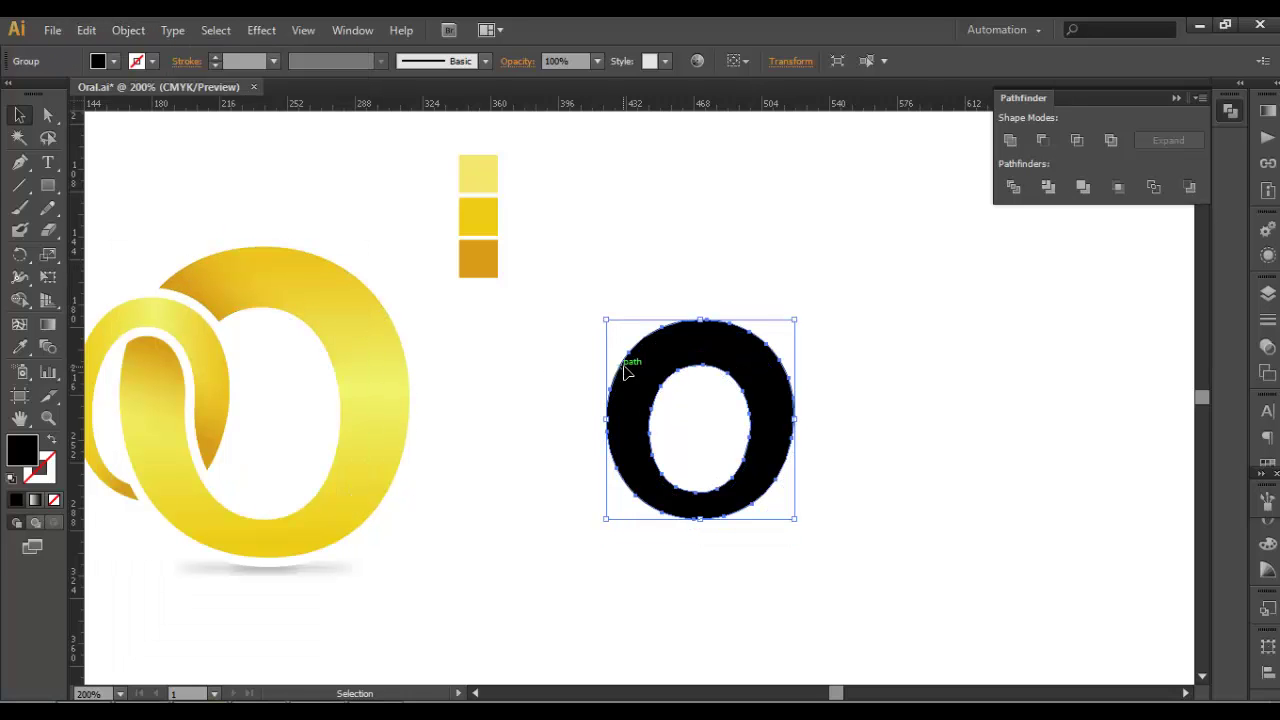
Move the expanded O to the right to free space between it and the gold logo.
click(891, 449)
drag(772, 428, 858, 460)
click(877, 489)
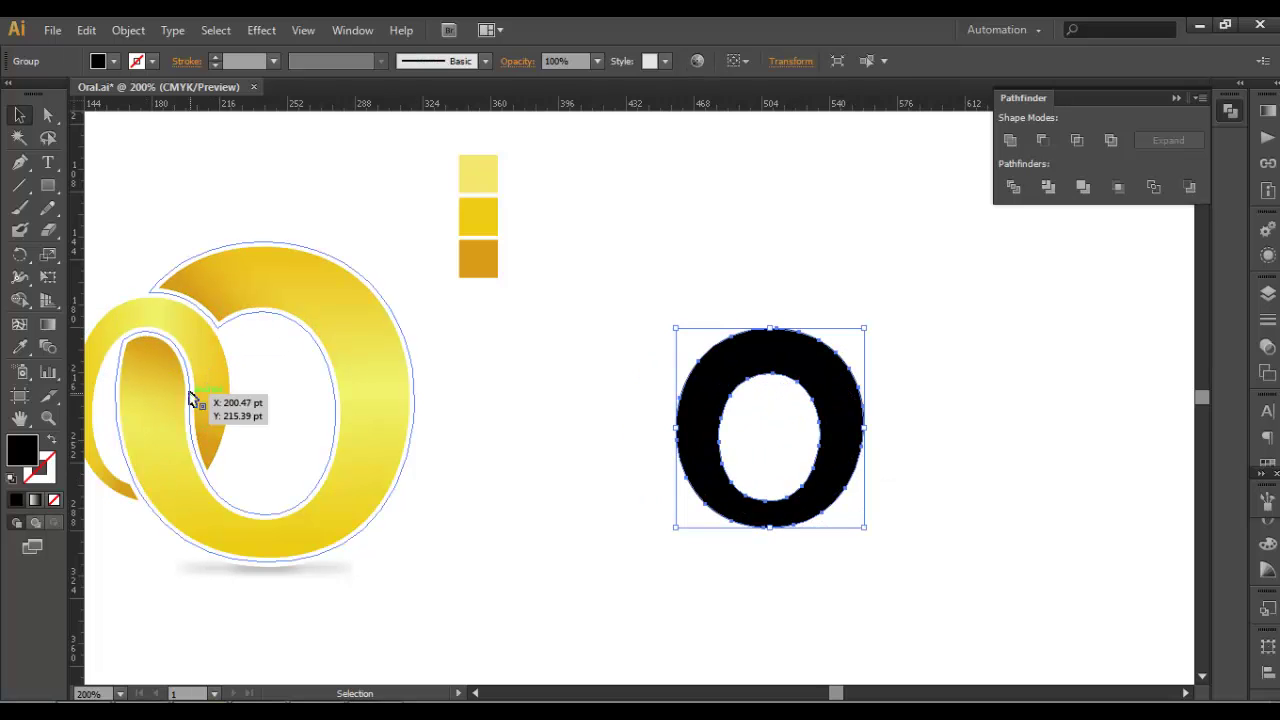
click(449, 443)
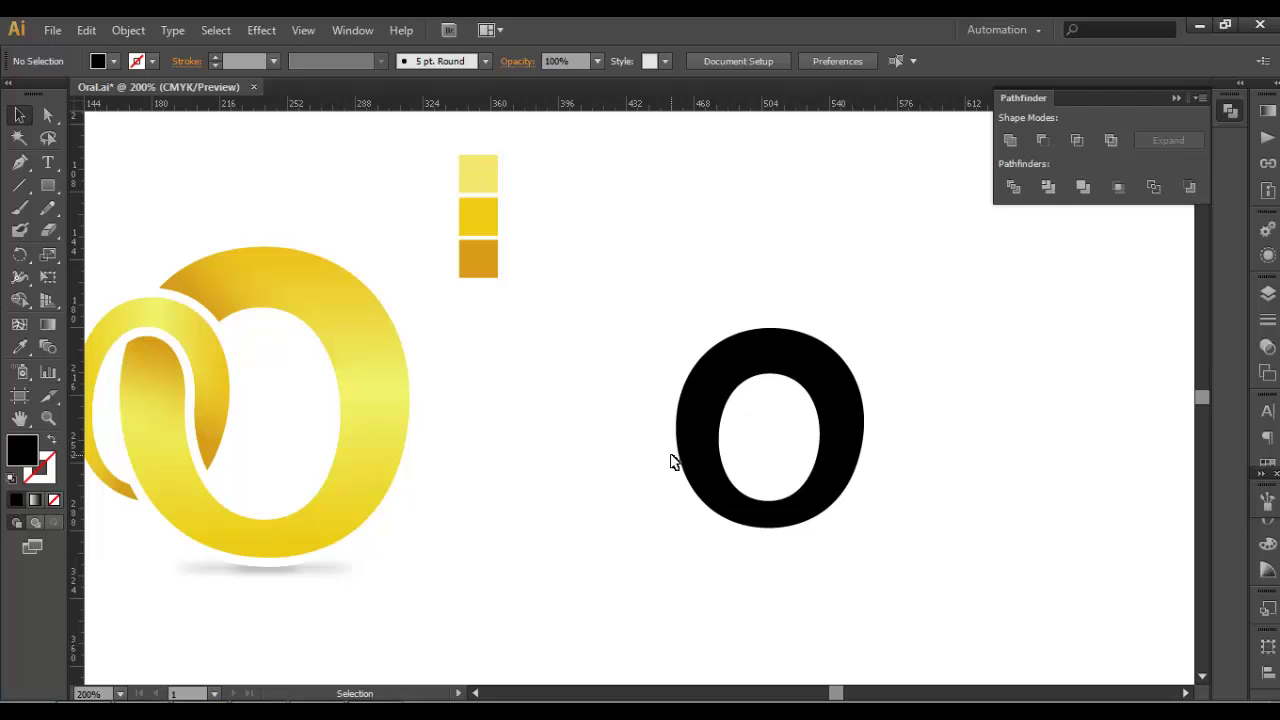
click(715, 457)
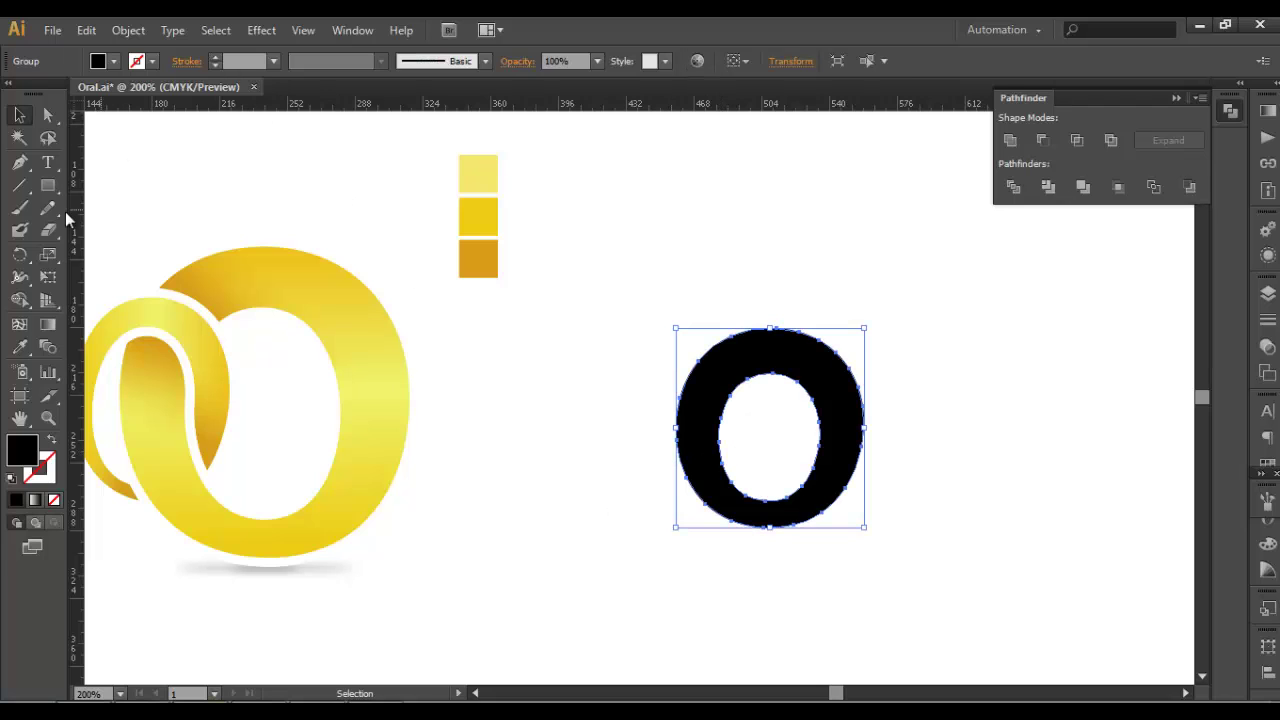
Add a new capital O in 72 pt Myriad Pro and place it just left of the thick O.
click(47, 162)
click(637, 378)
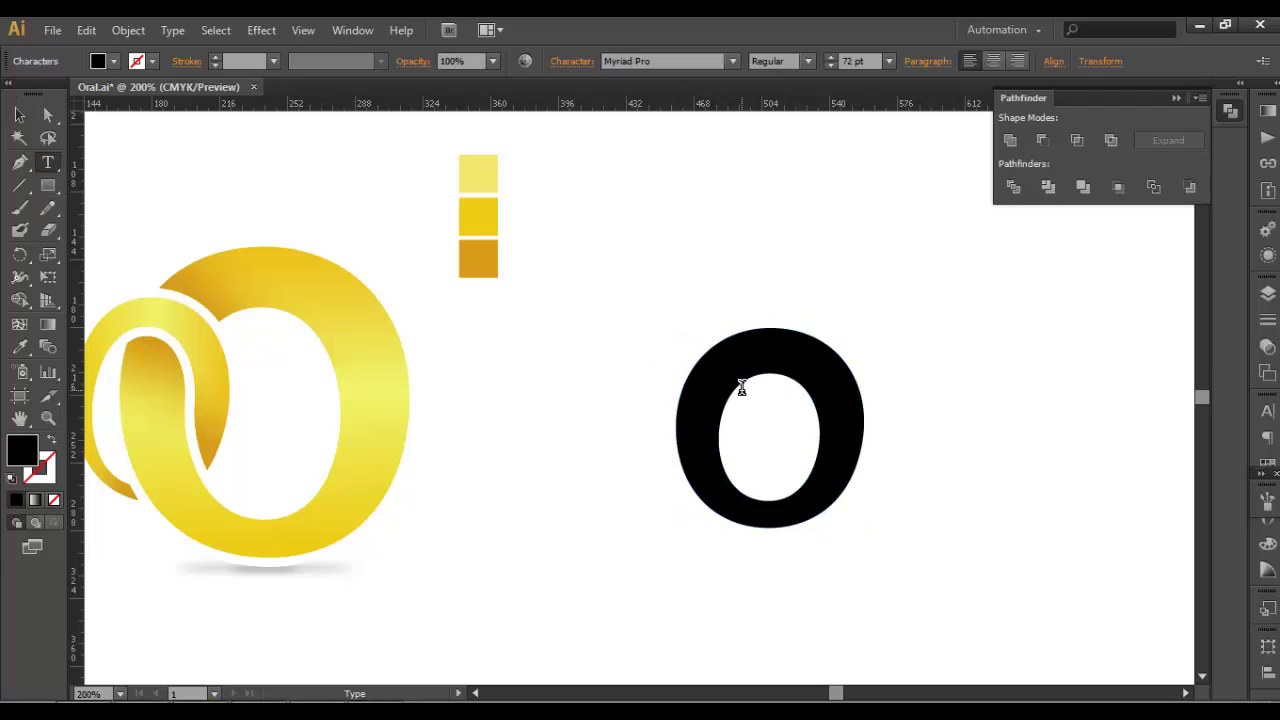
text(O)
click(19, 115)
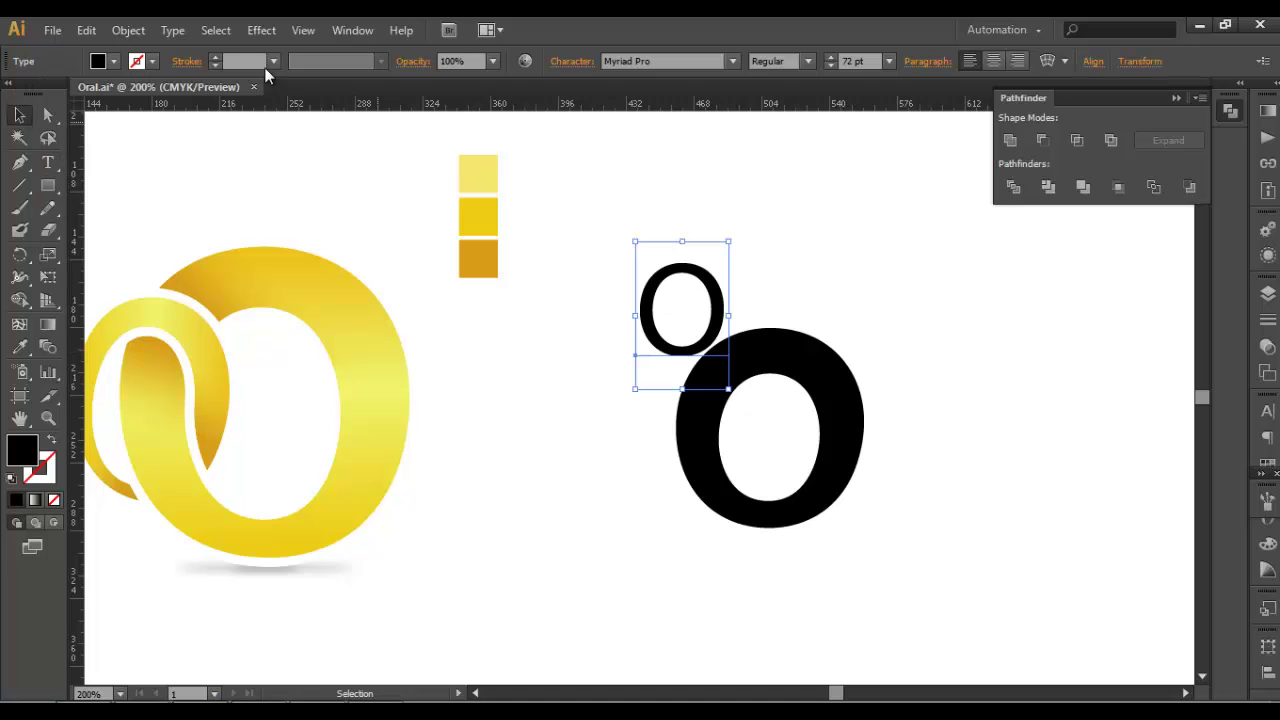
drag(650, 313, 550, 447)
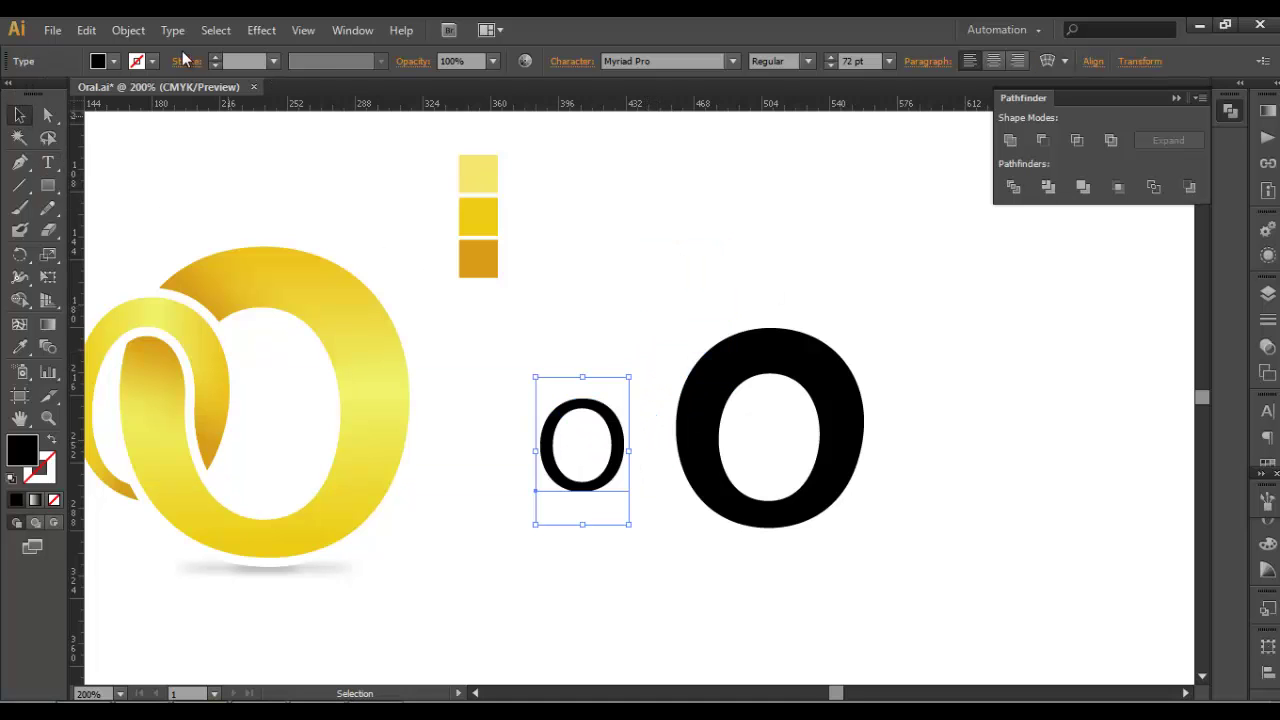
Expand the small O text into outlines.
click(128, 30)
click(184, 233)
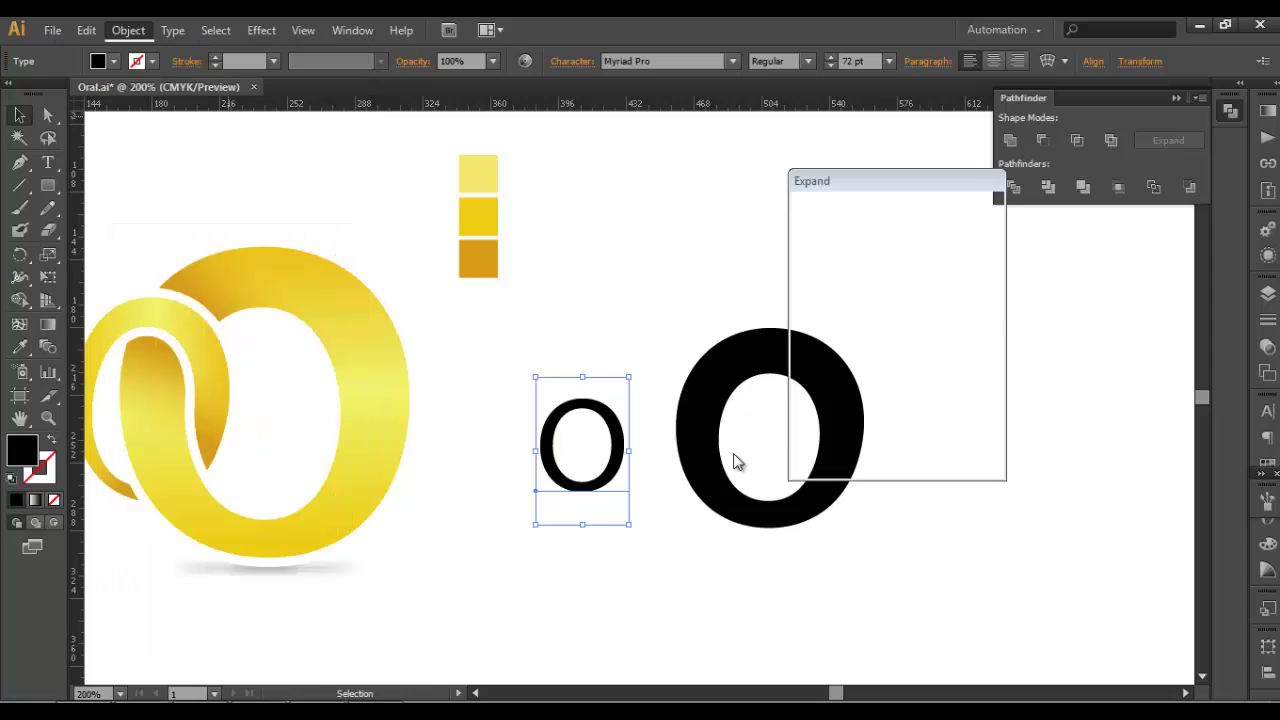
key(Return)
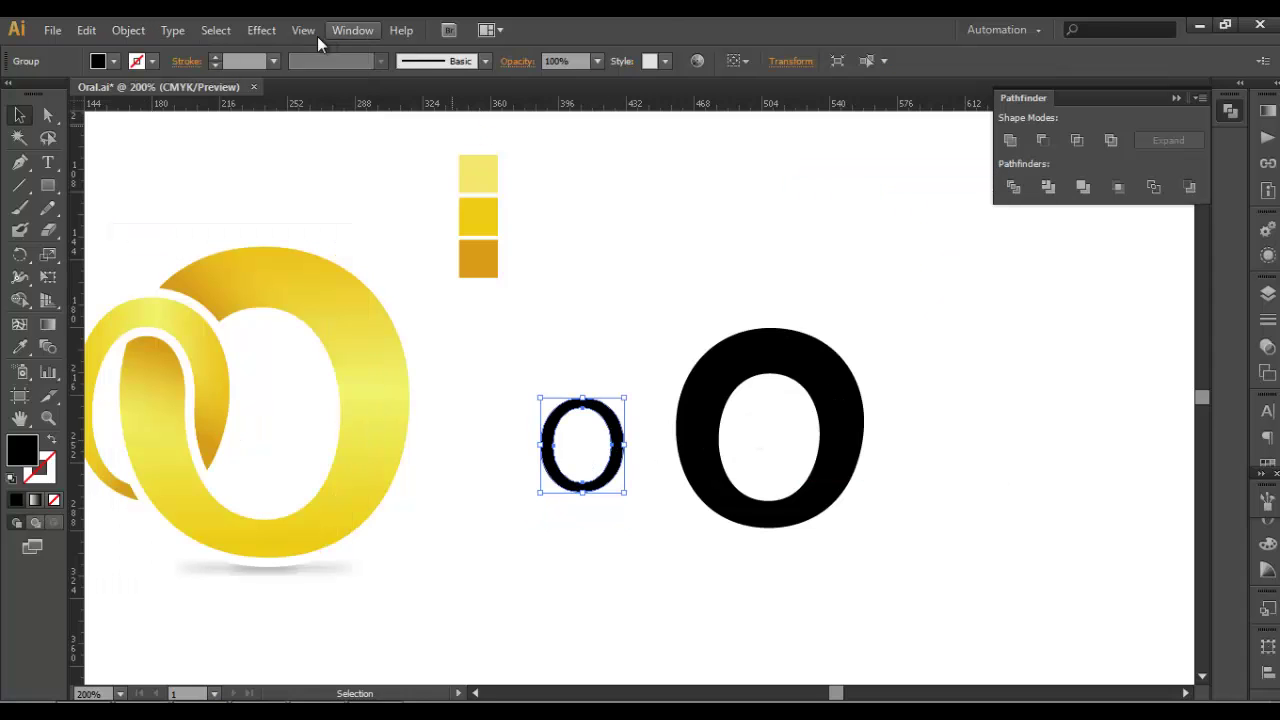
Give the small outlined O a black 5 pt stroke.
click(152, 62)
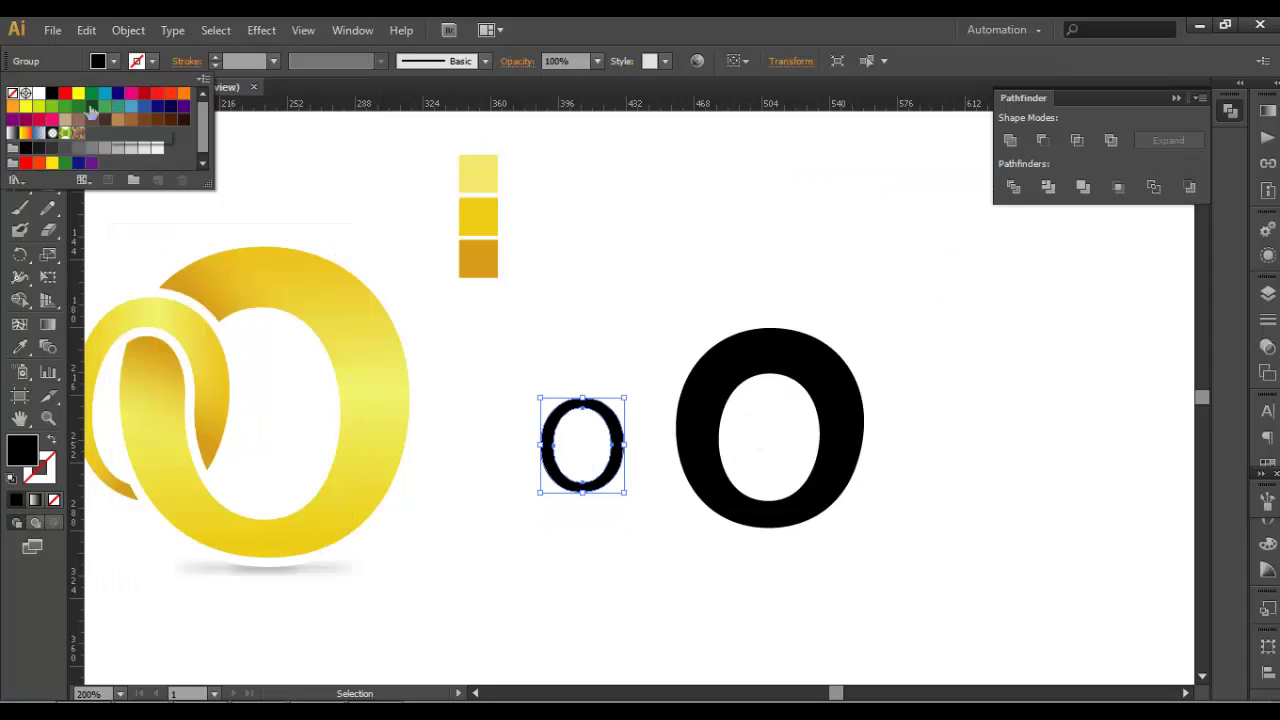
click(52, 93)
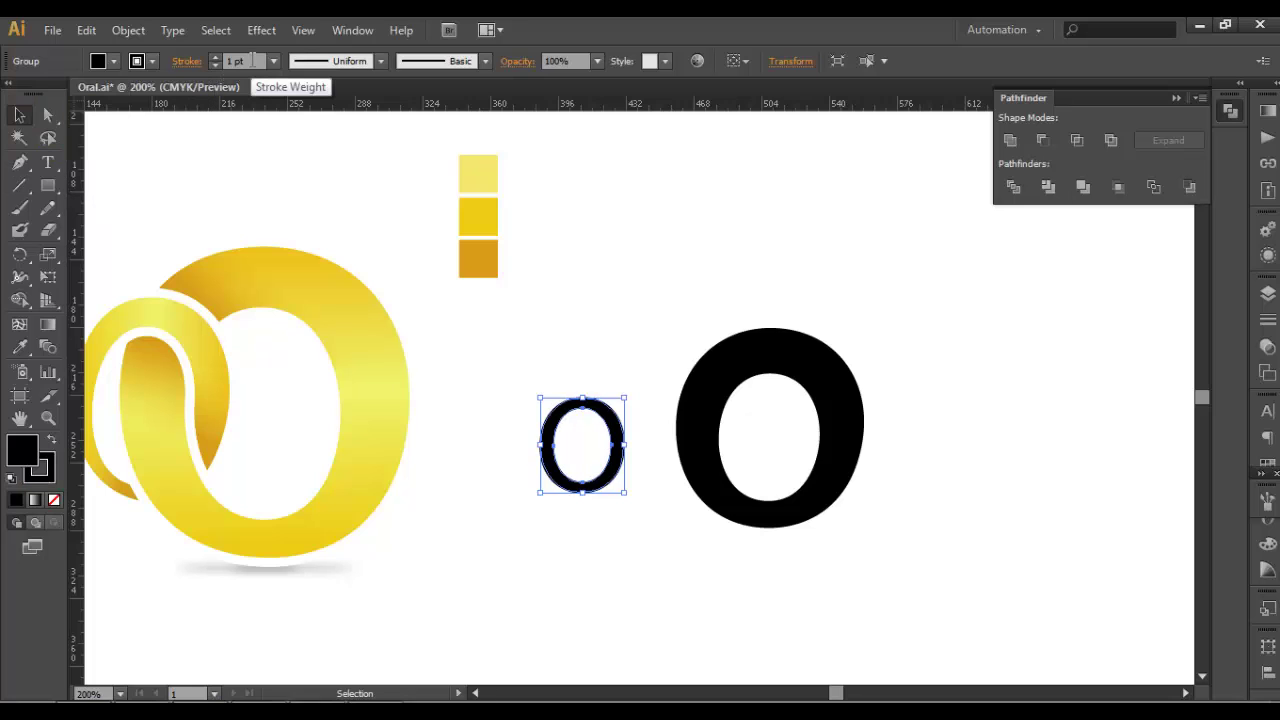
scroll(252, 61, up, 3)
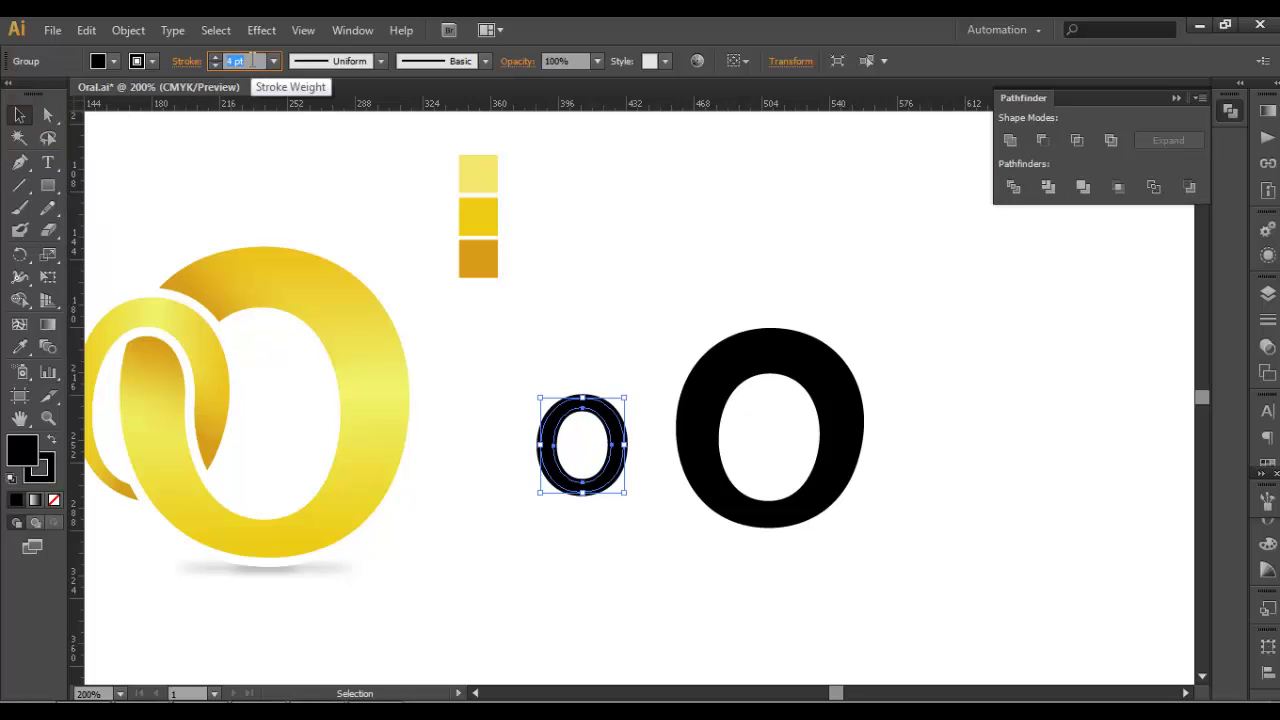
key(Up)
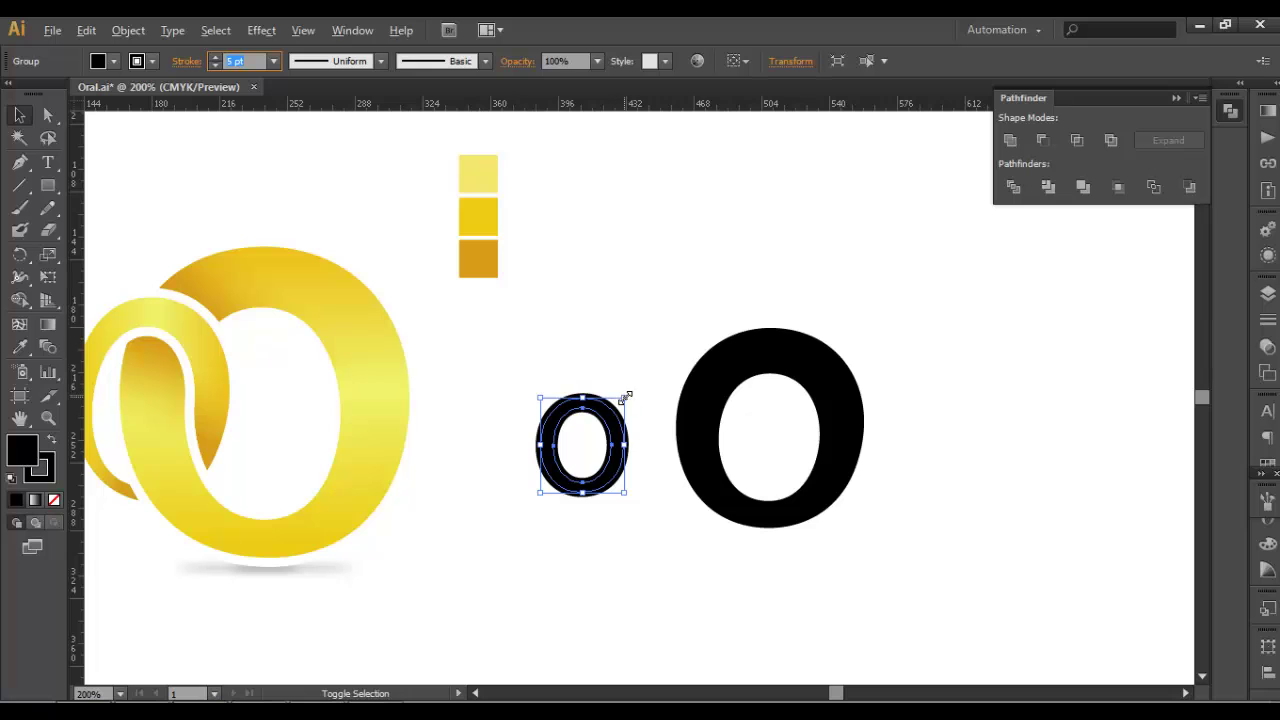
Scale the small O up to about the size of the thick O and move it left, clear of it.
drag(624, 398, 680, 349)
click(637, 275)
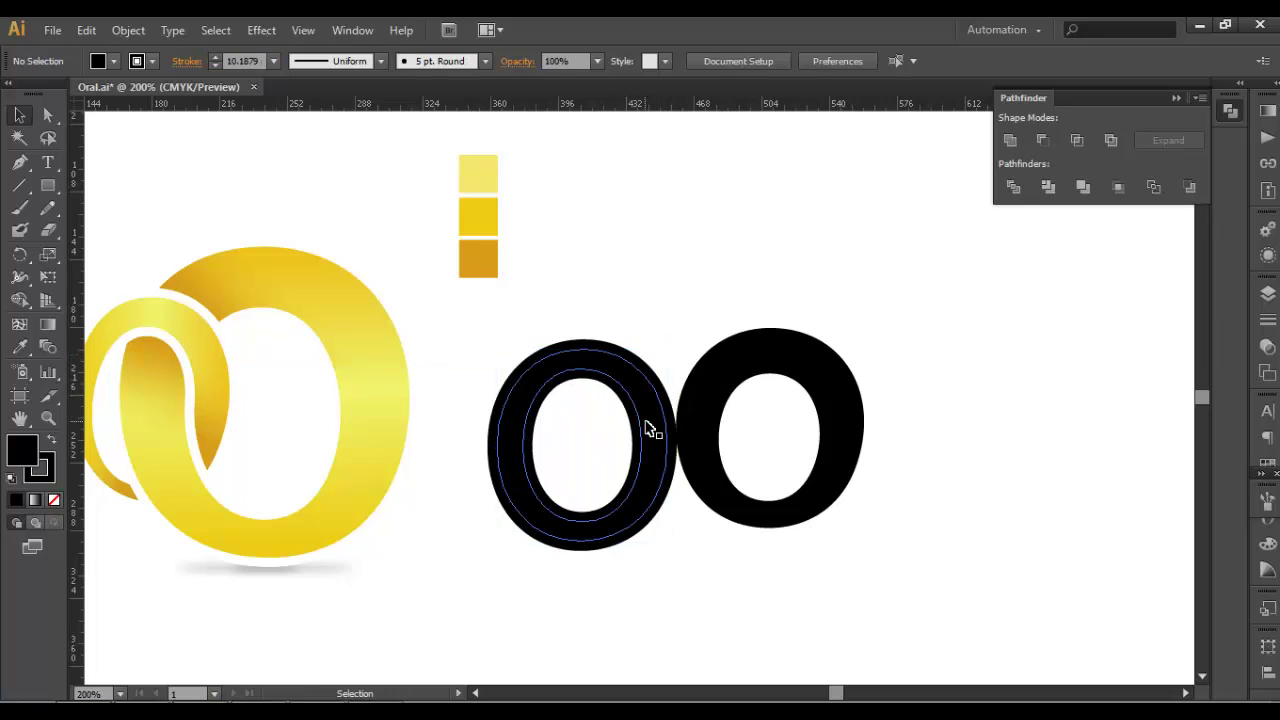
drag(651, 429, 623, 412)
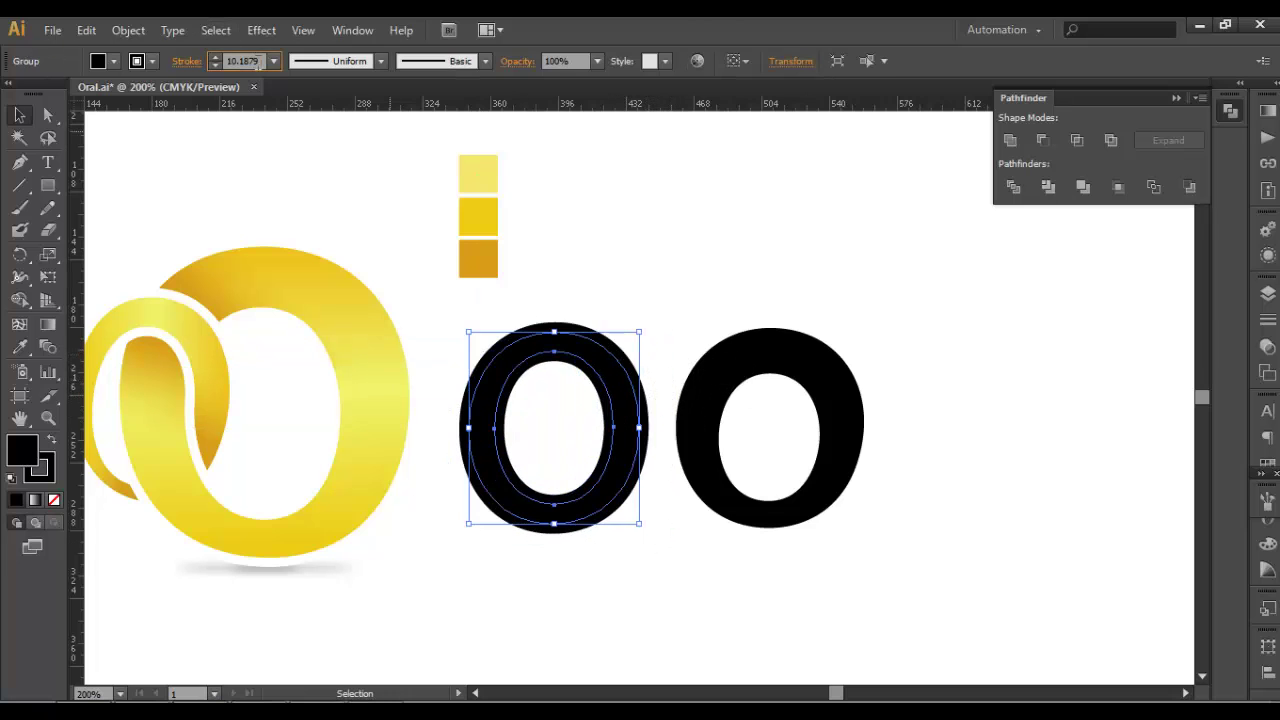
Set the stroke weight of the scaled-up left O to 8 pt.
click(262, 62)
text(10)
key(Return)
key(Down)
key(Down)
key(Down)
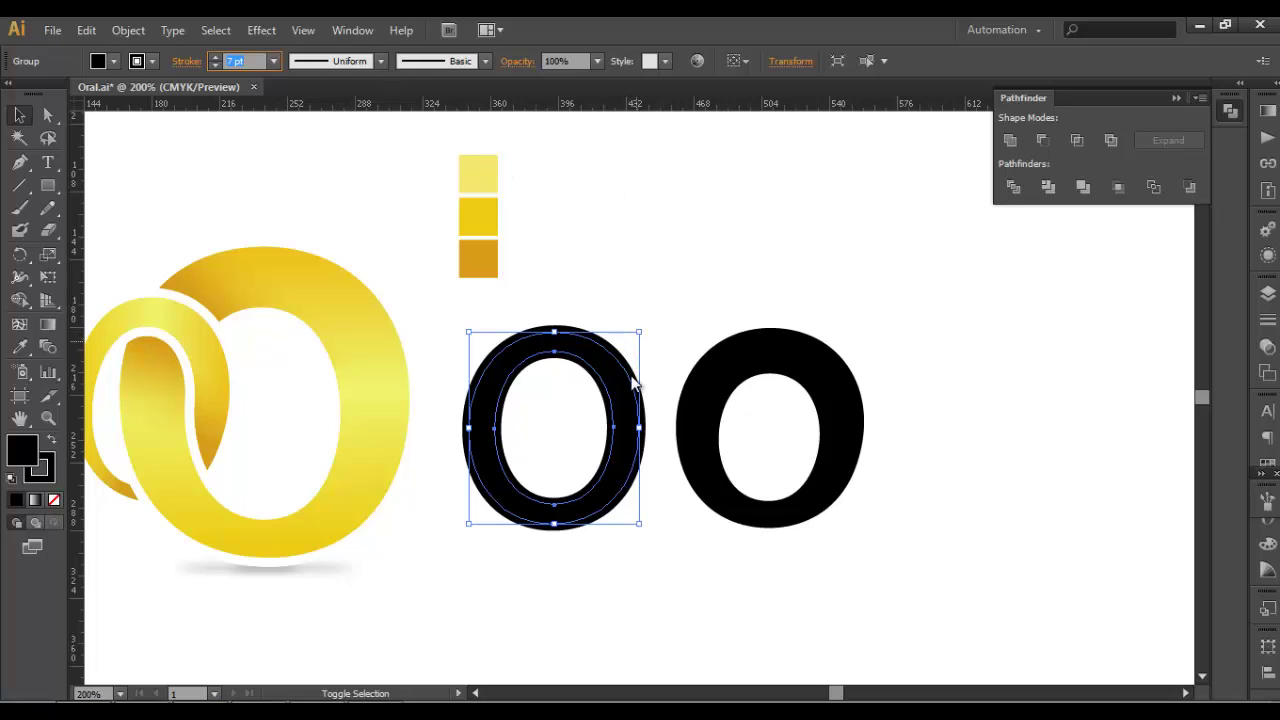
click(674, 263)
click(623, 400)
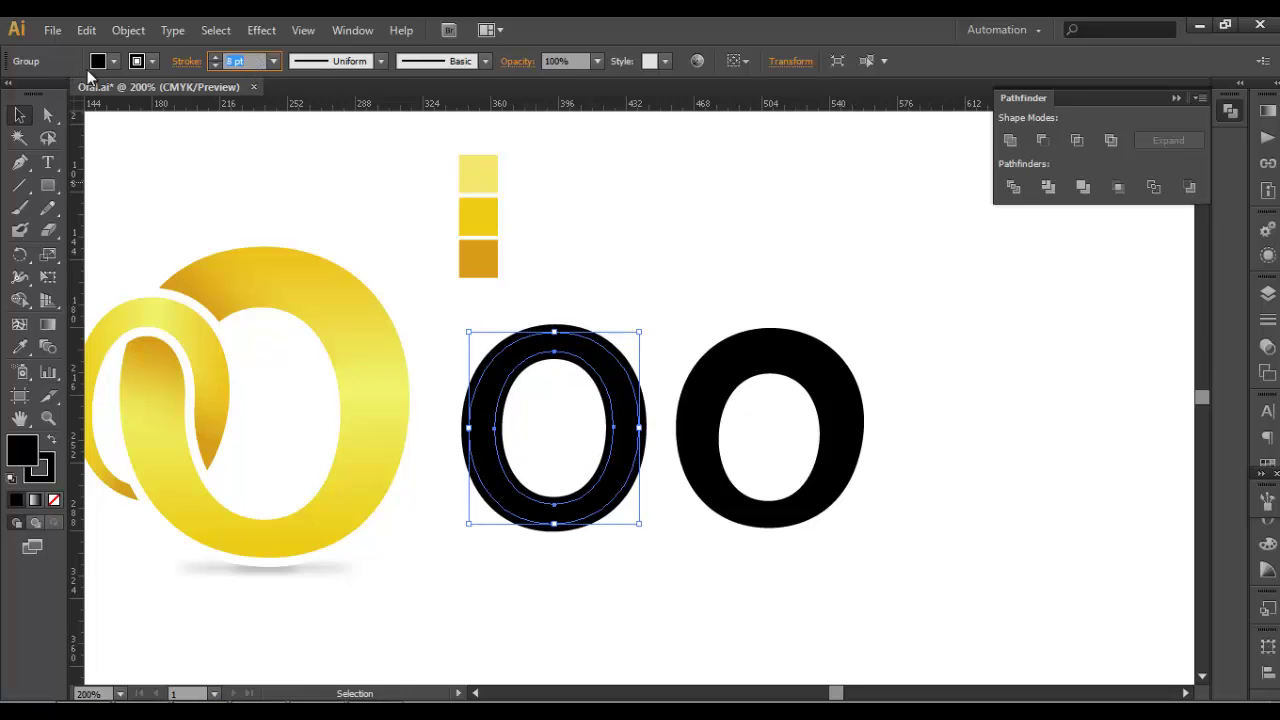
Expand the fill and stroke of the left O and unite the resulting shapes with Pathfinder.
click(128, 30)
click(190, 232)
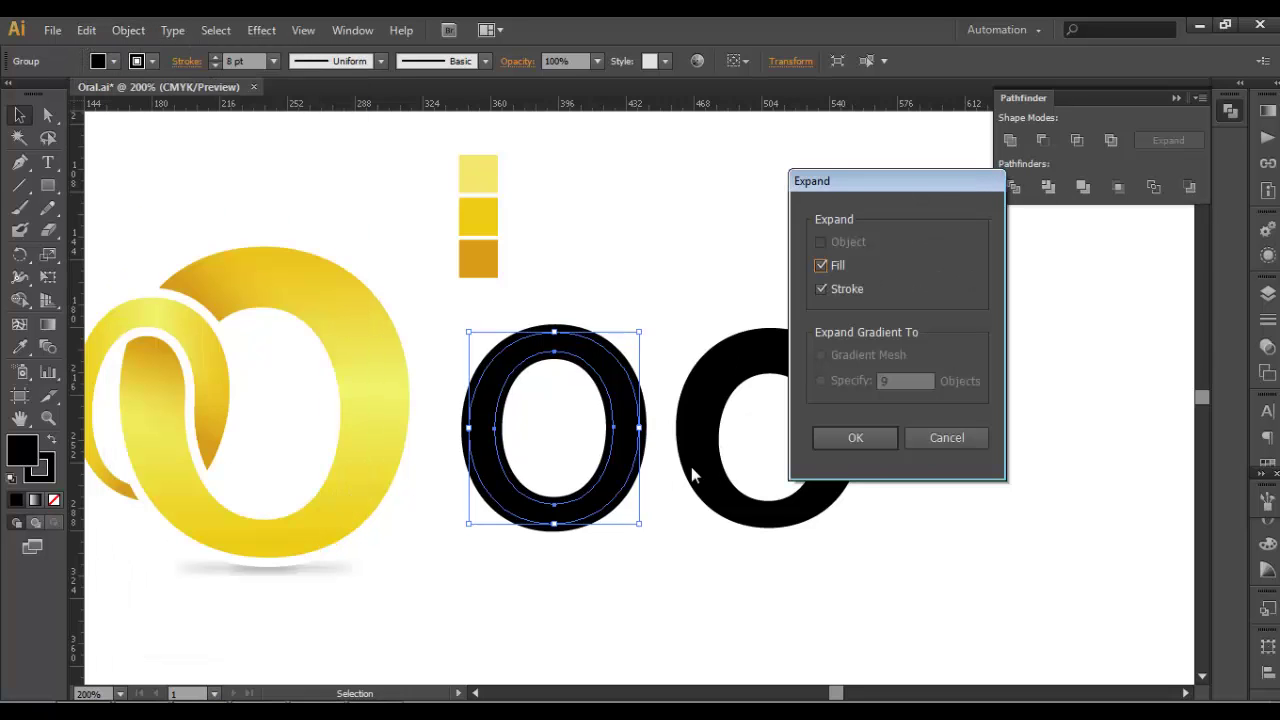
click(880, 443)
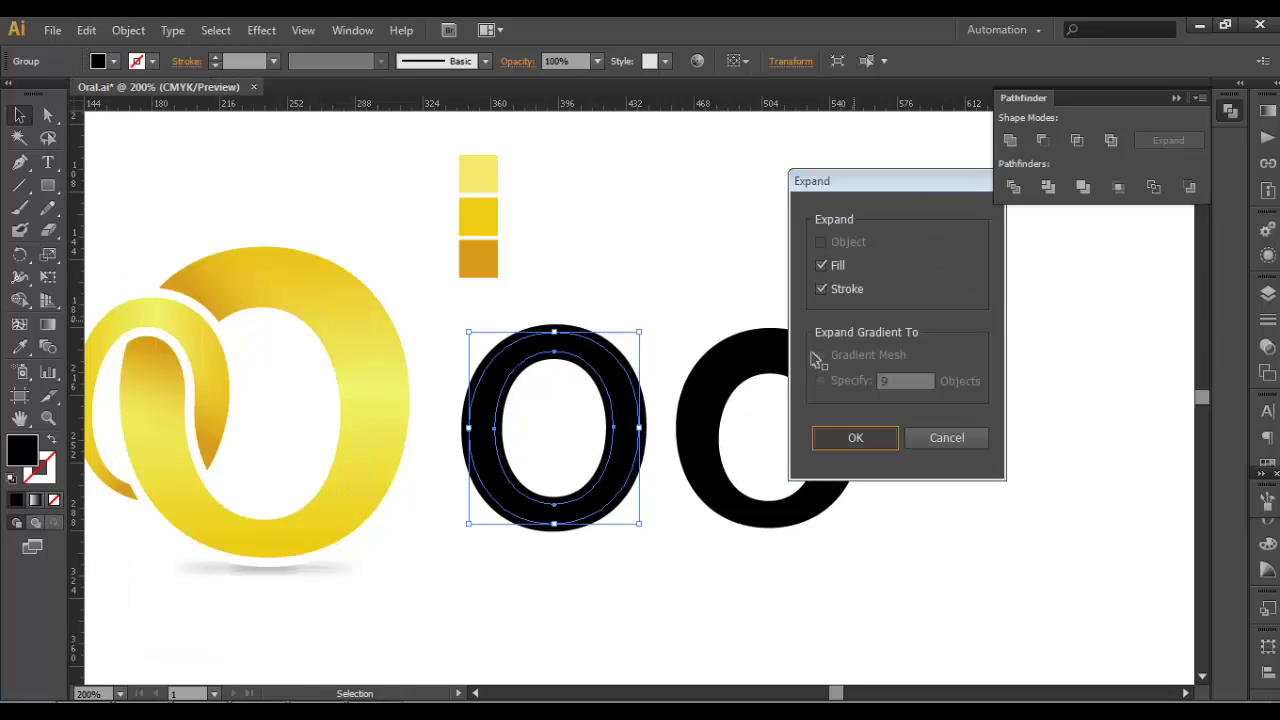
click(1015, 144)
click(800, 214)
click(638, 346)
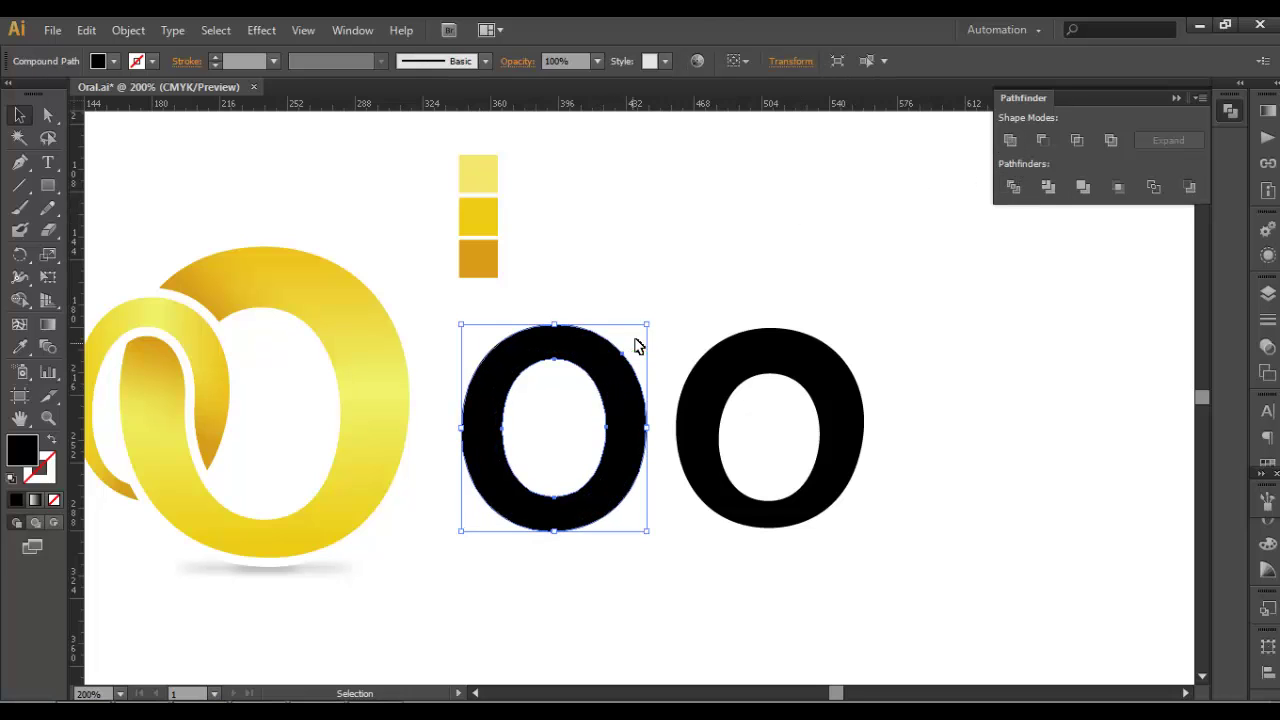
Enlarge the right O about its center and arrange both shapes with the smaller O overlapping the large O's left side.
click(737, 393)
drag(864, 328, 917, 271)
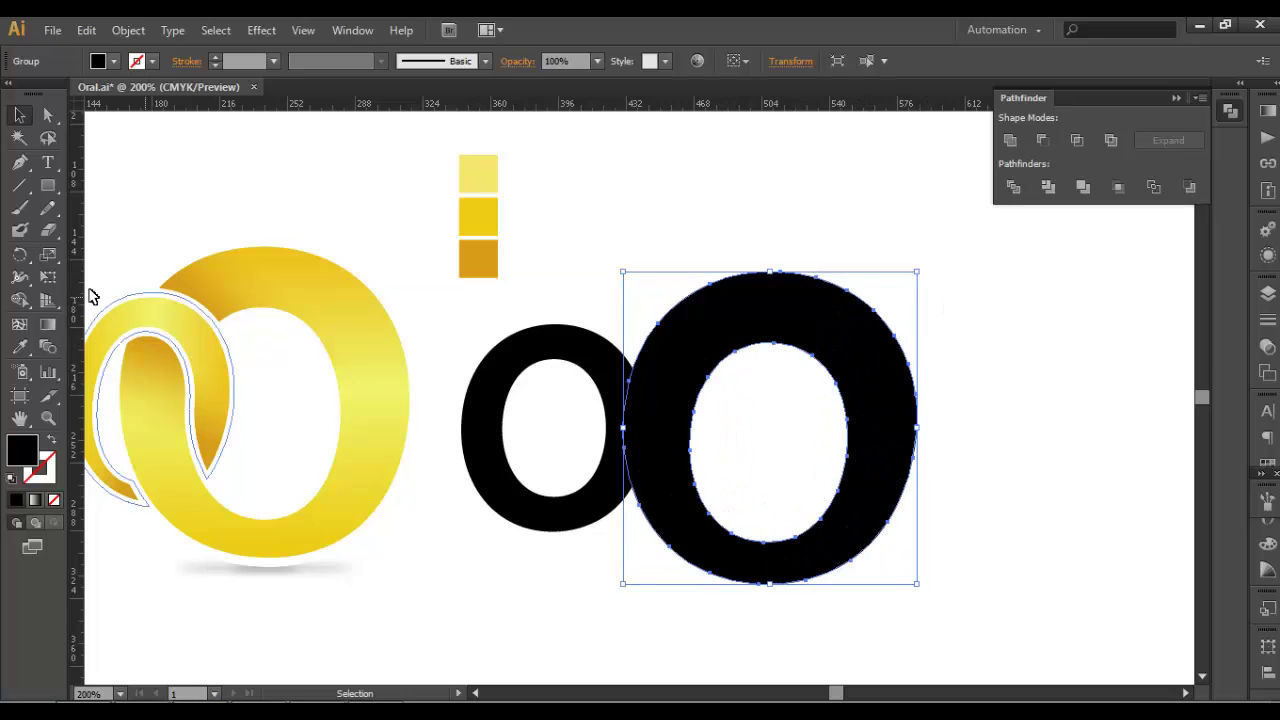
mouse_move(903, 423)
mouse_down()
mouse_move(918, 445)
mouse_move(927, 430)
mouse_up()
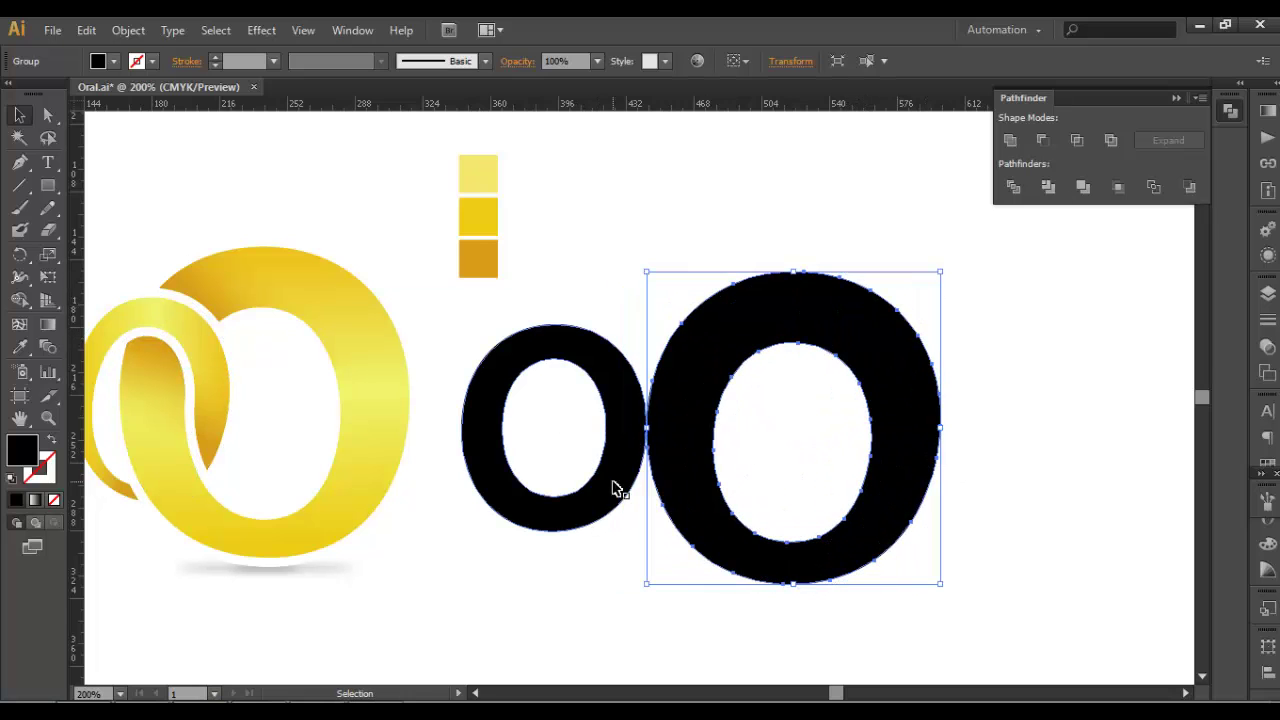
drag(615, 488, 722, 484)
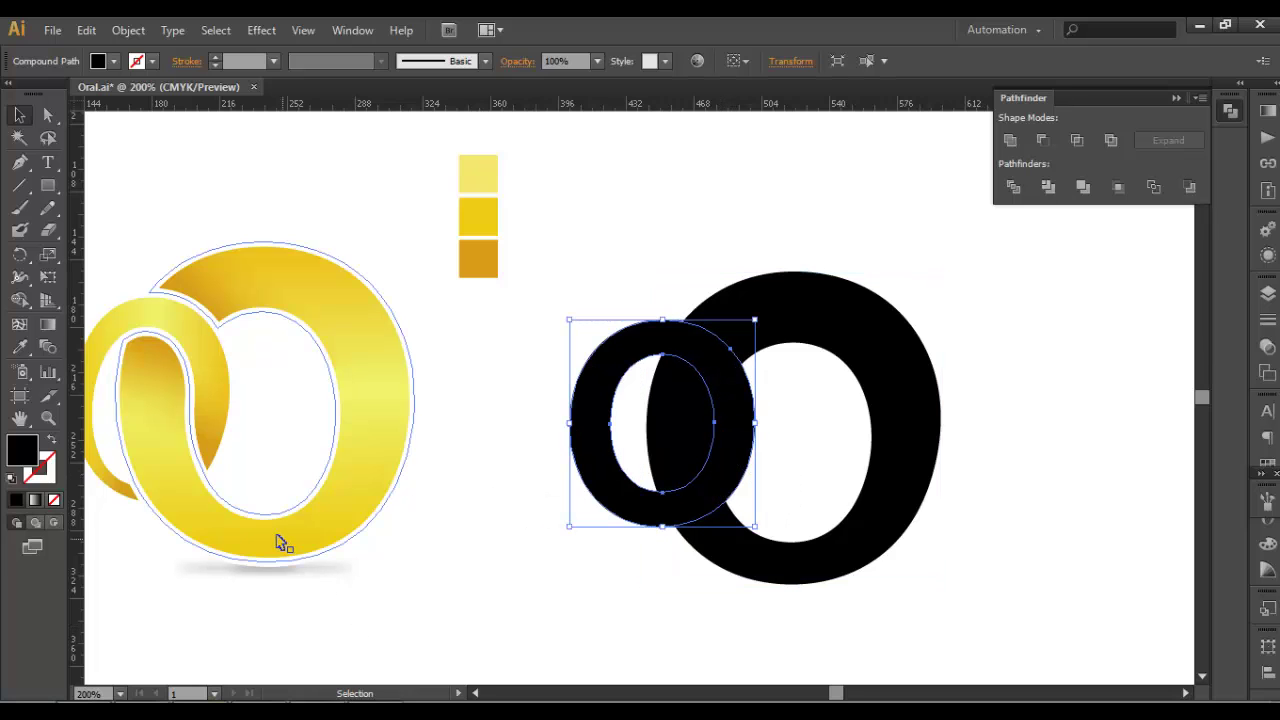
Move the small O left, clear of the large O, and fill it with the middle gold swatch's color.
drag(628, 508, 530, 536)
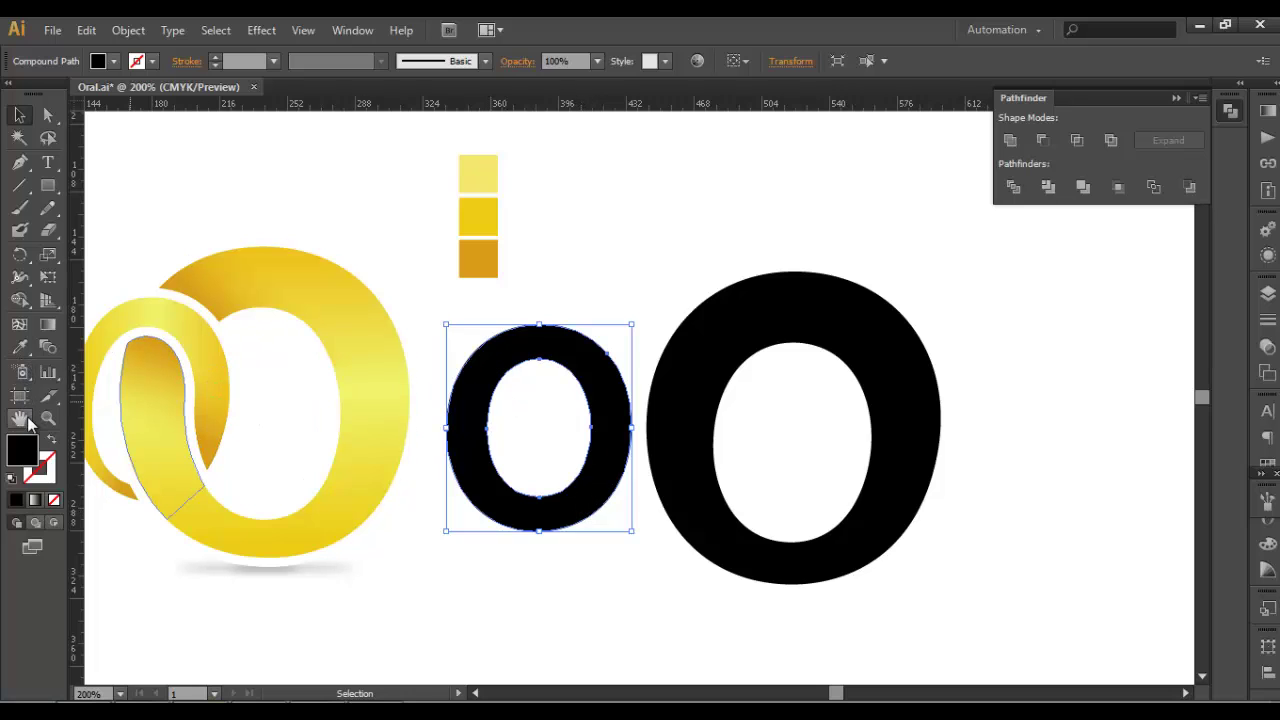
click(31, 347)
click(468, 221)
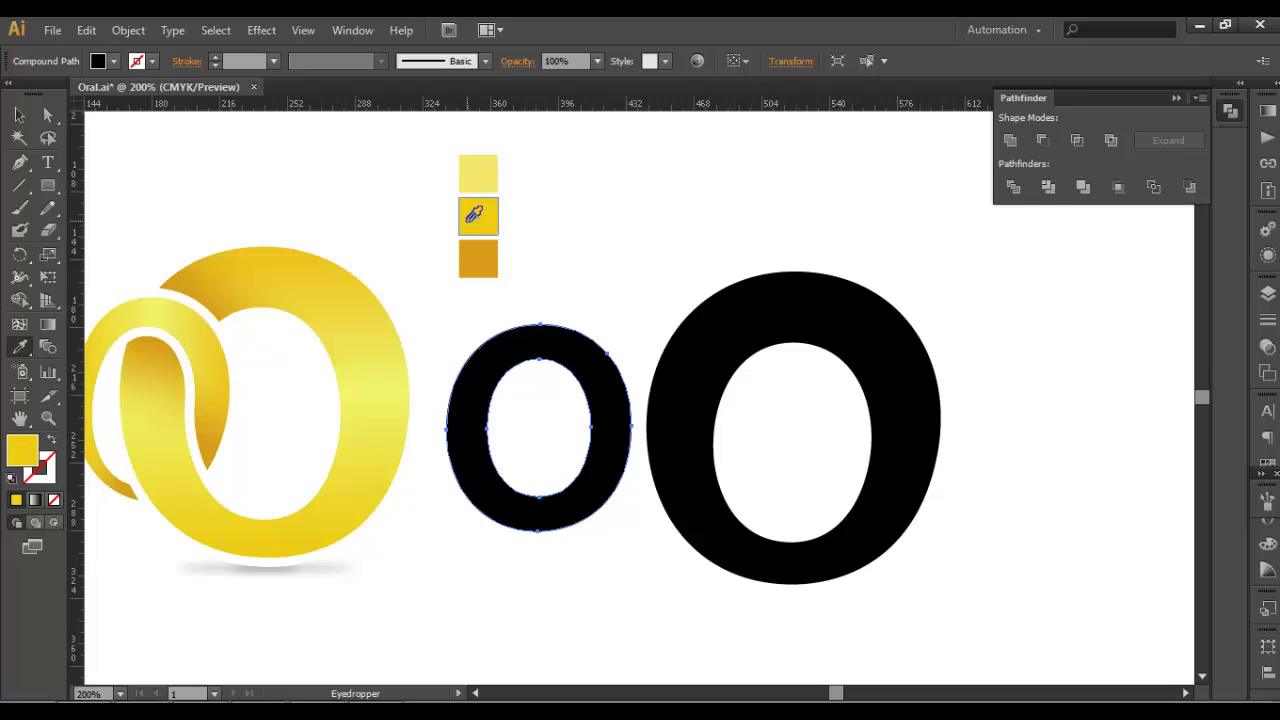
click(20, 117)
click(330, 180)
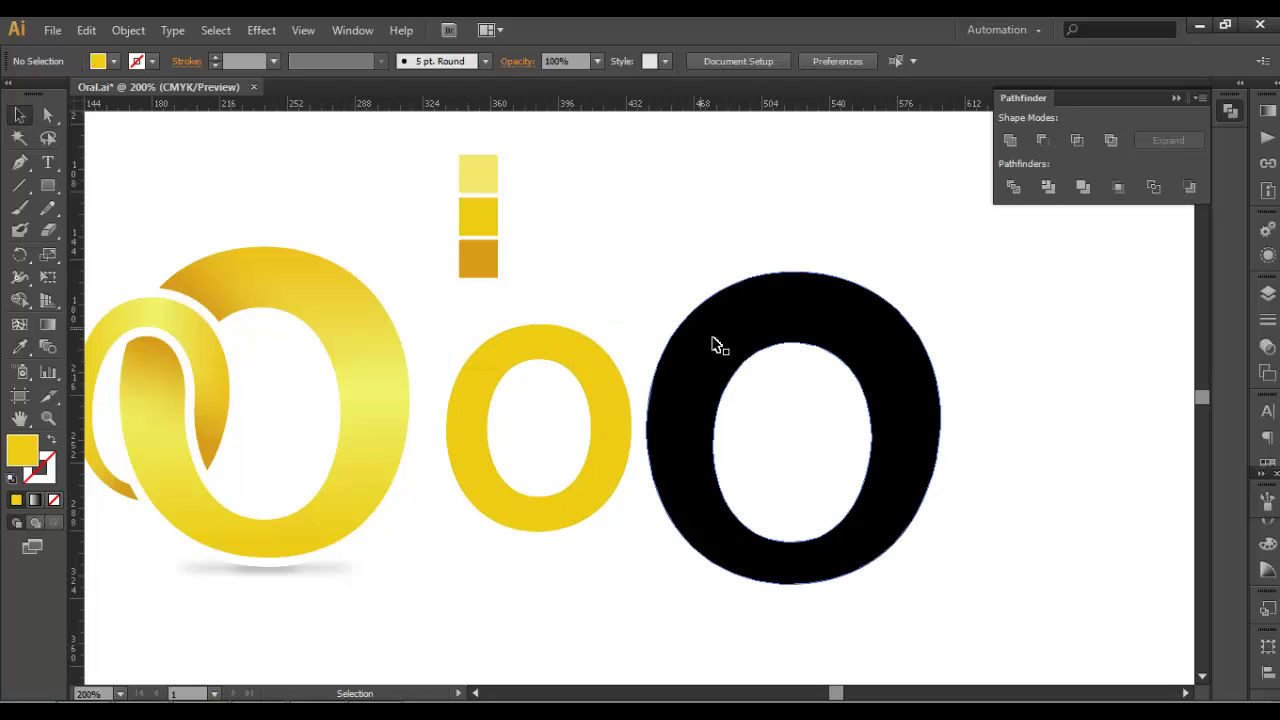
Fill the large black O with the middle gold swatch's color.
click(718, 345)
click(20, 347)
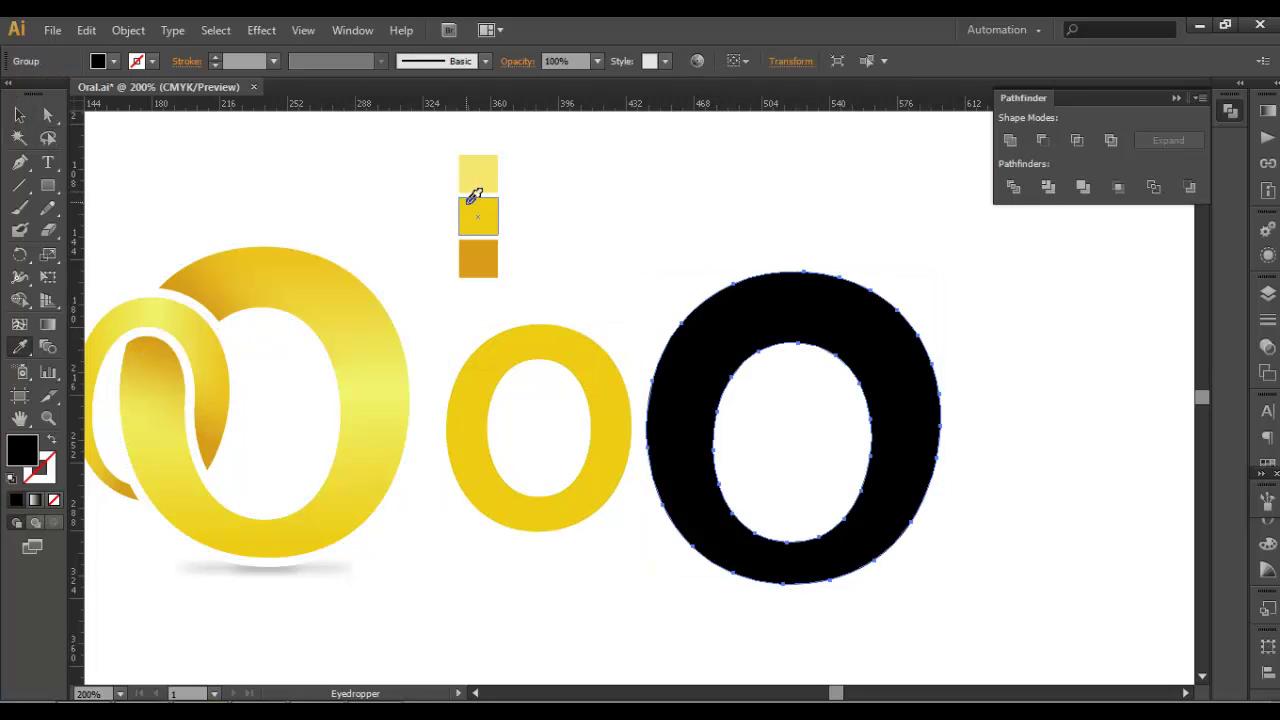
click(468, 215)
click(20, 115)
Give both Os a white (ffffff) stroke with a weight of 3 pt.
drag(586, 274, 651, 521)
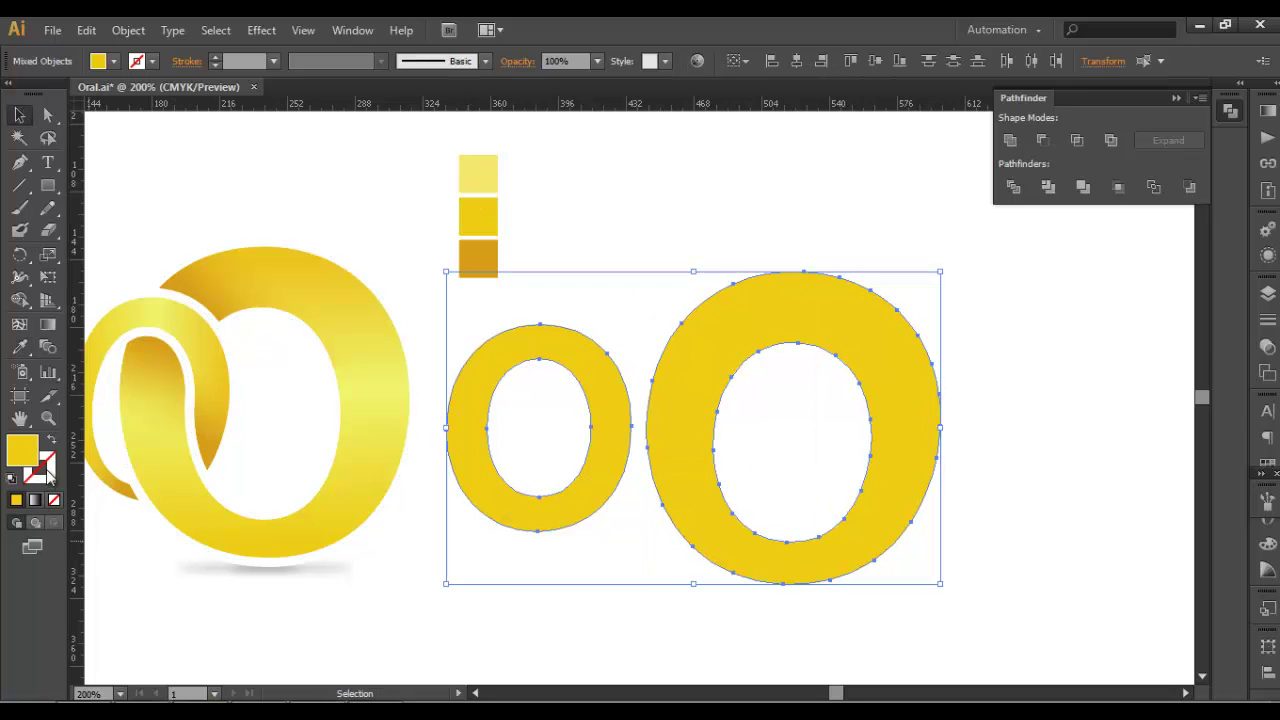
click(45, 476)
click(18, 500)
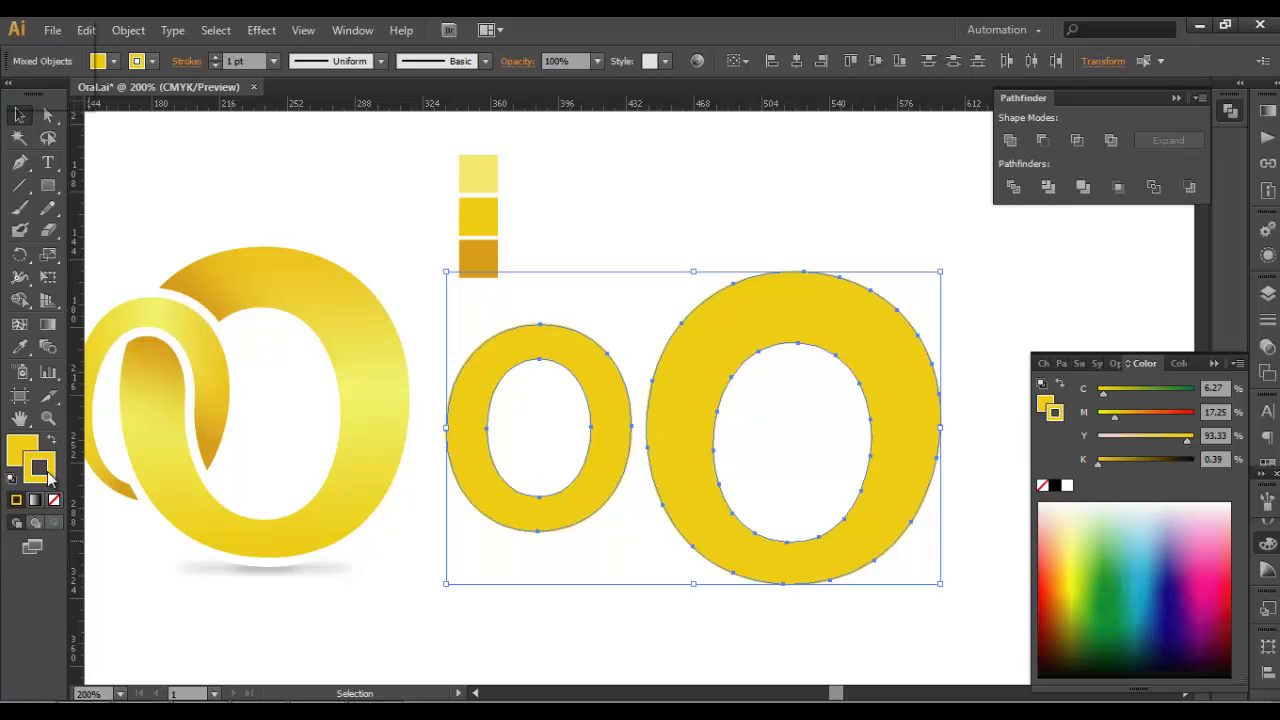
double_click(22, 448)
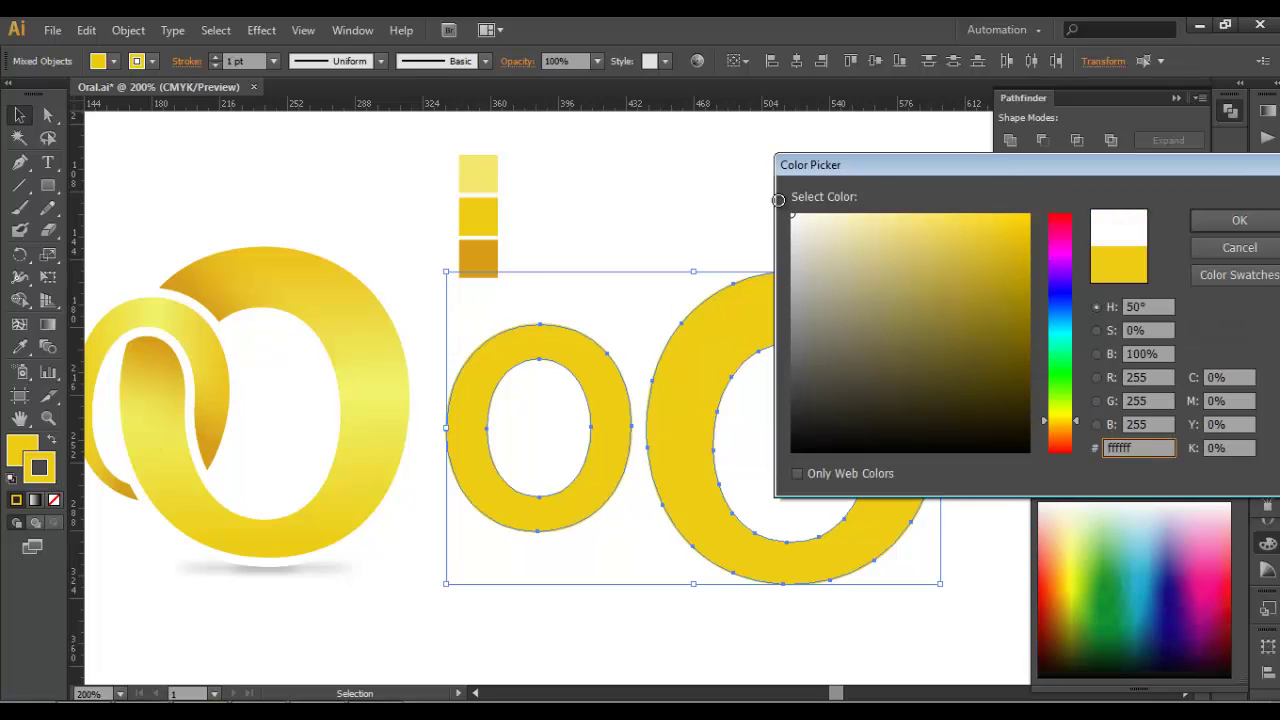
click(1205, 223)
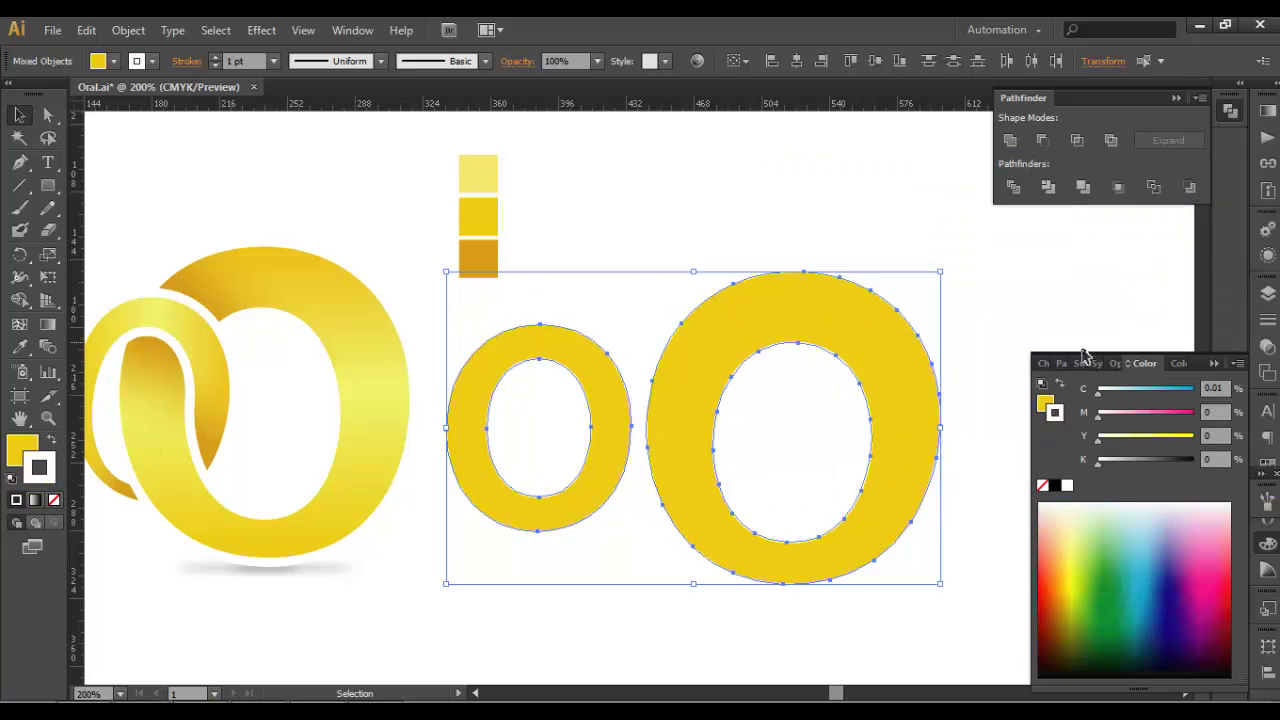
click(239, 62)
key(Up)
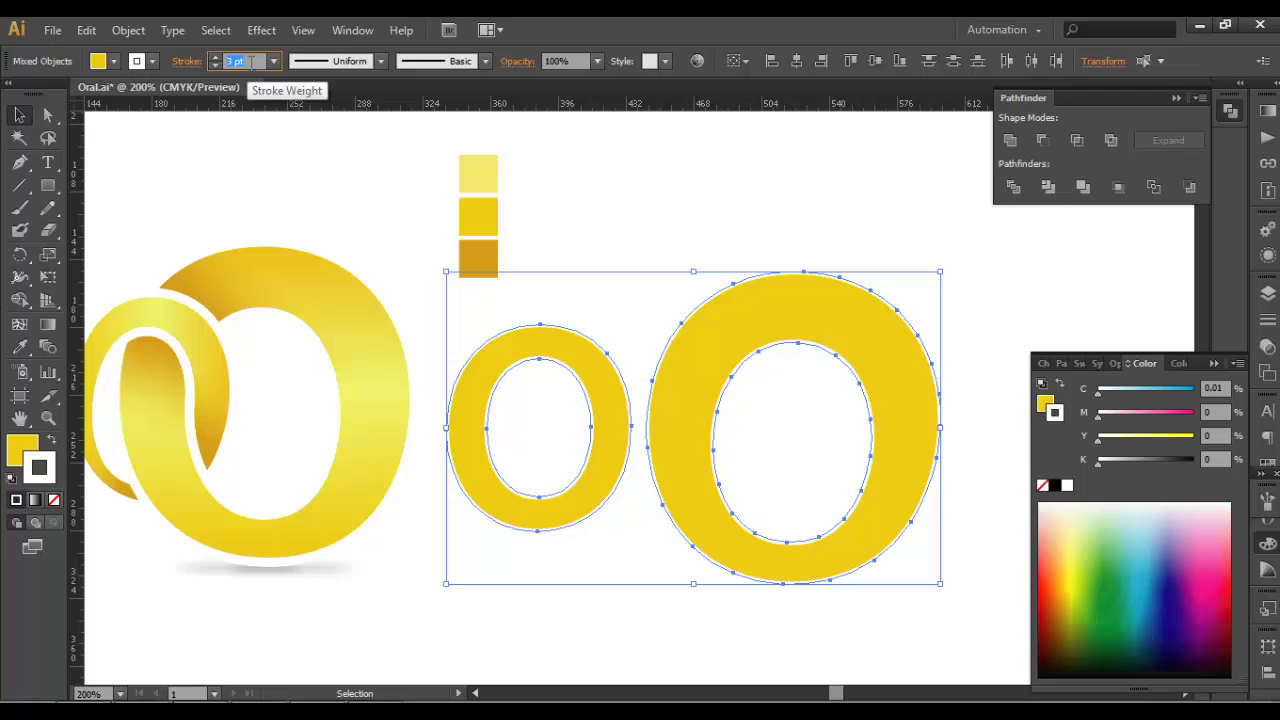
Move the small O back so it overlaps the large O's left side.
click(20, 116)
click(215, 166)
drag(610, 458, 729, 480)
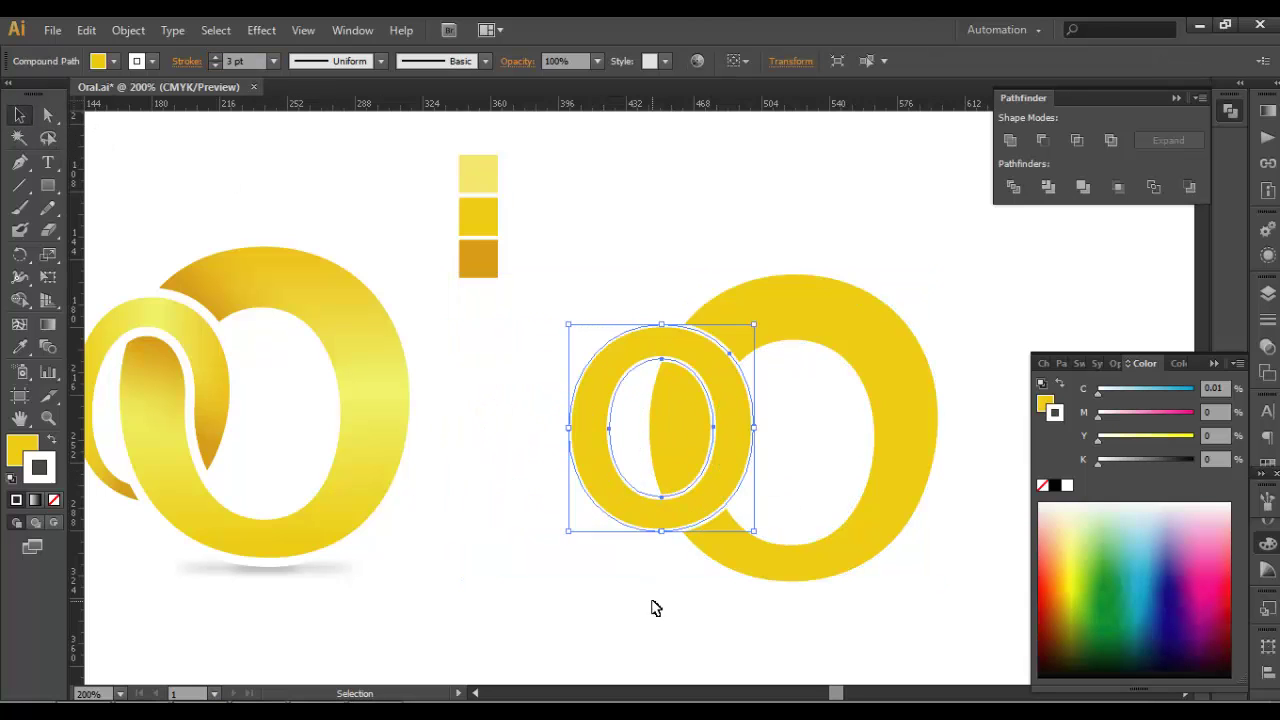
click(651, 606)
click(735, 463)
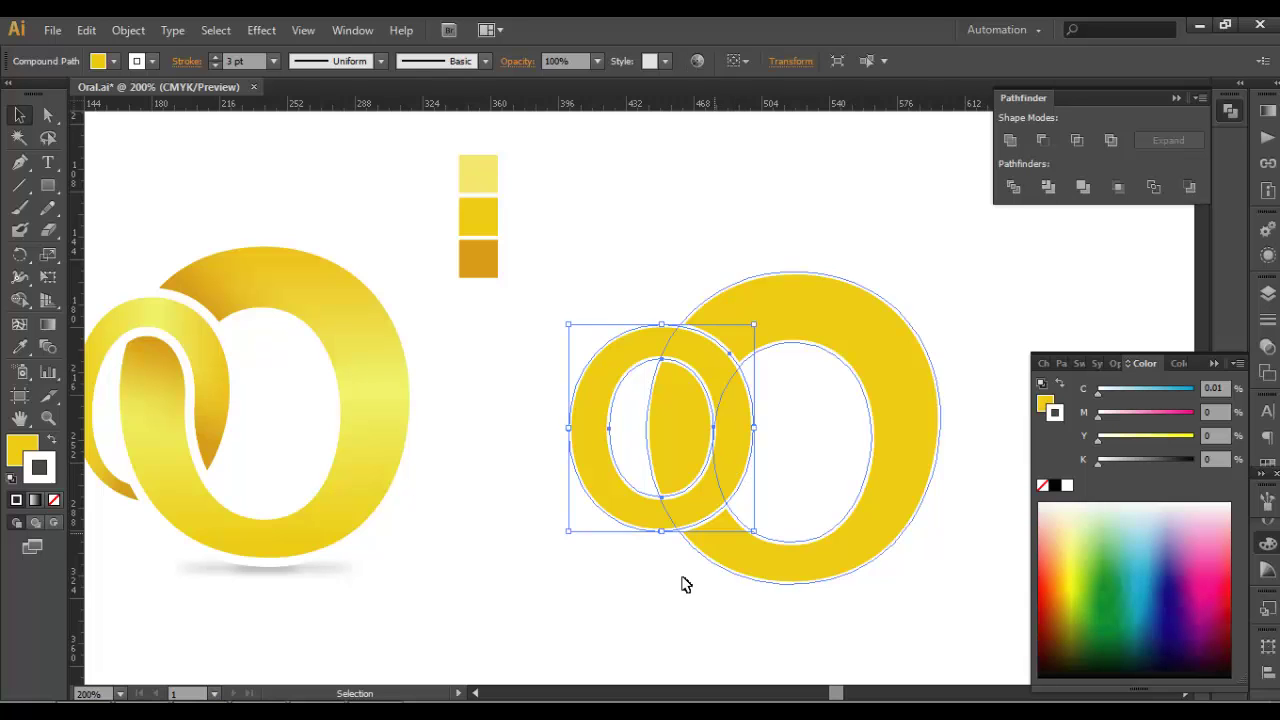
click(683, 583)
Start a 3D Extrude & Bevel effect on the small O with an extrude depth of 0 pt.
key(space)
drag(712, 532, 690, 520)
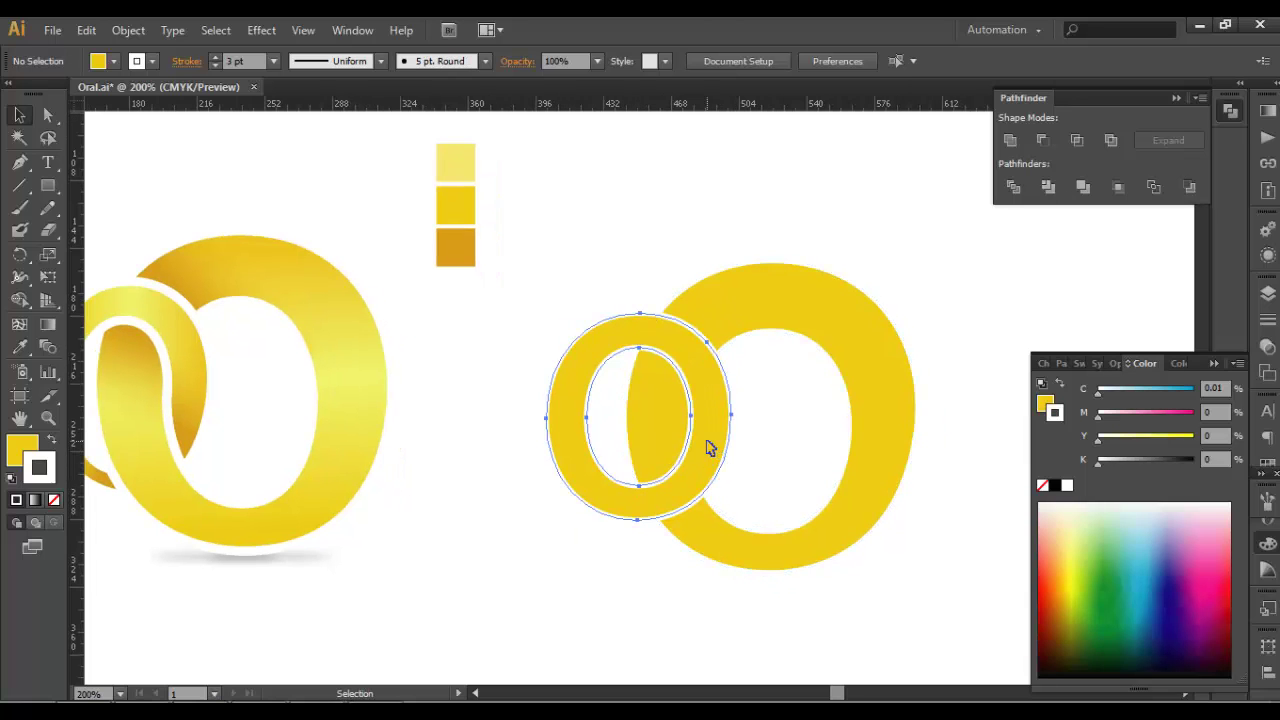
click(707, 447)
key(space)
drag(192, 484, 269, 488)
click(737, 366)
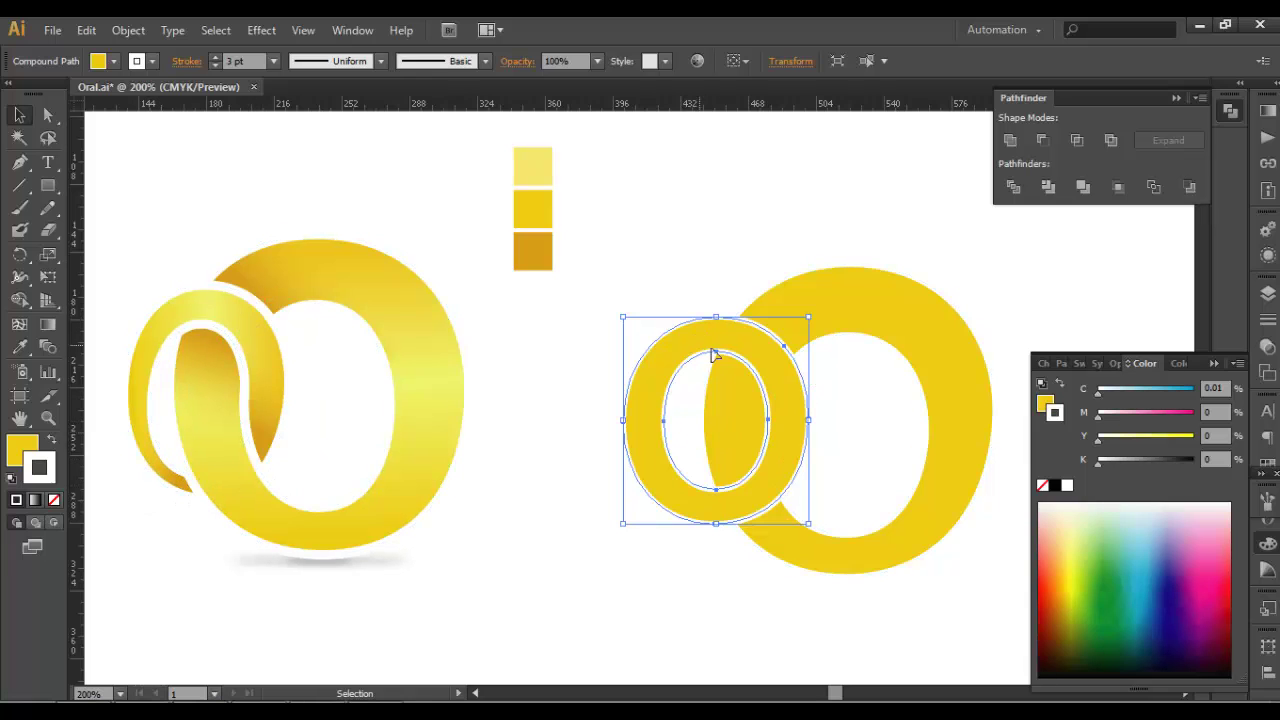
click(261, 29)
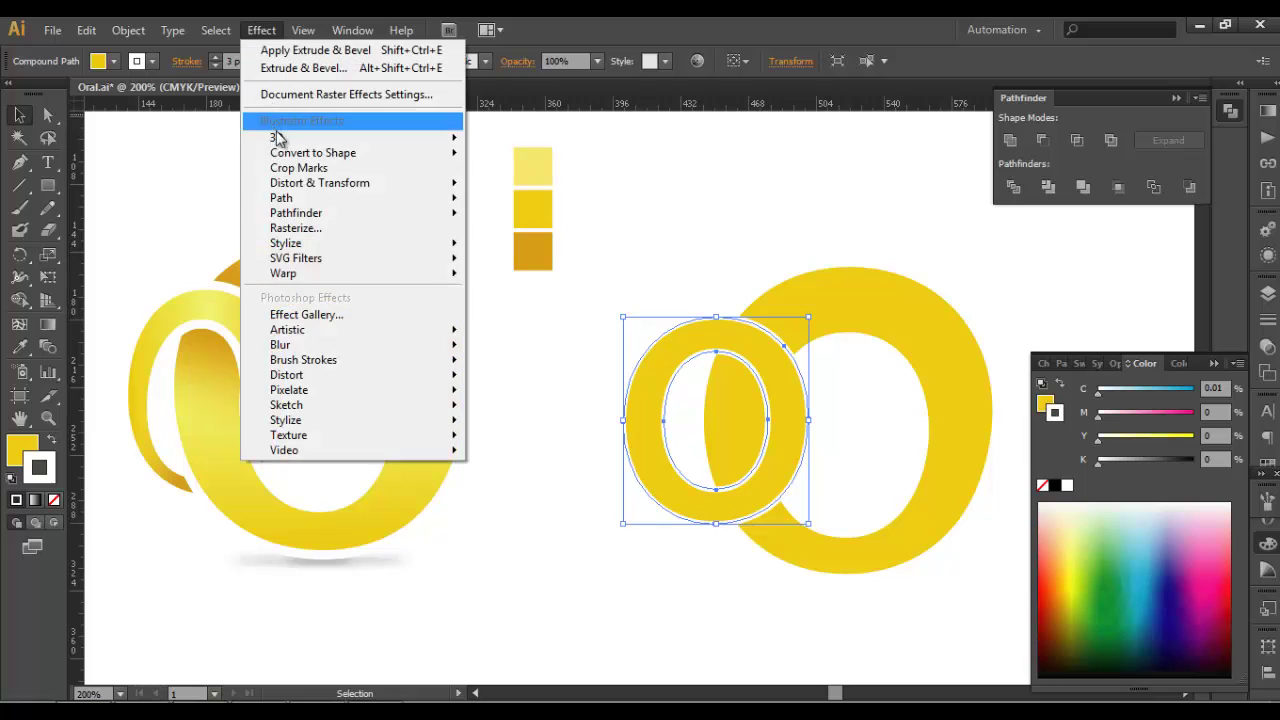
mouse_move(300, 137)
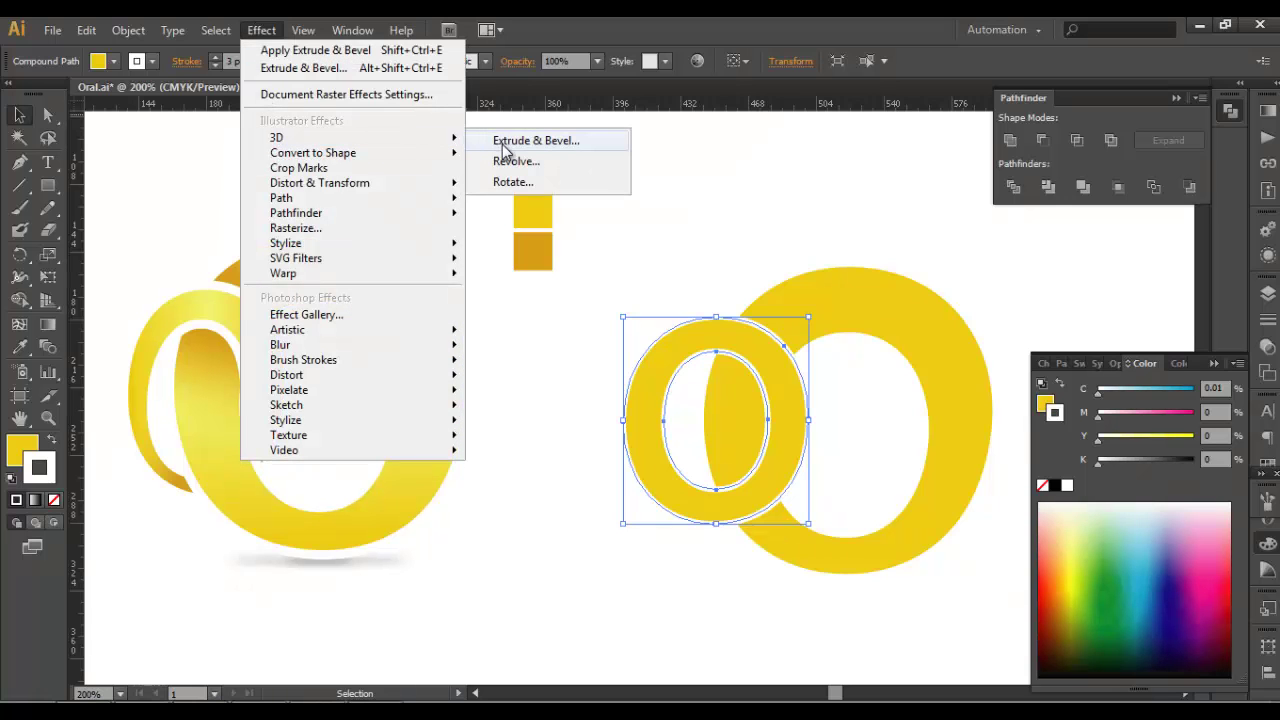
click(535, 141)
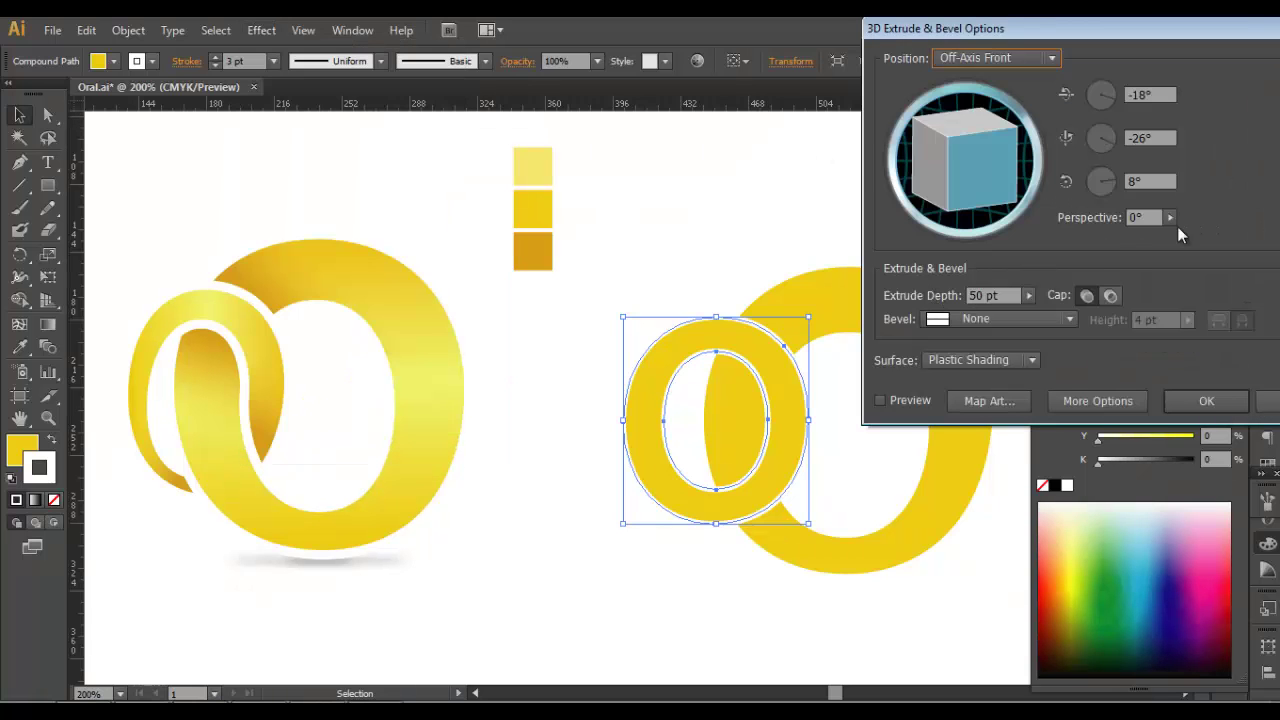
click(1027, 298)
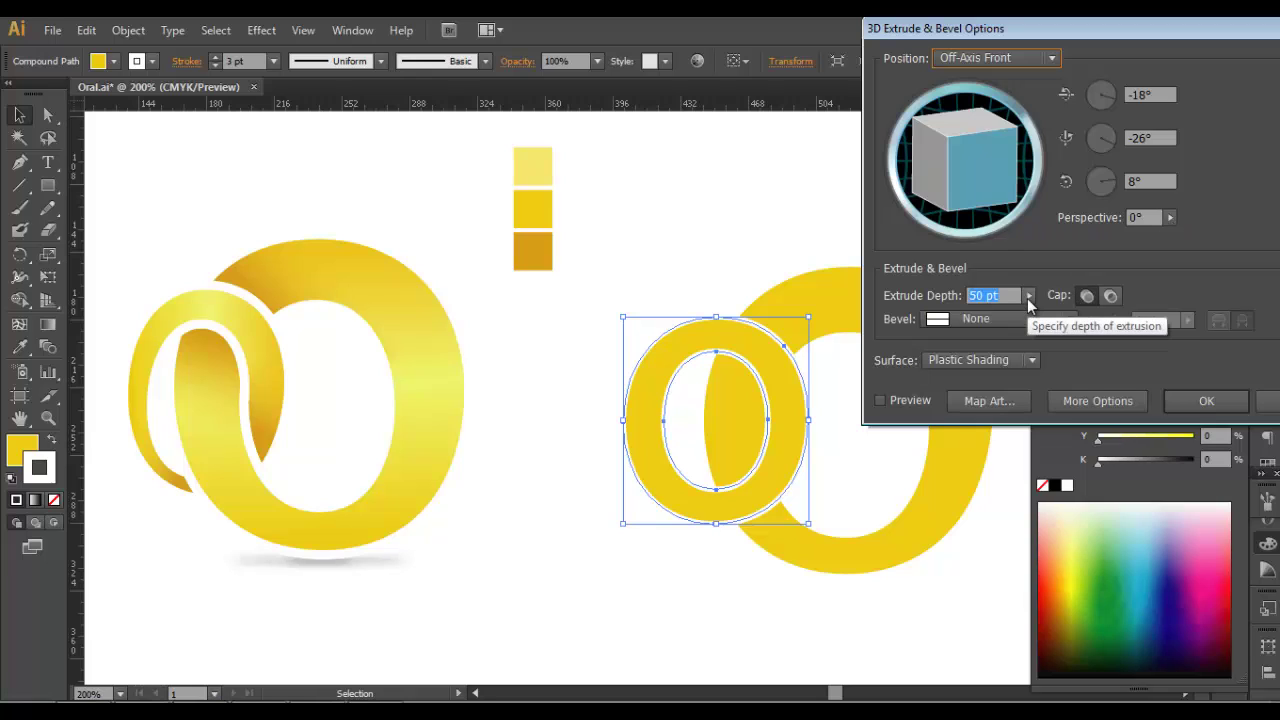
click(1027, 298)
drag(923, 313, 871, 322)
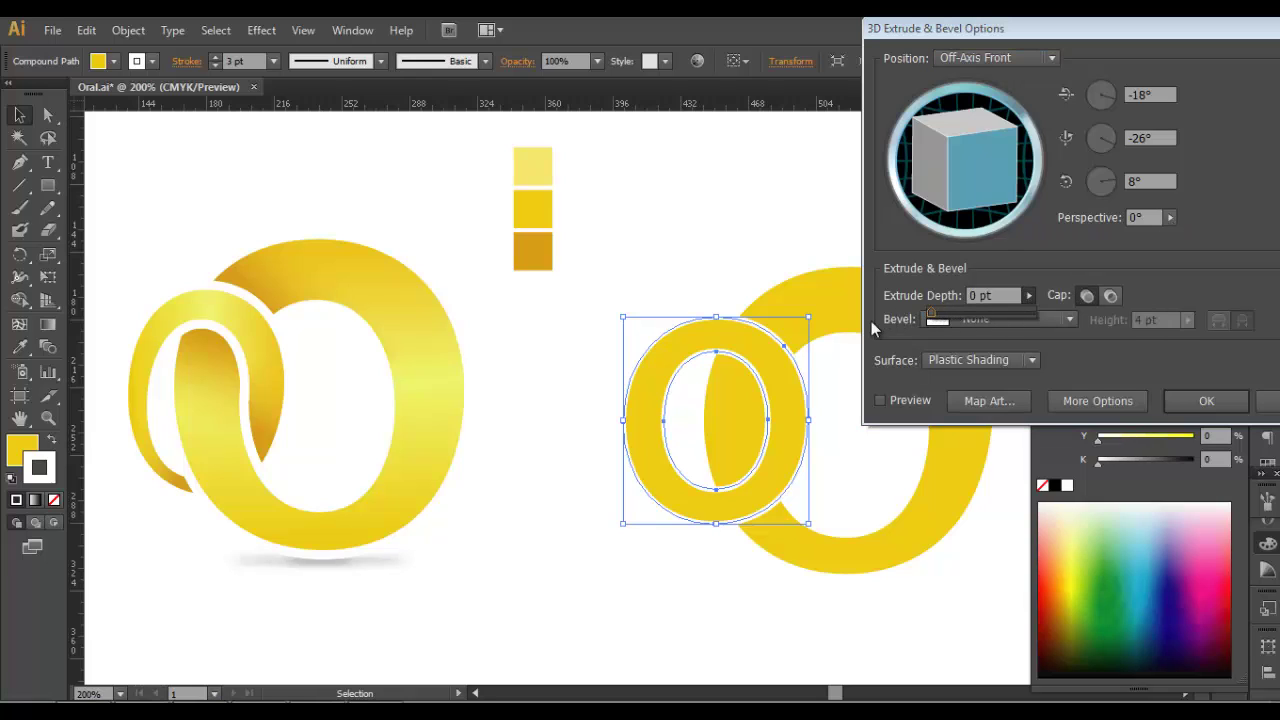
Set the effect's perspective to 160° with preview on, rotate it to about -23°, 23° and -14°, and apply it.
click(1170, 220)
click(1171, 221)
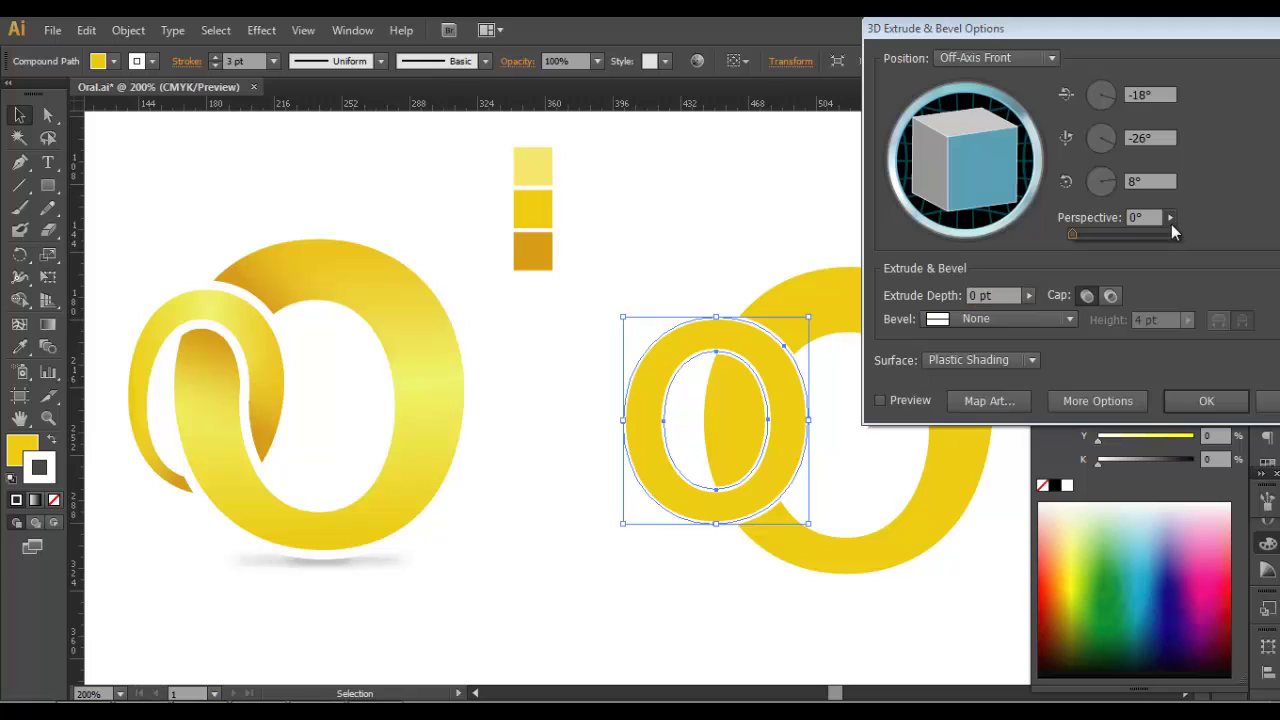
click(1175, 234)
click(891, 398)
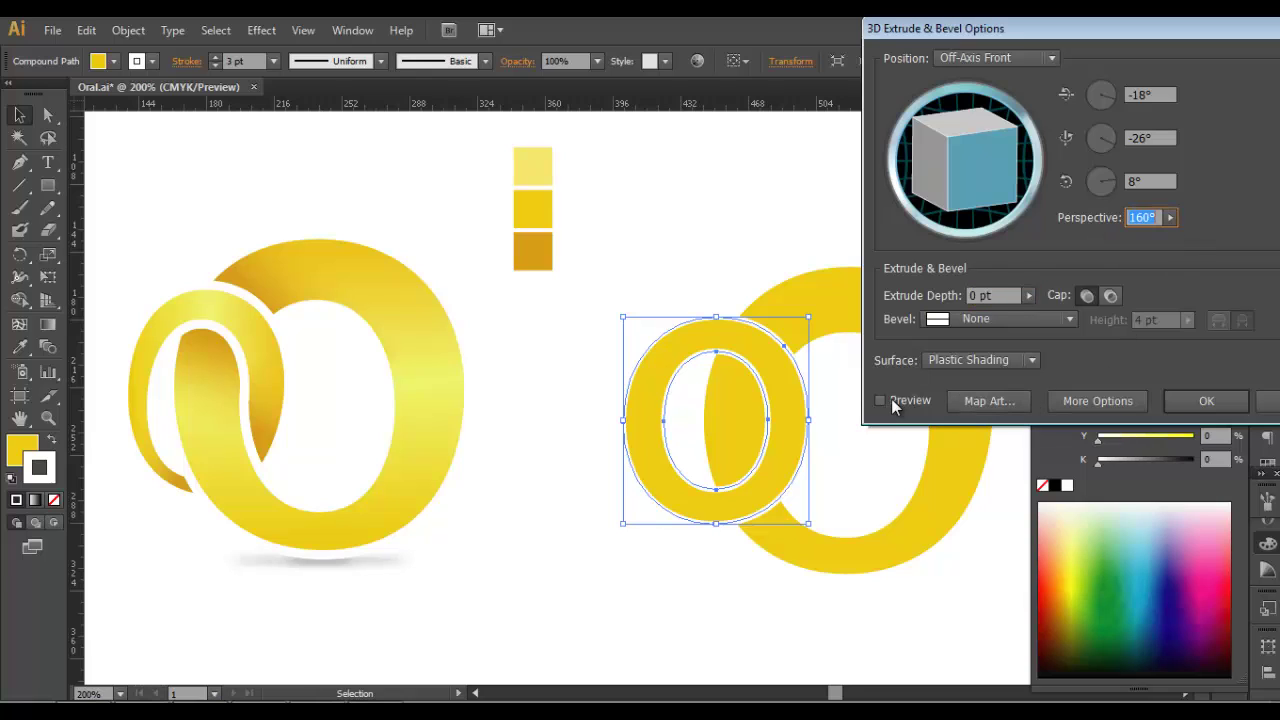
click(884, 400)
drag(926, 181, 968, 145)
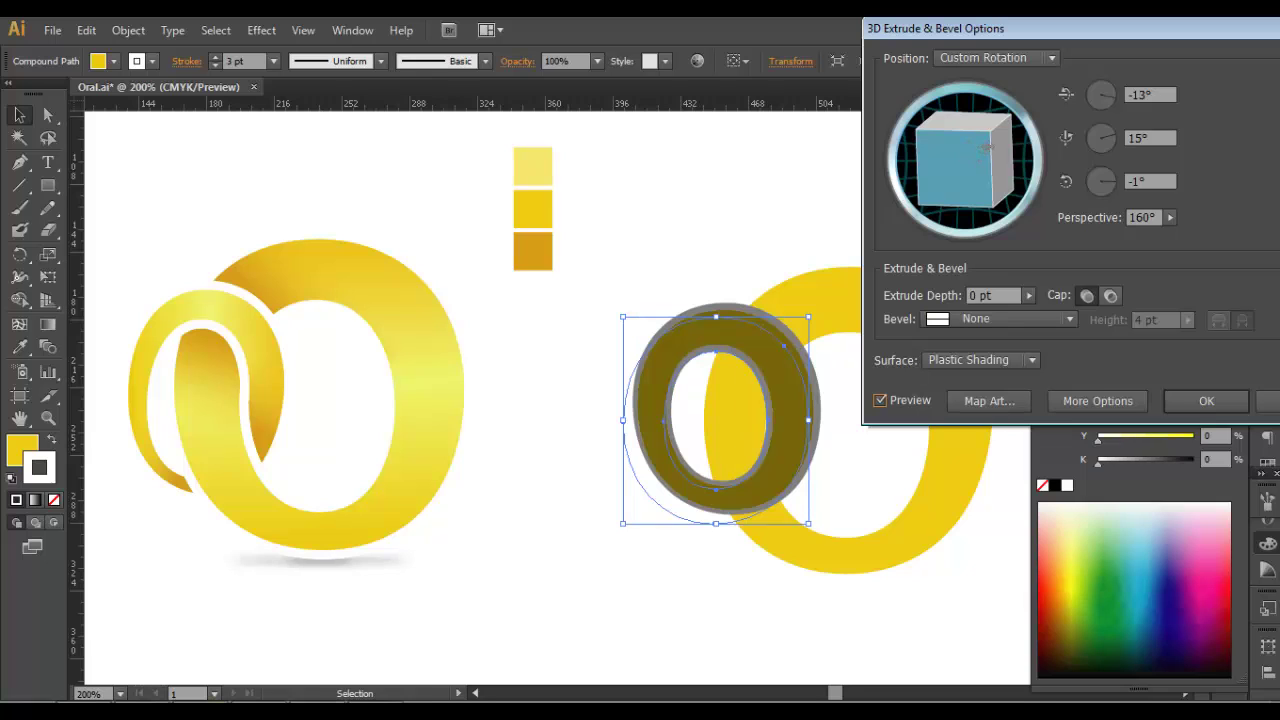
drag(993, 127, 986, 162)
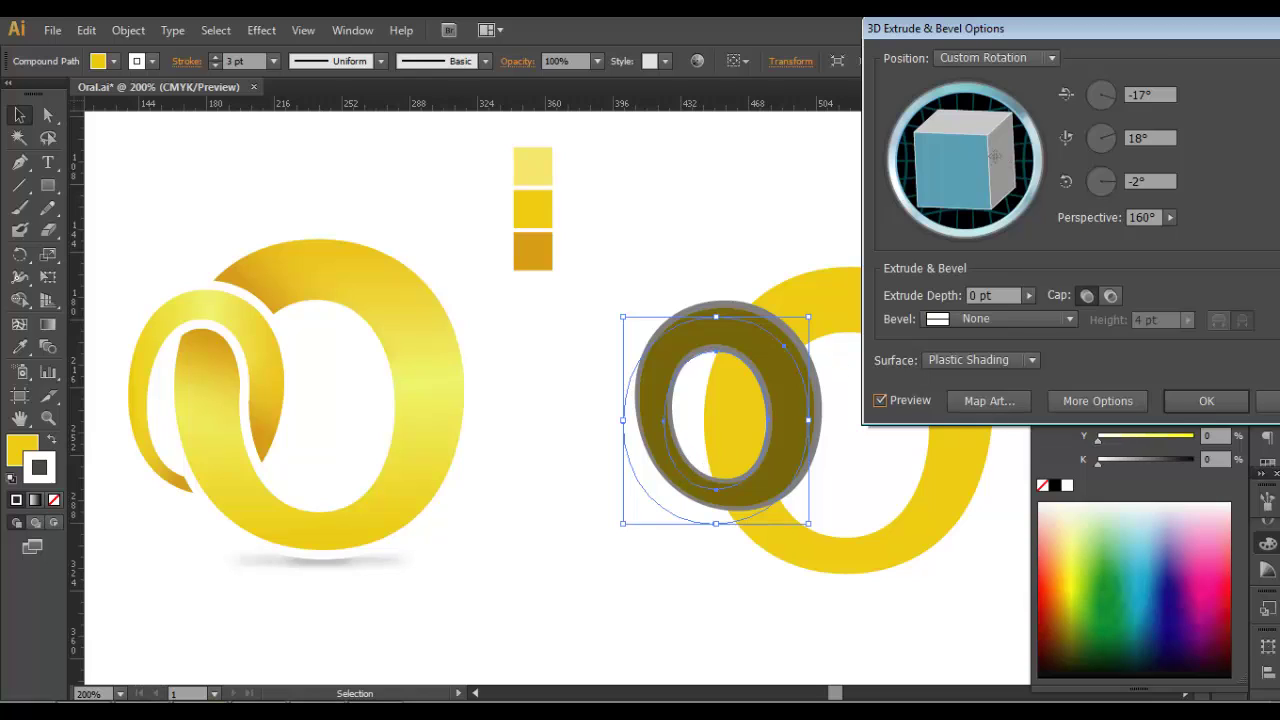
drag(990, 142, 983, 172)
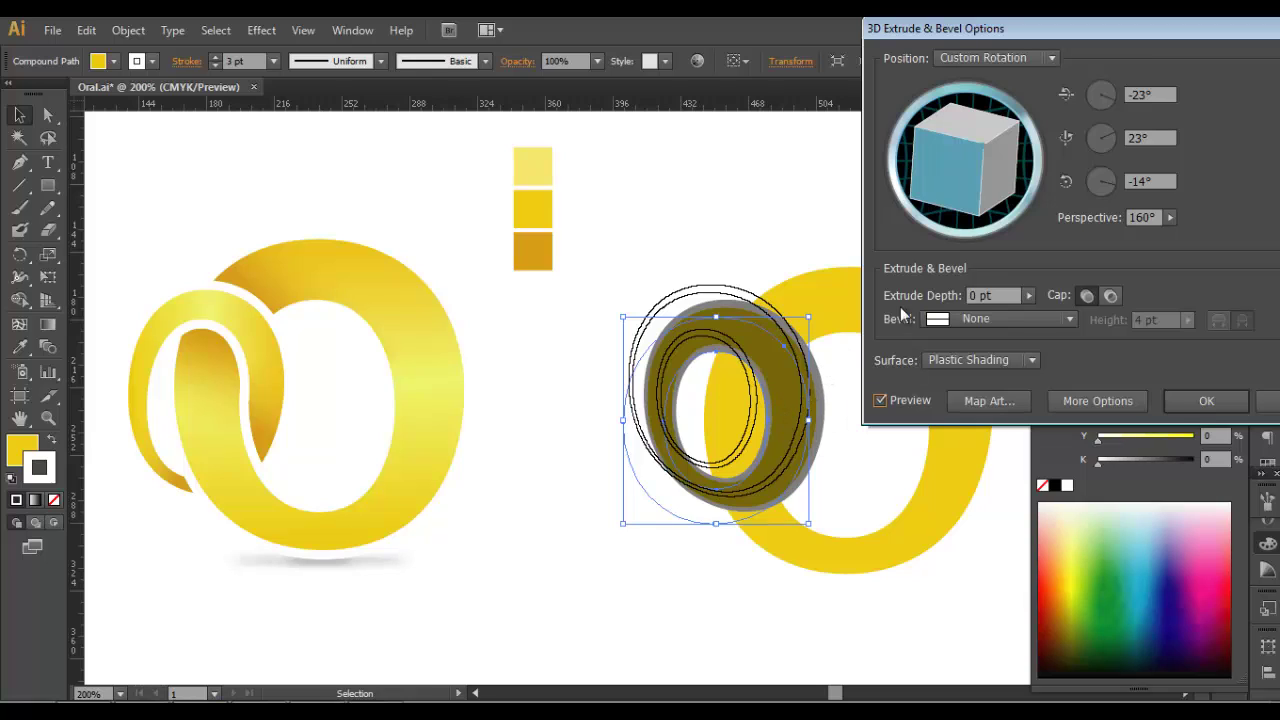
click(1205, 401)
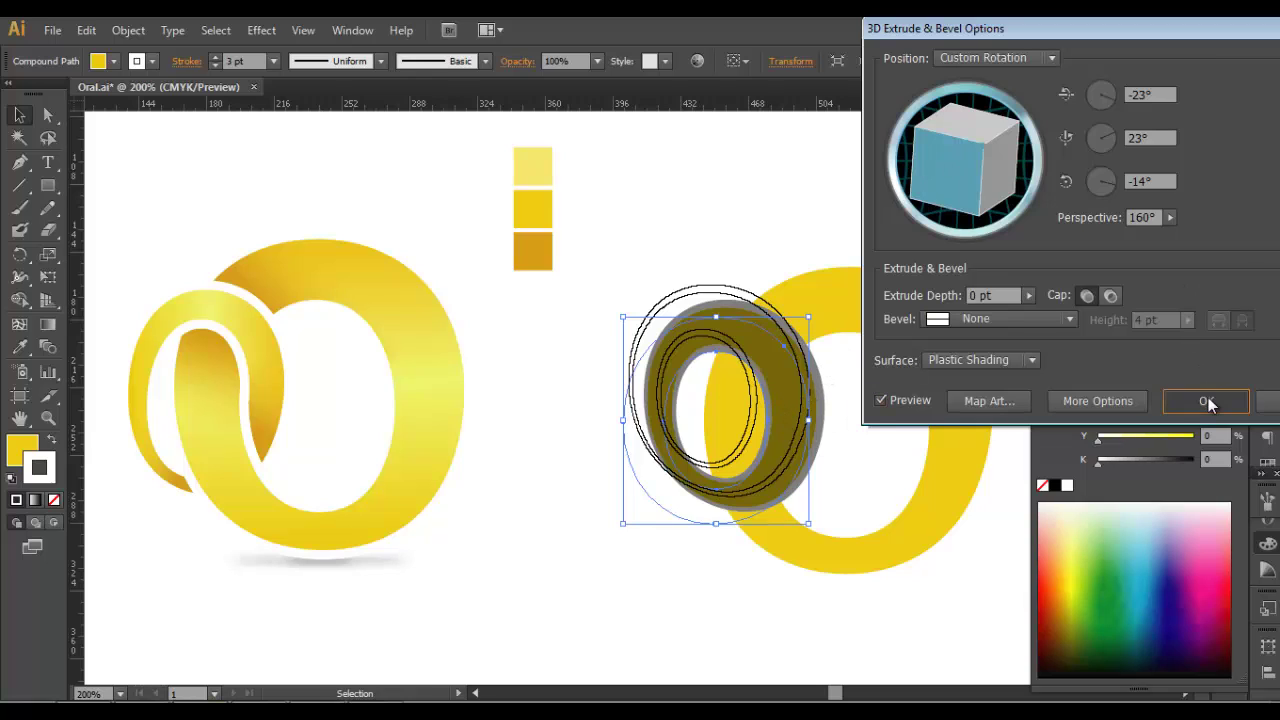
Expand the appearance of the 3D-distorted small O.
click(766, 232)
click(707, 331)
click(108, 32)
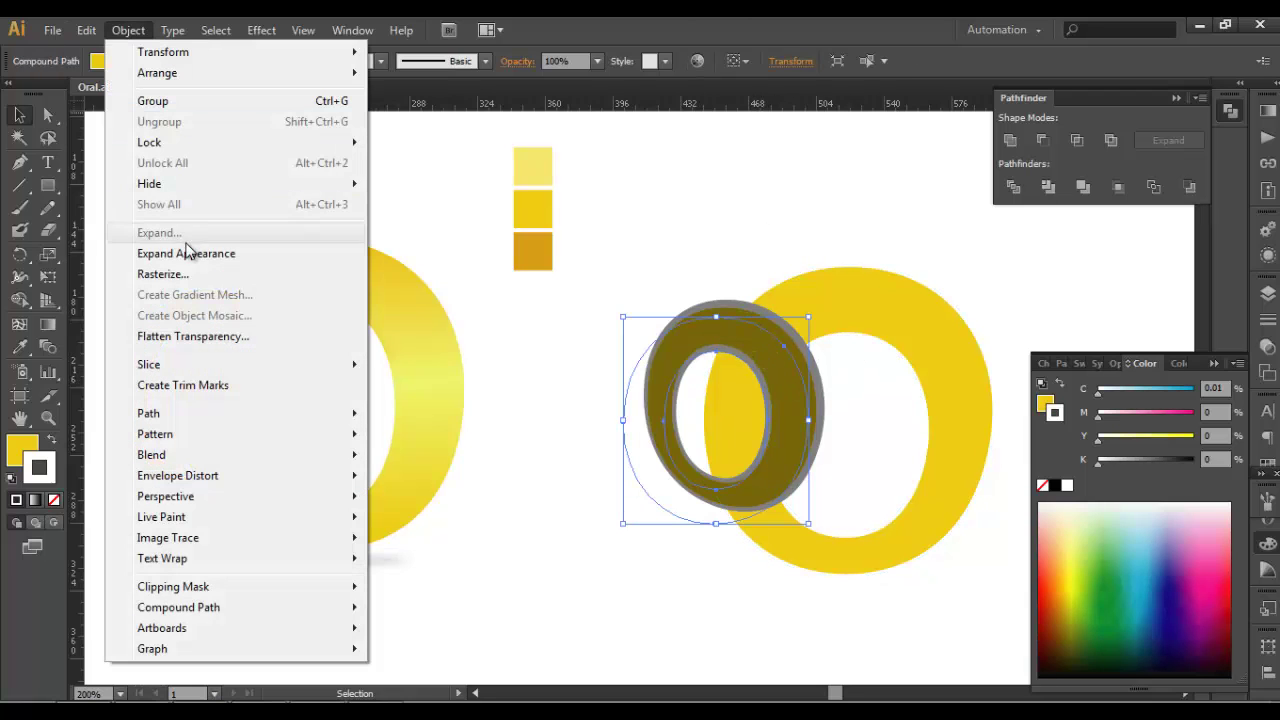
click(186, 251)
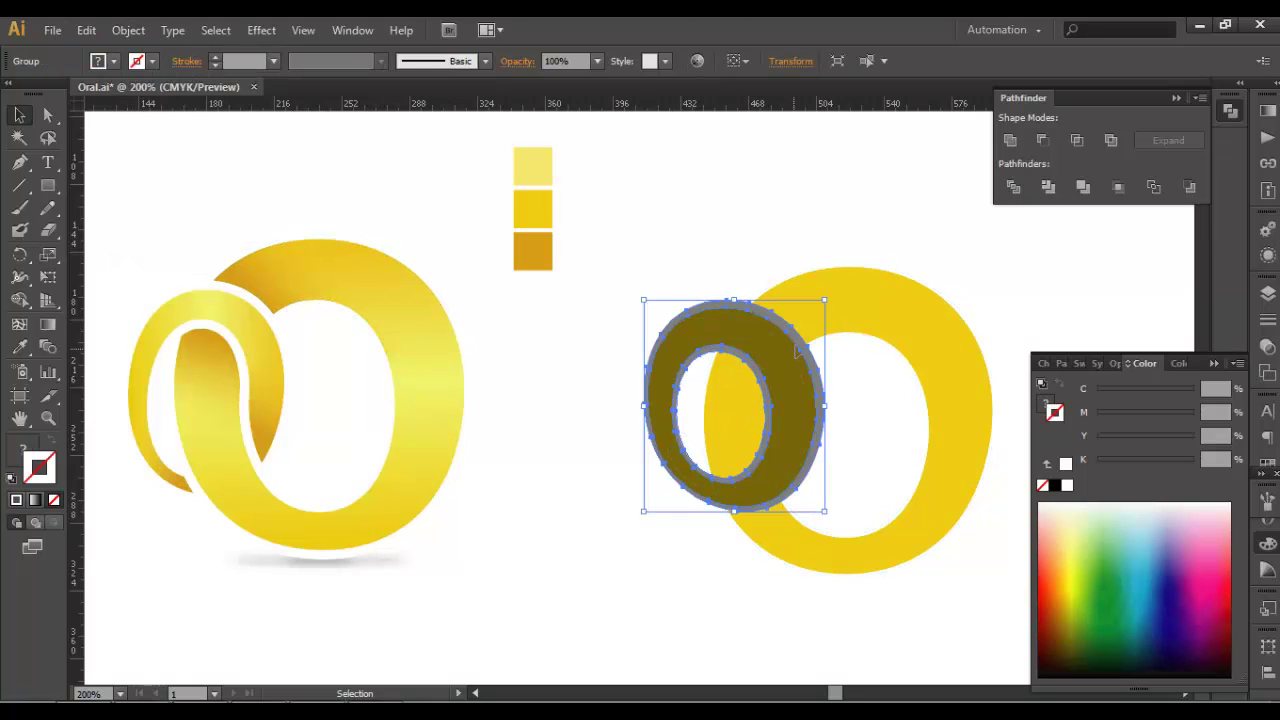
Ungroup the expanded small O and delete its grey outer and inner outline shapes.
click(745, 207)
click(803, 335)
right_click(800, 334)
click(855, 443)
click(631, 603)
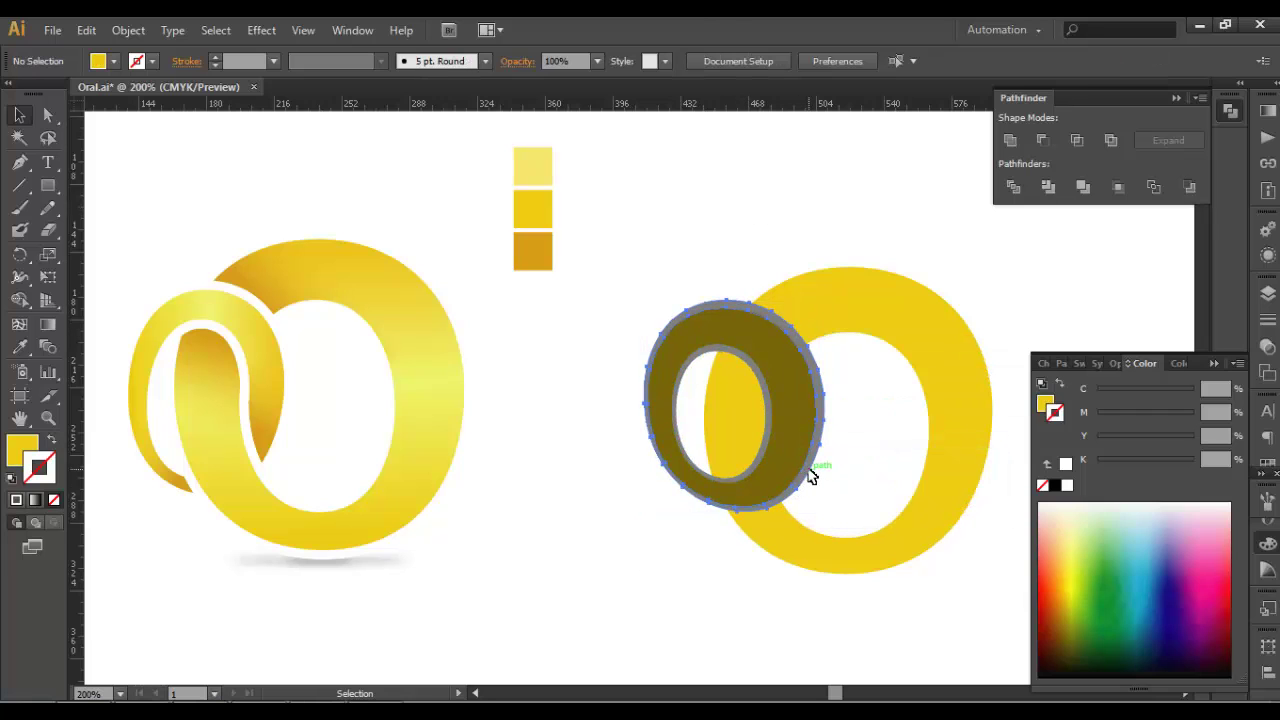
click(807, 472)
key(Delete)
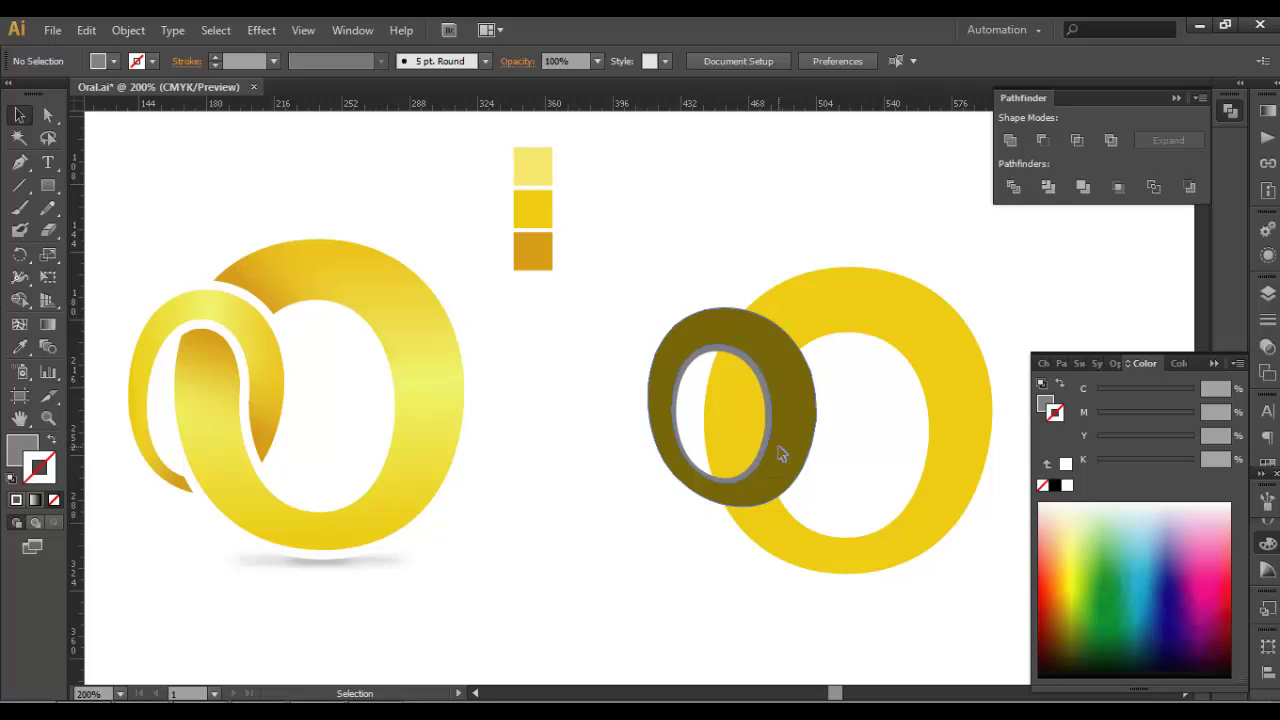
click(782, 454)
click(762, 462)
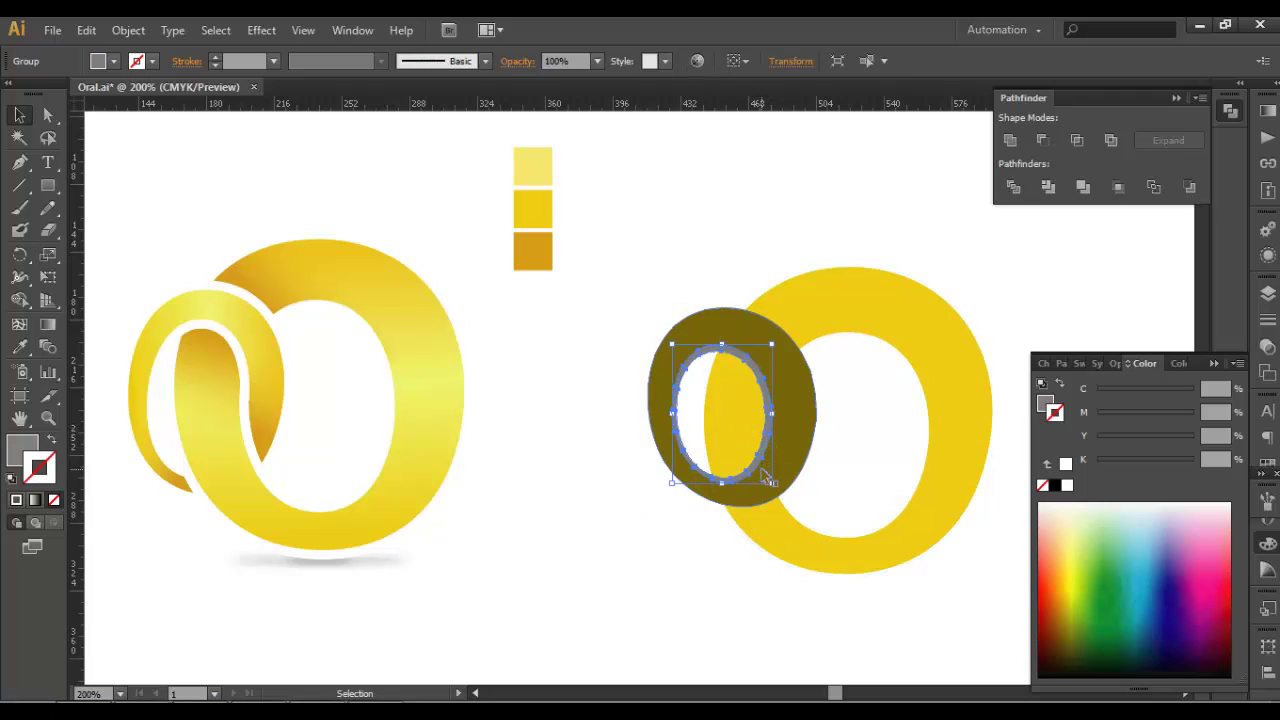
key(Delete)
Recolor the remaining dark small O with the middle gold swatch's color.
click(777, 455)
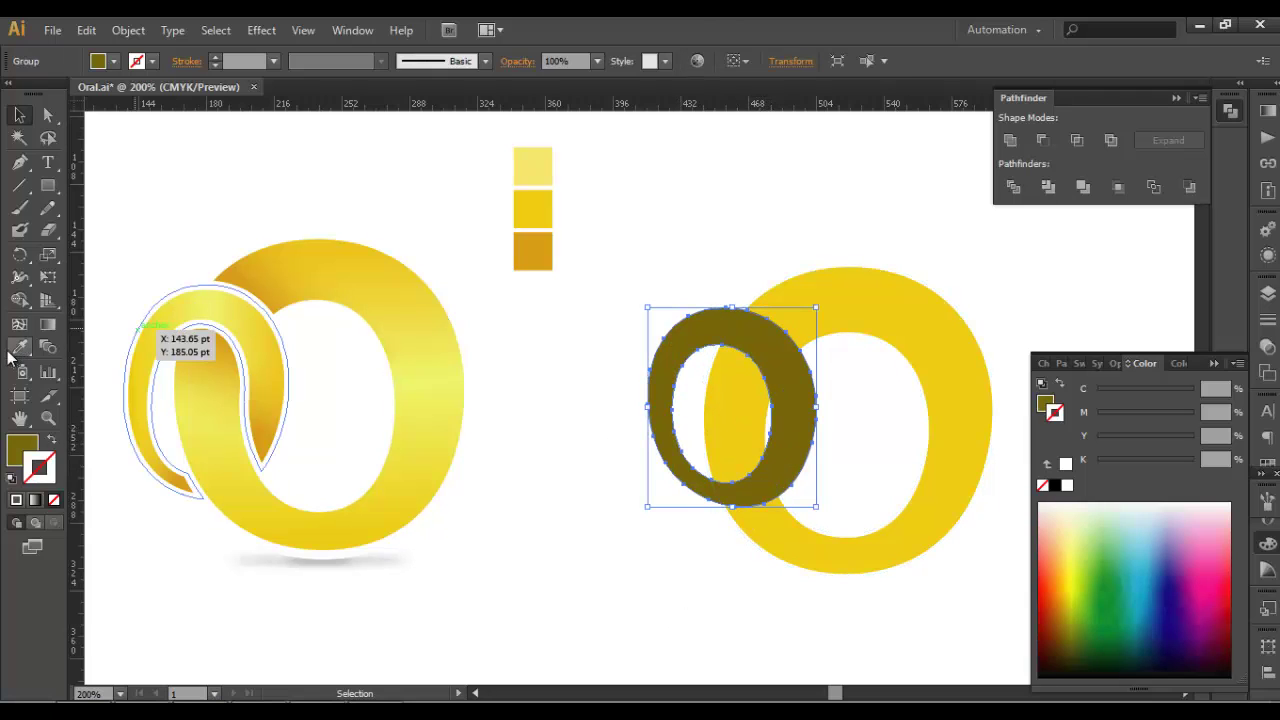
key(i)
click(541, 211)
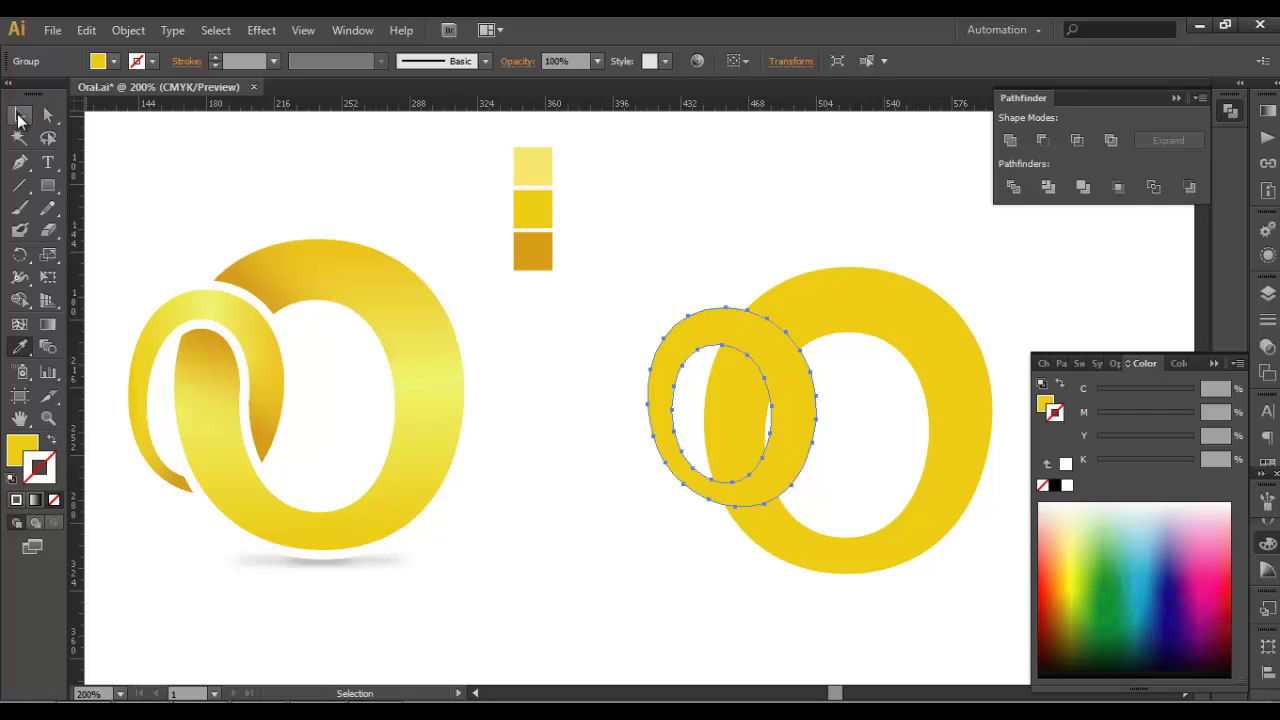
click(18, 118)
Add a white stroke to the small O and set the stroke weight of both Os to 4 pt.
click(16, 500)
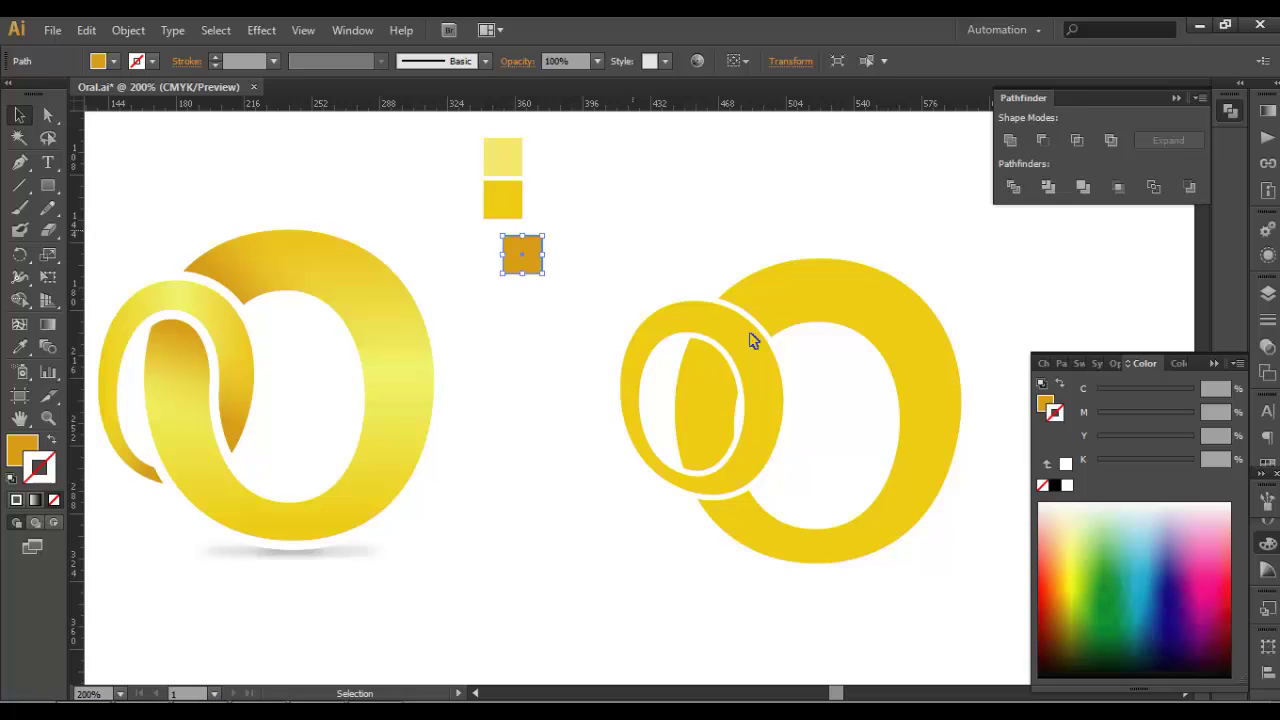
drag(630, 230, 862, 398)
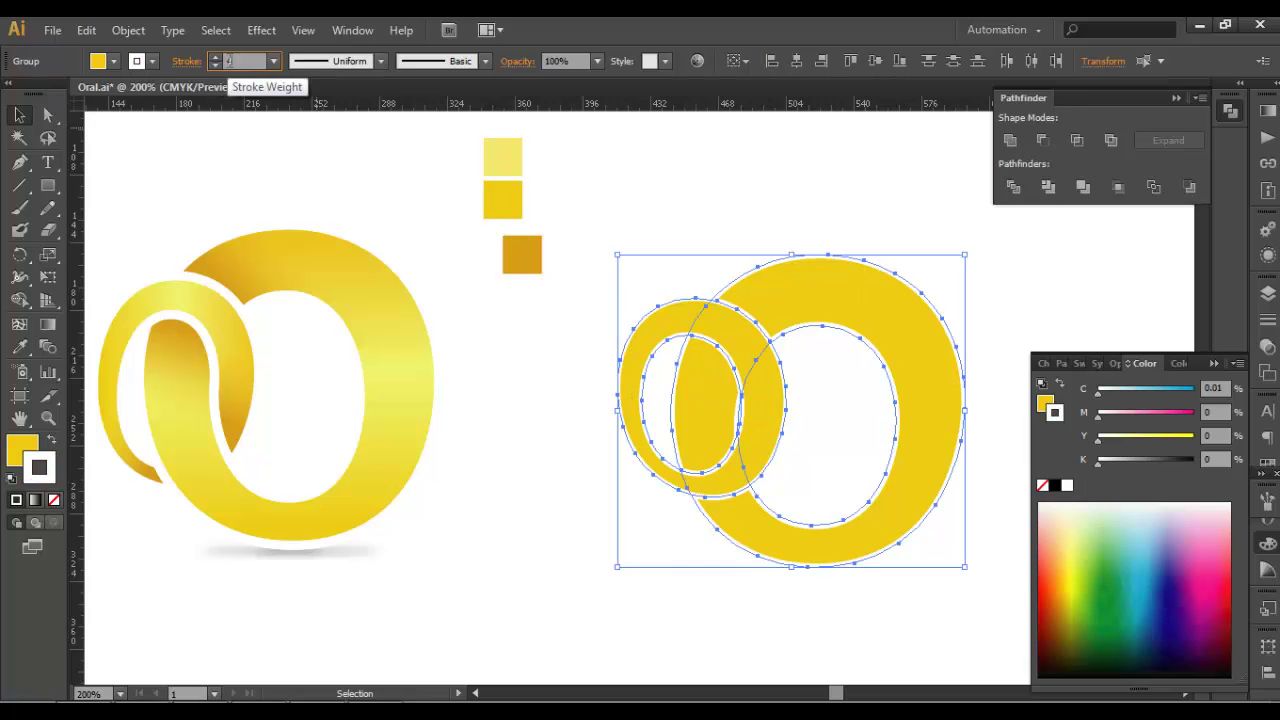
key(Return)
click(560, 474)
Shift the small O slightly to the left so its inner edge covers the big O's inner edge where they cross.
click(757, 441)
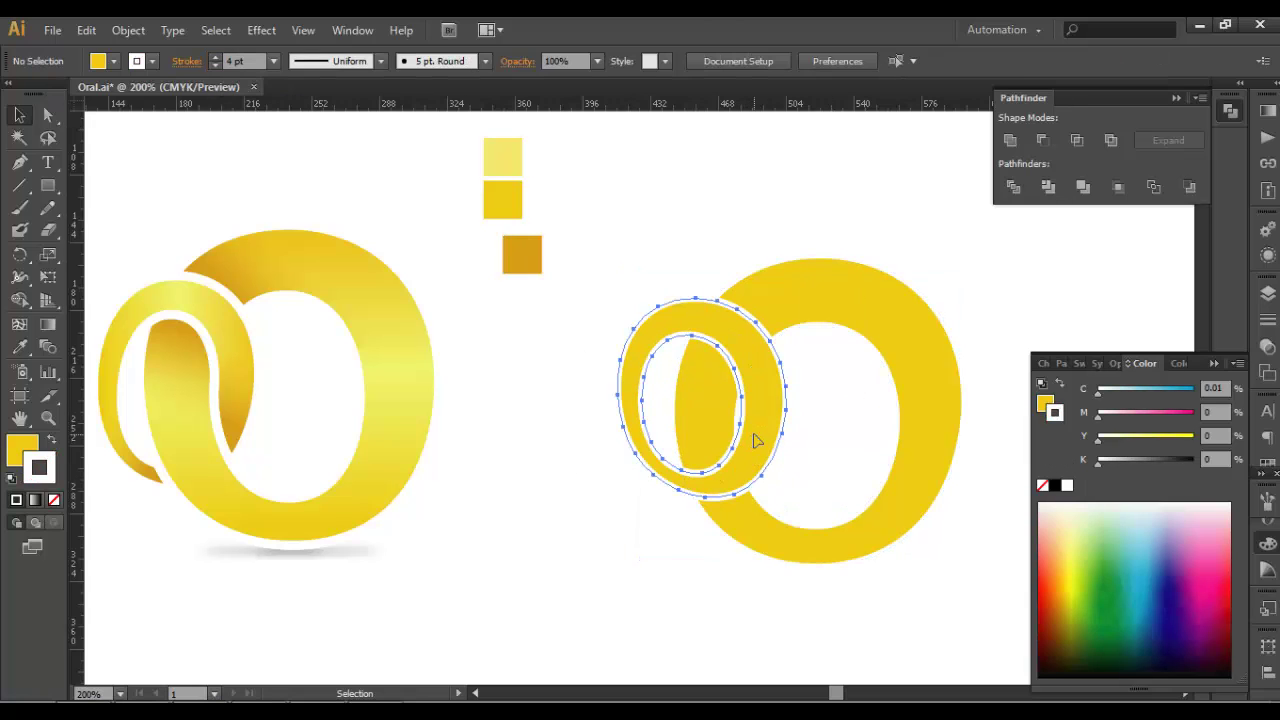
click(755, 440)
scroll(757, 437, up, 5)
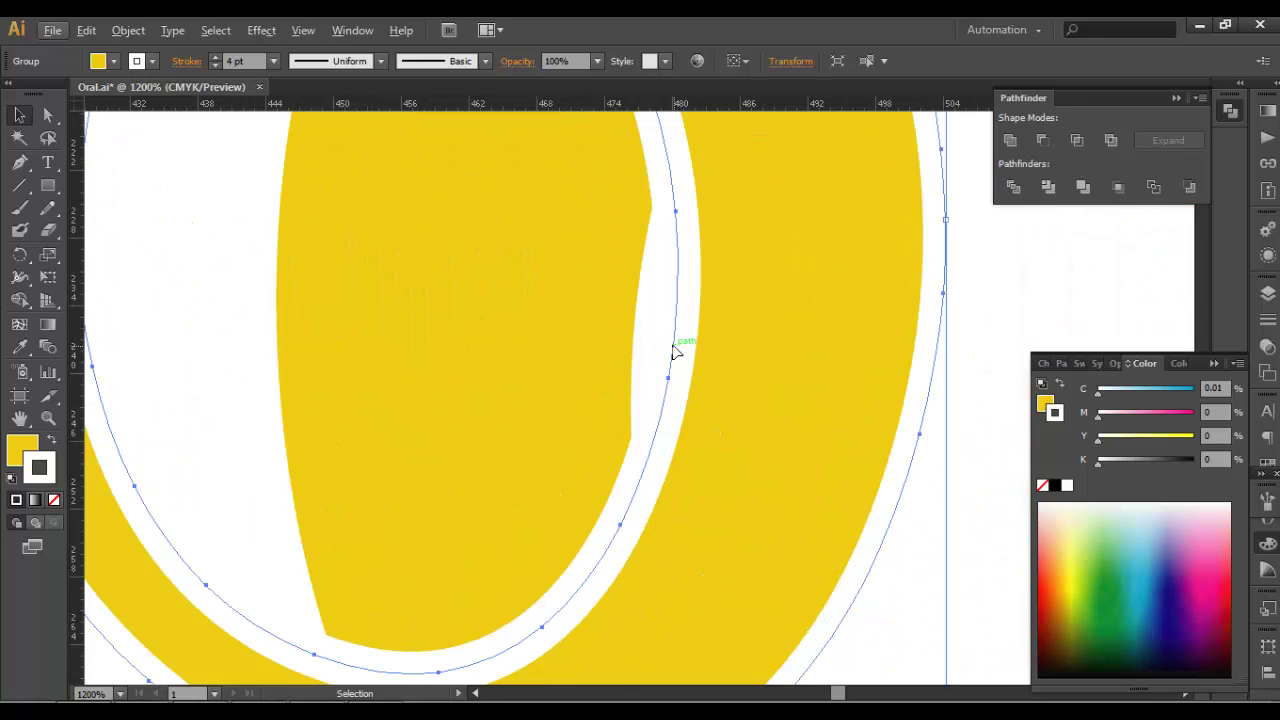
drag(666, 349, 695, 347)
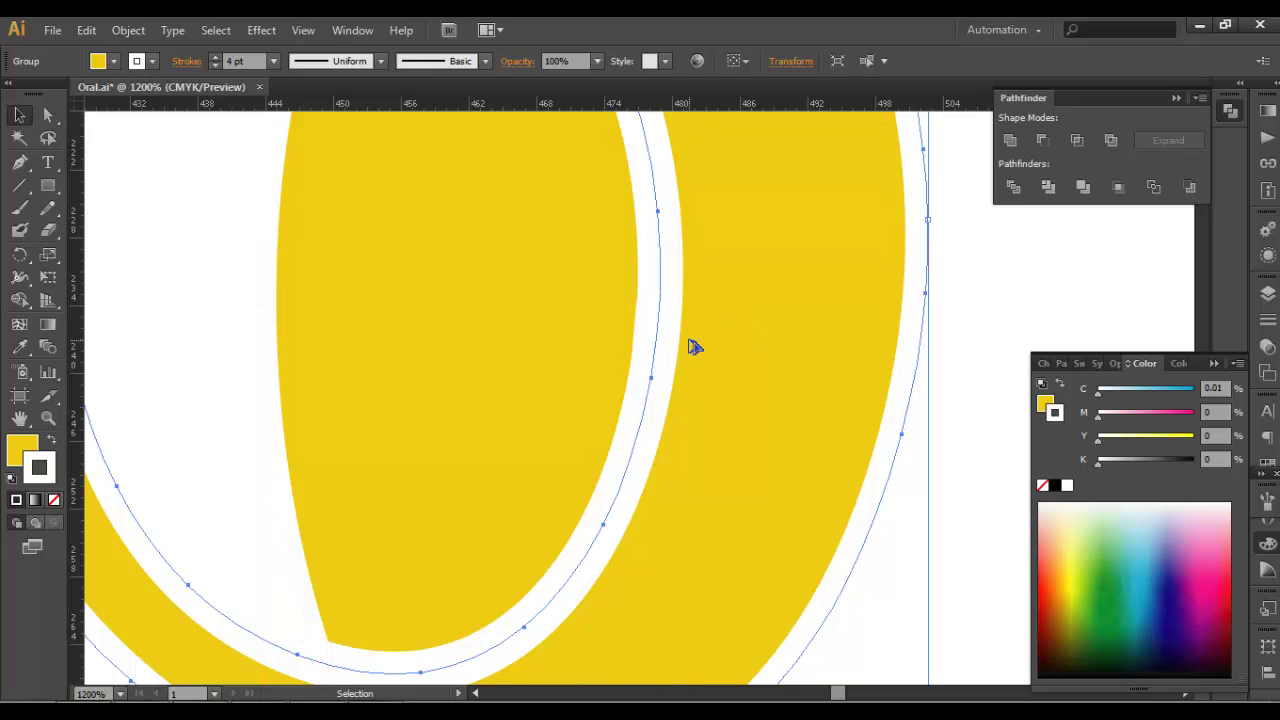
scroll(695, 347, down, 5)
scroll(686, 380, left, 2)
click(694, 537)
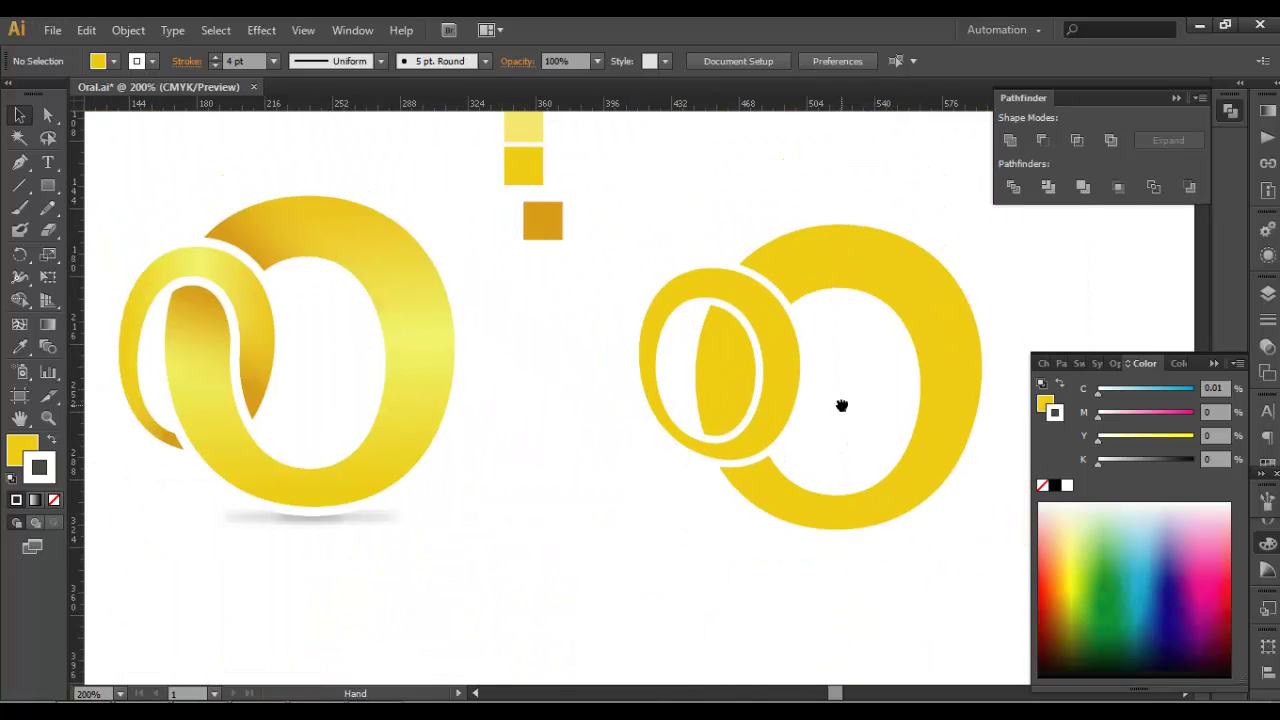
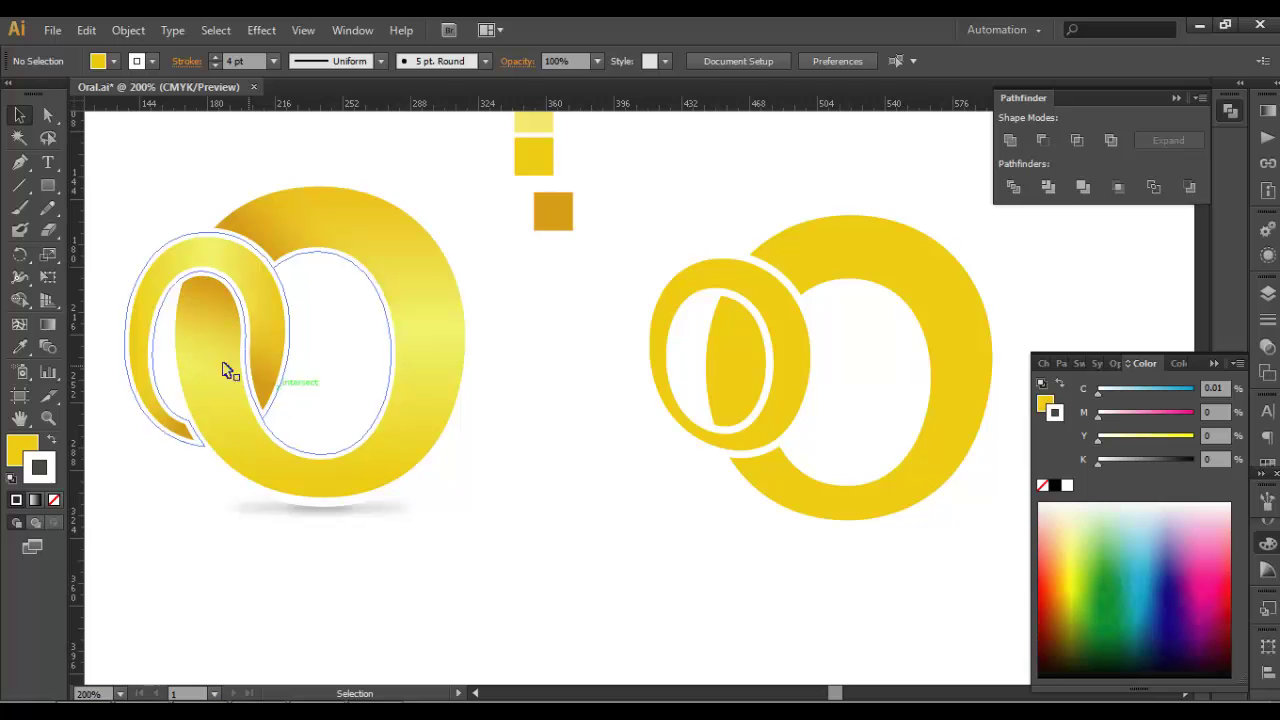
Divide the two overlapping Os into separate pieces with the Pathfinder Divide operation.
drag(782, 376, 672, 431)
scroll(740, 377, up, 1)
drag(541, 149, 893, 586)
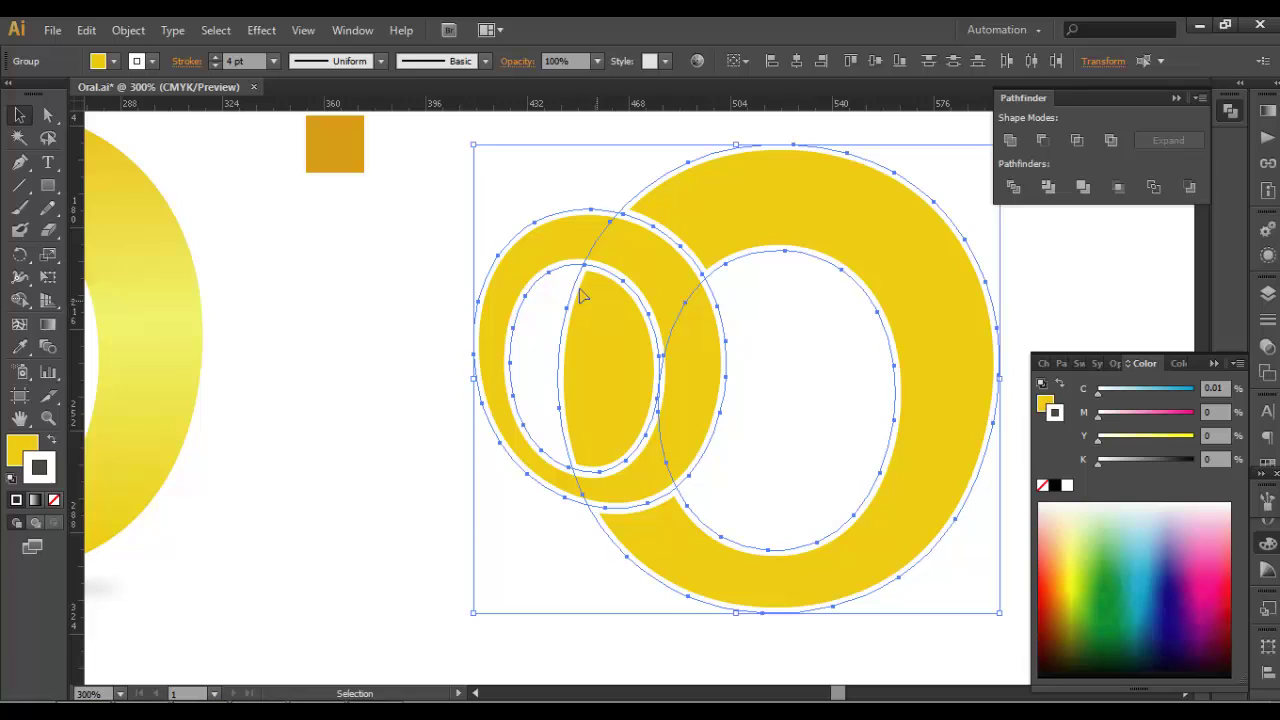
click(1014, 191)
click(1110, 289)
drag(792, 332, 747, 341)
scroll(706, 332, down, 1)
Ungroup the divided Os so that each piece can be selected individually.
click(730, 285)
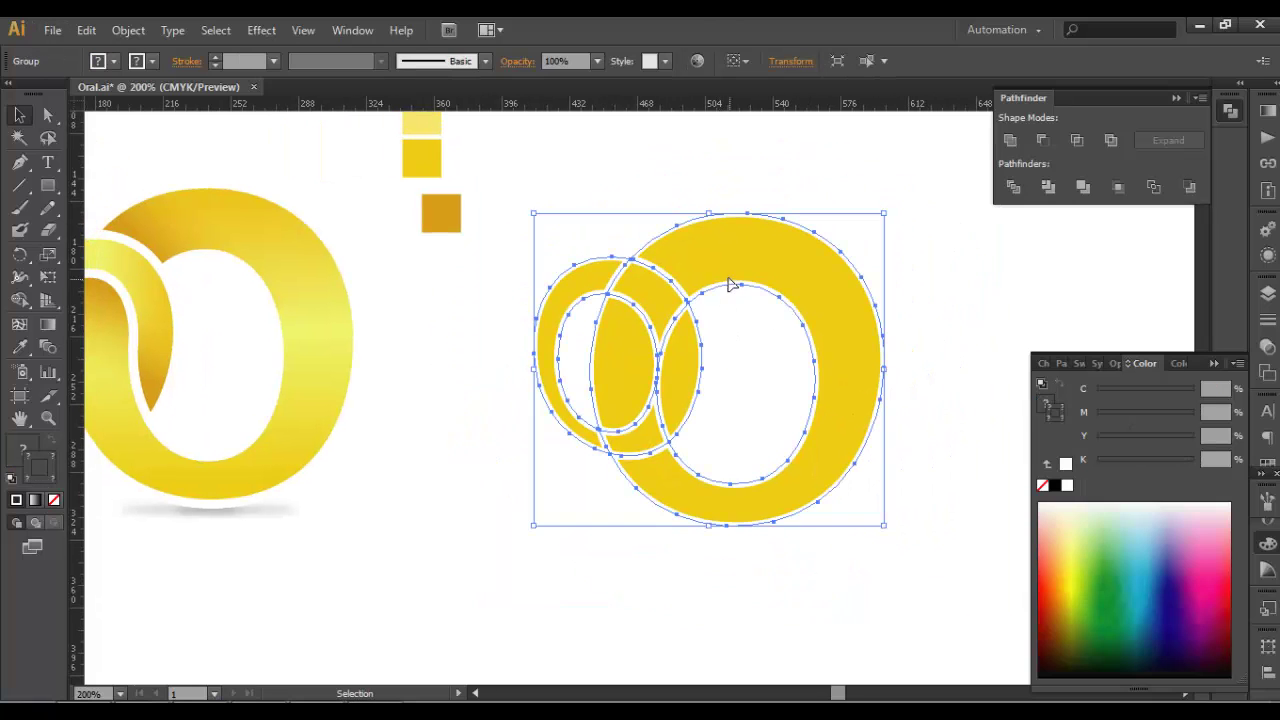
right_click(676, 345)
click(752, 539)
click(714, 490)
click(645, 375)
click(657, 307)
click(640, 375)
click(644, 441)
click(617, 519)
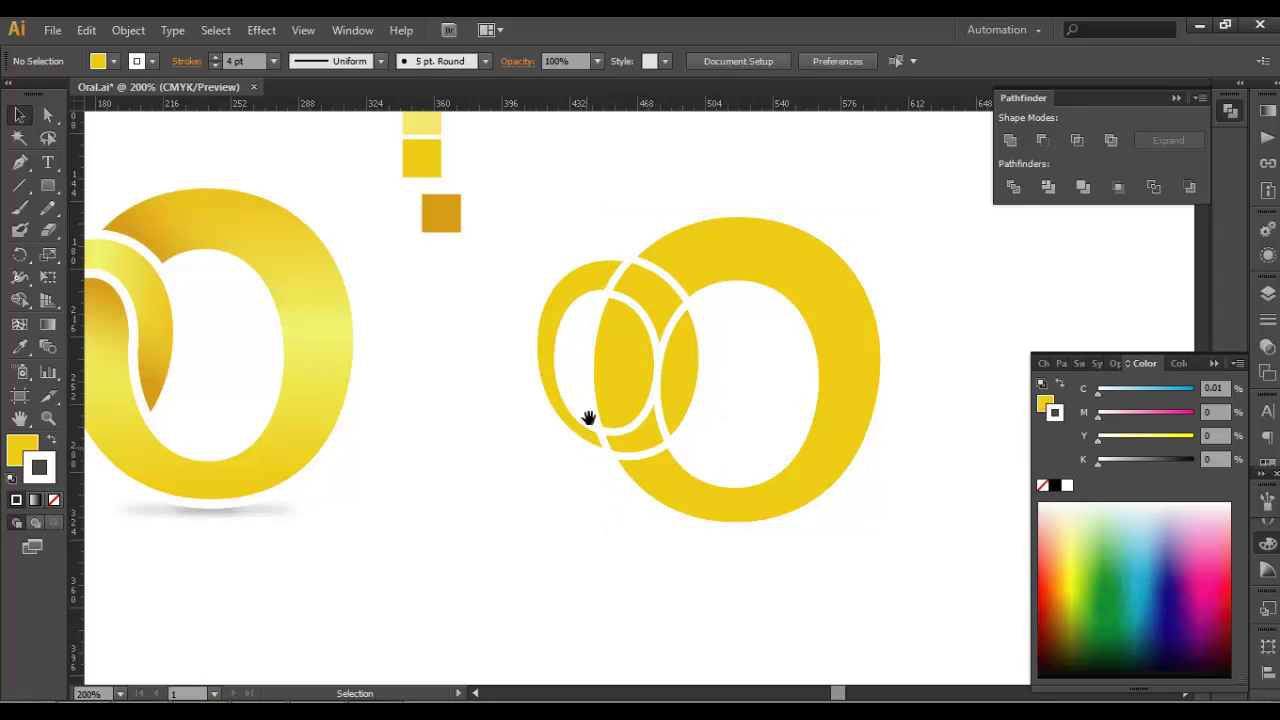
Unite the small O's outer crescent with its upper and right overlap pieces into one ribbon shape.
drag(616, 410, 690, 433)
click(743, 408)
shift+click(711, 317)
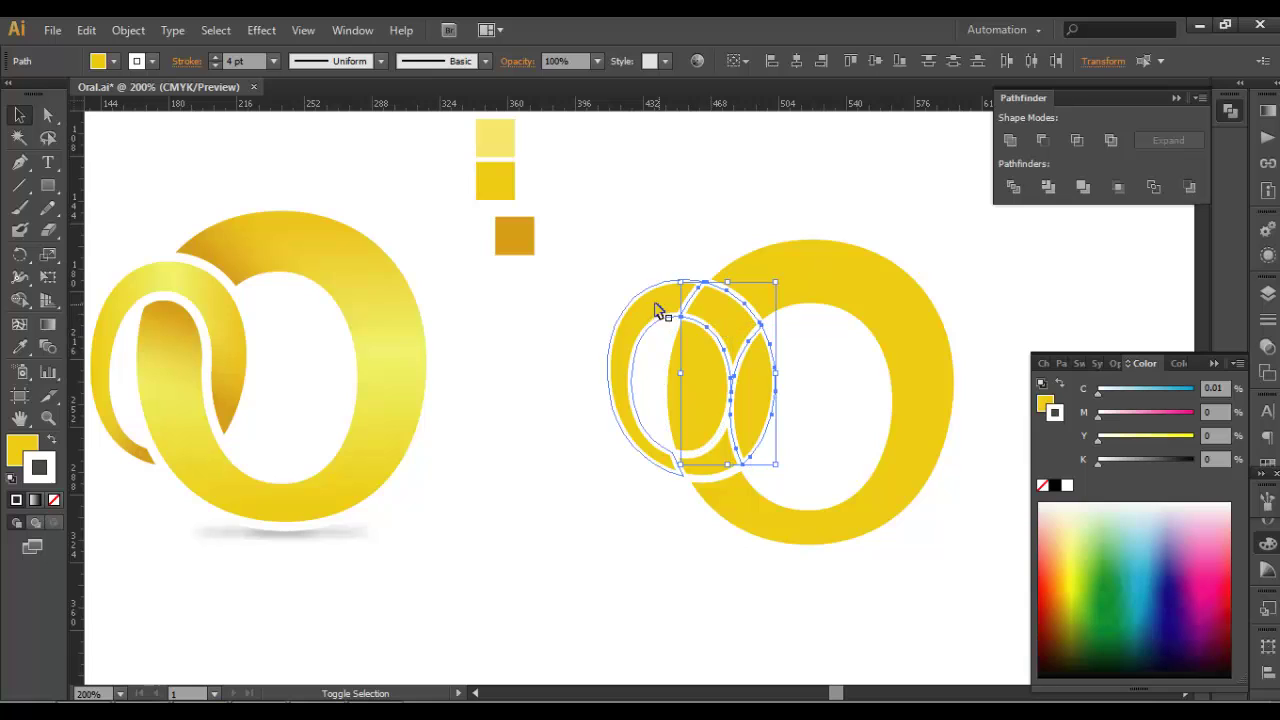
click(1010, 140)
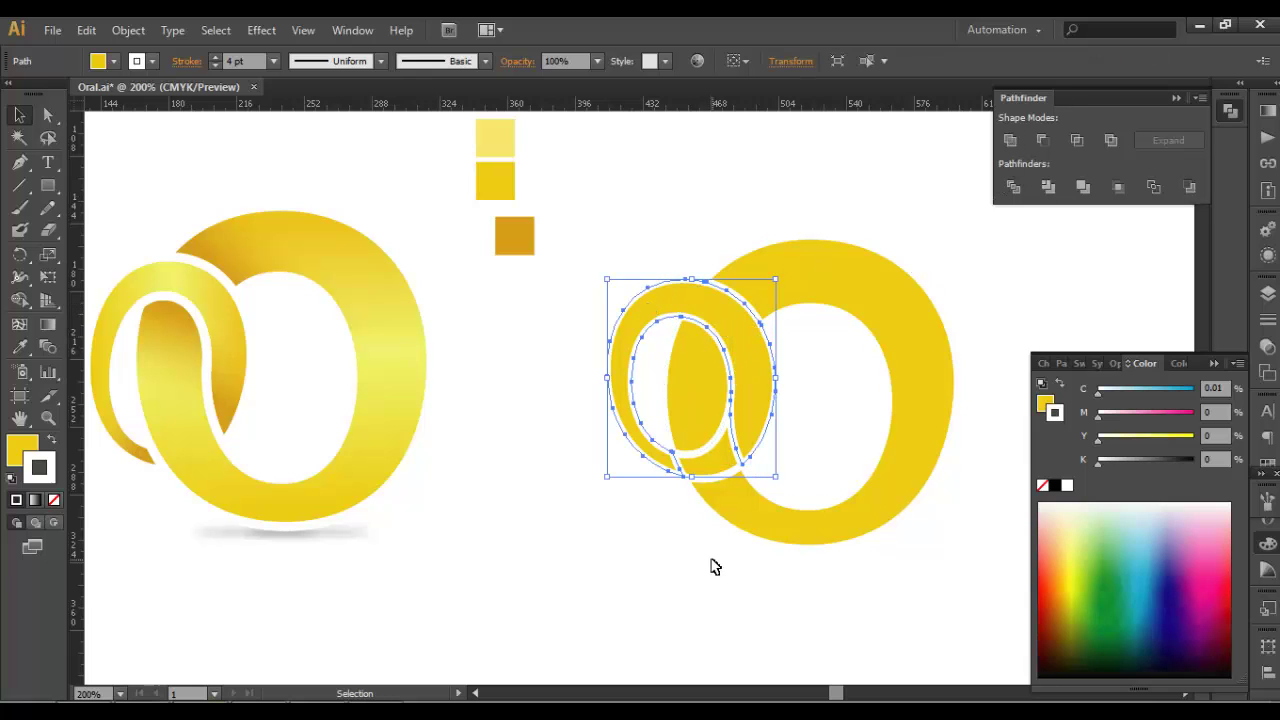
click(712, 561)
Unite the inner piece and the lower overlap piece with the big O's body into one ribbon shape.
click(709, 384)
shift+click(716, 466)
shift+click(885, 305)
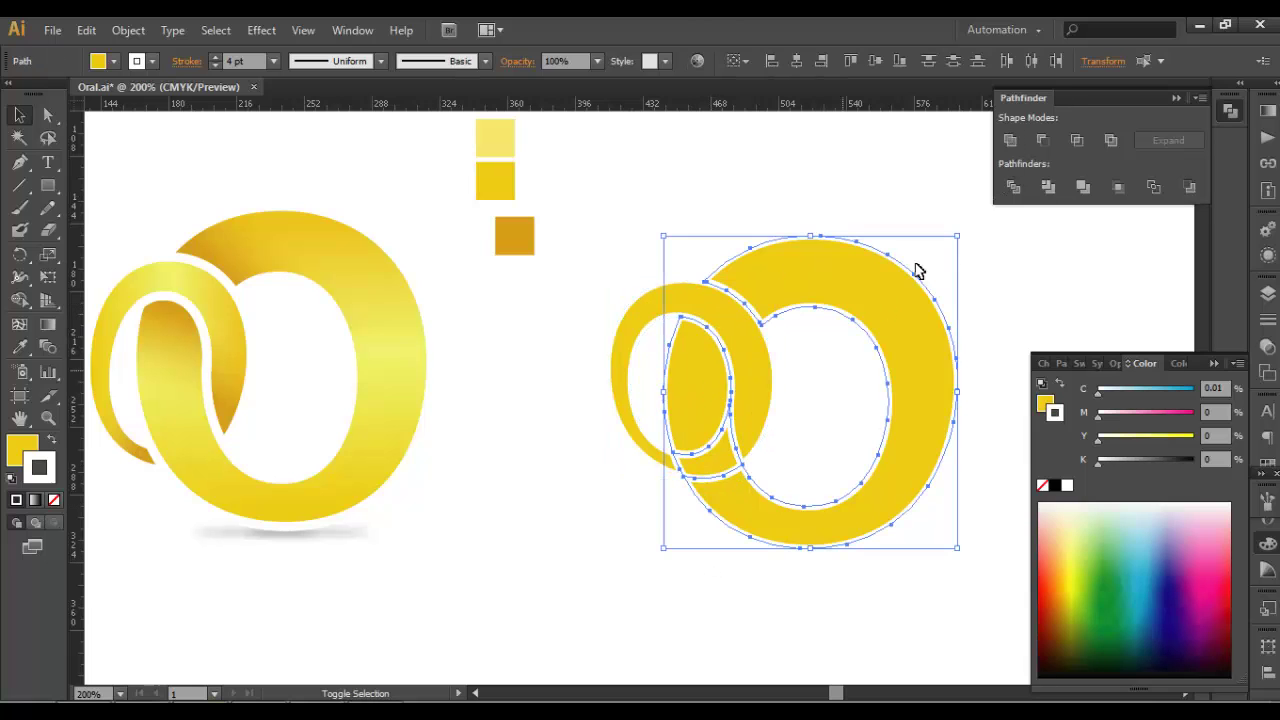
click(1010, 140)
scroll(866, 271, right, 1)
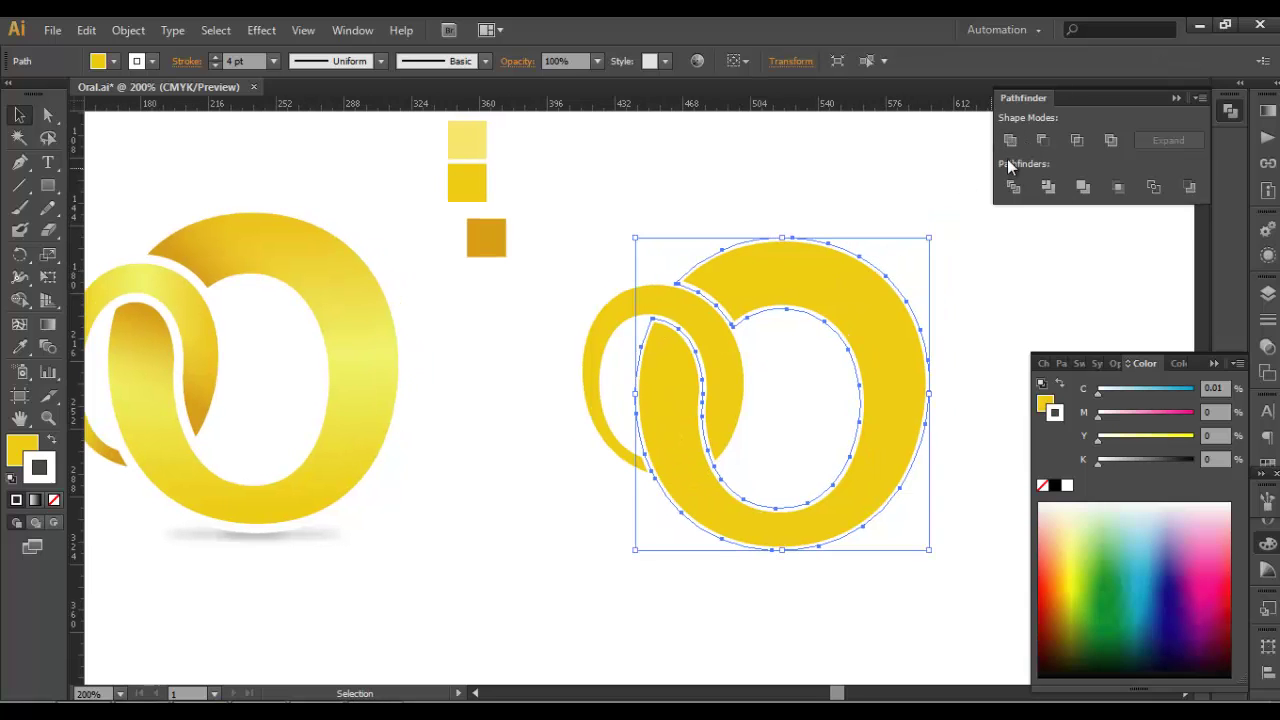
drag(977, 166, 954, 169)
click(951, 191)
drag(923, 329, 956, 323)
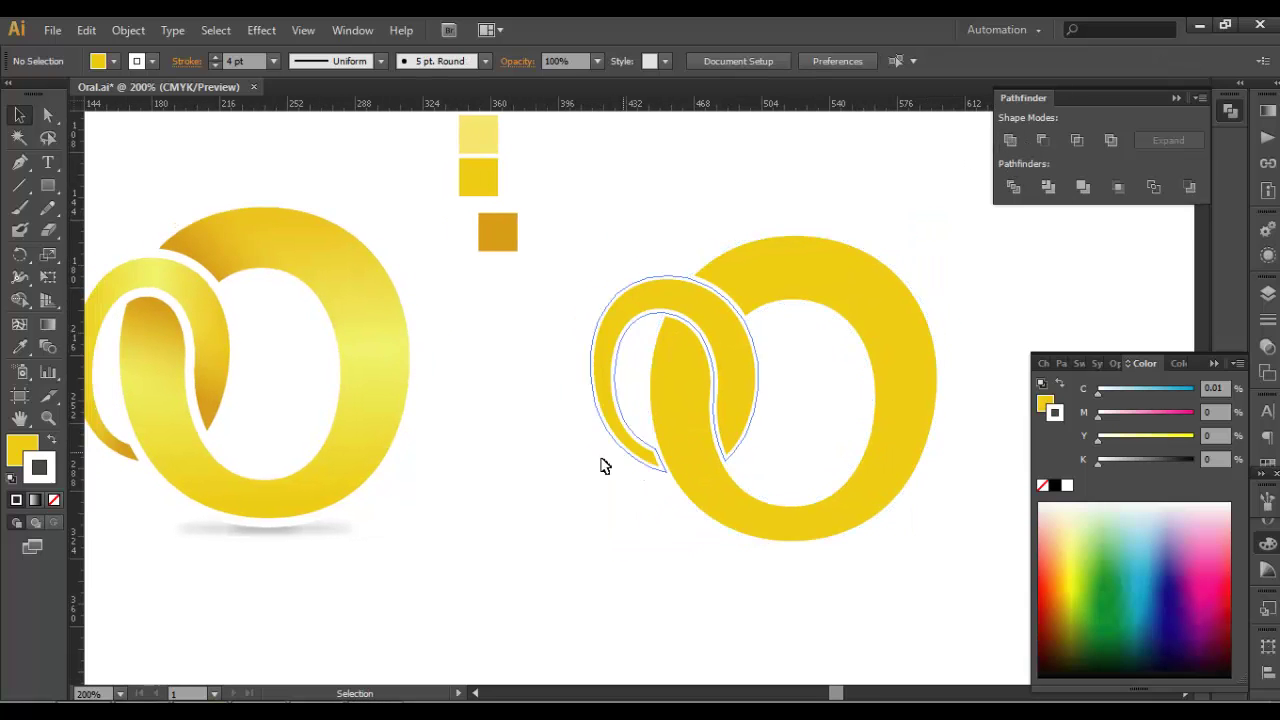
Move the dark gold swatch into line directly beneath the other two swatches.
scroll(457, 480, left, 2)
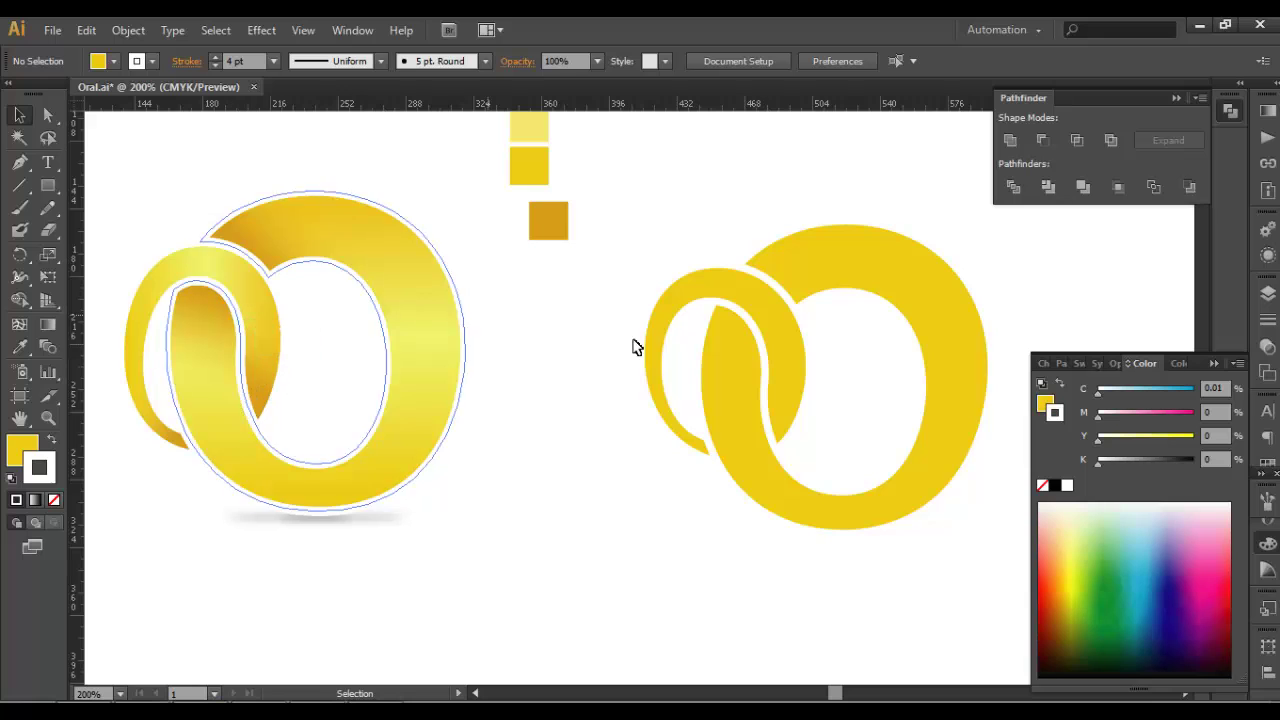
drag(751, 386, 710, 410)
drag(597, 391, 608, 374)
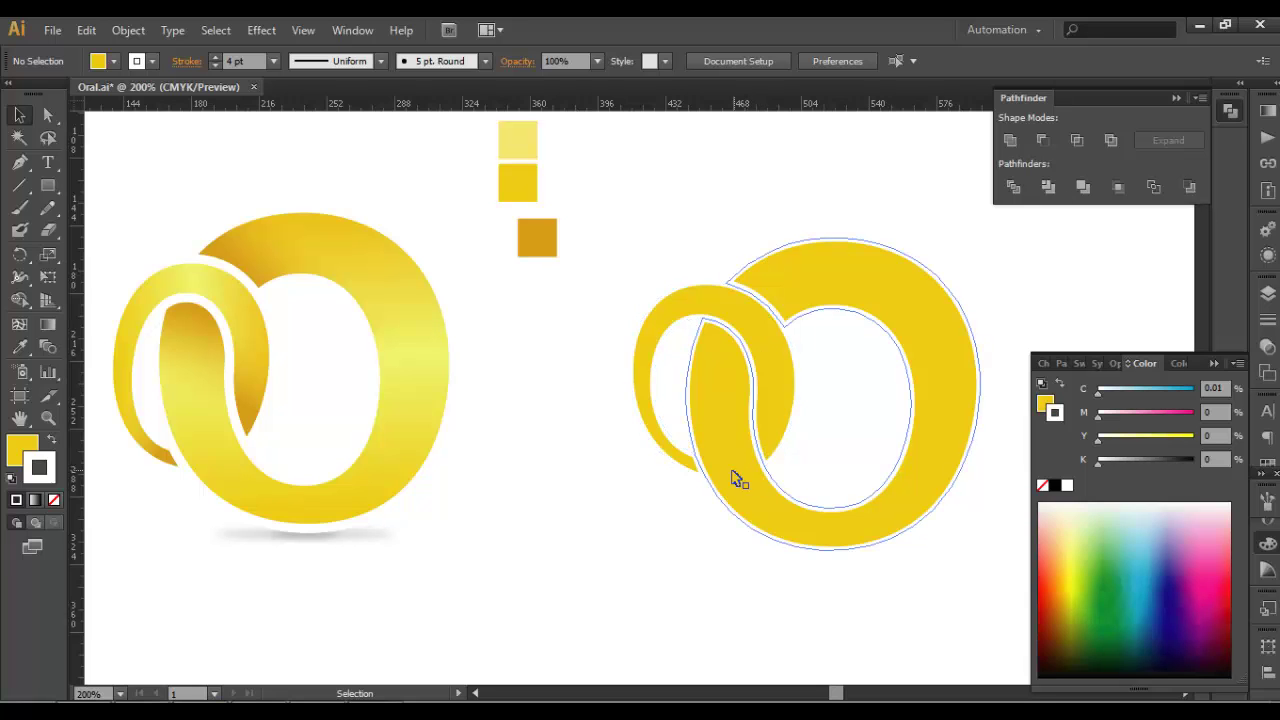
scroll(745, 463, down, 1)
drag(723, 456, 651, 477)
drag(534, 338, 510, 307)
drag(739, 438, 774, 497)
drag(723, 494, 720, 491)
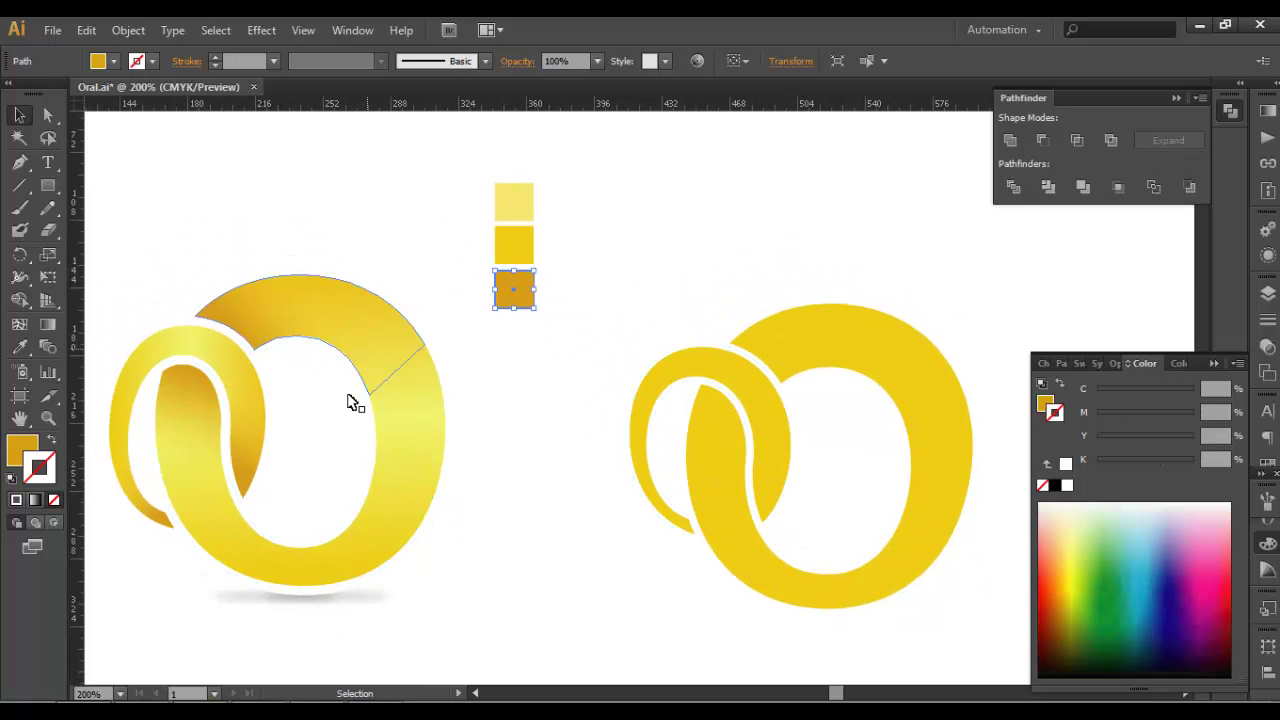
Apply a linear gradient fill to the big O ribbon shape.
scroll(368, 316, down, 3)
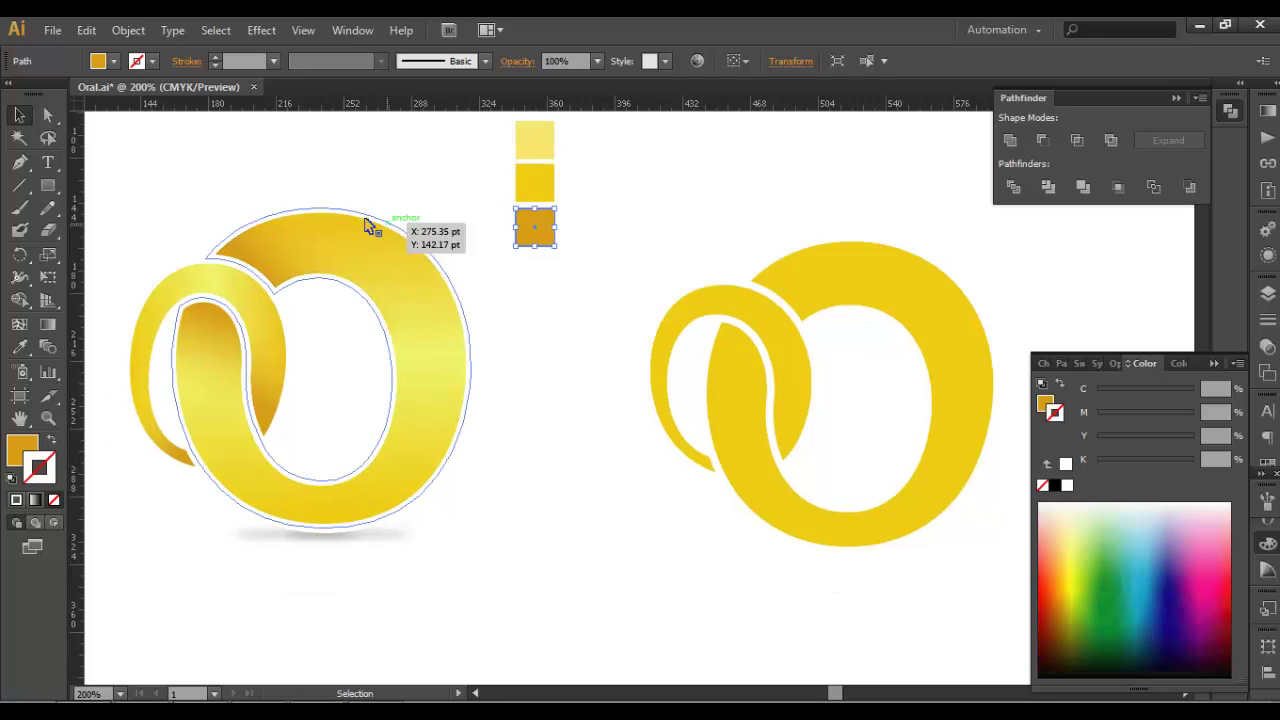
drag(1027, 431, 770, 441)
drag(694, 398, 634, 454)
drag(594, 410, 760, 396)
drag(658, 448, 659, 405)
click(689, 258)
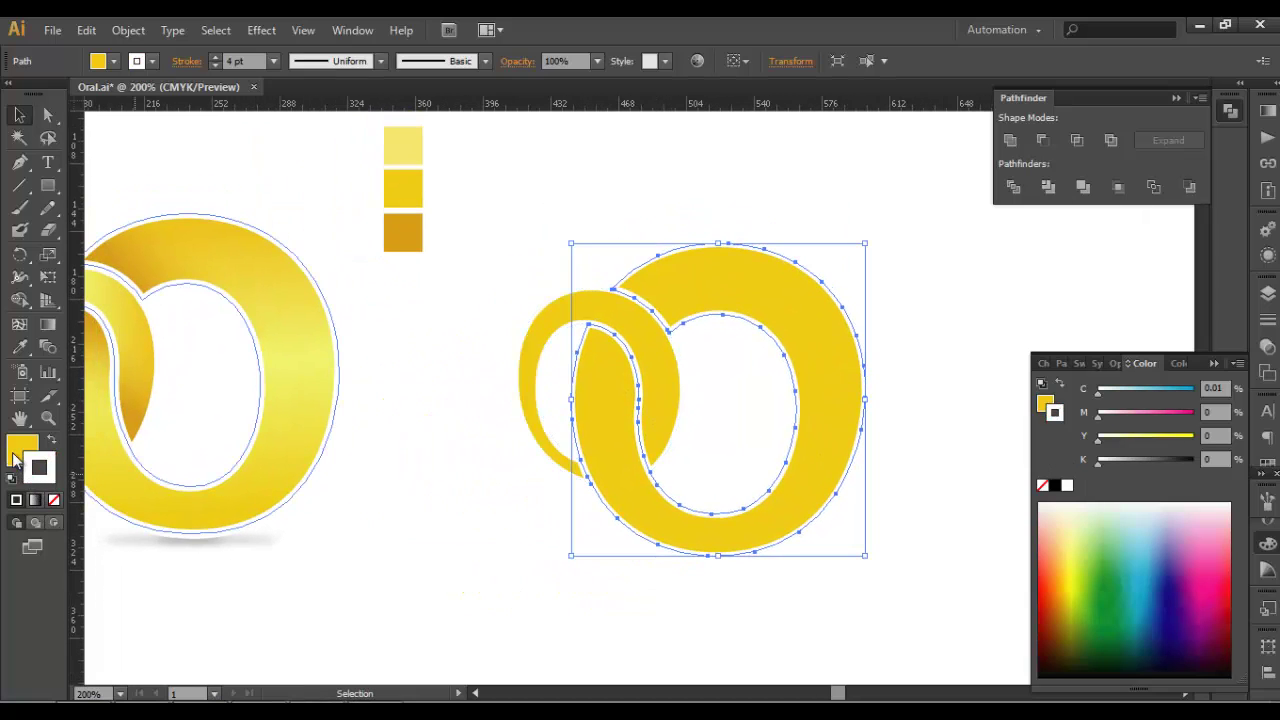
double_click(47, 324)
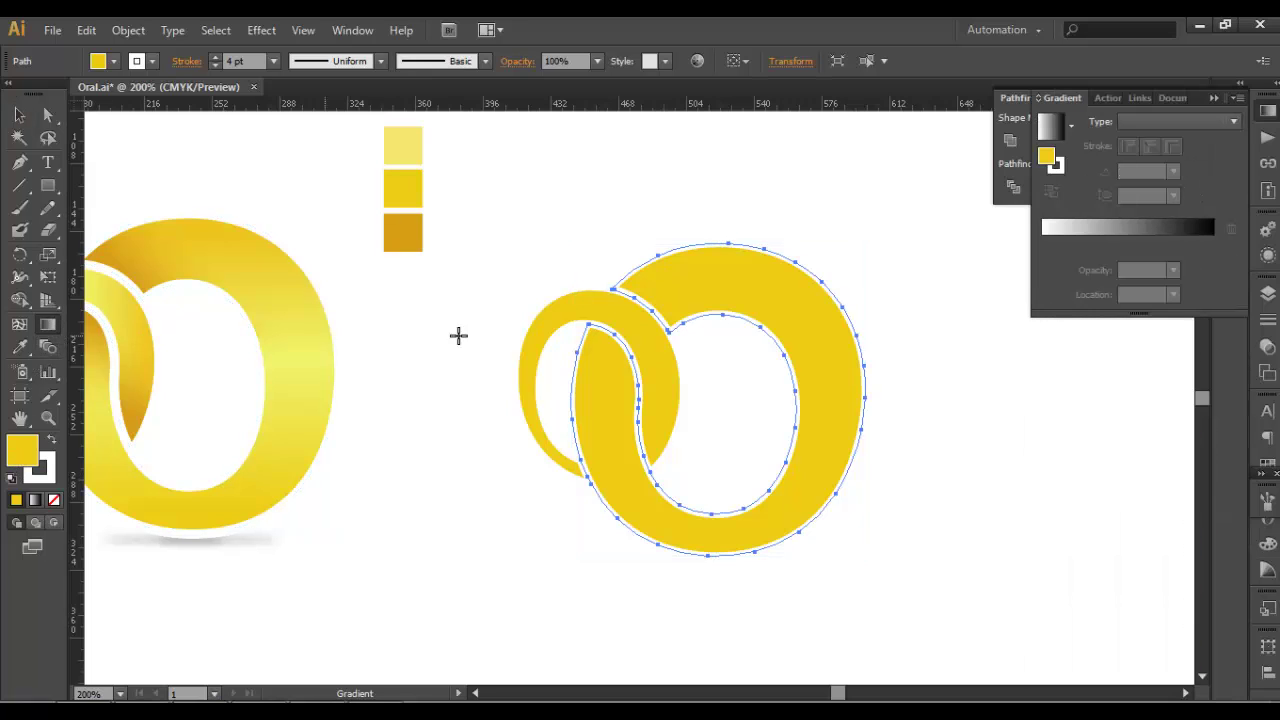
click(1095, 235)
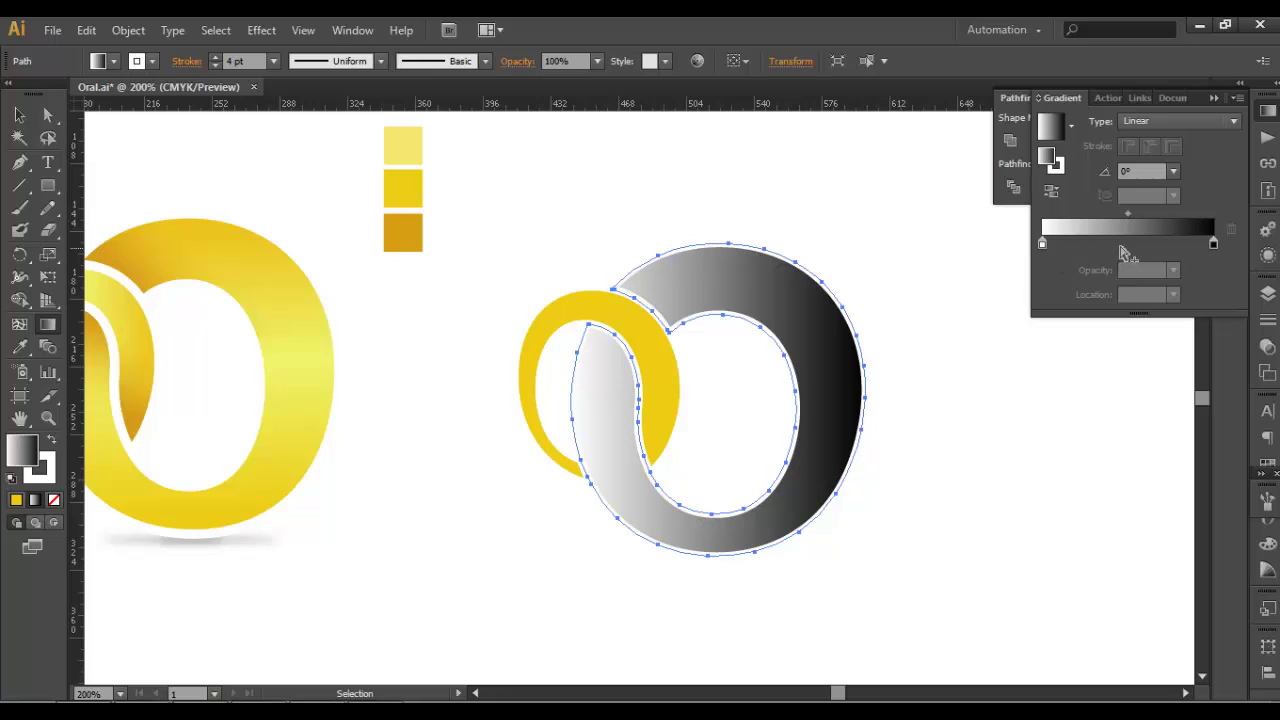
Add a third gradient stop and arrange the stops as grey, white, grey, with the last grey stop at 100%.
click(1128, 243)
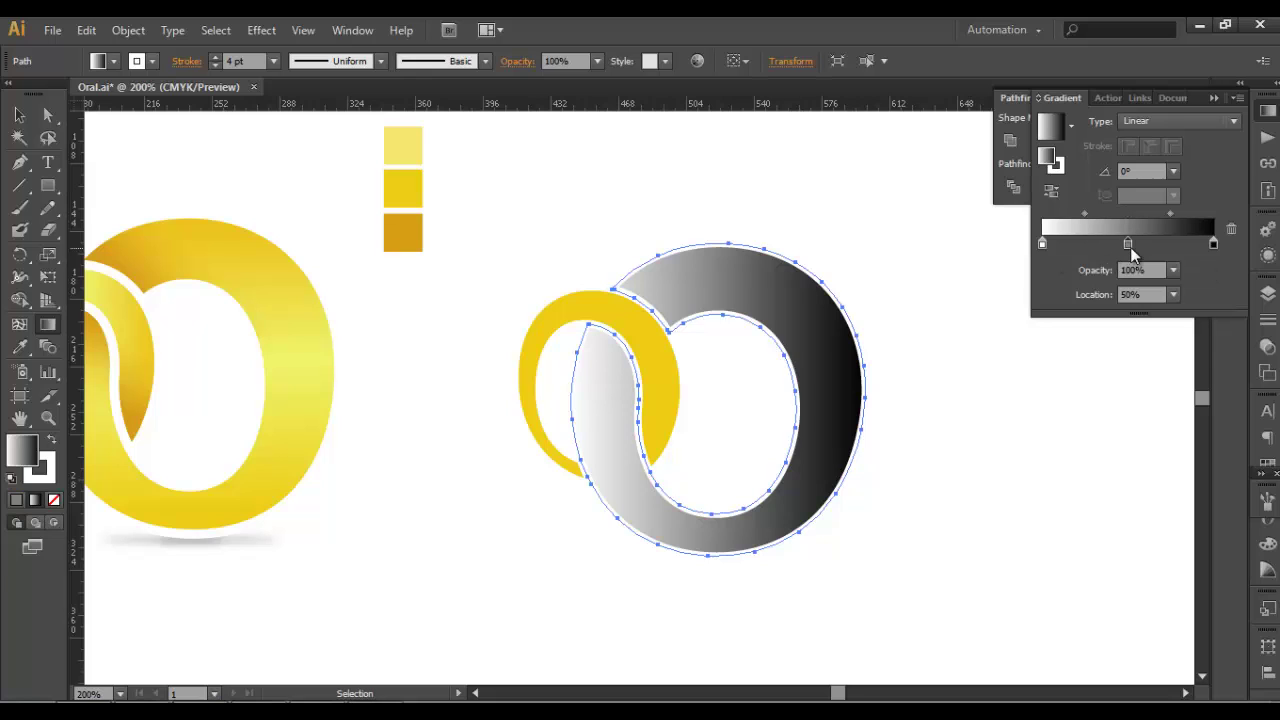
drag(1128, 244, 1223, 305)
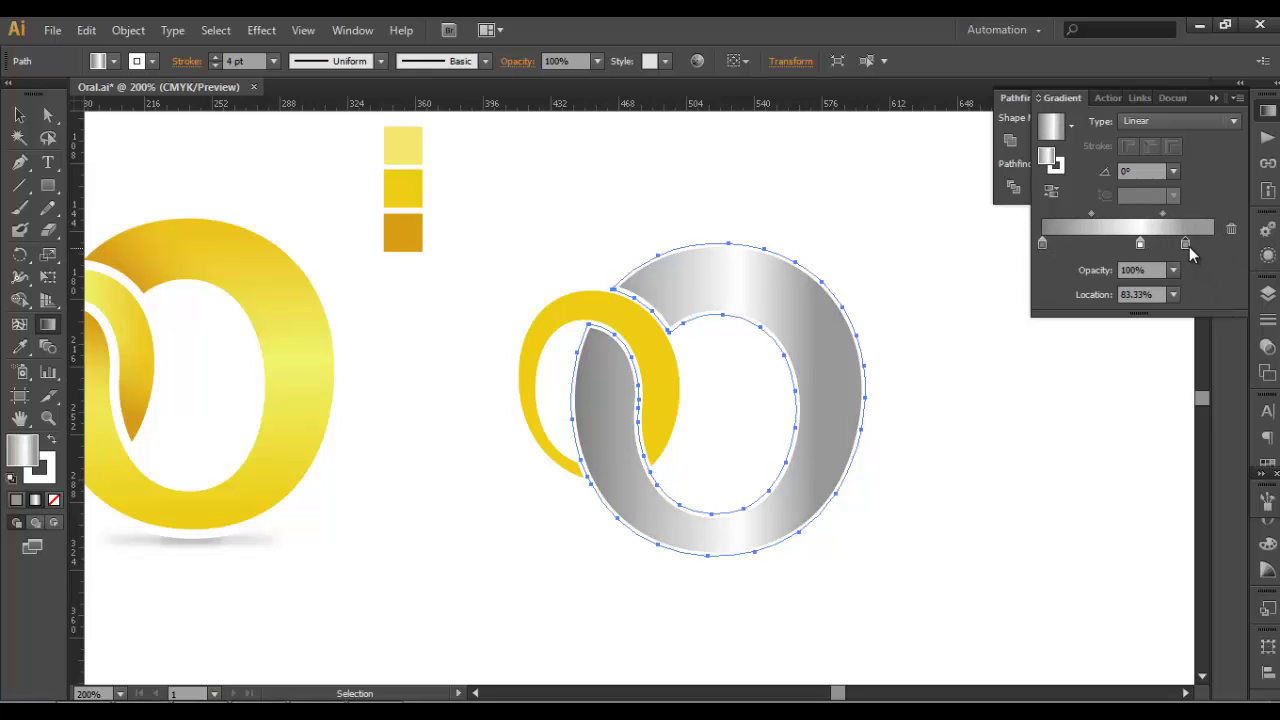
drag(1186, 243, 1214, 243)
key(g)
drag(701, 271, 729, 297)
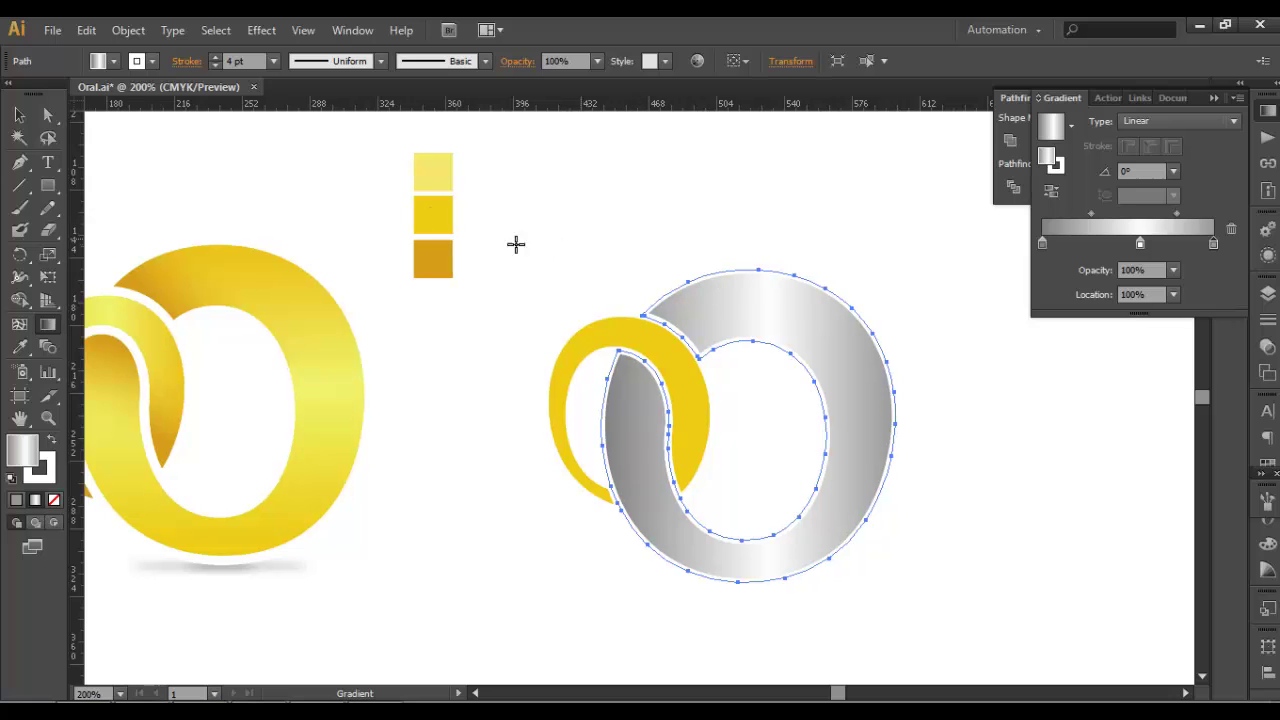
Compare the dark, middle and light gold swatches with the gradient areas of the reference logo.
click(19, 122)
drag(285, 266, 319, 266)
click(519, 374)
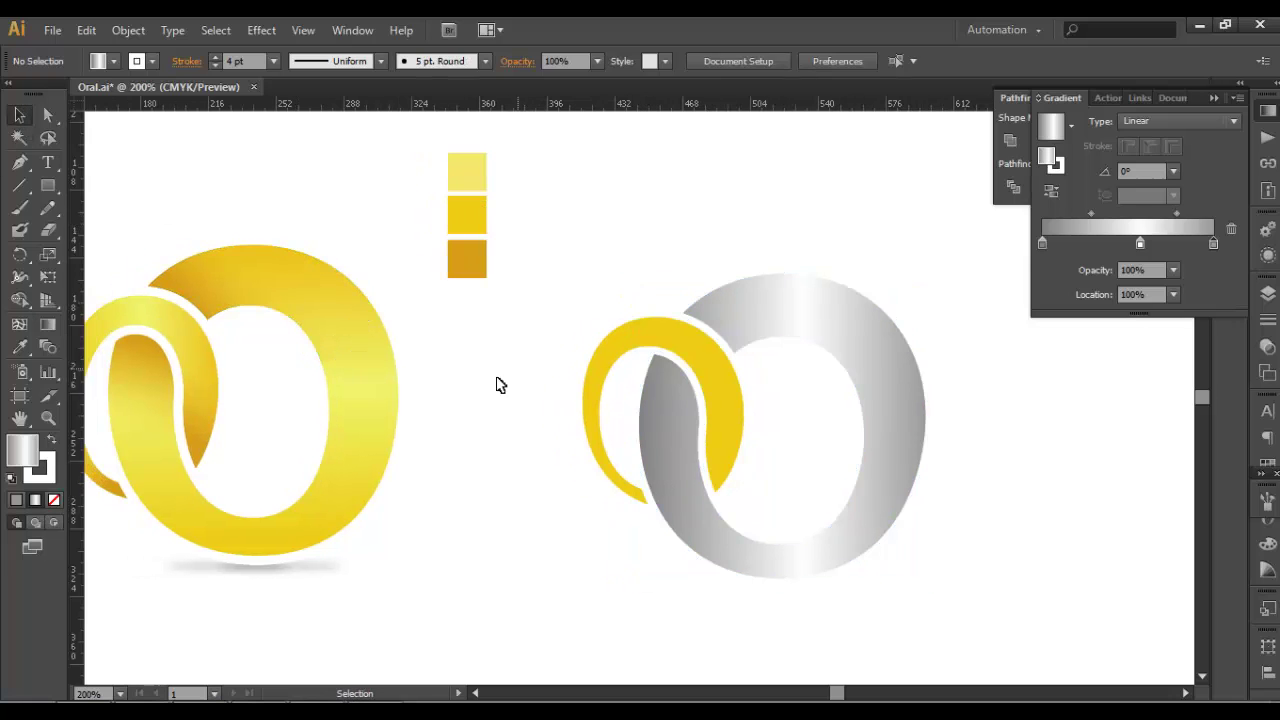
click(470, 268)
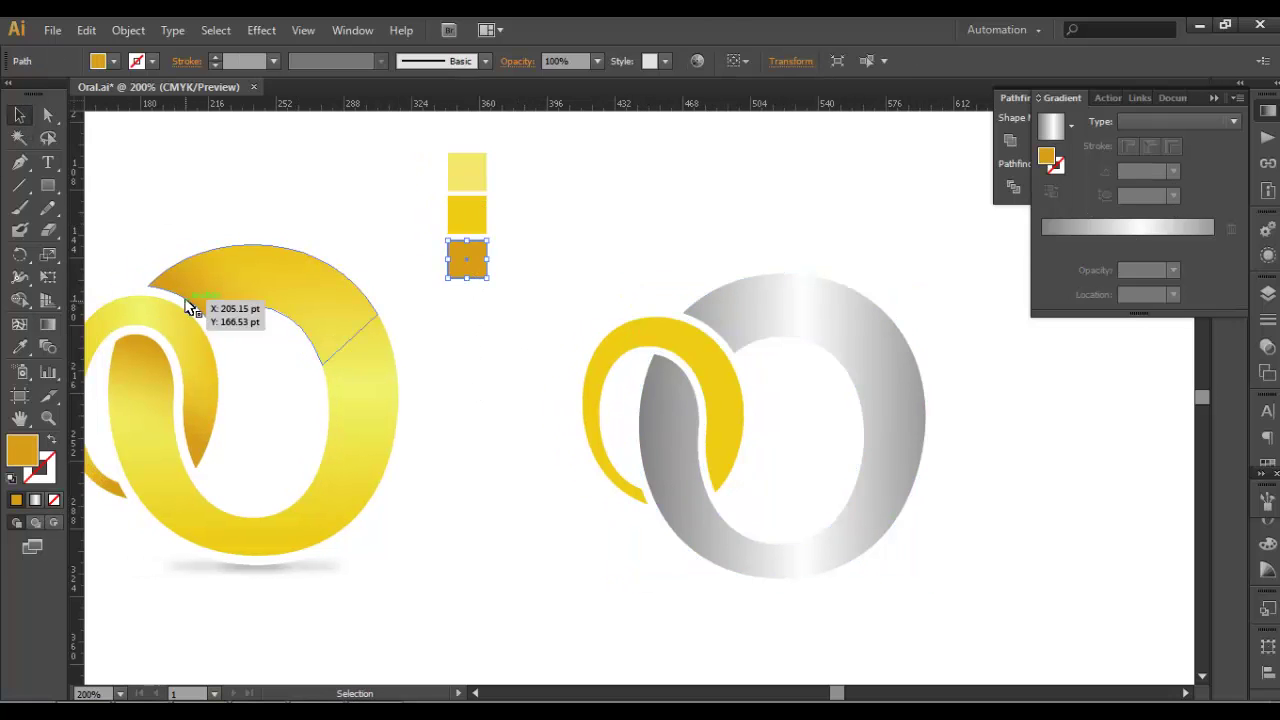
click(464, 222)
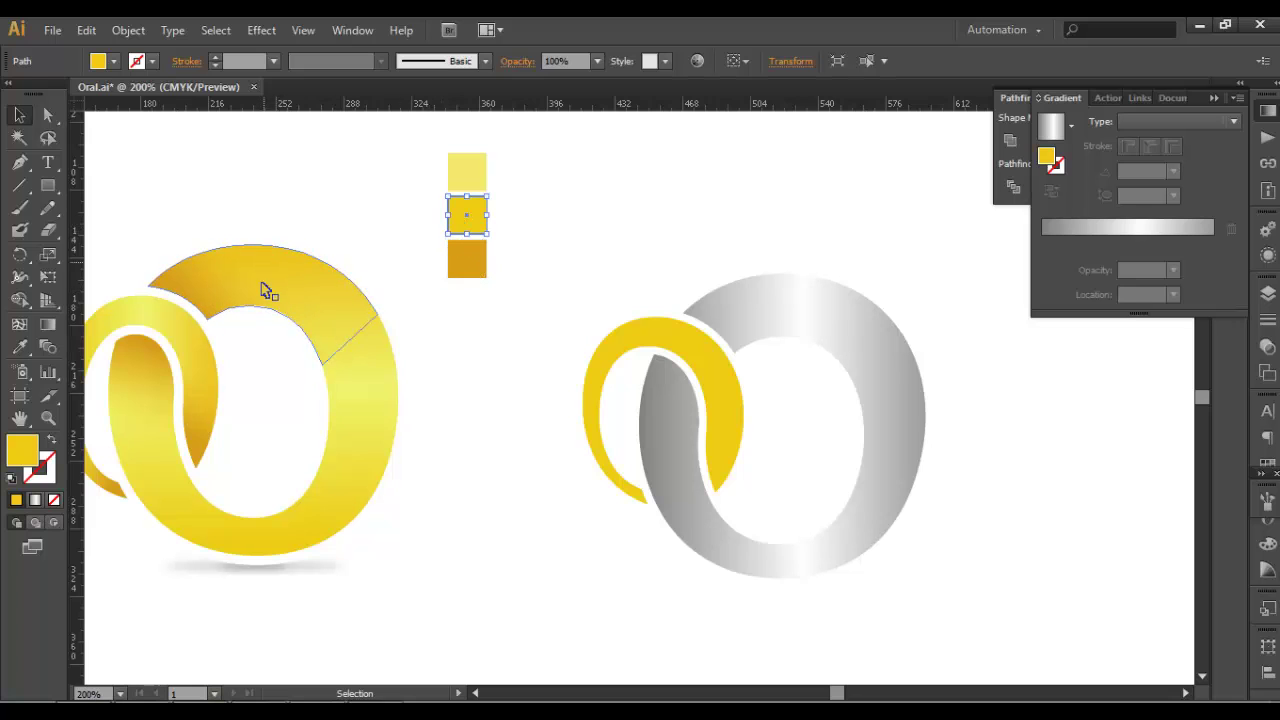
click(464, 176)
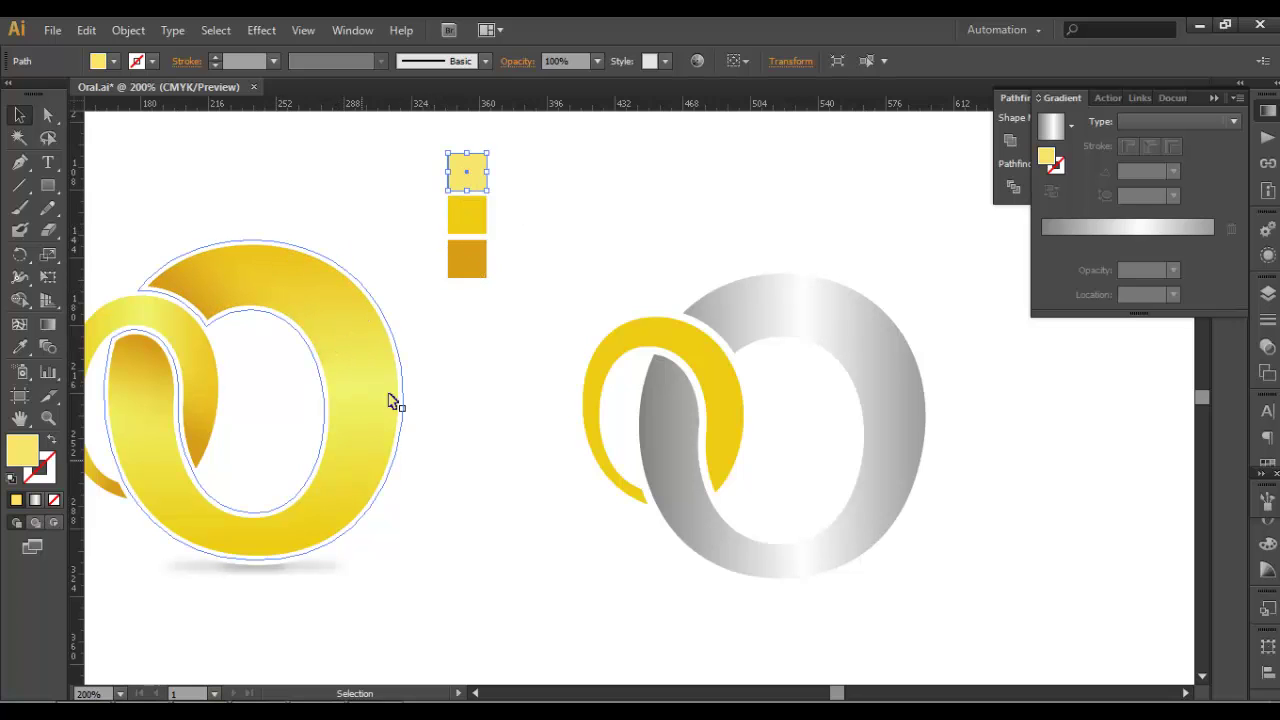
drag(418, 132, 494, 286)
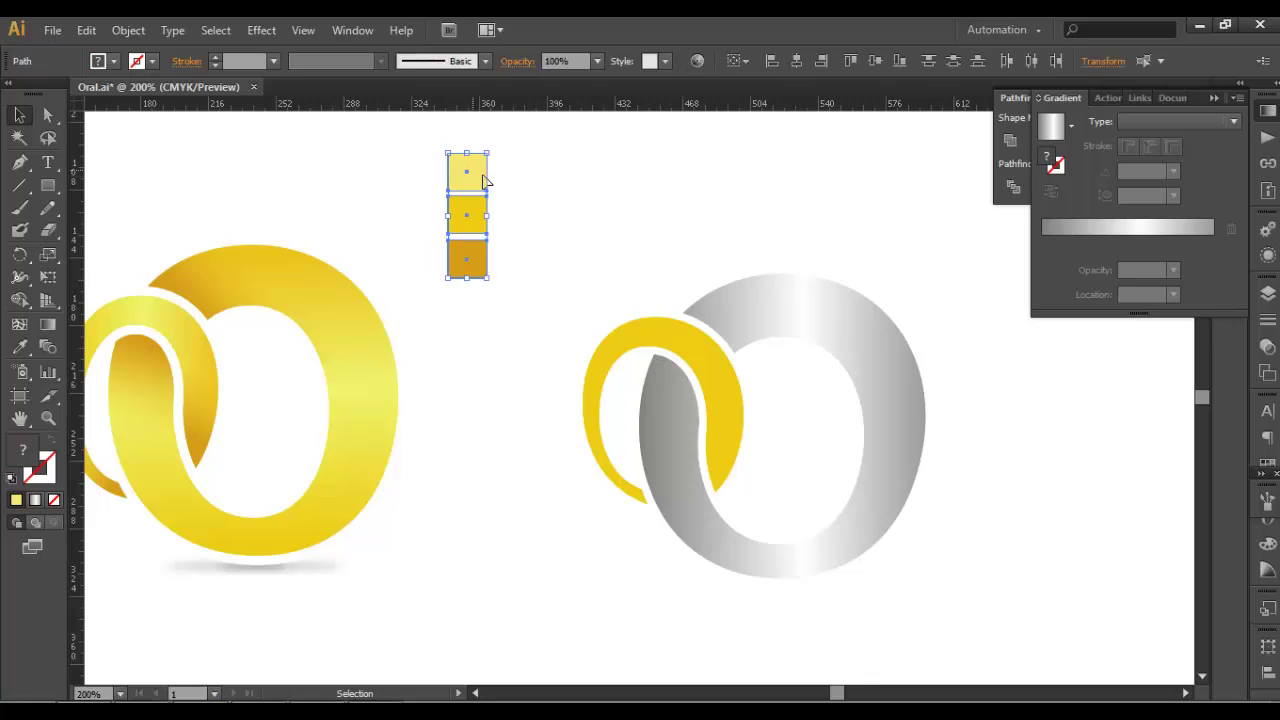
click(560, 256)
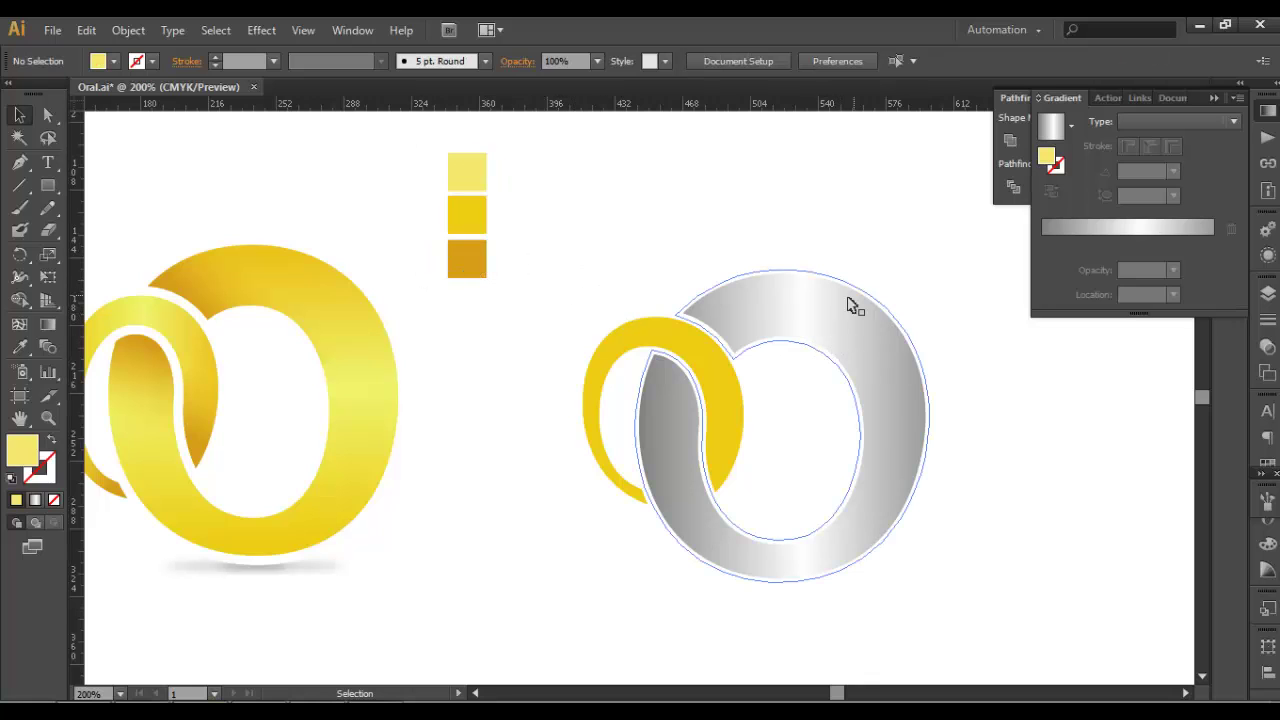
Copy the middle gold swatch's hex color code and close the Color Picker without changing the color.
click(871, 371)
click(819, 353)
click(819, 355)
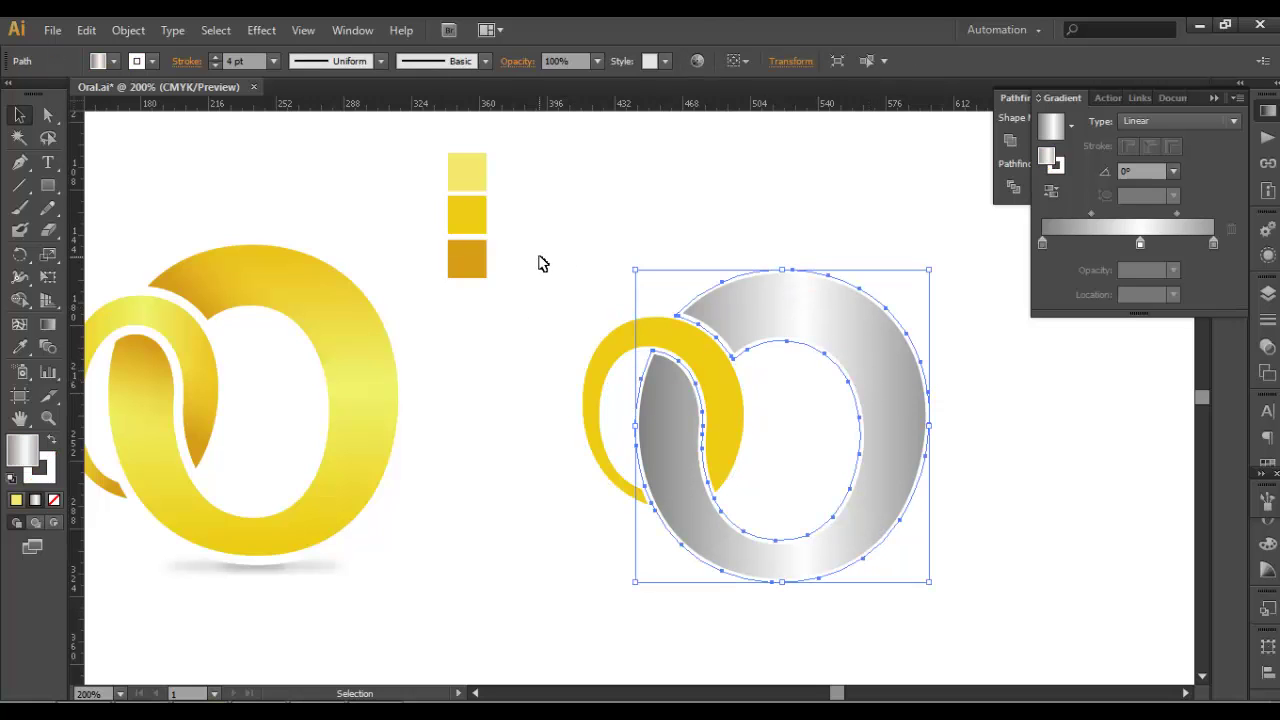
click(464, 220)
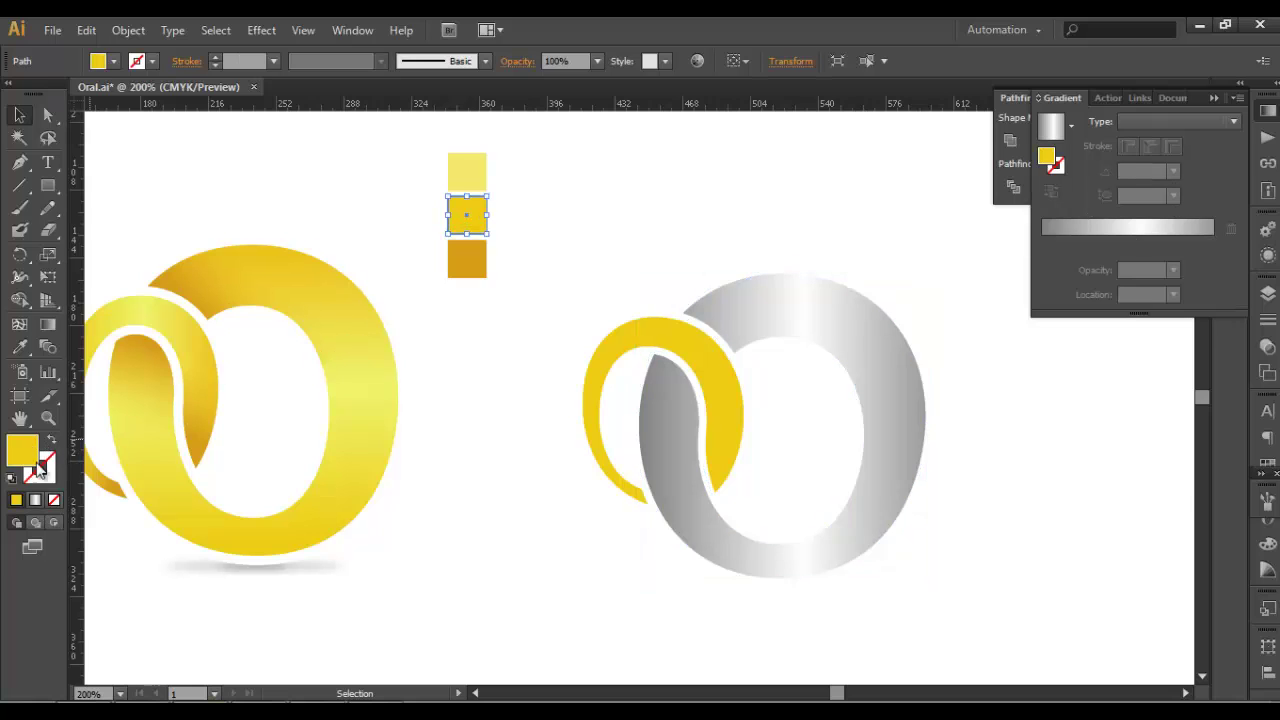
double_click(14, 462)
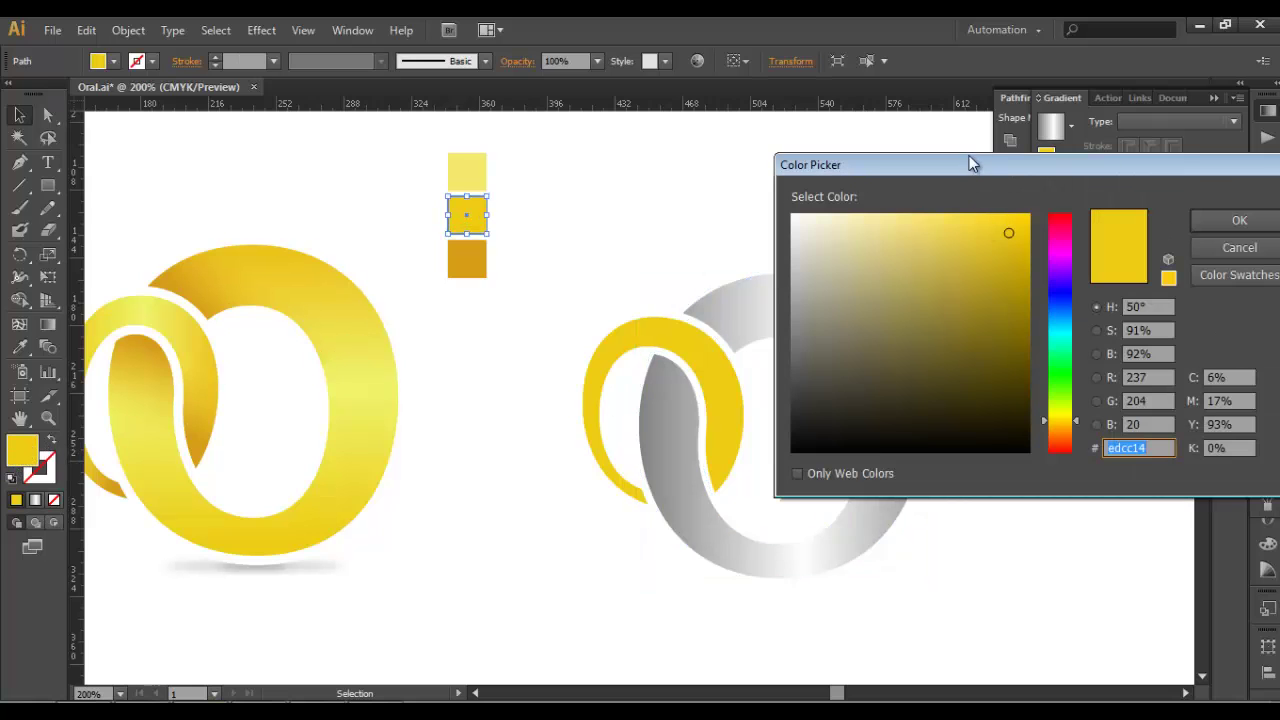
drag(953, 167, 903, 160)
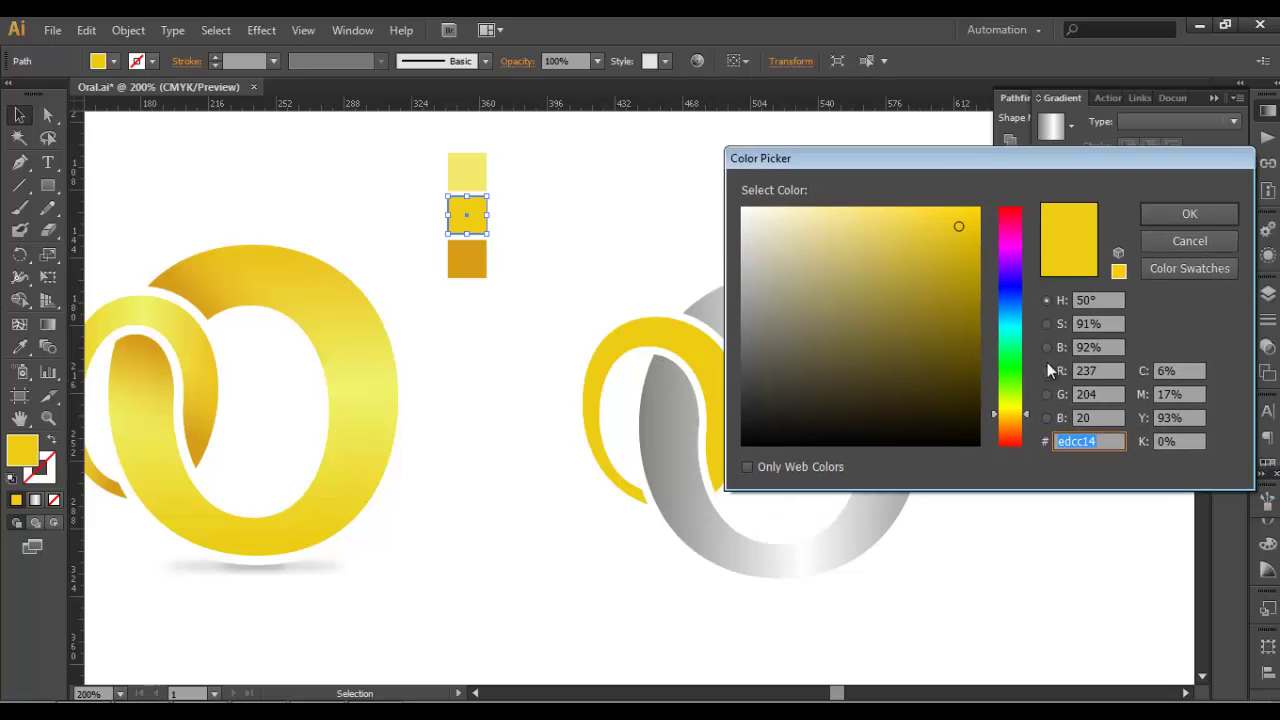
right_click(1076, 441)
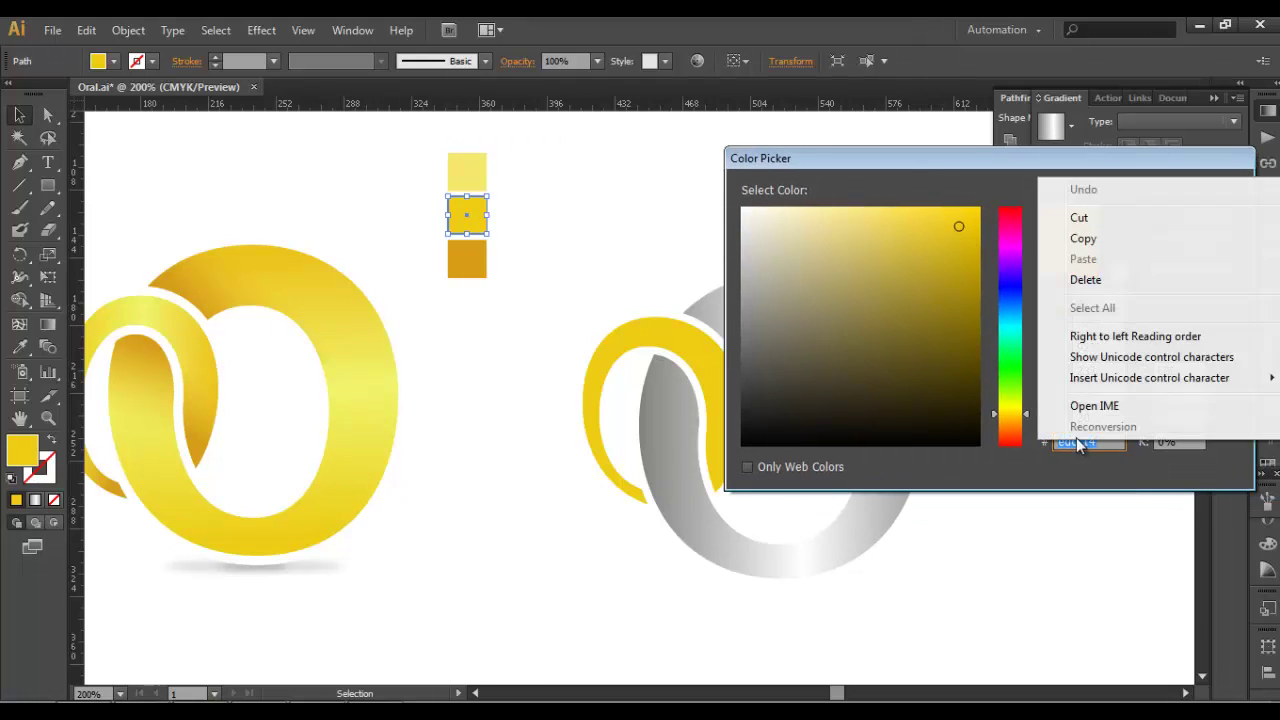
click(1082, 240)
click(1158, 246)
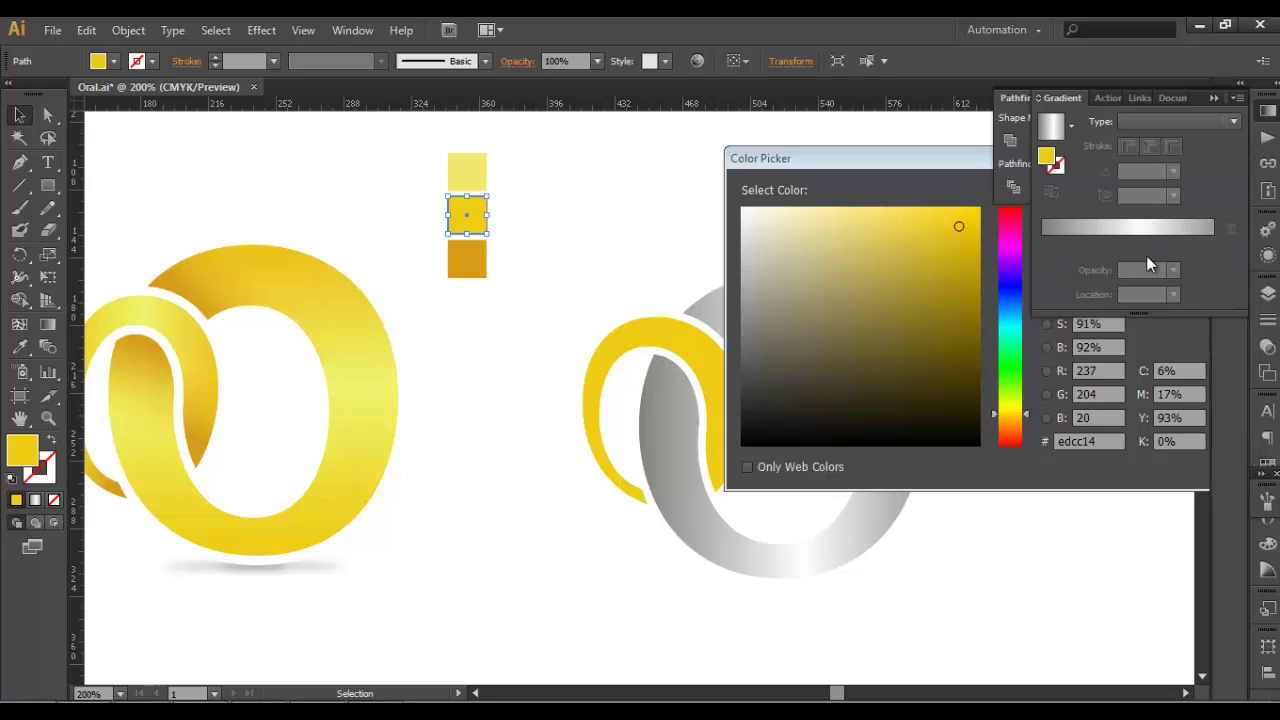
Set the first gradient stop of the big O ribbon shape to the copied middle gold color, edcc14.
click(837, 329)
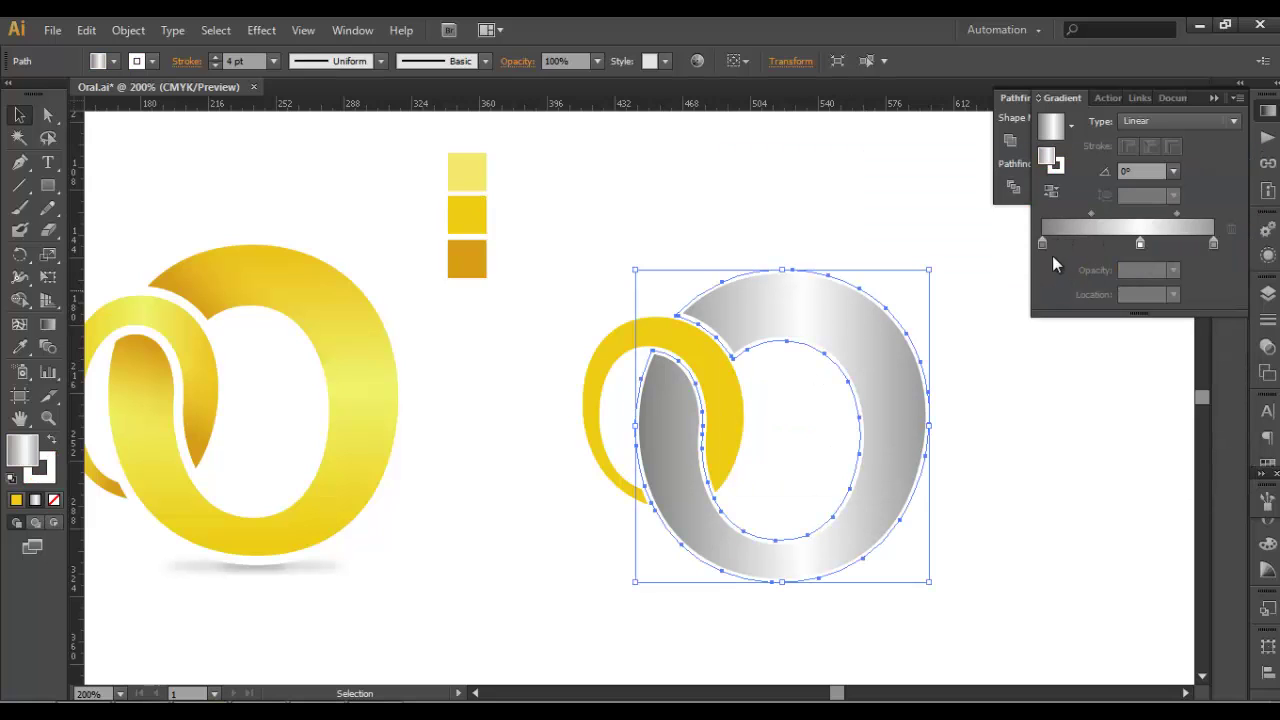
click(1043, 245)
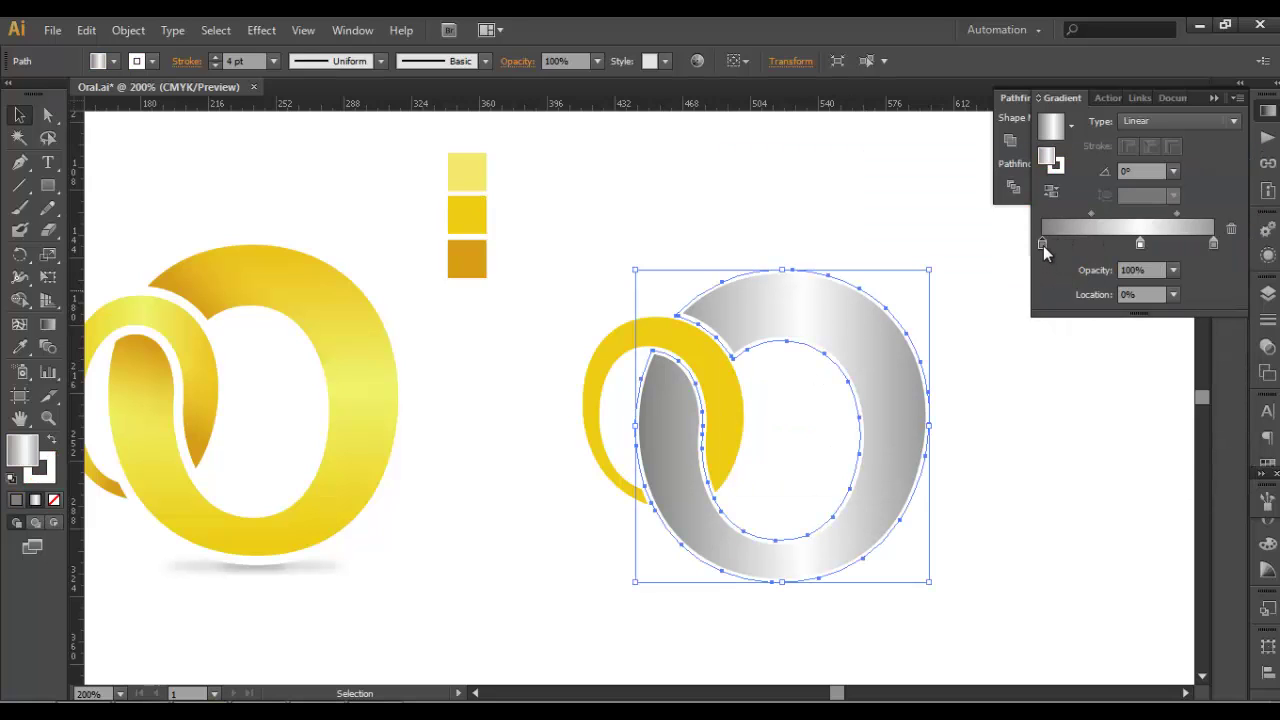
double_click(1043, 245)
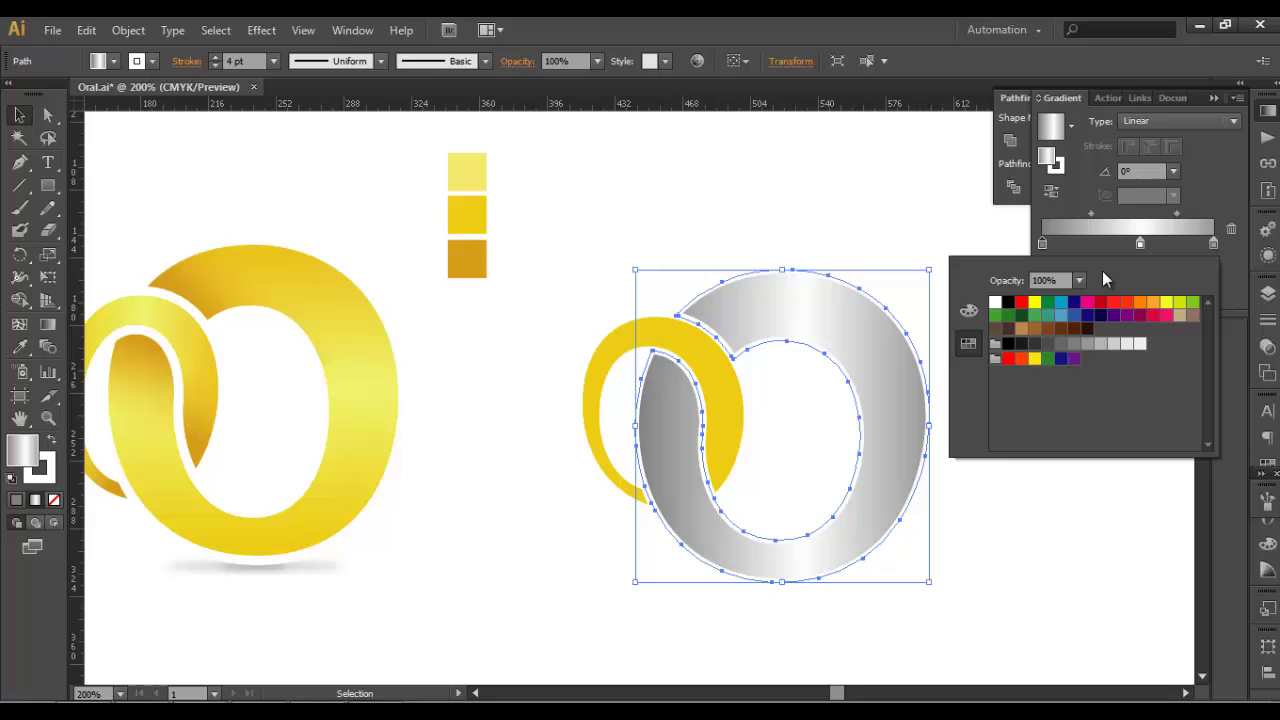
click(968, 310)
click(1206, 264)
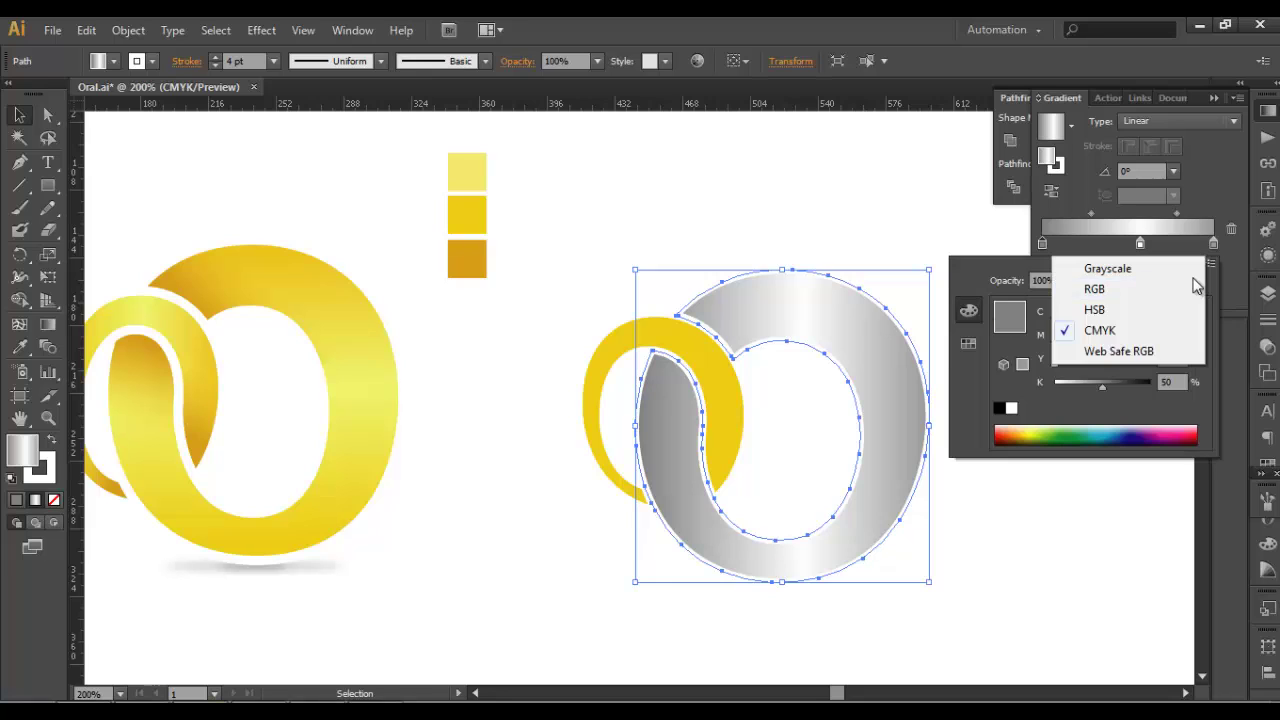
click(1116, 292)
drag(1175, 410, 1146, 414)
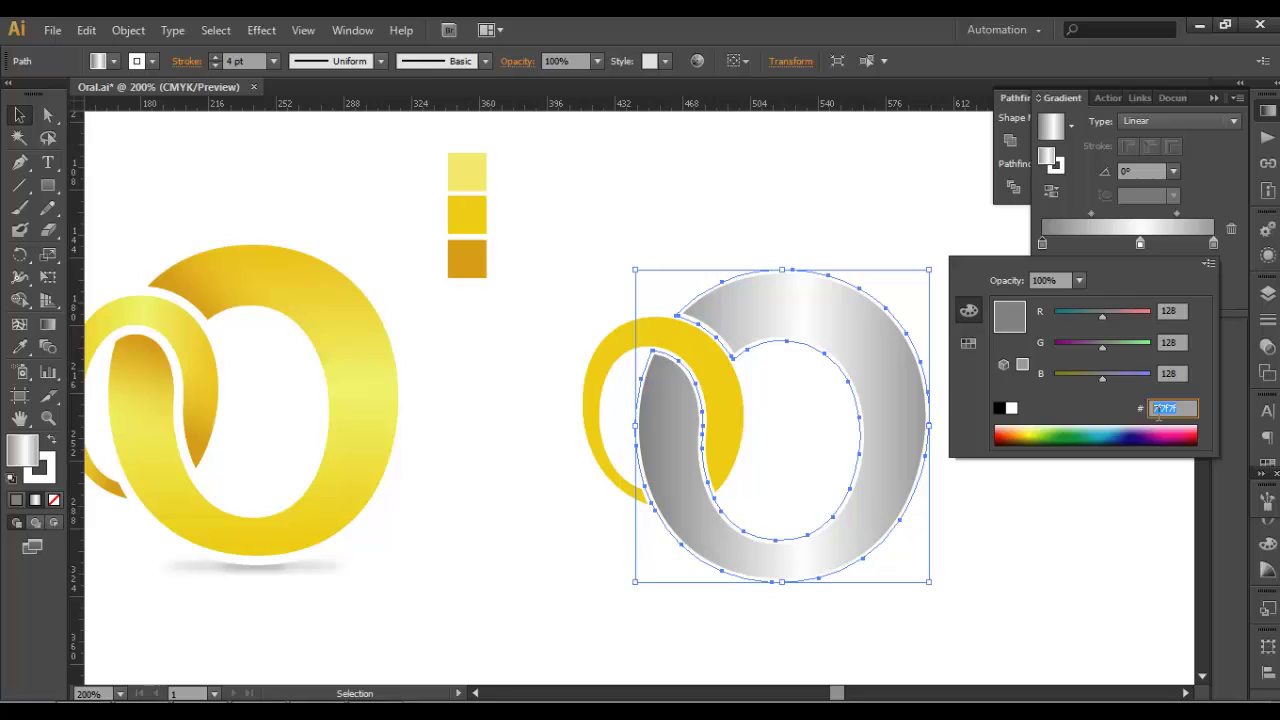
right_click(1160, 411)
click(1103, 497)
key(Return)
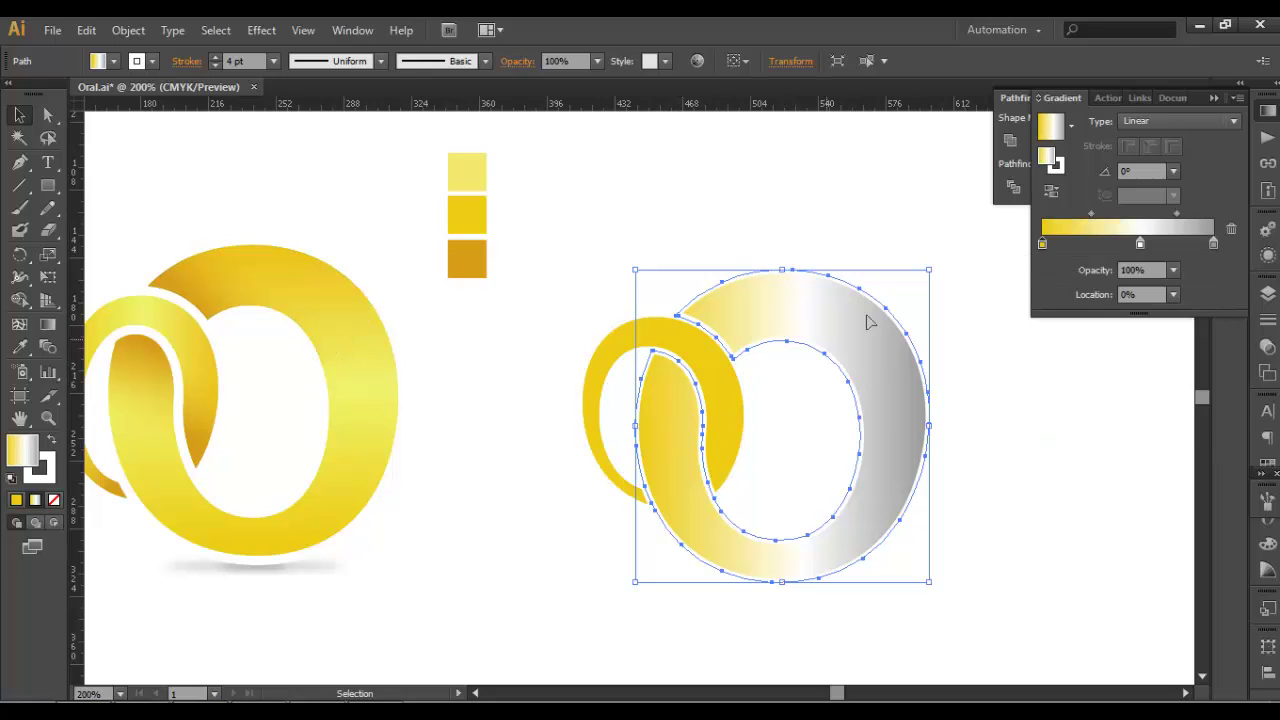
Set the big O's last gradient stop to edcc14 and shift the white middle stop to 51.61%.
click(1214, 244)
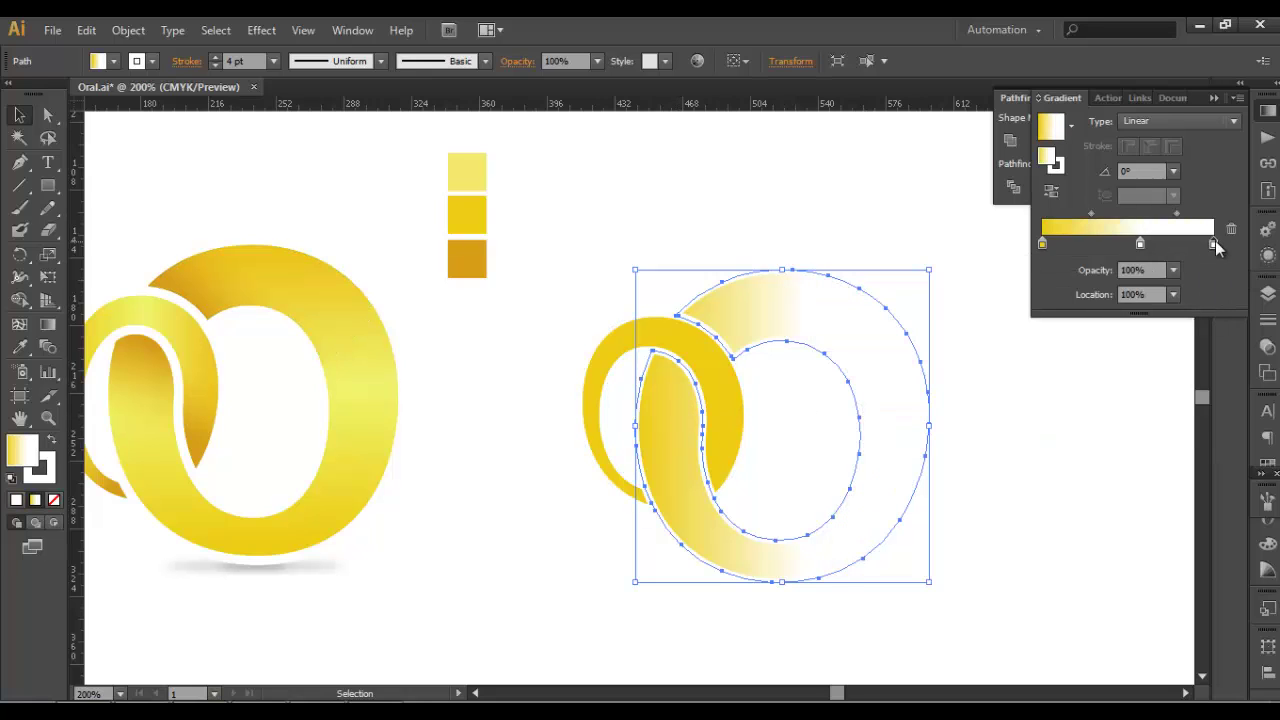
double_click(1212, 244)
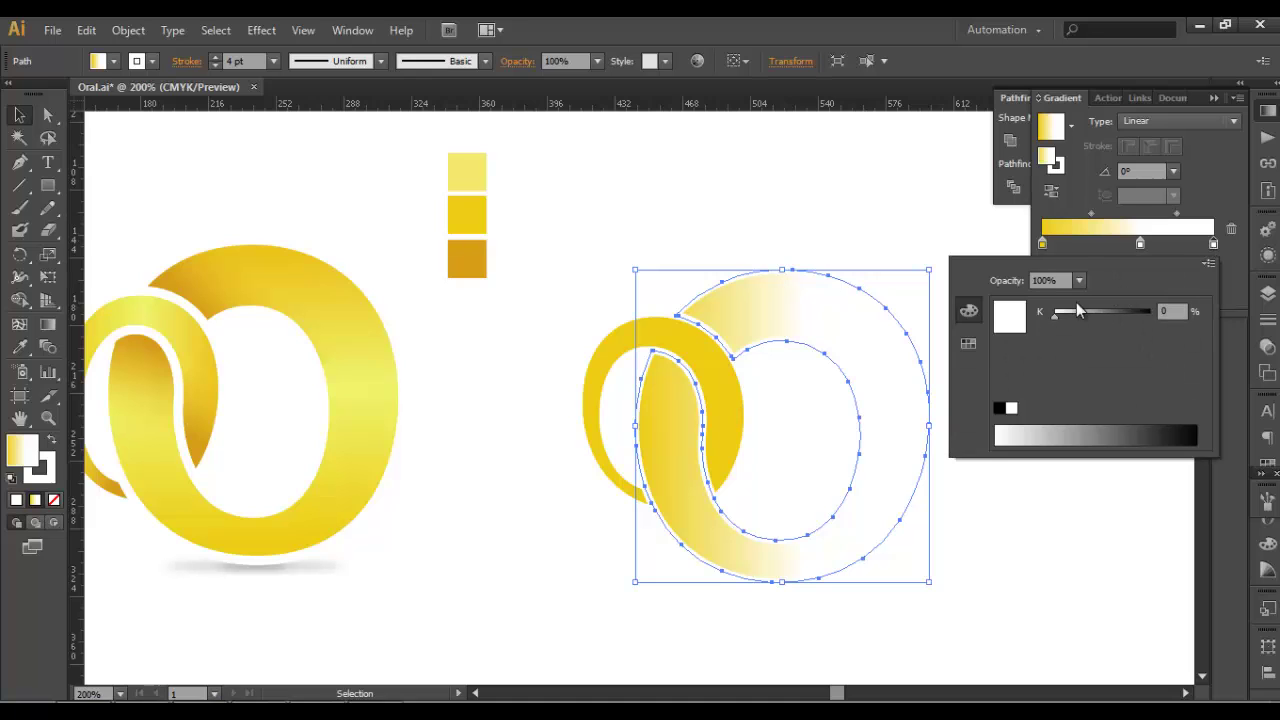
click(1209, 263)
click(1135, 294)
click(1168, 408)
right_click(1165, 406)
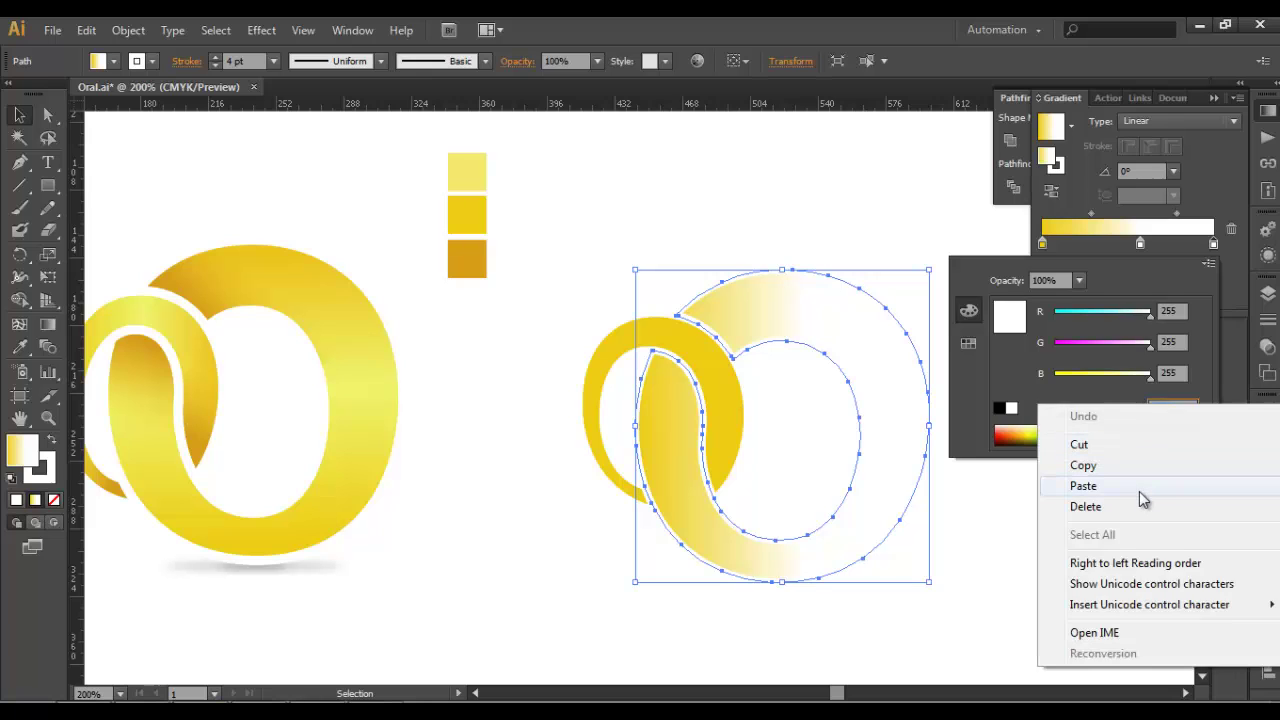
click(1139, 491)
key(Return)
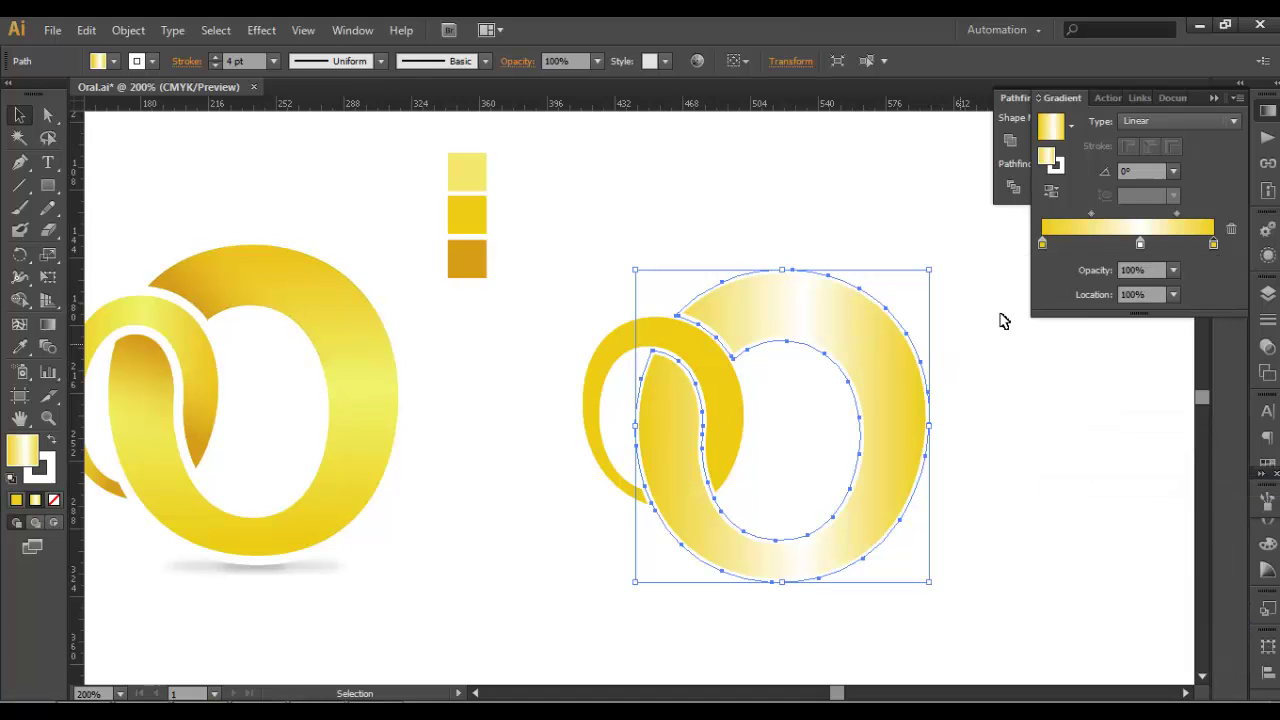
click(1139, 244)
drag(1140, 247, 1135, 247)
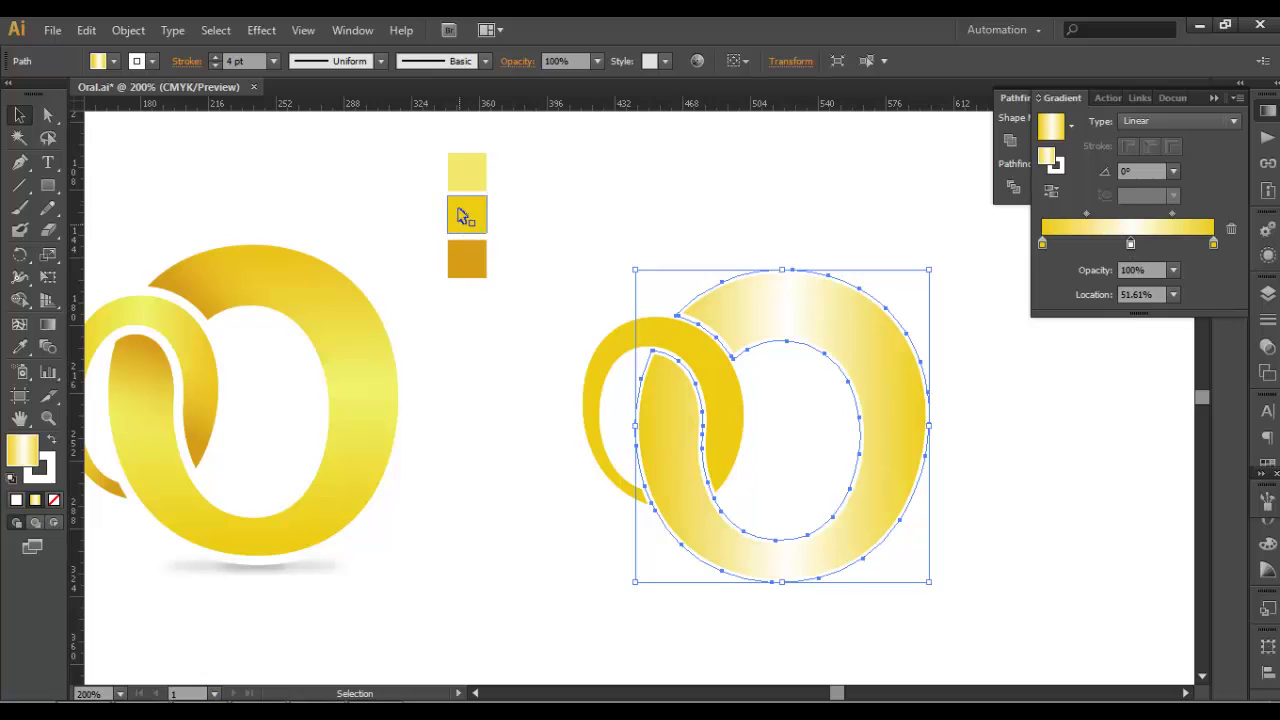
Copy the light gold swatch's hex color code, f4e66a, and close the Color Picker without changing the color.
click(466, 178)
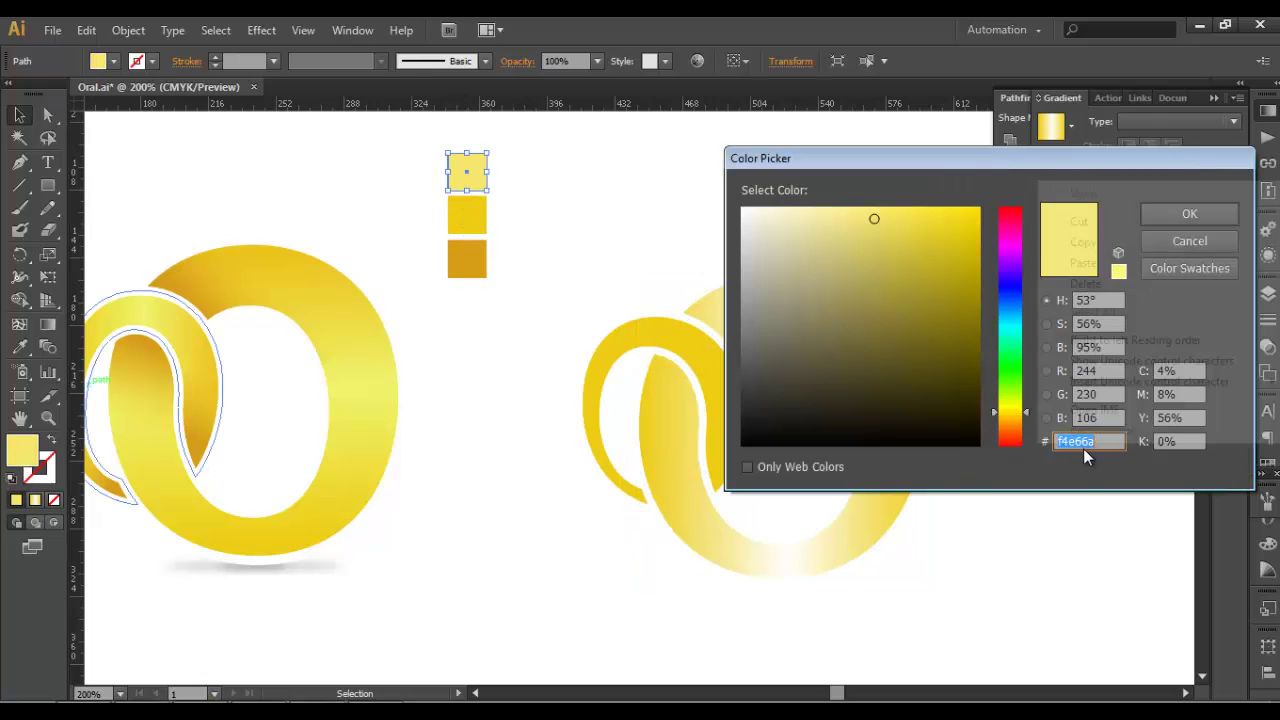
right_click(1085, 449)
click(1082, 241)
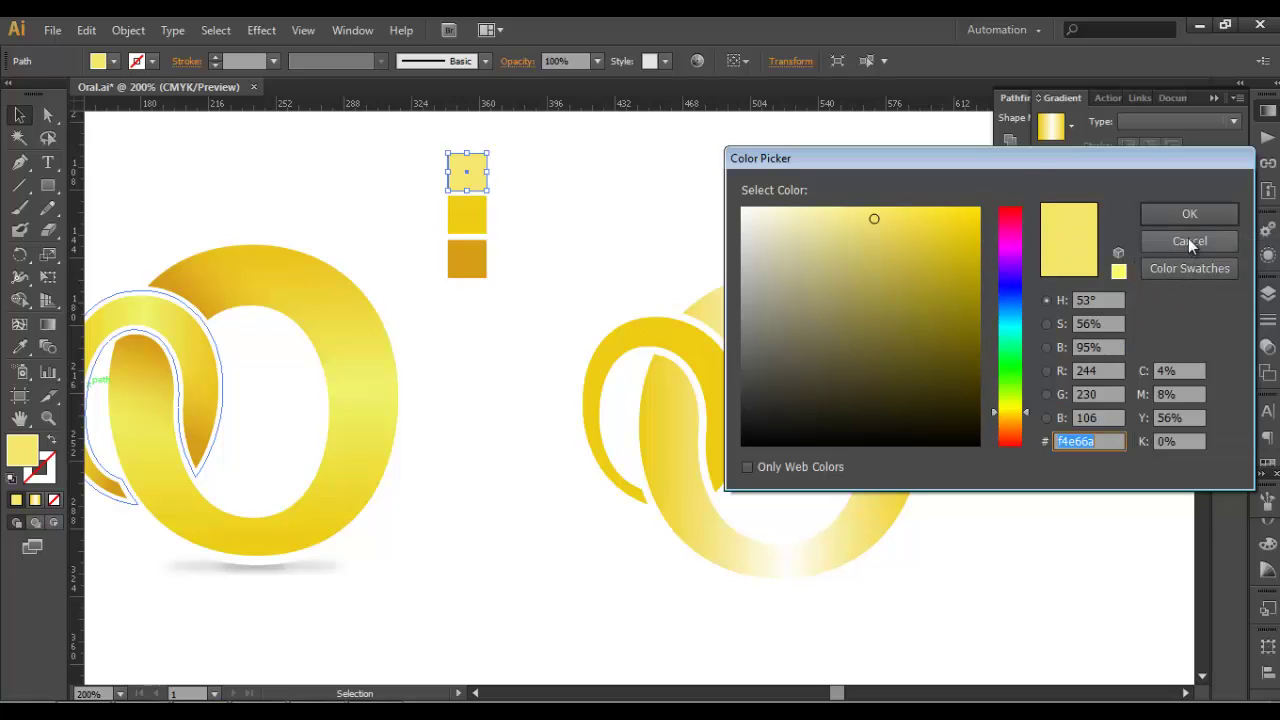
click(1150, 215)
Set the middle gradient stop of the big O to the copied light gold, f4e66a.
click(868, 337)
click(1130, 246)
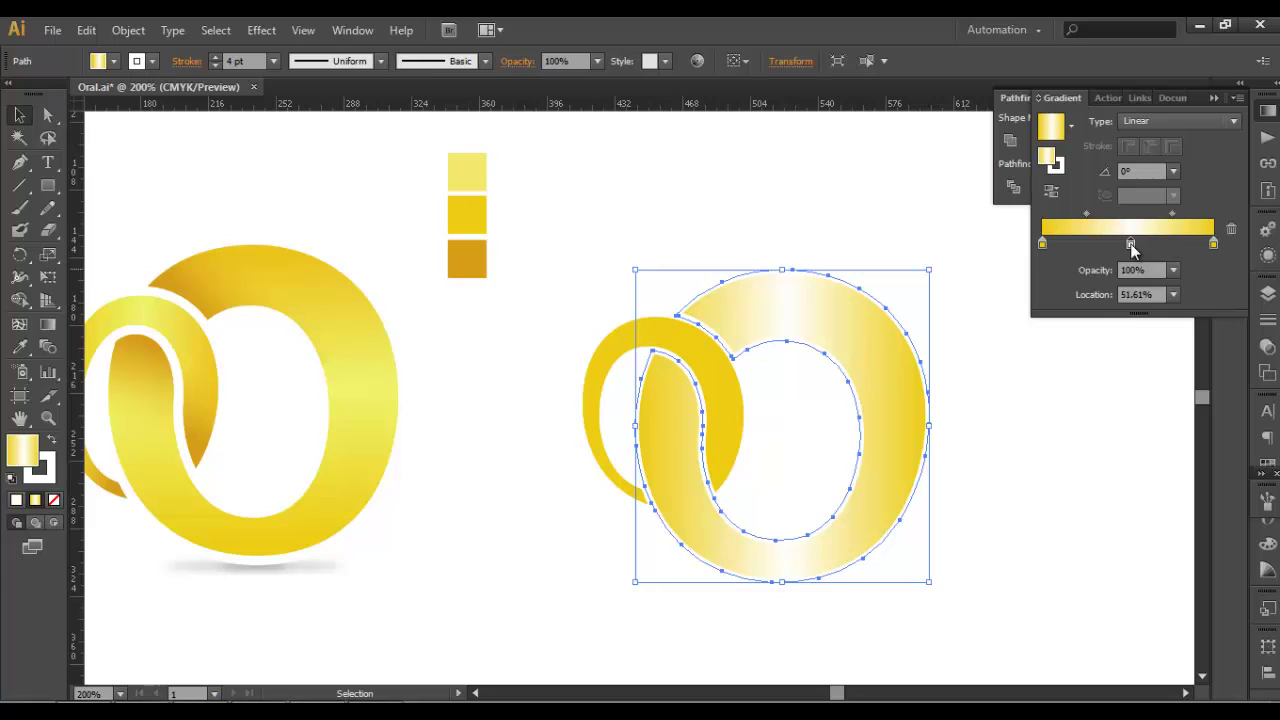
double_click(1131, 245)
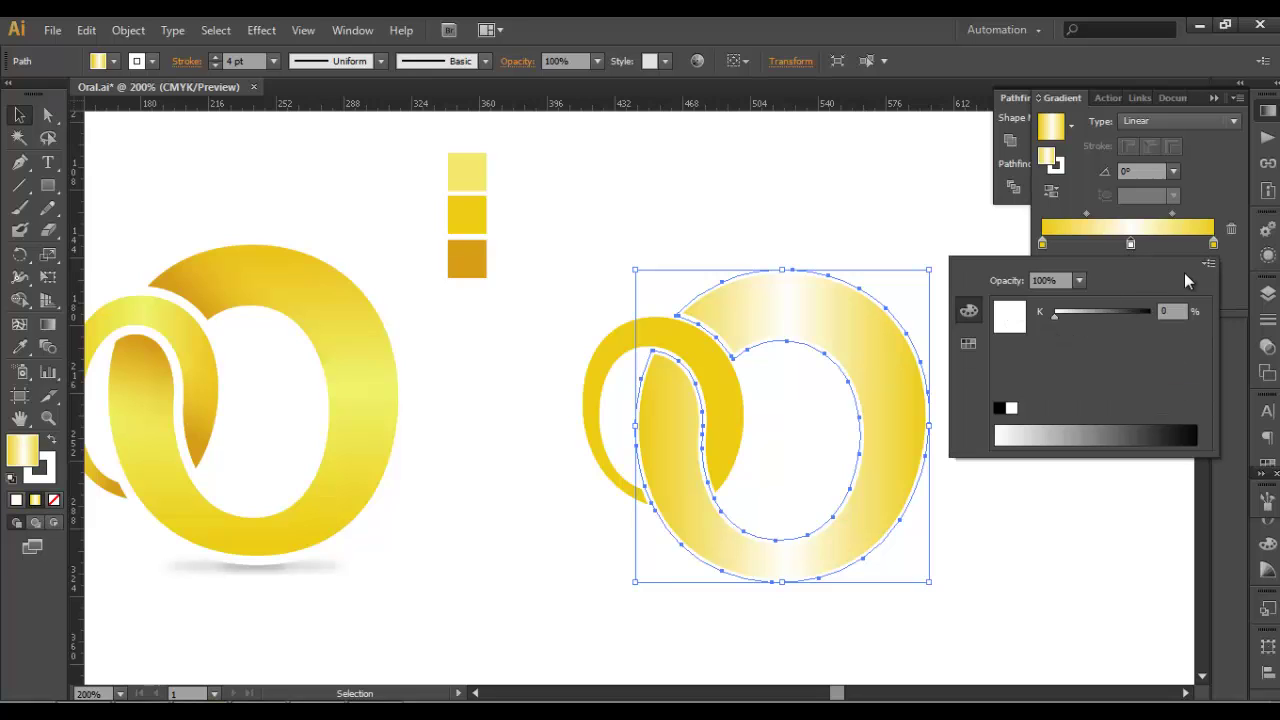
click(1206, 264)
click(1134, 291)
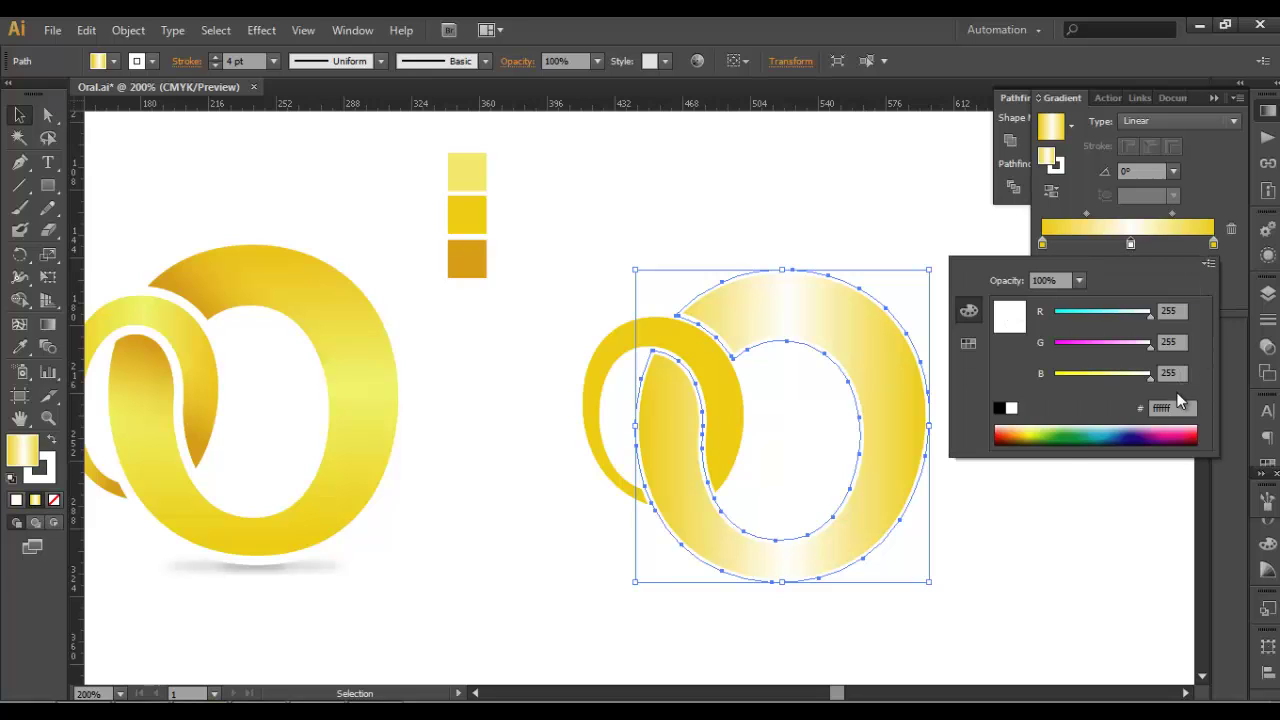
double_click(1160, 408)
right_click(1160, 408)
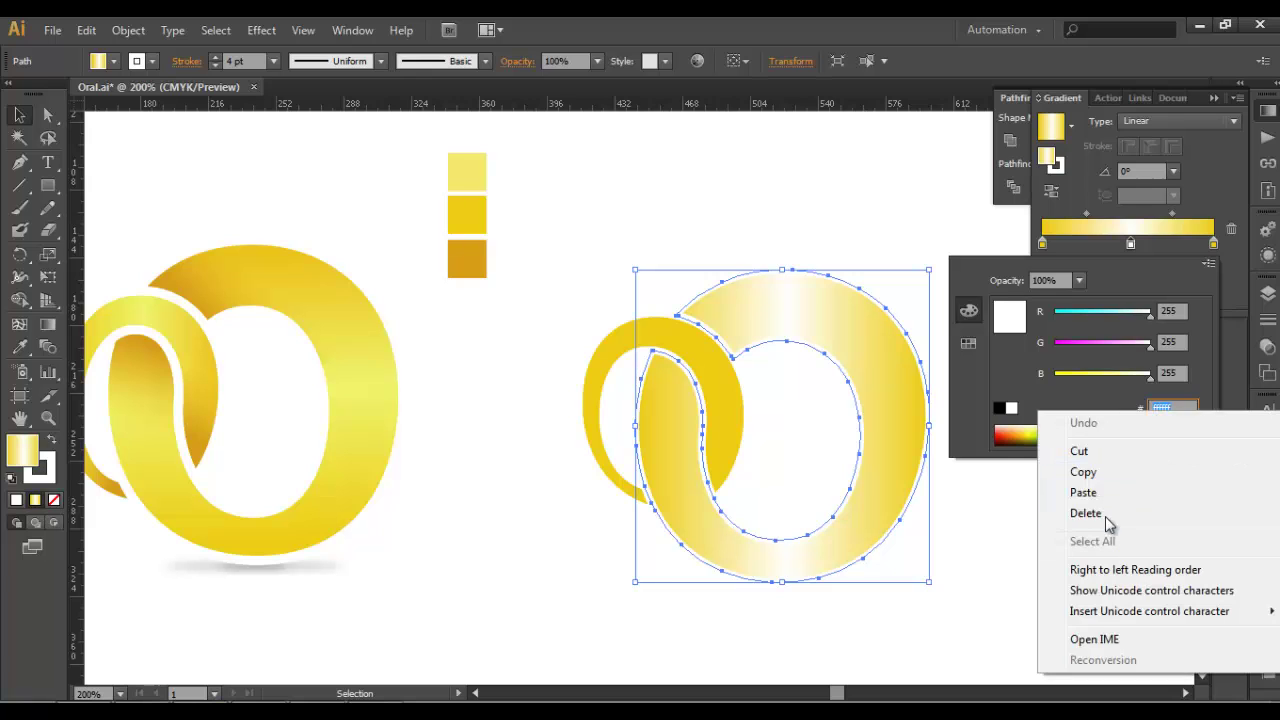
click(1100, 493)
key(Return)
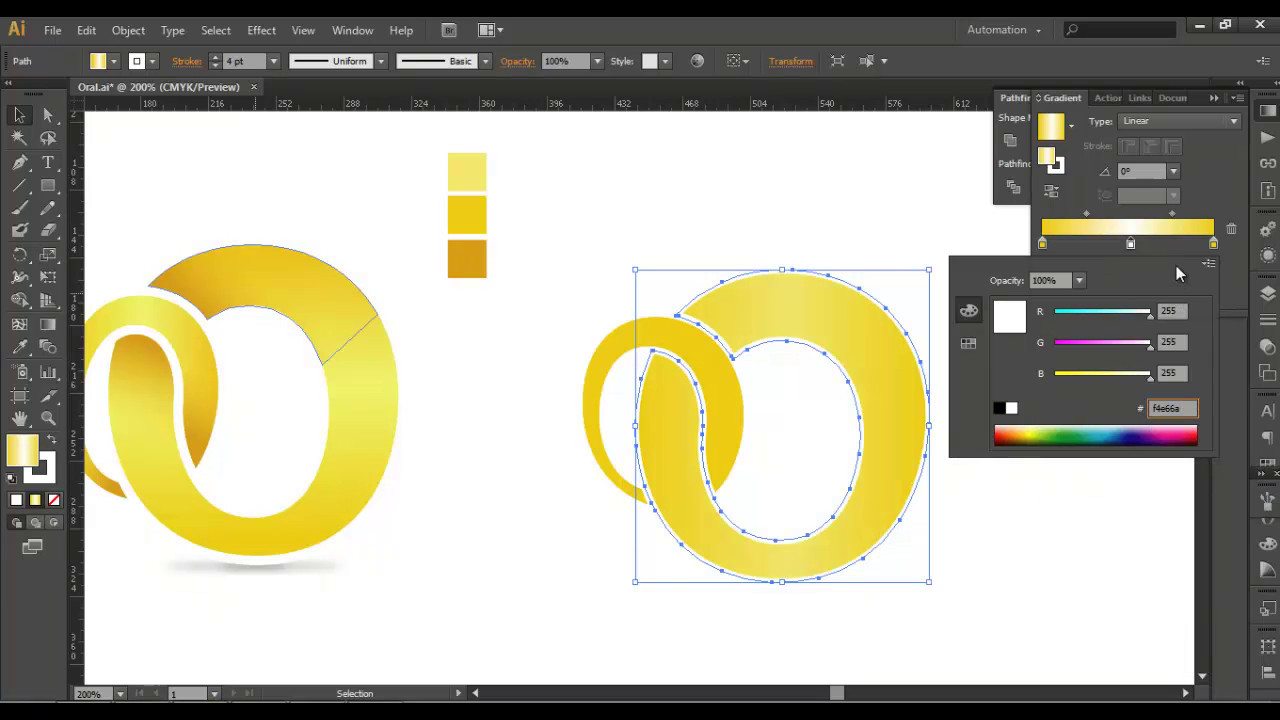
click(749, 286)
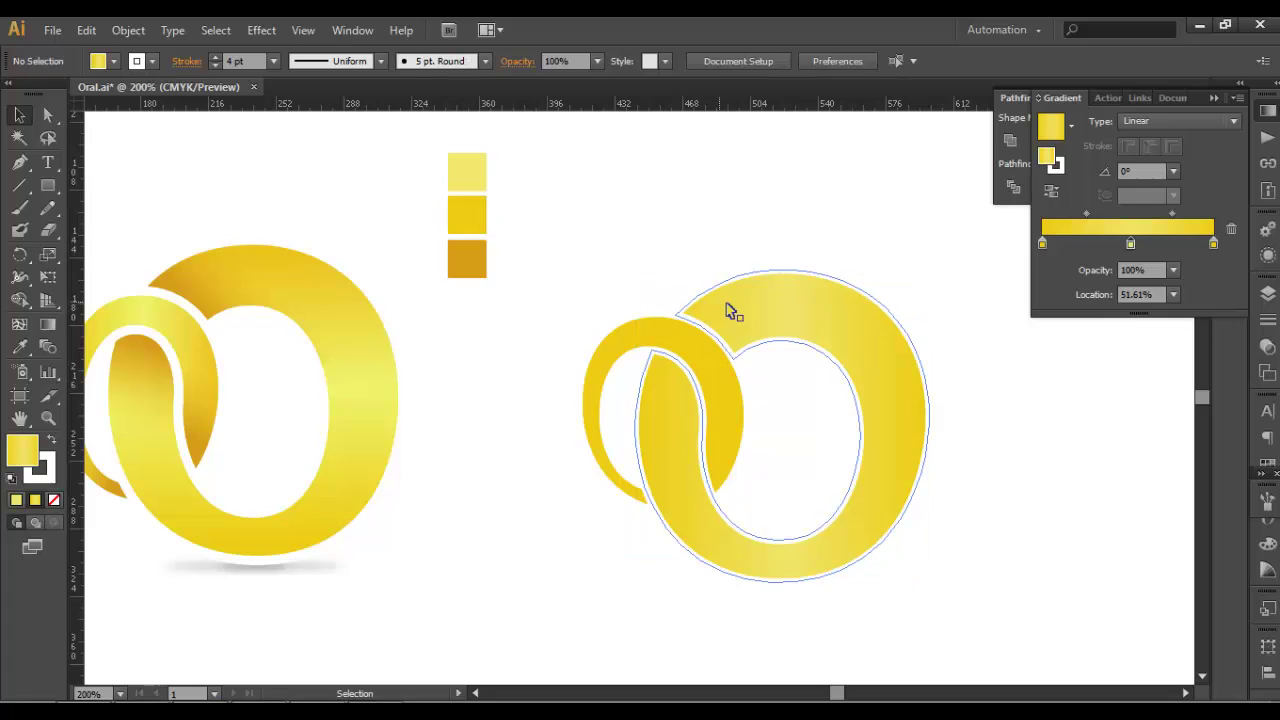
Redraw the big O's gradient almost vertically from its upper edge to its lower edge, at about -92.3°.
click(47, 324)
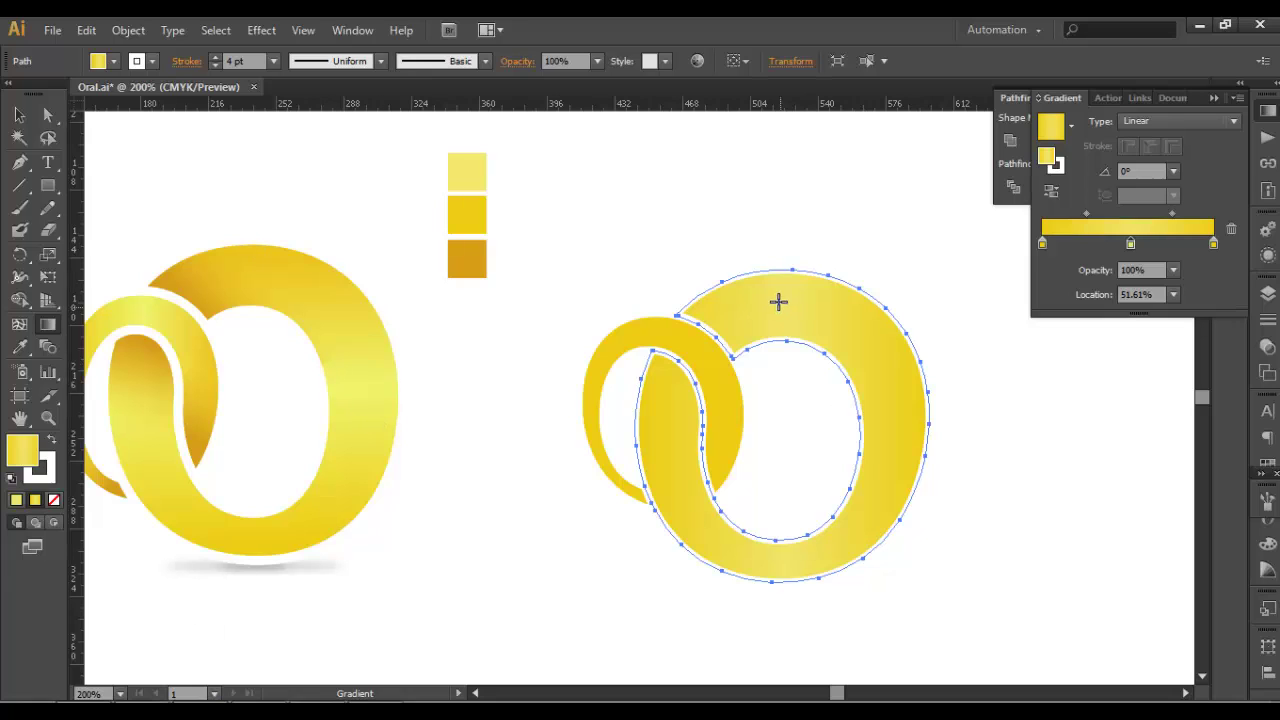
drag(788, 271, 783, 576)
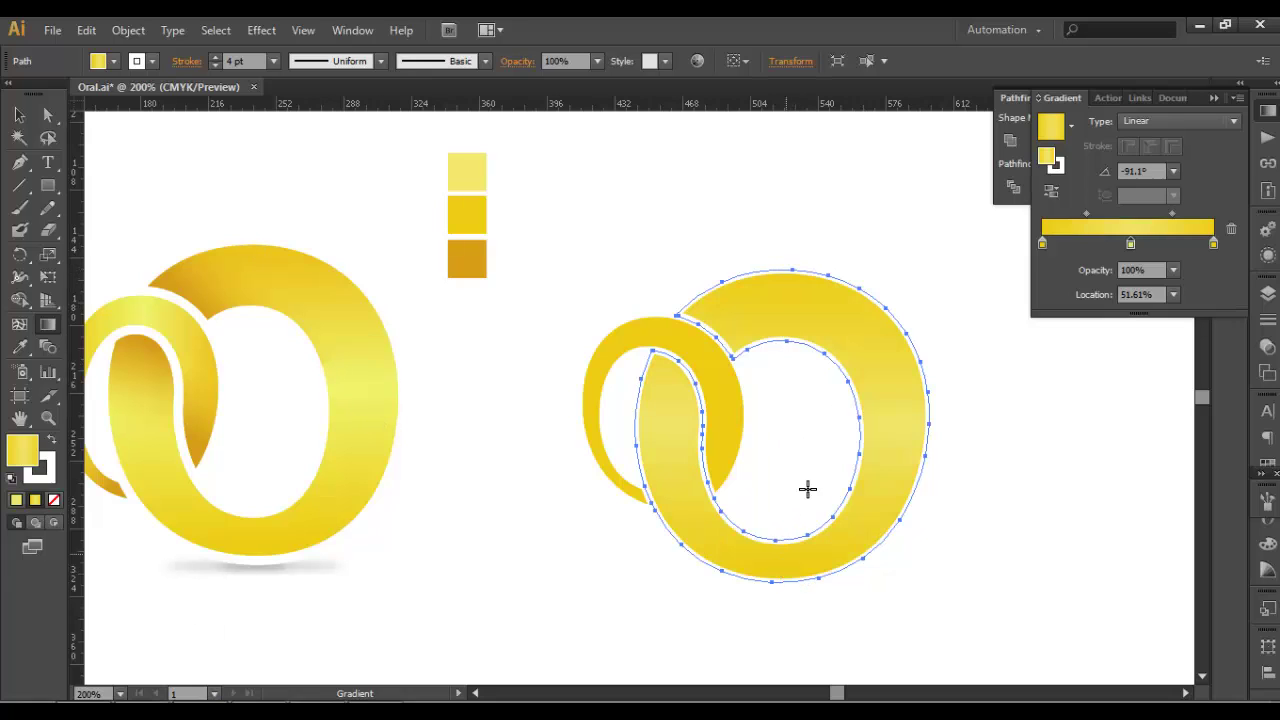
drag(793, 277, 789, 578)
Sample the big O's gradient onto the small loop and redraw it across the loop at about -10.8°.
click(19, 115)
click(630, 366)
click(20, 347)
click(803, 323)
click(47, 324)
drag(583, 410, 732, 441)
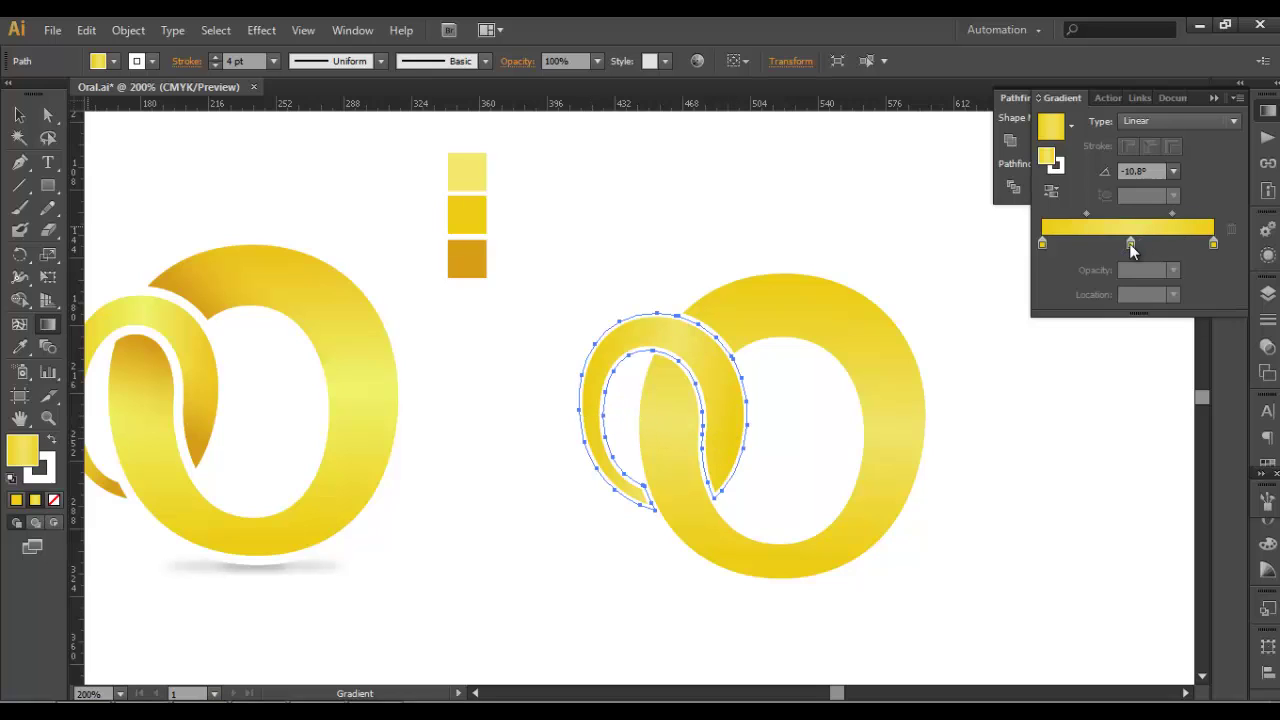
Lighten the small loop's middle gradient stop by setting its yellow value to 41%.
click(1129, 243)
double_click(1129, 244)
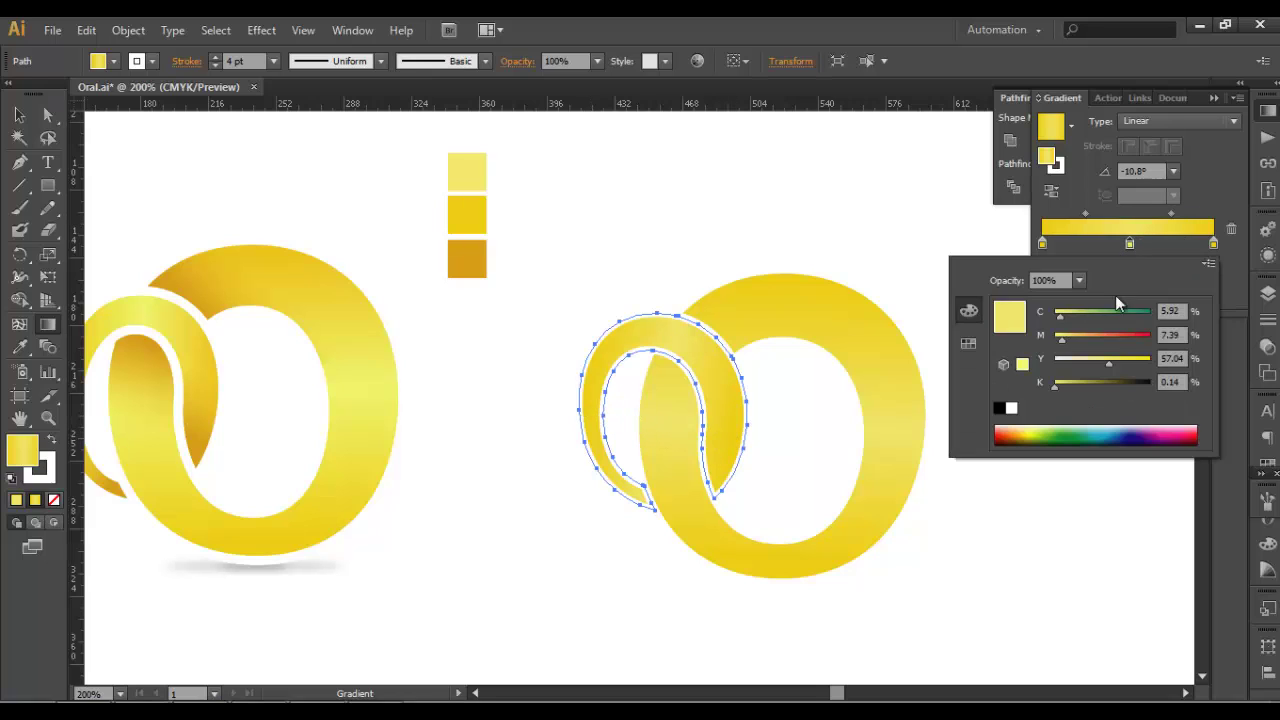
drag(1105, 362, 1091, 363)
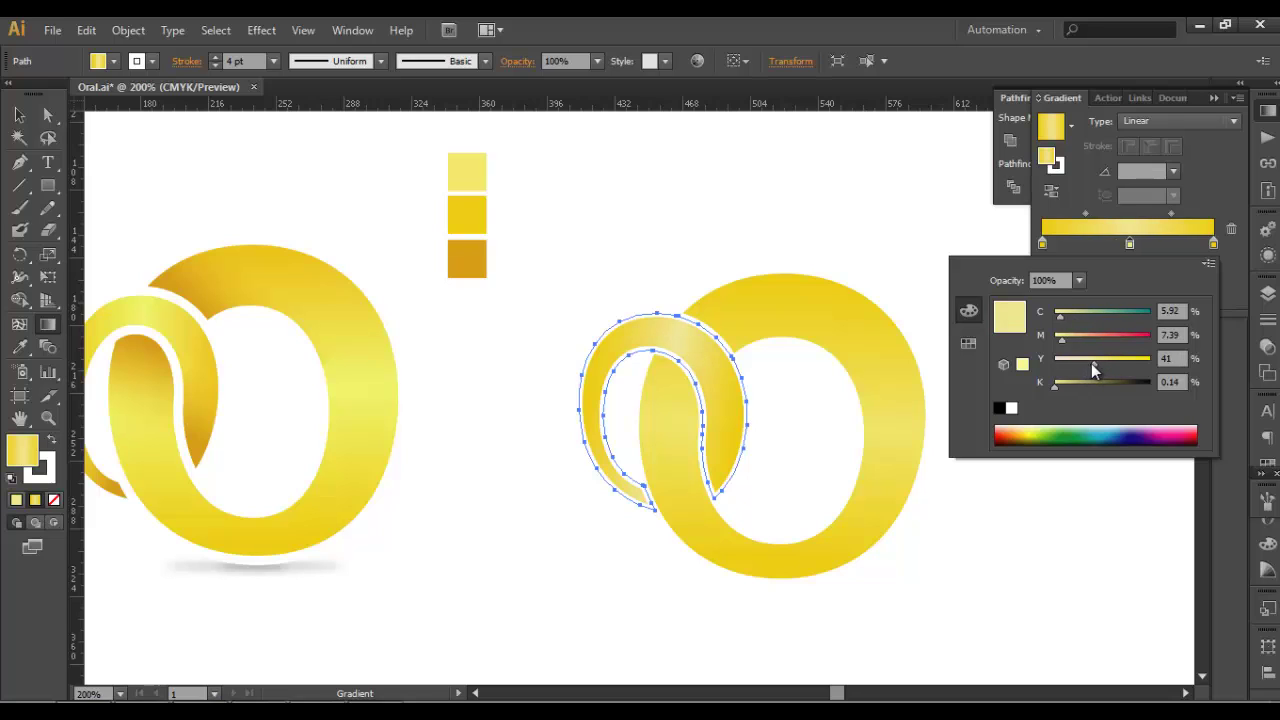
Shift the small loop's first gradient stop toward orange by raising its magenta value, and deselect the loop.
click(1043, 247)
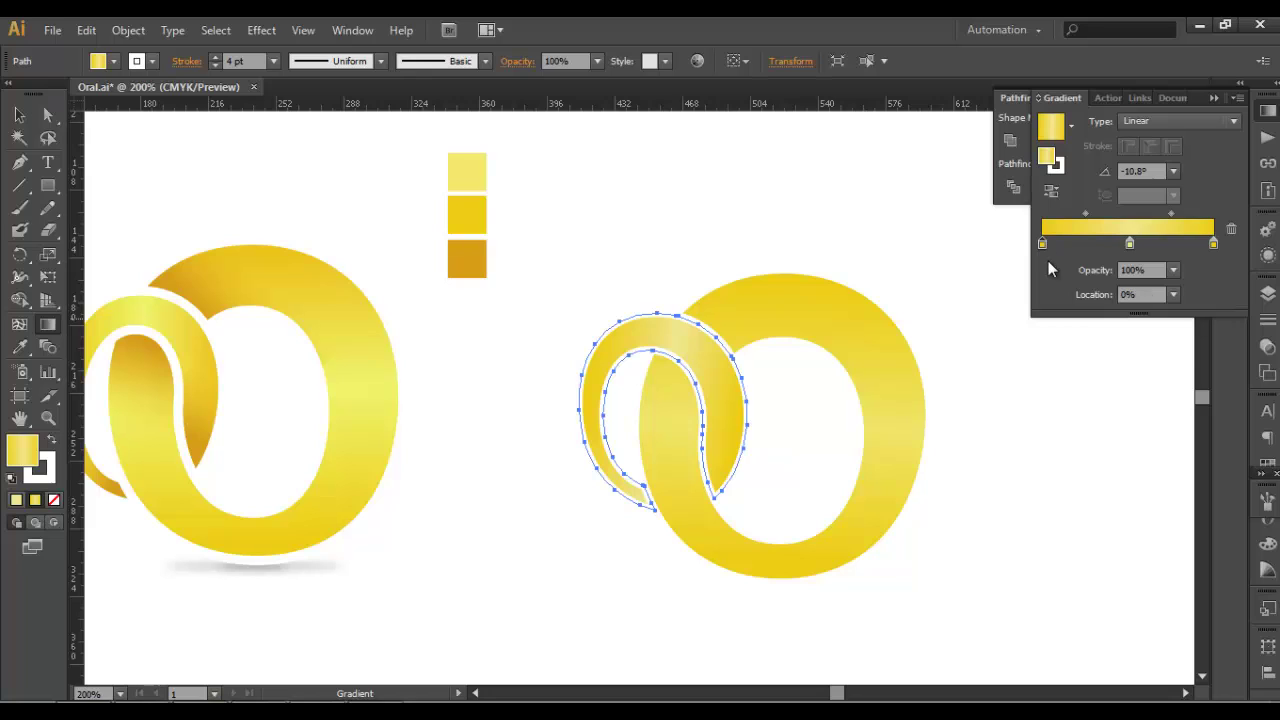
double_click(1048, 261)
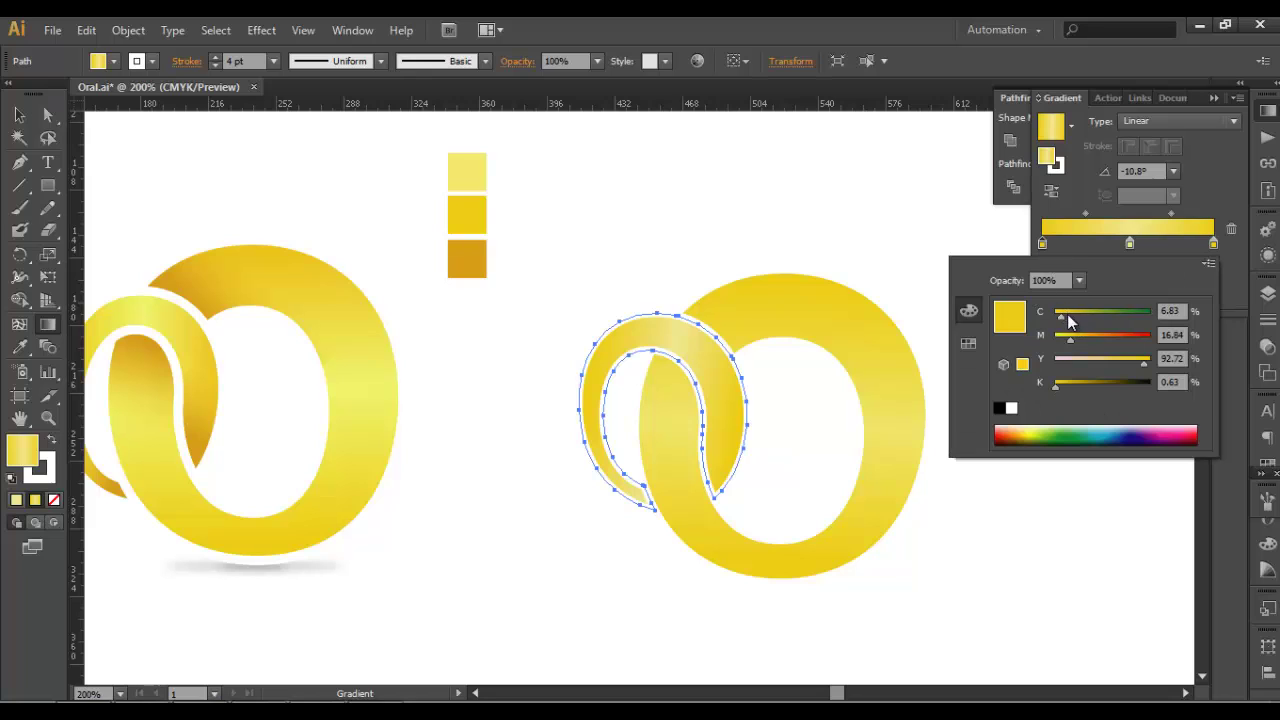
drag(1069, 335, 1081, 336)
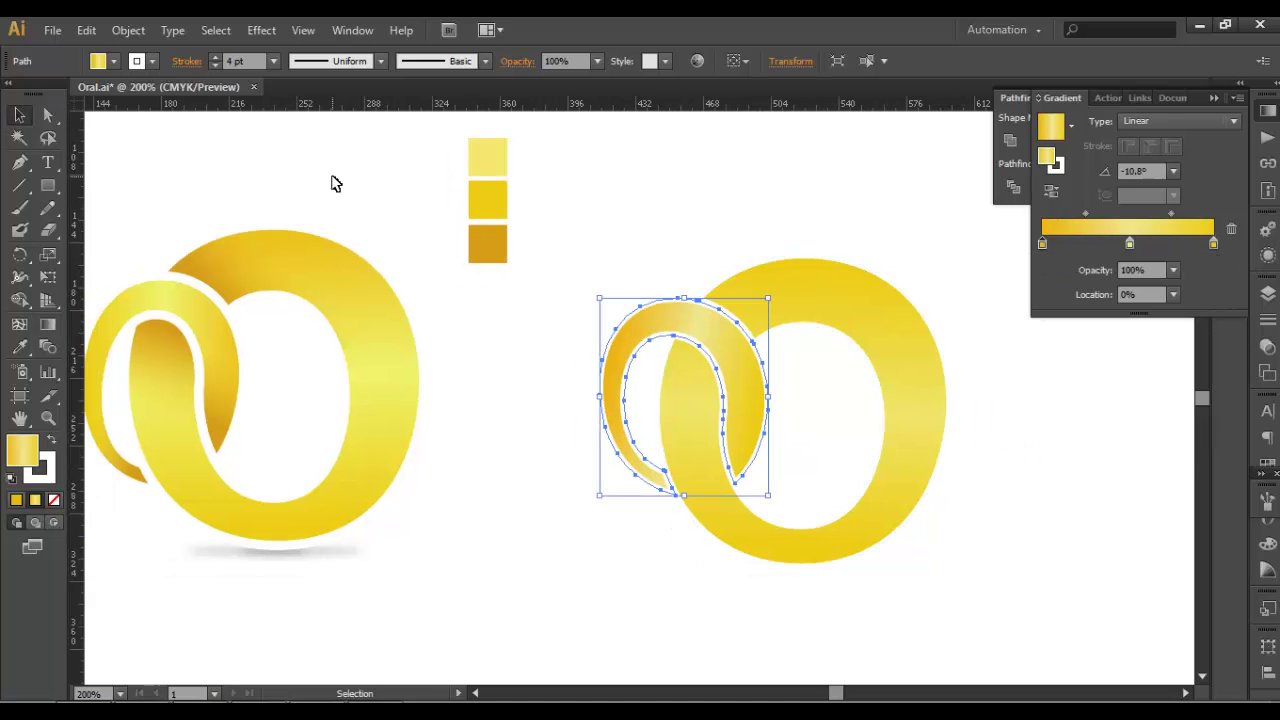
click(335, 183)
Replace the big O's gradient with the solid orange-gold fill eab316.
key(space)
drag(875, 446, 736, 386)
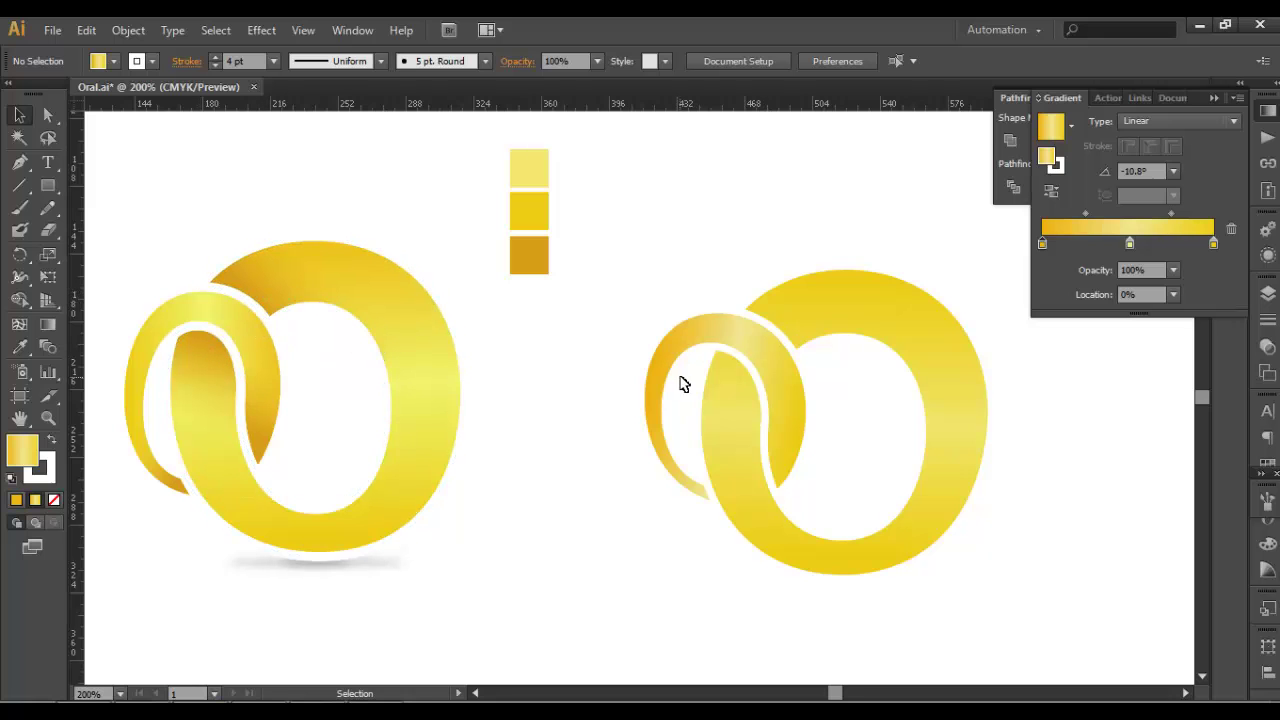
key(space)
drag(813, 449, 685, 424)
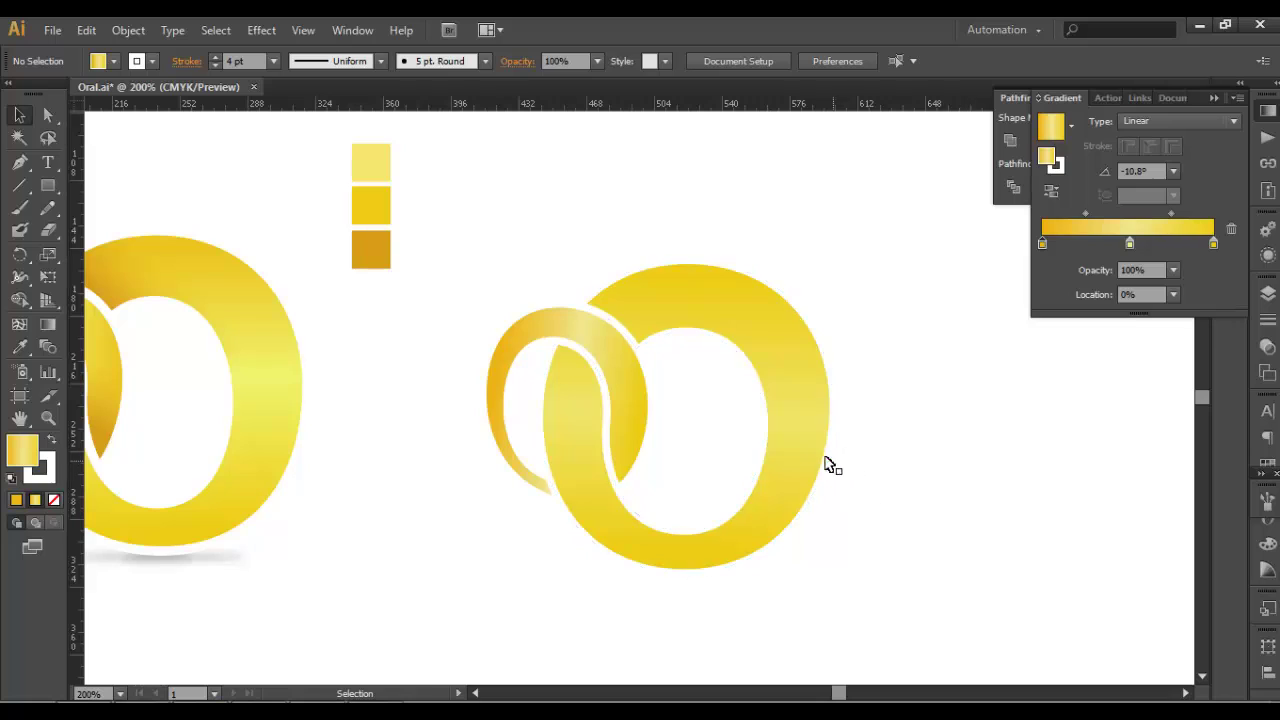
click(828, 462)
key(a)
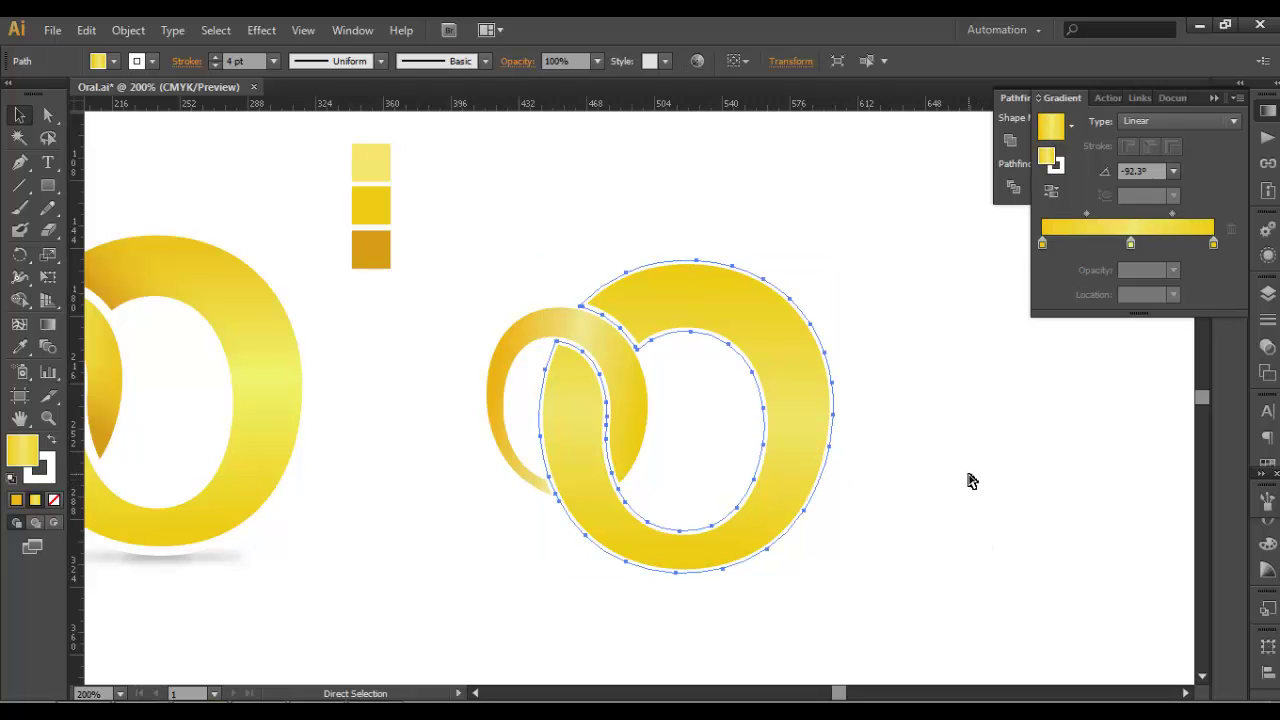
key(v)
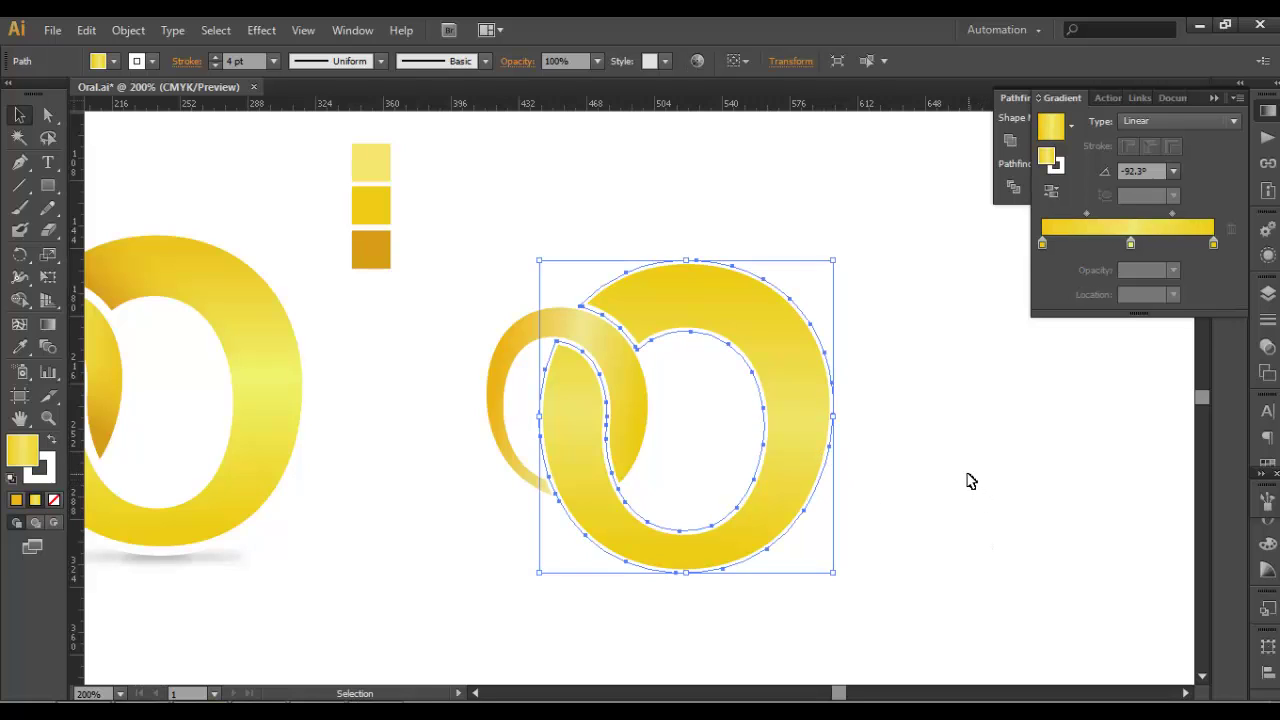
click(16, 500)
click(451, 457)
click(812, 402)
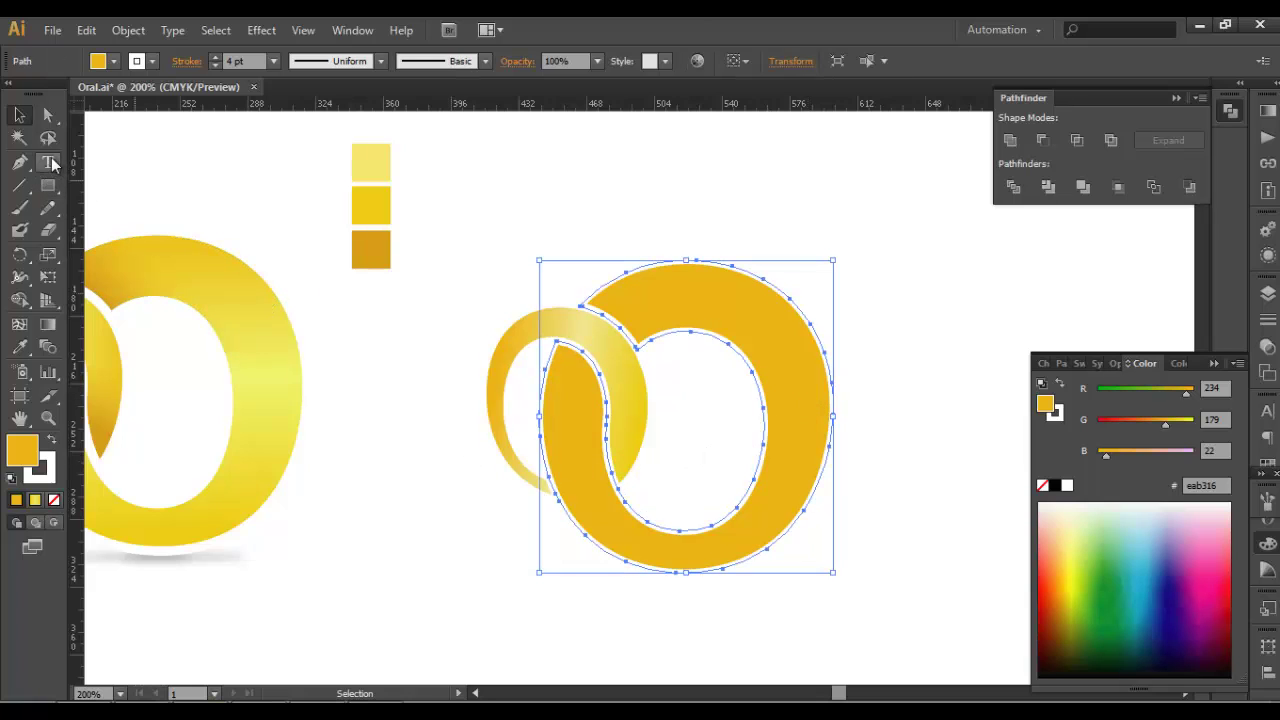
Expand the big O's fill and stroke into separate shapes and ungroup them.
click(128, 30)
click(159, 232)
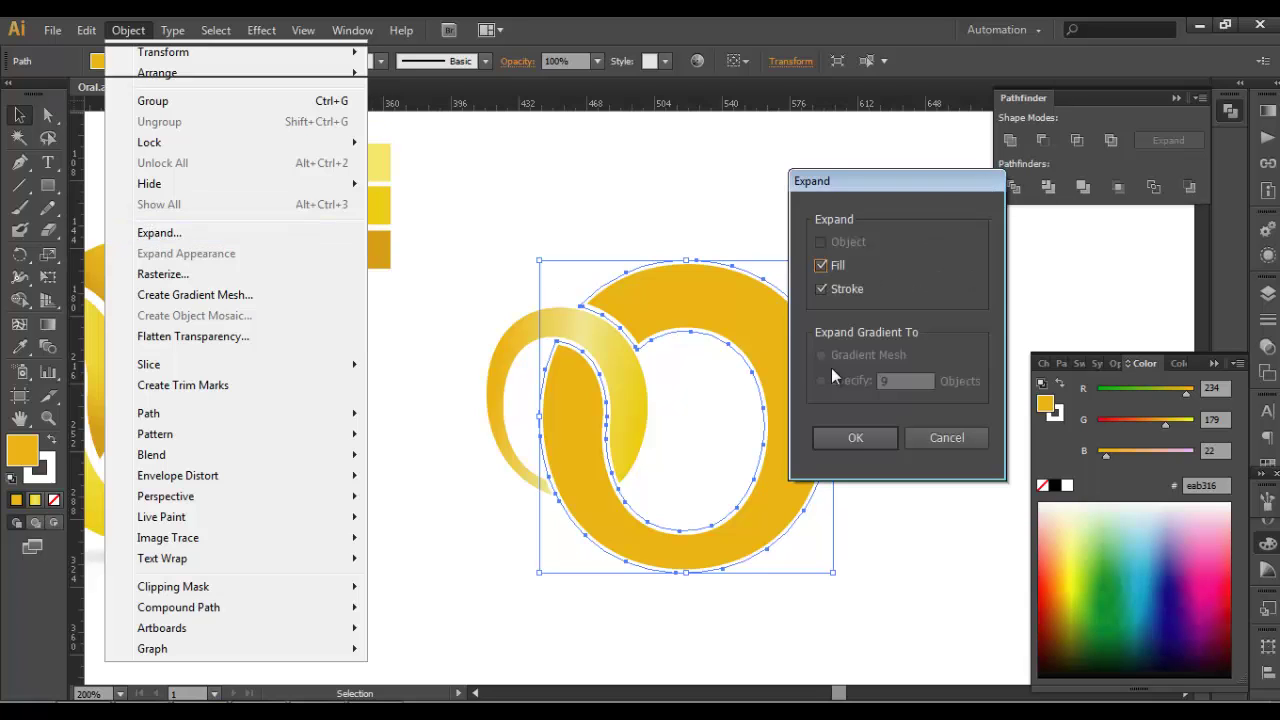
click(859, 437)
click(874, 409)
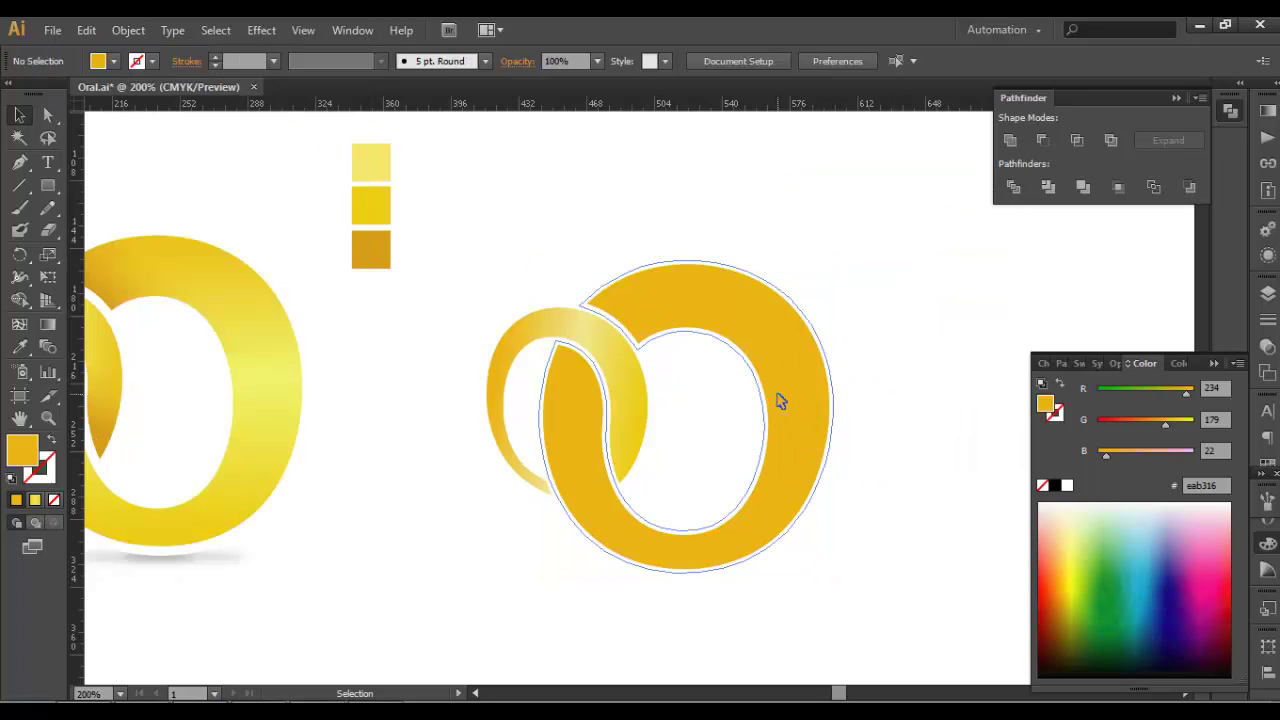
right_click(786, 403)
click(834, 506)
click(877, 413)
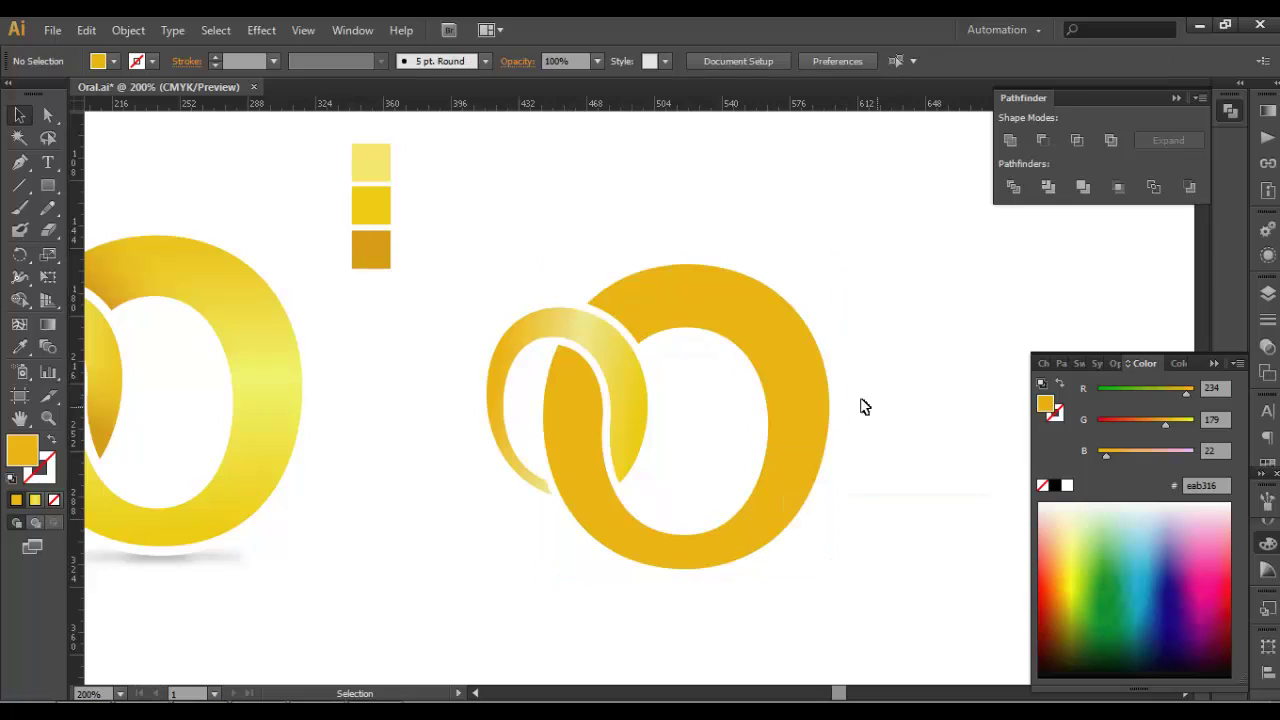
Subtract the big O's expanded white outline from its gold shape with Minus Front.
click(840, 386)
shift+click(800, 386)
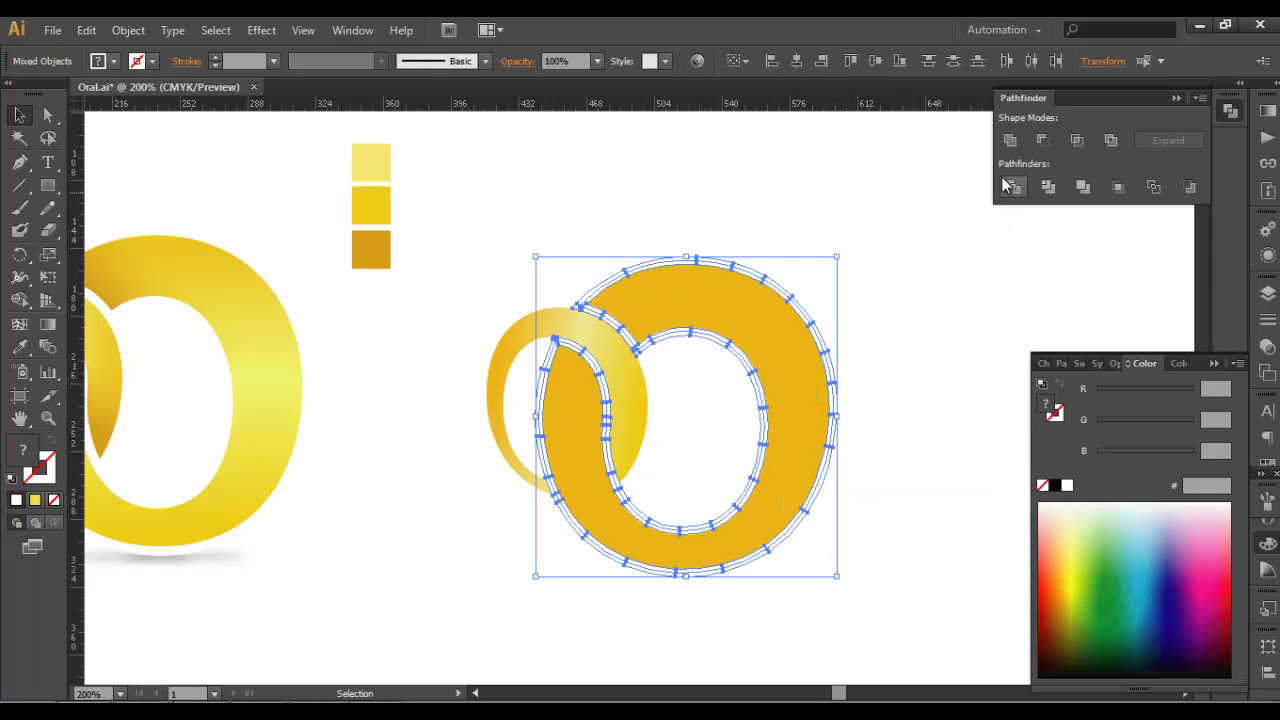
click(1041, 142)
click(880, 280)
click(775, 323)
click(881, 363)
click(814, 369)
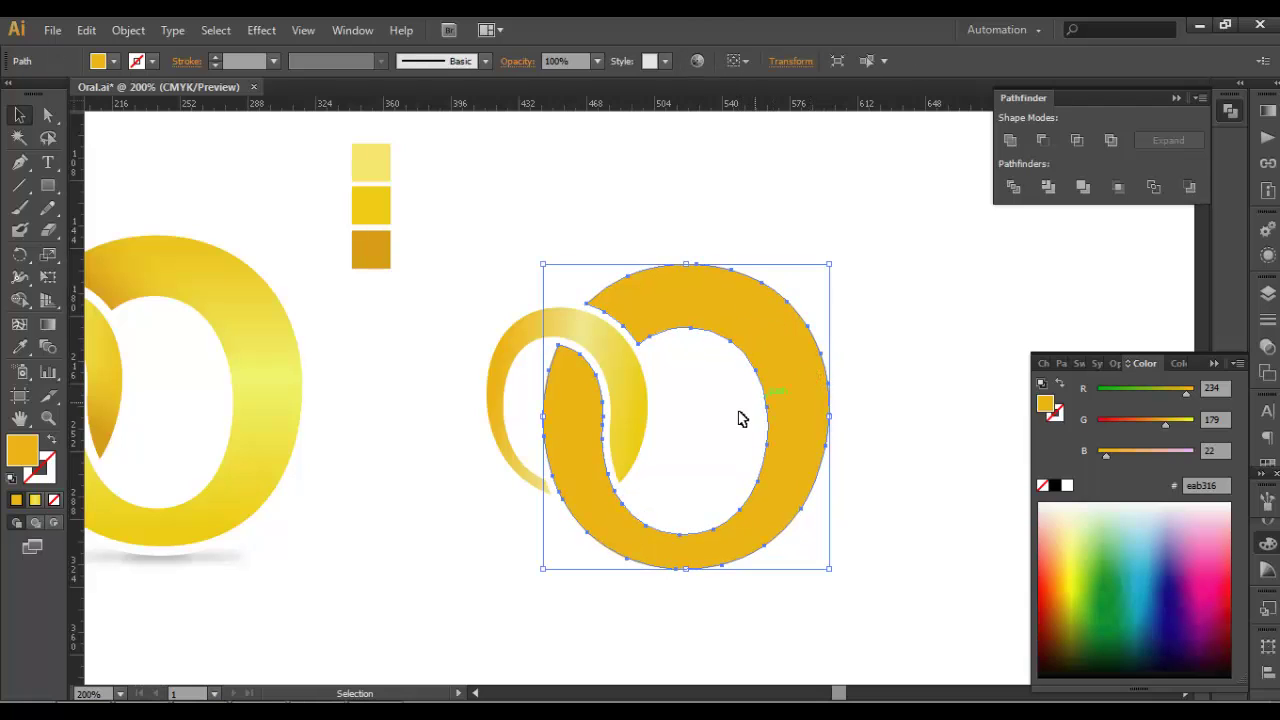
Try to expand the small loop's fill and stroke with its gradient specified as 9 objects.
click(517, 341)
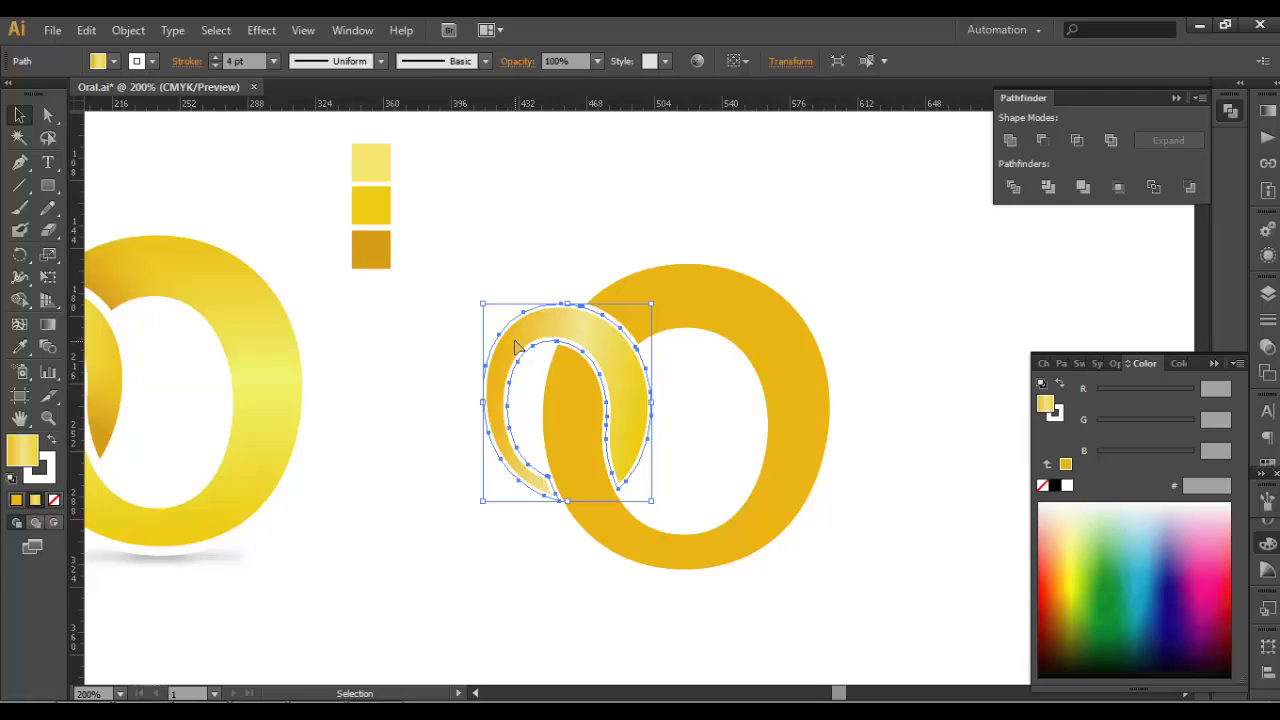
key(a)
key(v)
click(128, 30)
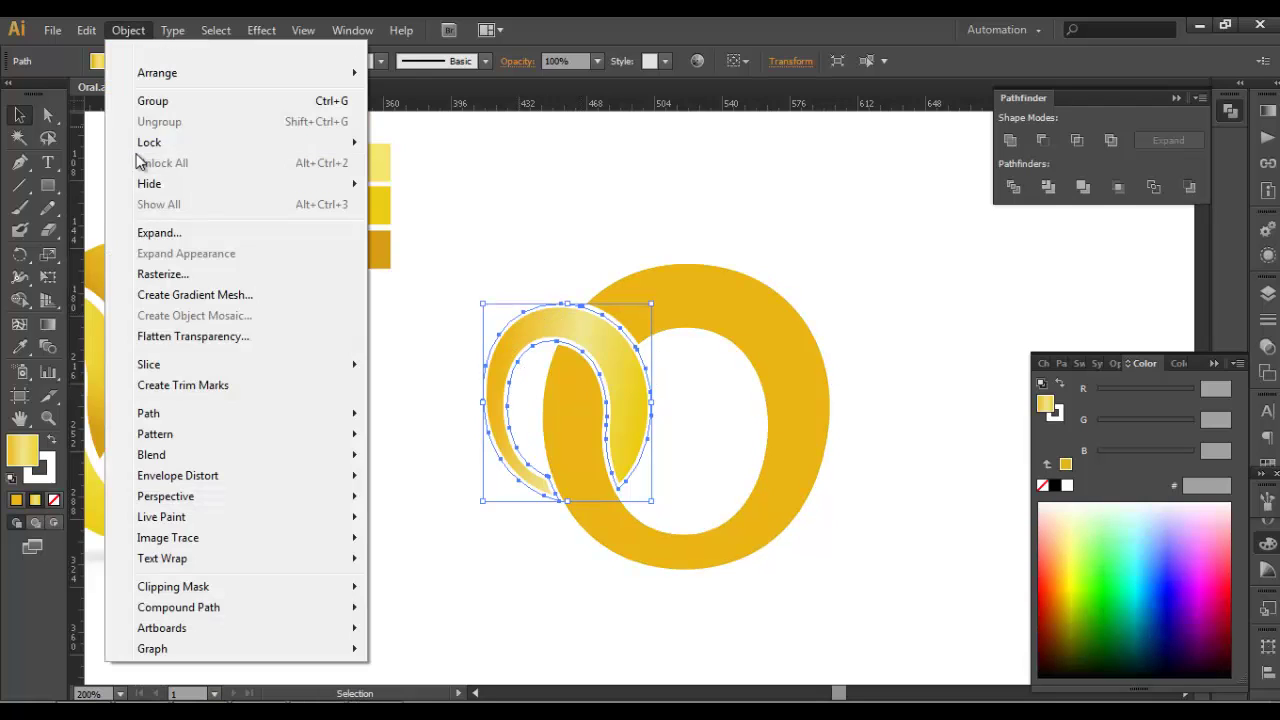
click(153, 237)
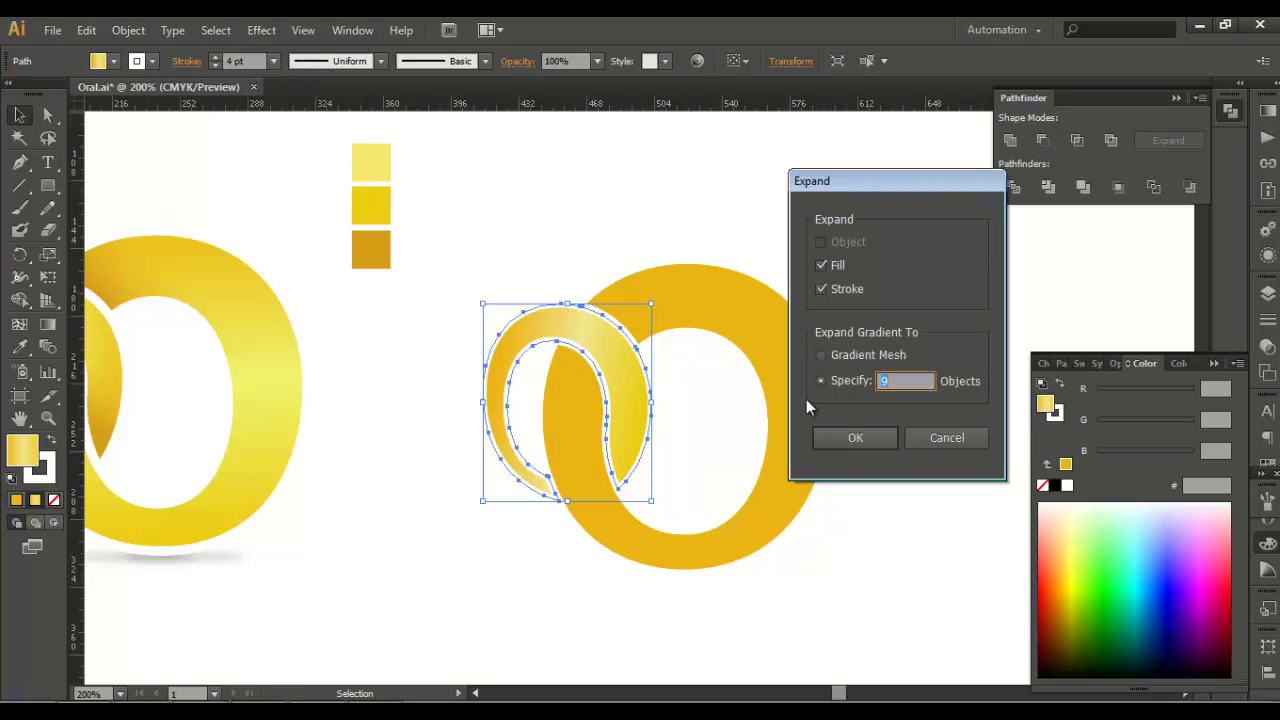
key(Return)
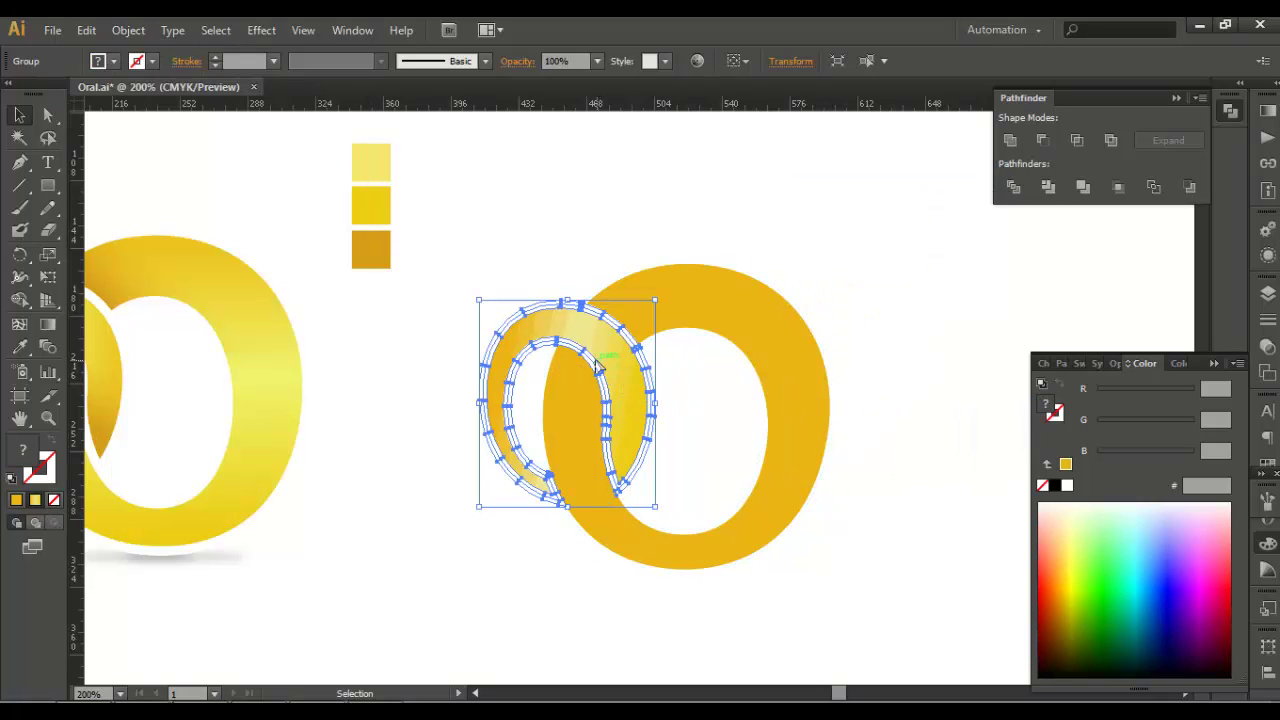
click(557, 266)
click(585, 337)
click(569, 258)
click(598, 318)
shift+click(598, 336)
click(572, 317)
click(530, 277)
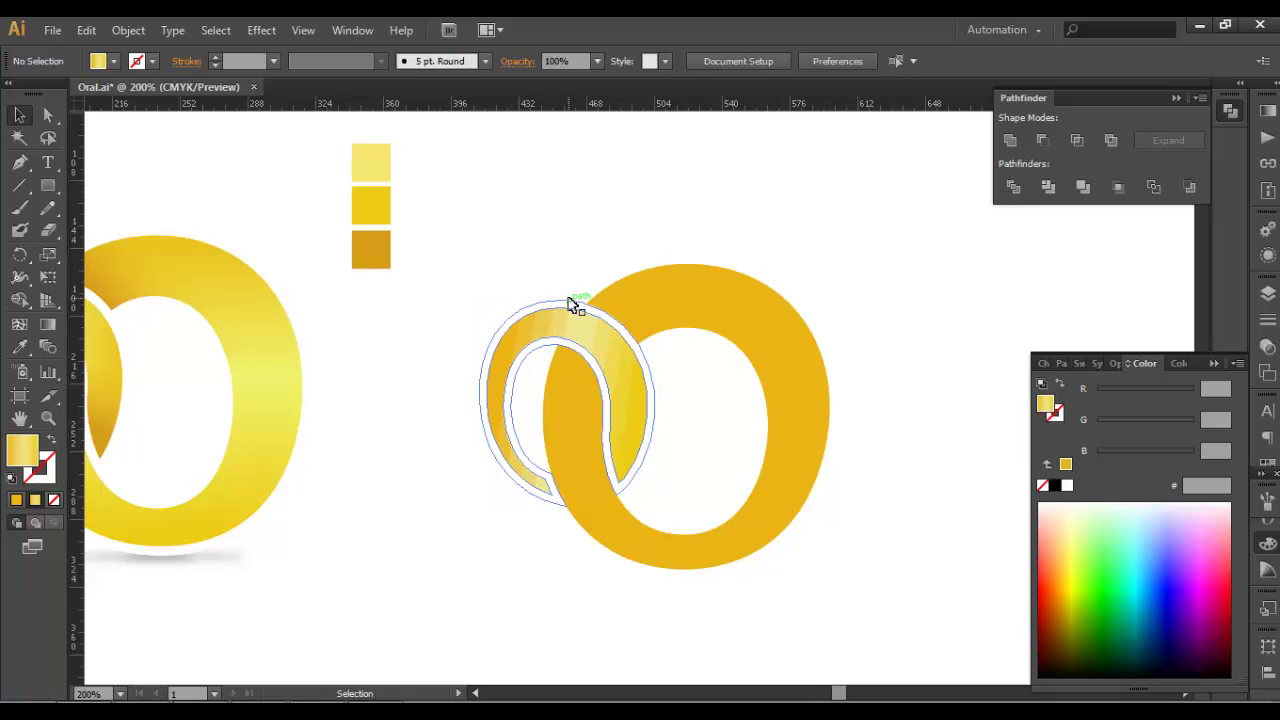
Replace the small loop's gradient with the solid gold fill e8b317.
key(a)
click(585, 301)
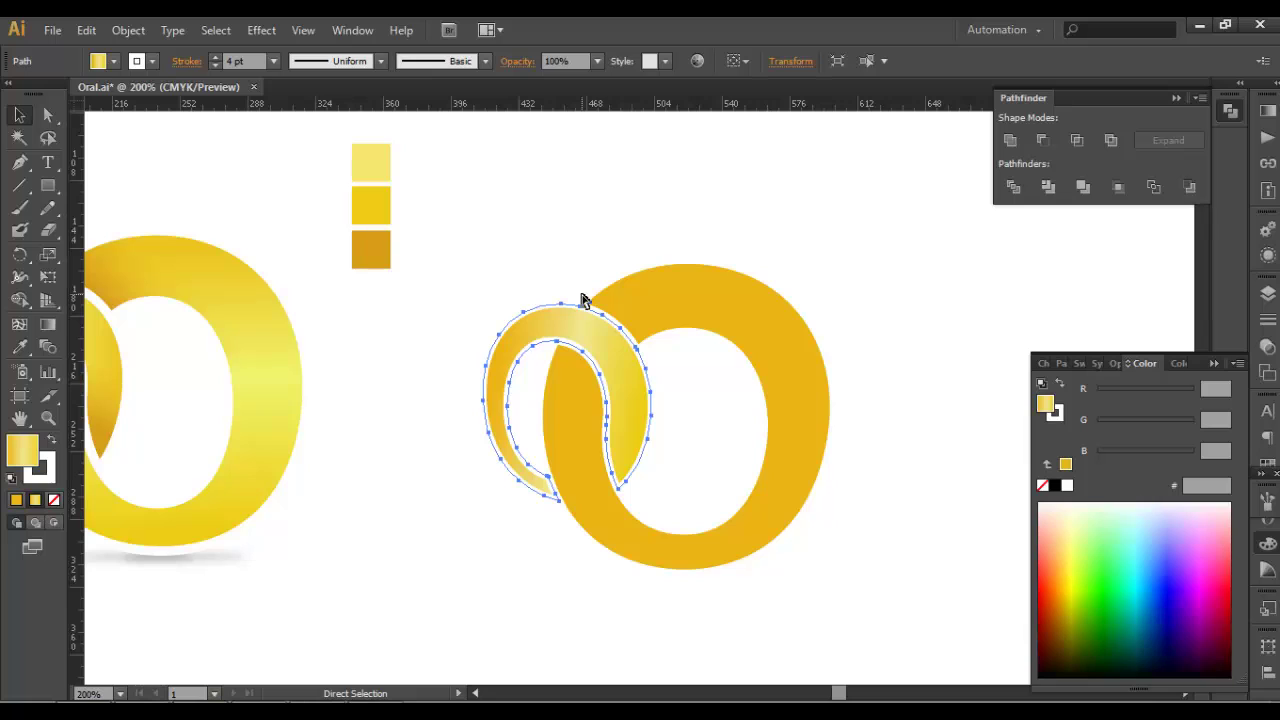
ctrl+click(558, 251)
click(589, 346)
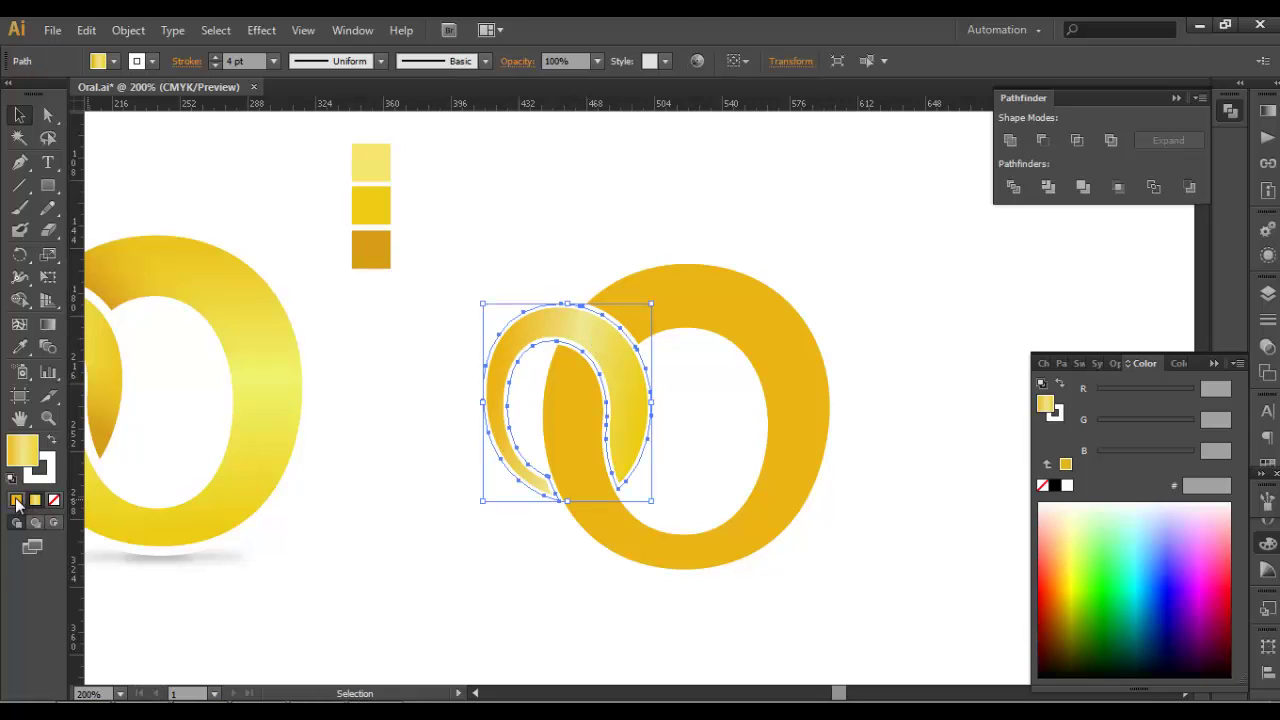
click(16, 501)
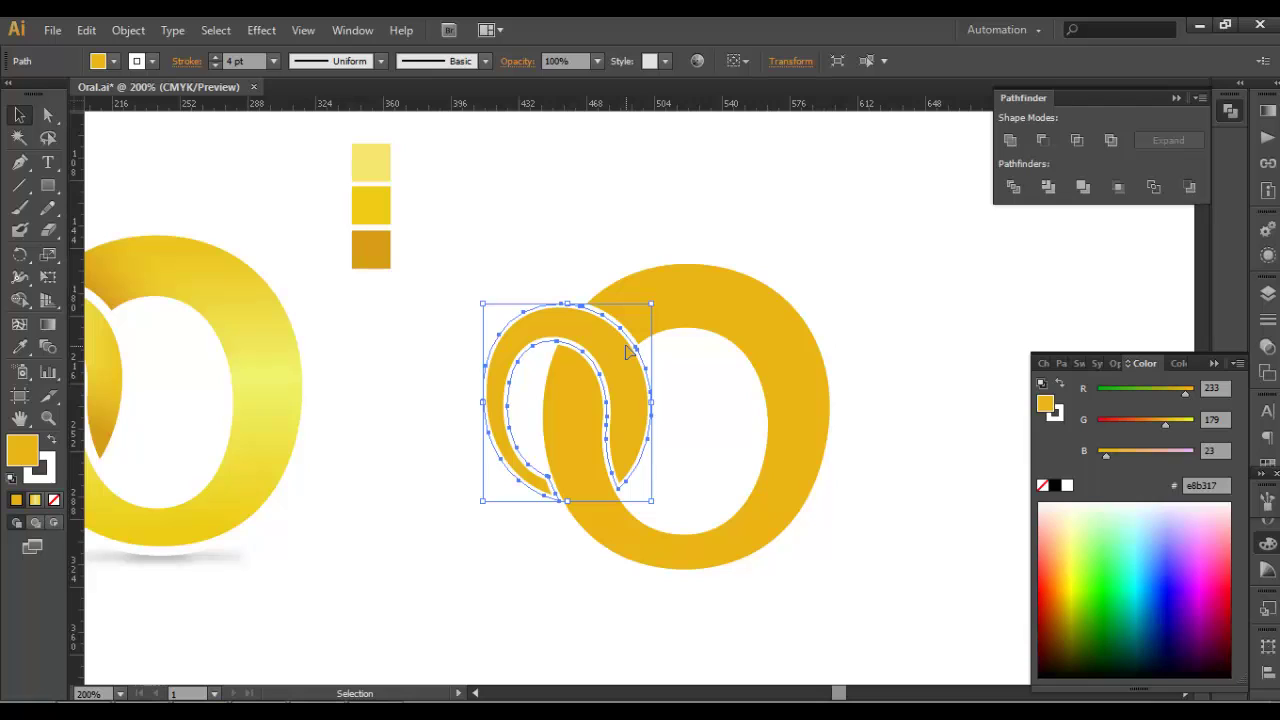
Expand the small loop's fill and stroke into separate shapes.
click(576, 258)
click(580, 302)
click(128, 30)
click(159, 232)
click(828, 438)
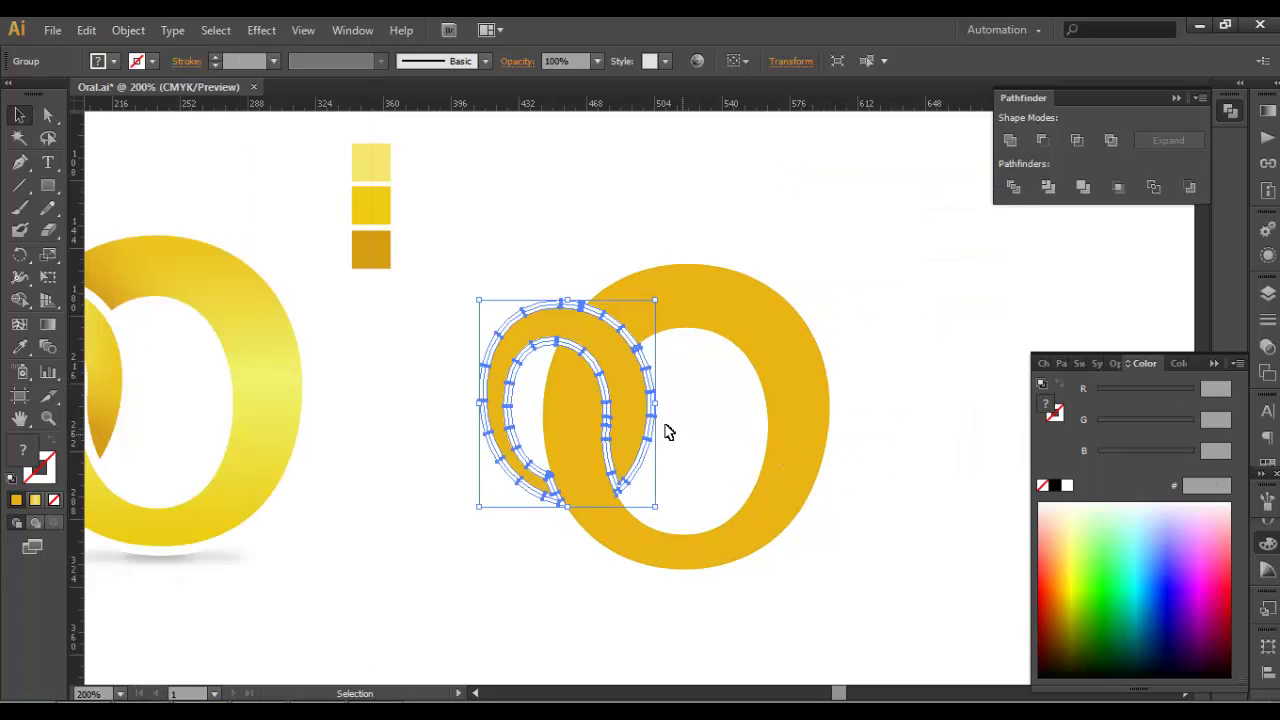
Subtract the small loop's expanded white outline from its gold shape with Minus Front.
click(576, 305)
click(1048, 143)
click(813, 197)
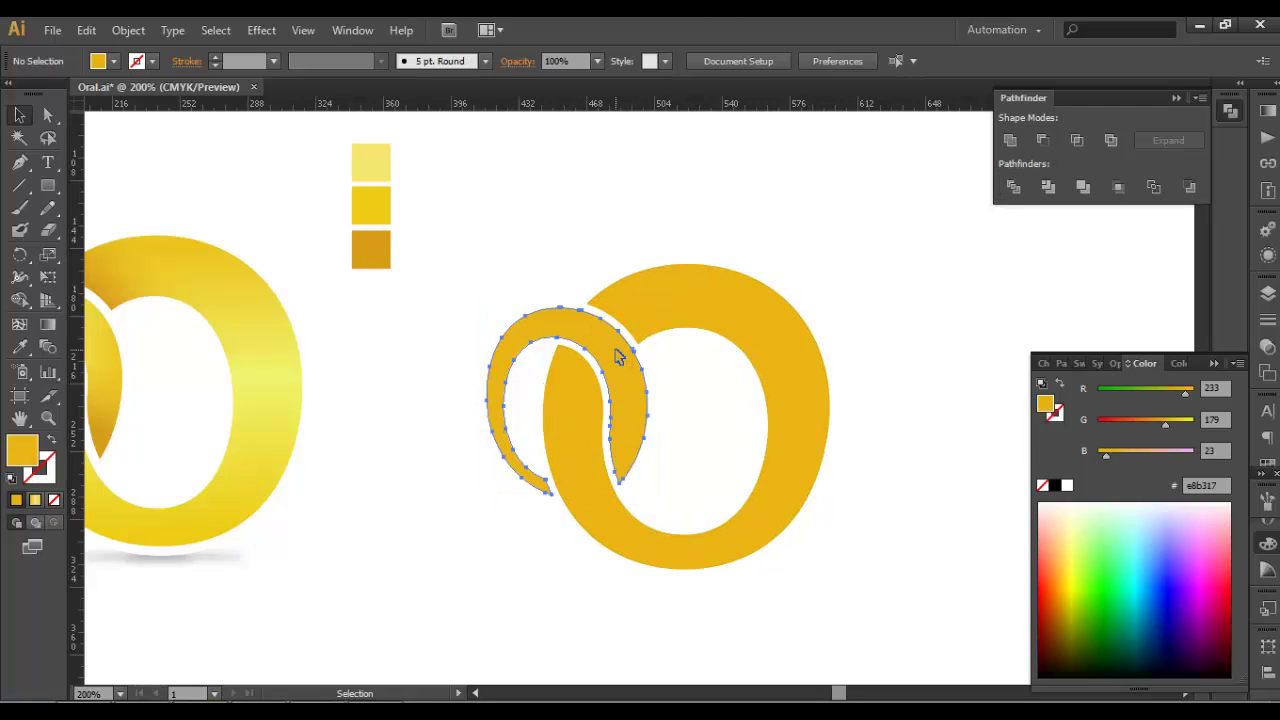
click(617, 357)
click(724, 316)
click(840, 313)
click(571, 409)
click(440, 360)
Draw a straight line diagonally across the big O, from beyond its upper right to its lower left, with a gold stroke.
drag(25, 193, 100, 186)
drag(891, 309, 547, 535)
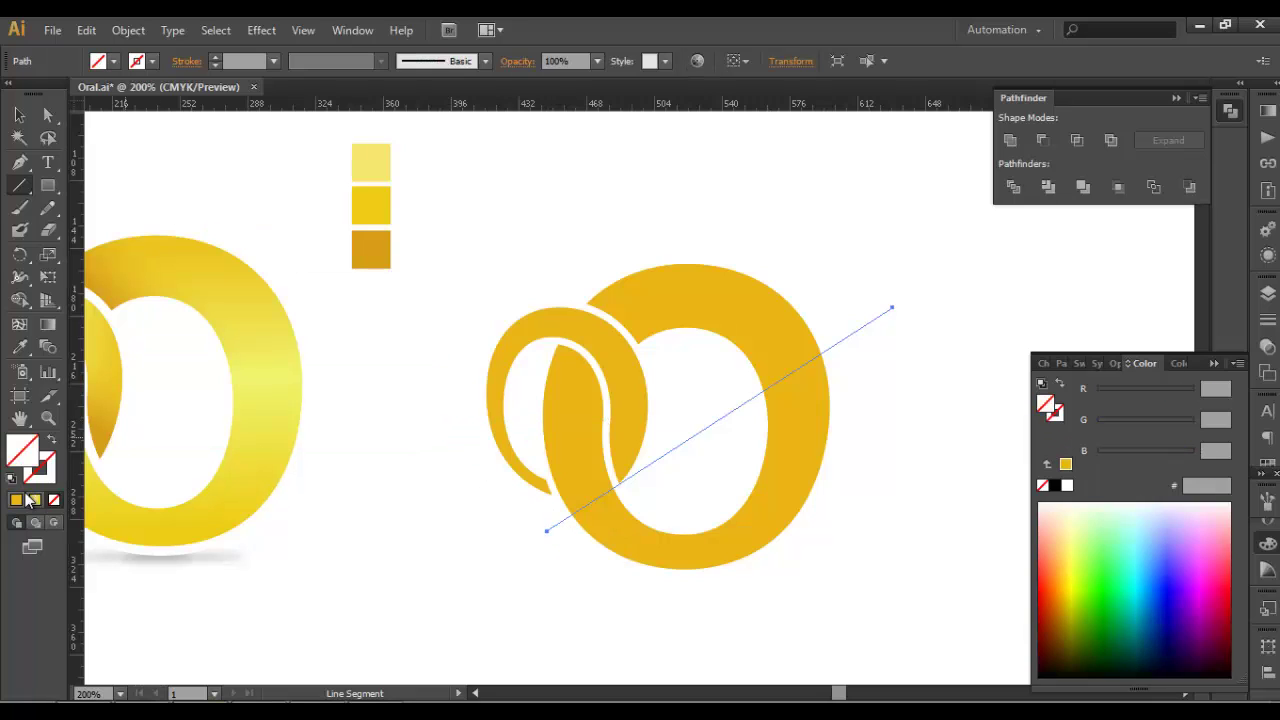
click(16, 501)
click(51, 438)
Move the solid gold big O together with the diagonal line down and to the right, clear of the small loop.
click(17, 116)
shift+click(806, 424)
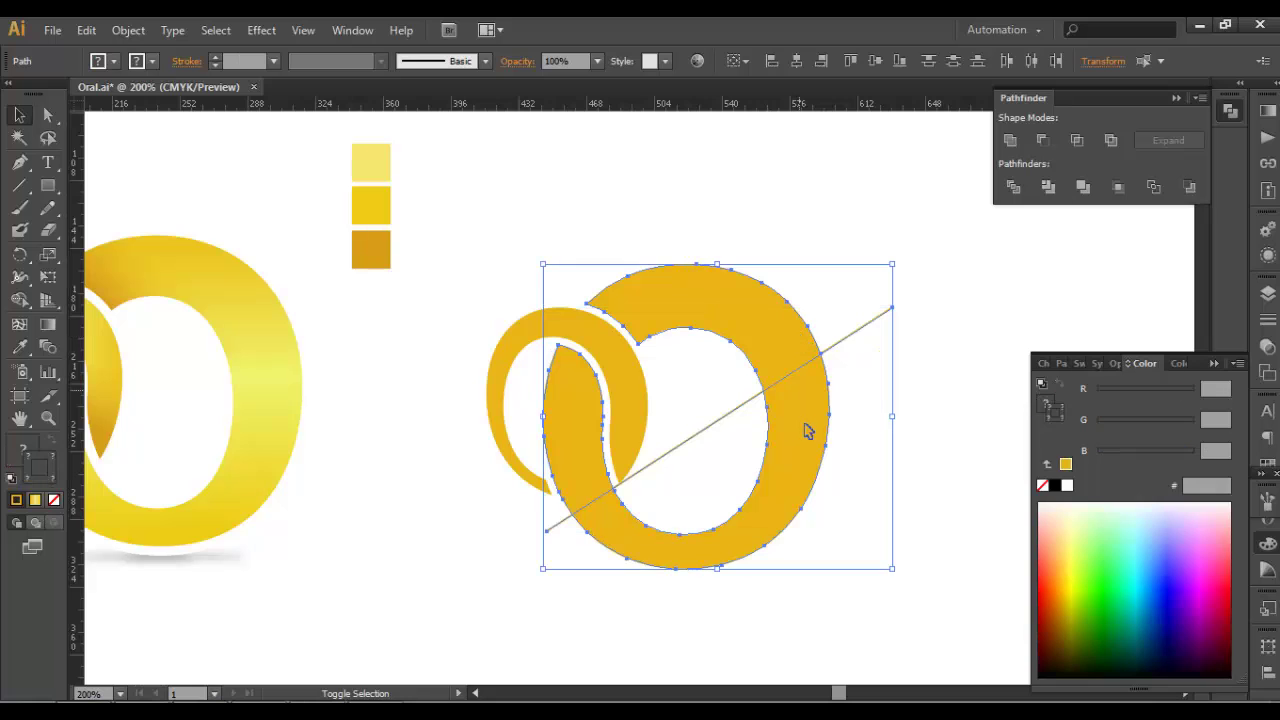
drag(806, 442, 991, 623)
key(space)
drag(906, 544, 778, 443)
Divide the solid big O along the diagonal line with Divide Objects Below and delete its lower part.
drag(910, 376, 951, 404)
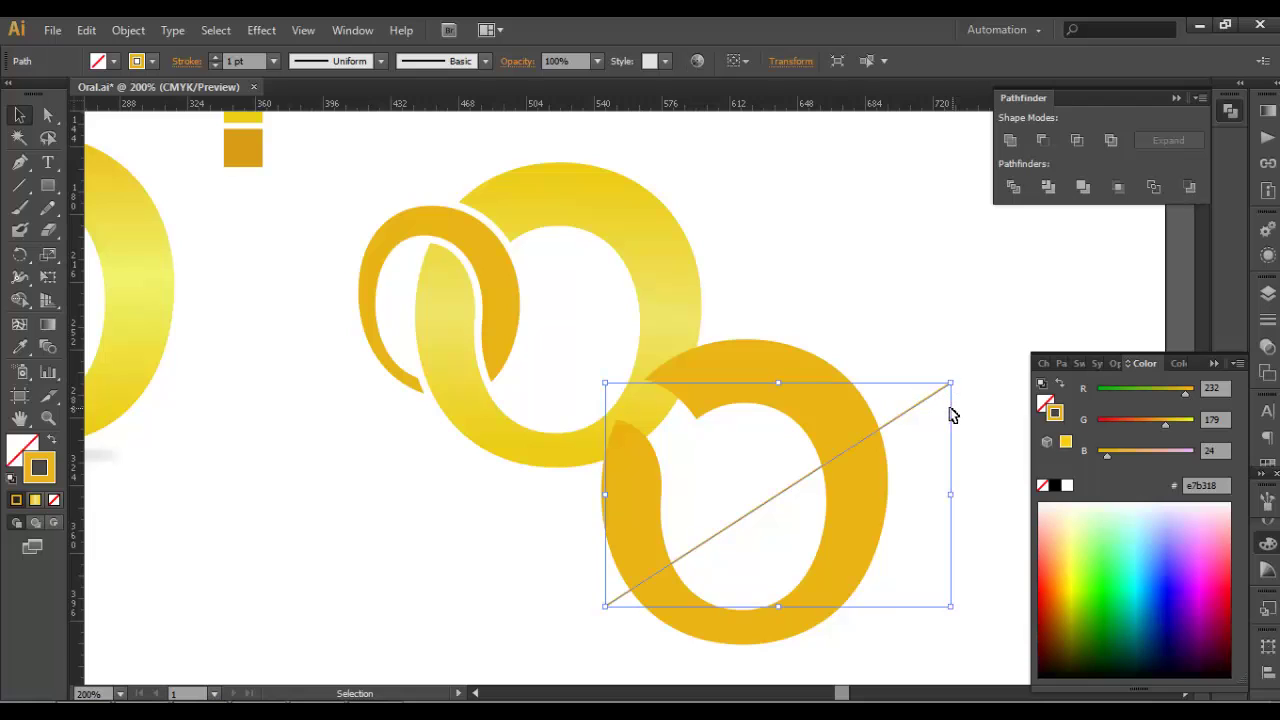
click(128, 29)
mouse_move(198, 415)
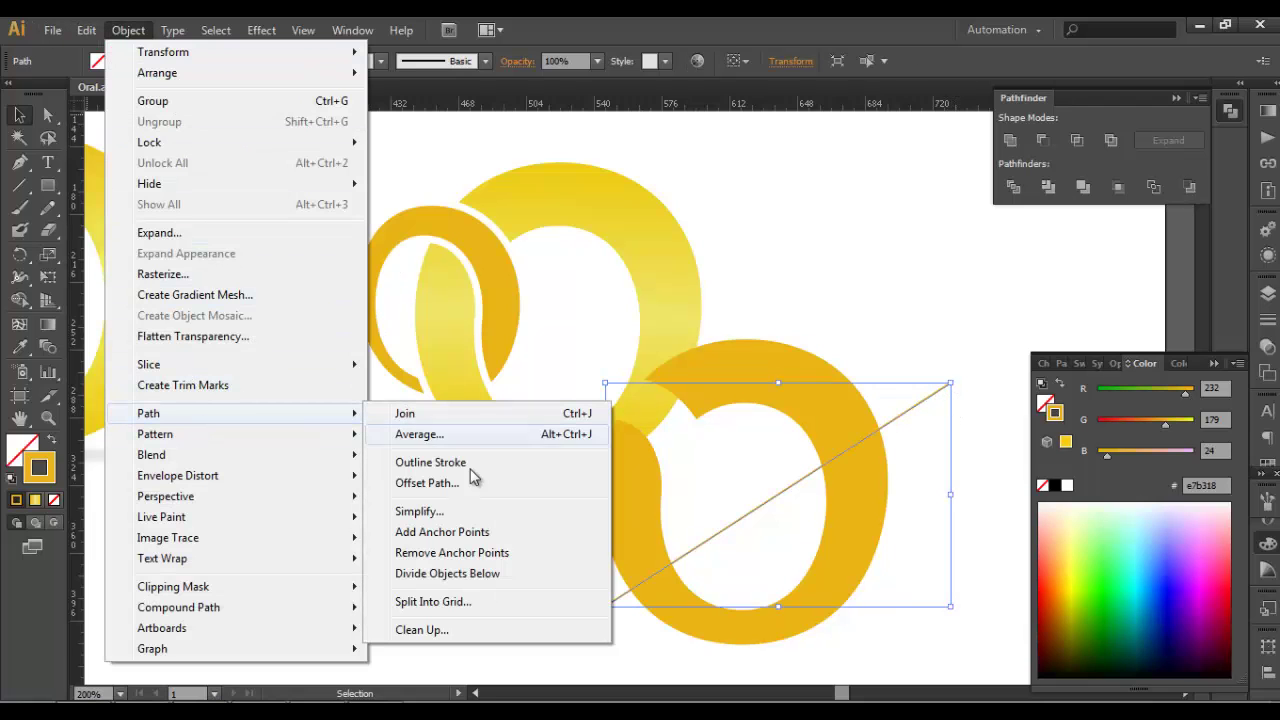
click(477, 573)
click(925, 577)
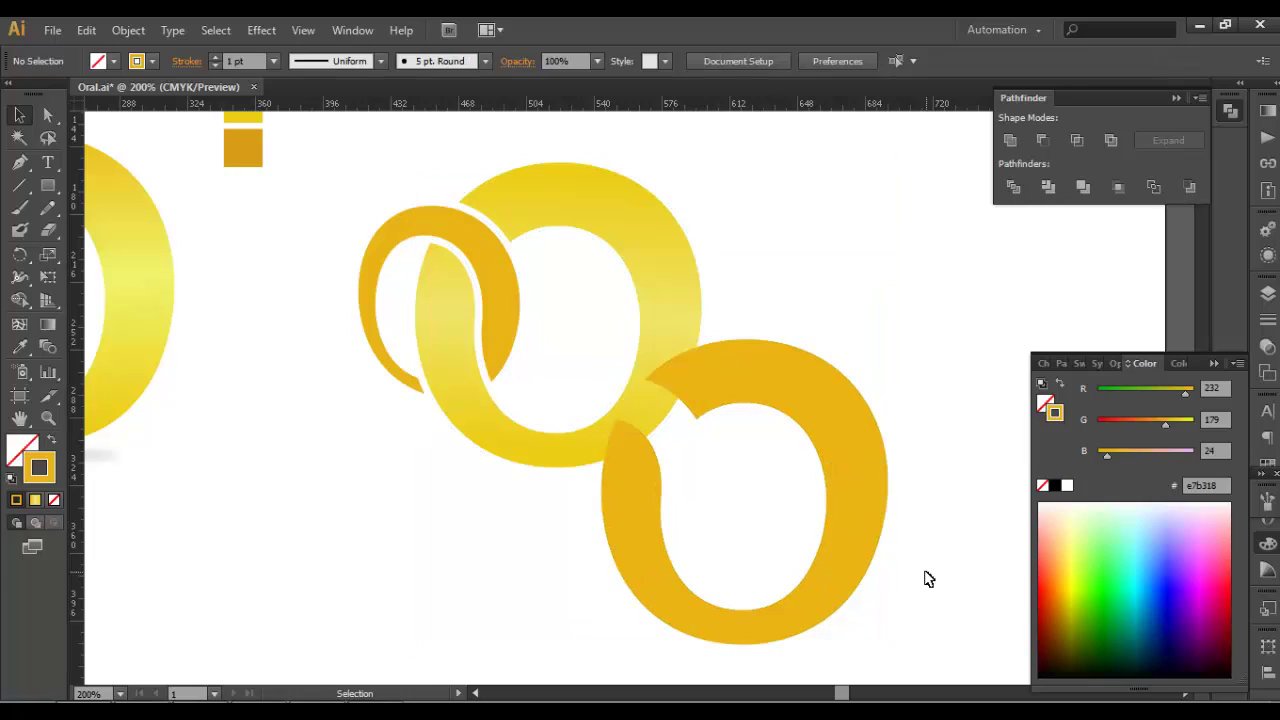
click(880, 561)
key(Delete)
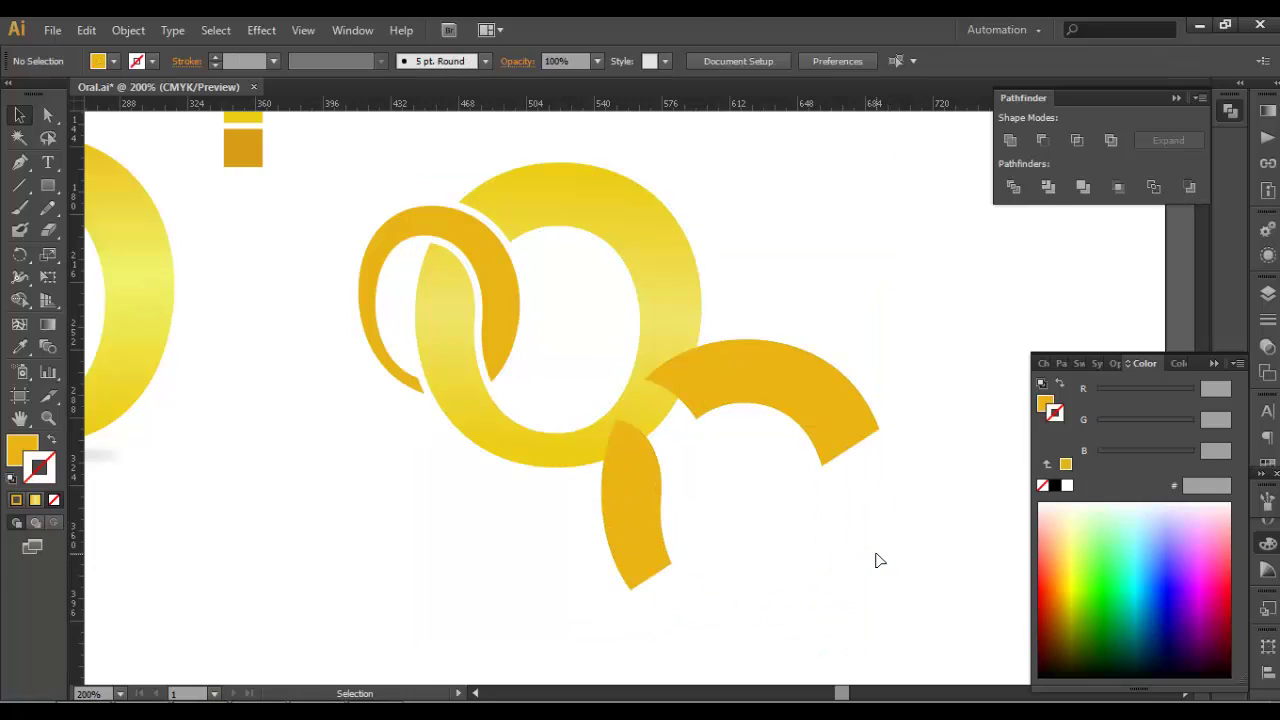
Move the two remaining solid pieces back onto the gradient big O, aligning their edges exactly with it.
click(835, 408)
click(623, 534)
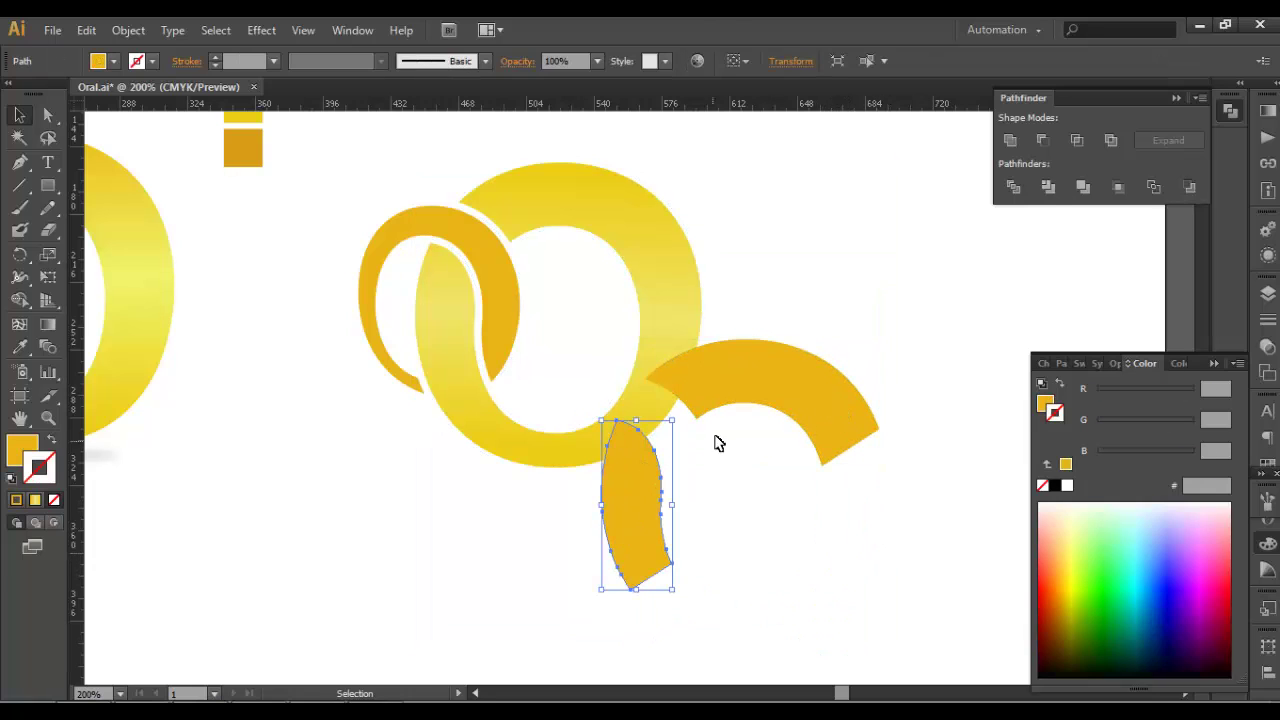
shift+click(750, 388)
scroll(706, 395, up, 2)
drag(706, 396, 795, 560)
drag(795, 560, 417, 204)
scroll(320, 245, up, 3)
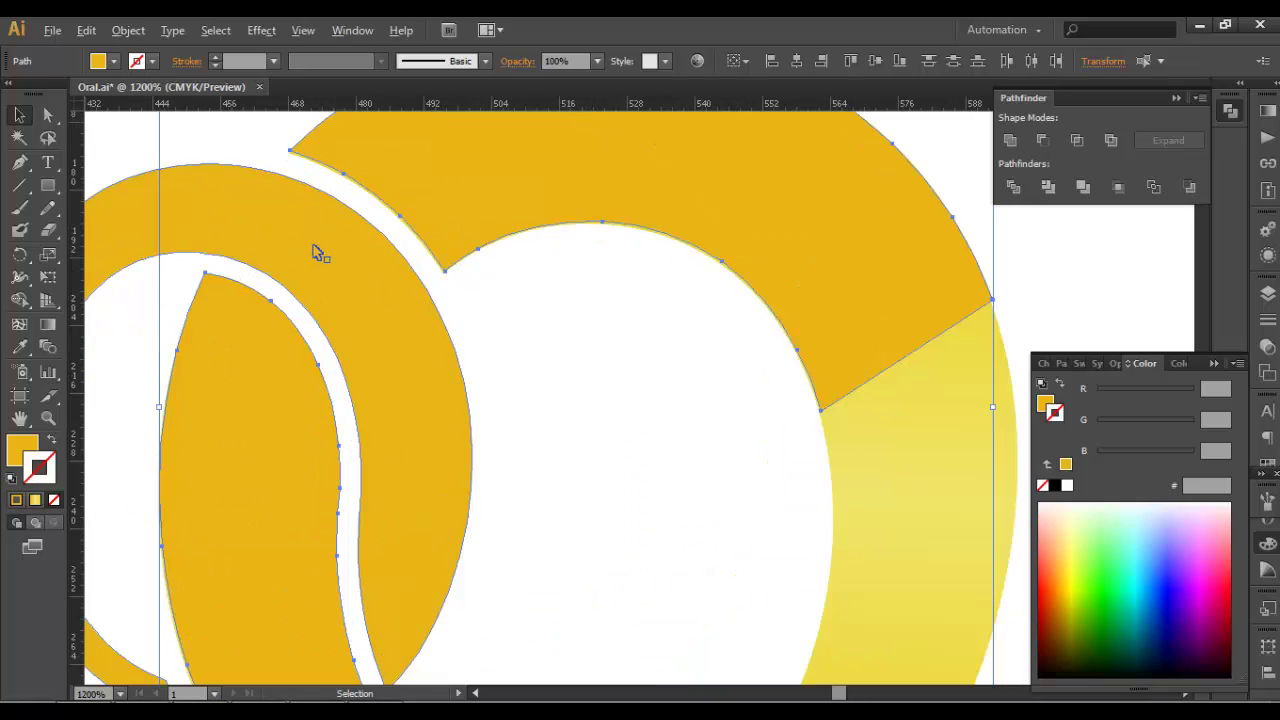
scroll(316, 249, up, 3)
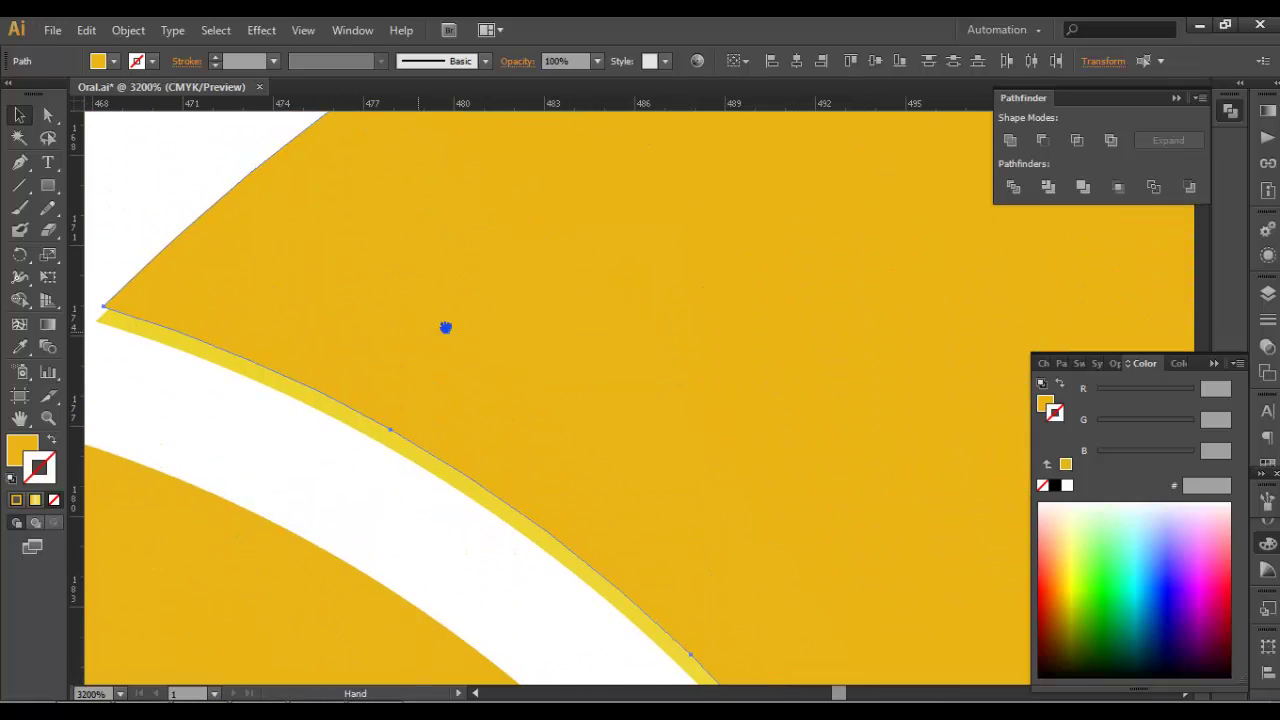
drag(421, 331, 509, 331)
drag(384, 311, 379, 318)
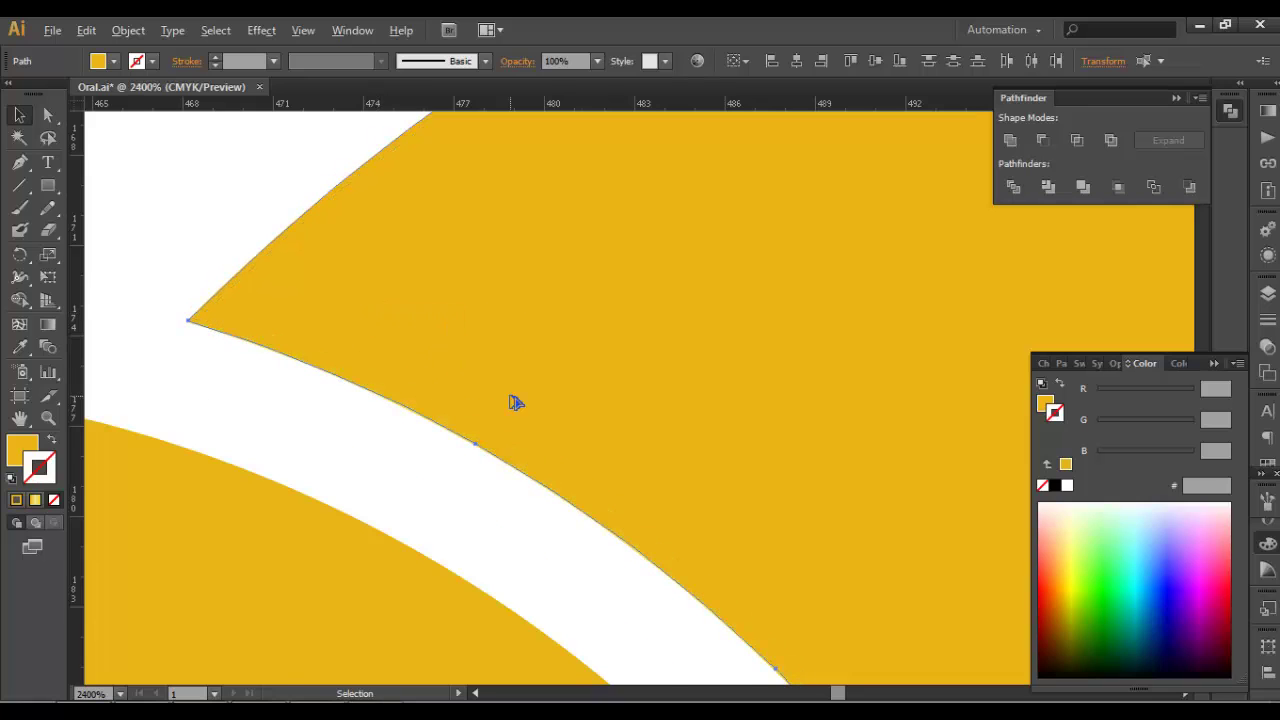
scroll(600, 410, down, 5)
scroll(615, 421, down, 4)
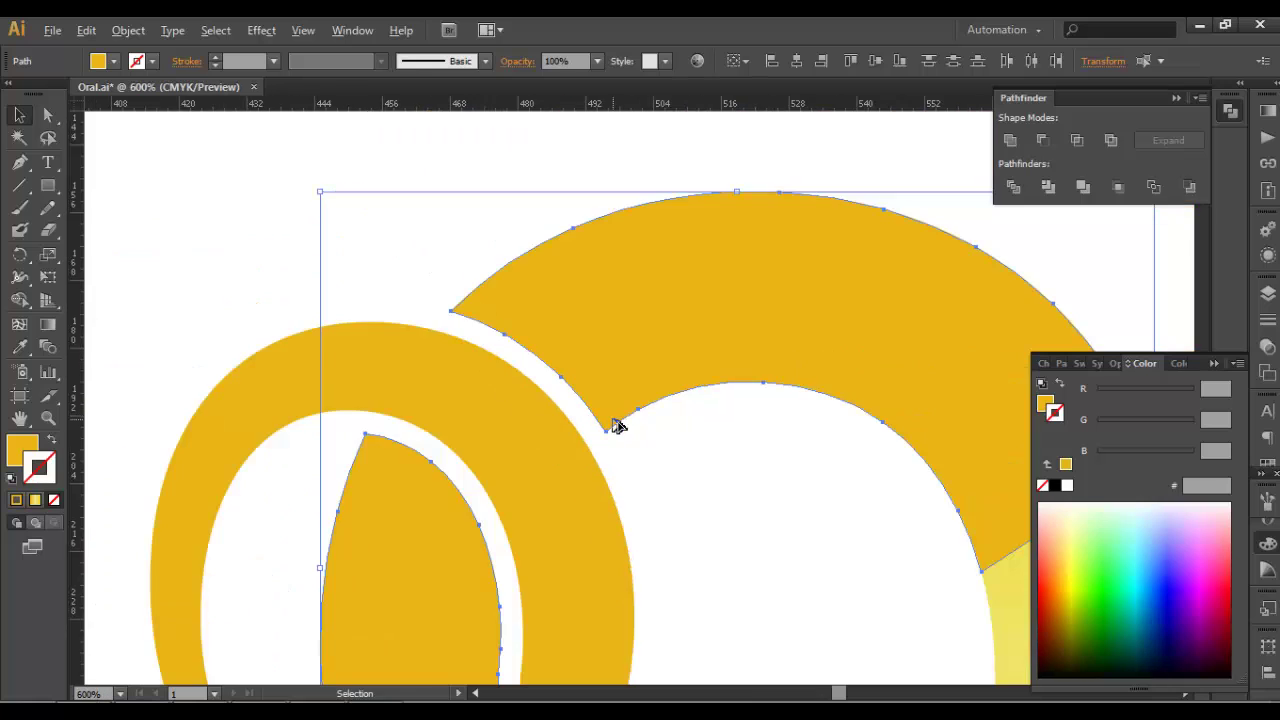
Draw a slightly slanted line across the middle of the small loop and give it a gold stroke.
click(403, 337)
click(448, 400)
click(21, 188)
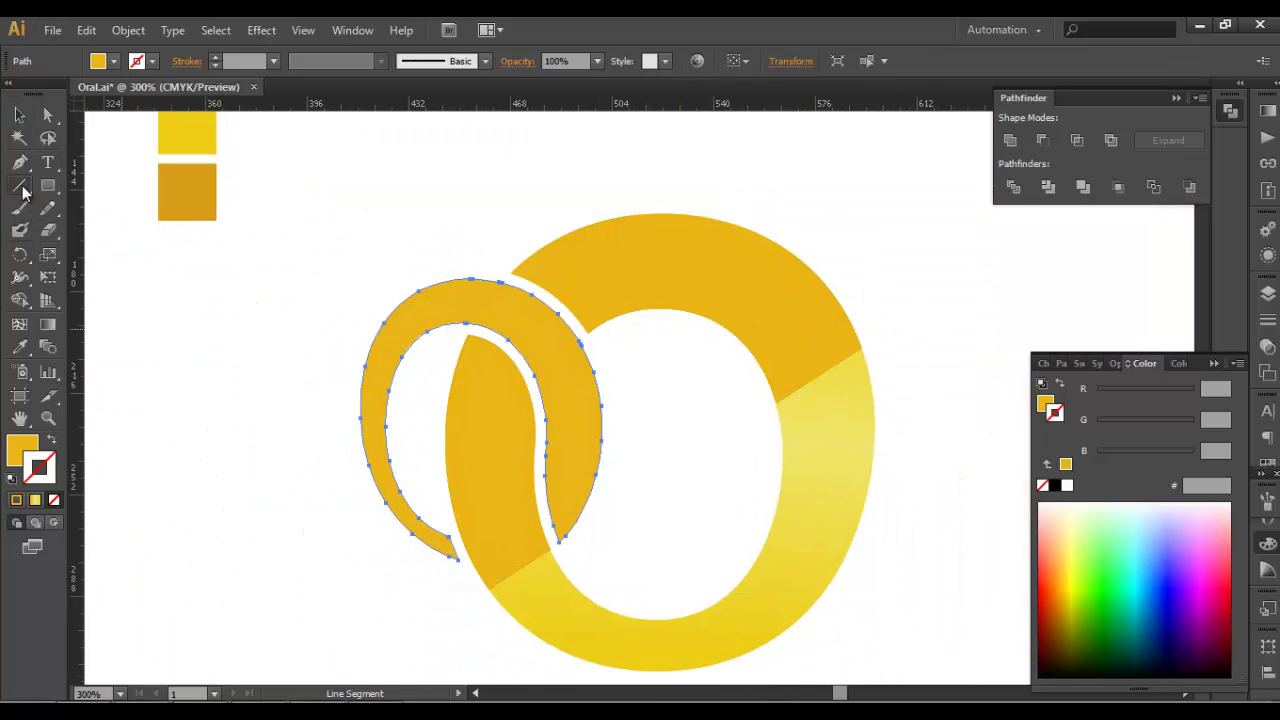
drag(655, 399, 248, 455)
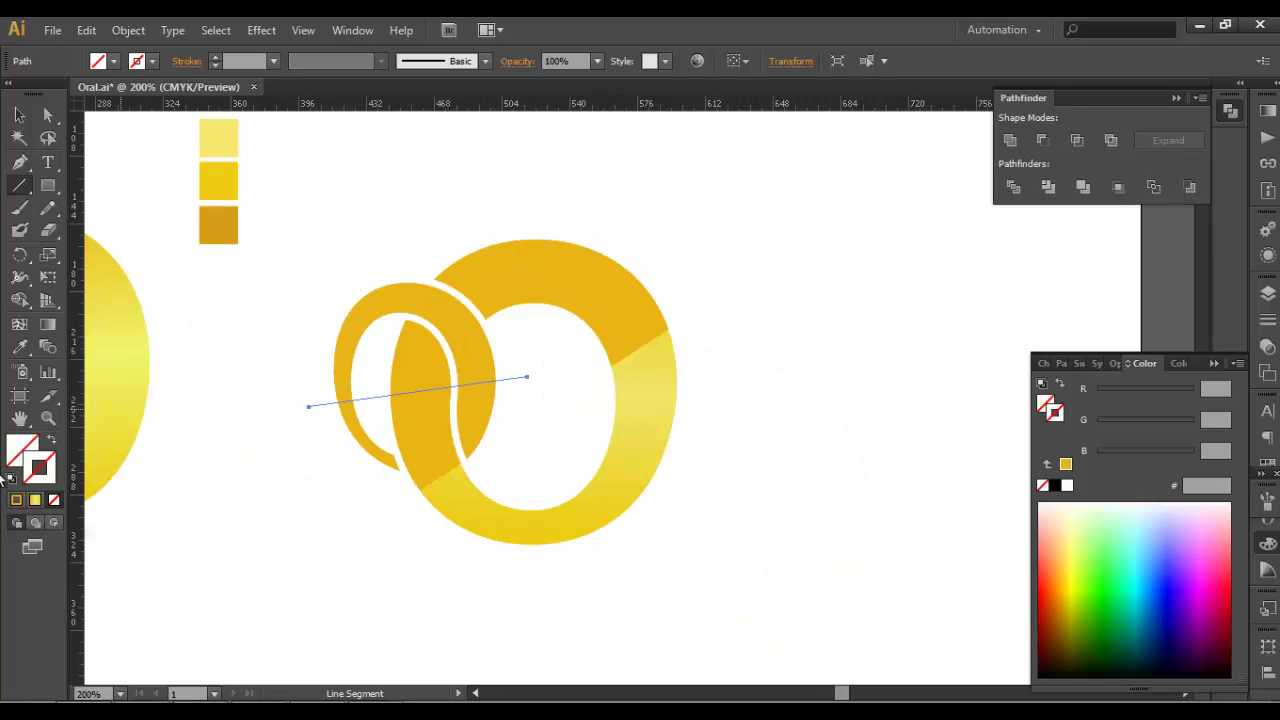
click(16, 500)
Place a copy of the small loop and its slanted line in the empty area to the right of the big O.
key(v)
shift+click(364, 322)
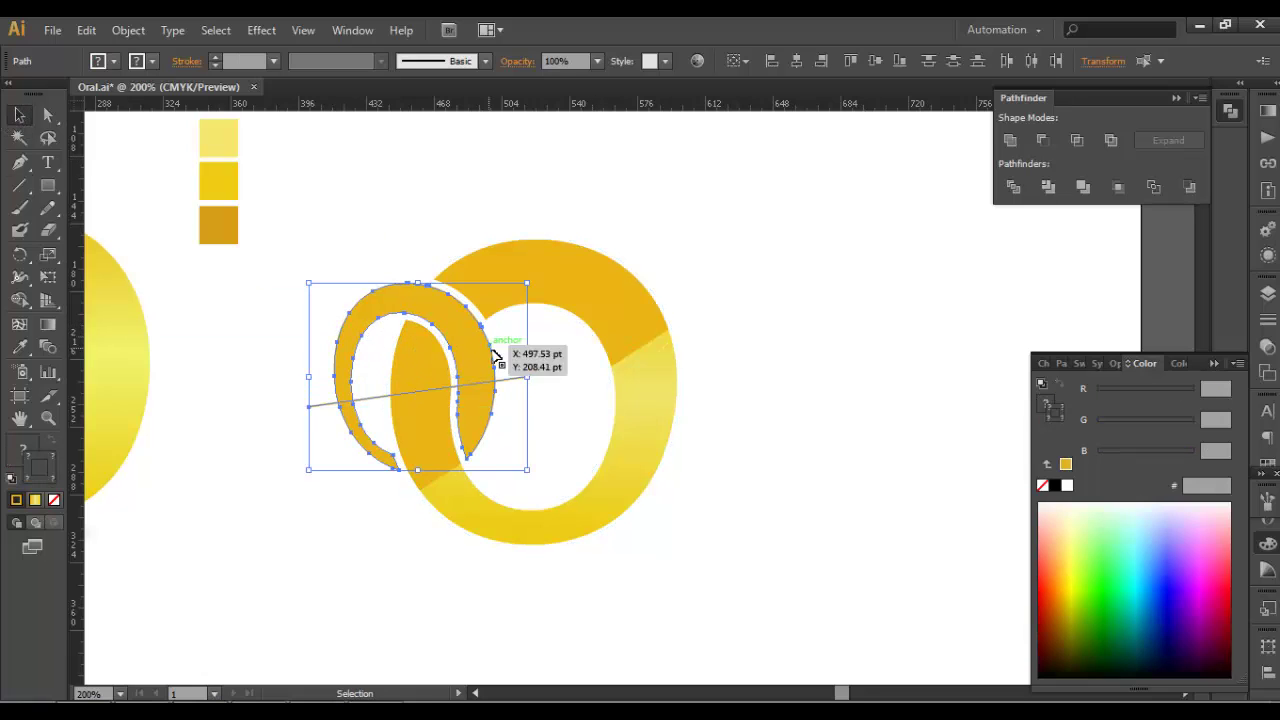
scroll(514, 377, right, 1)
drag(410, 362, 837, 366)
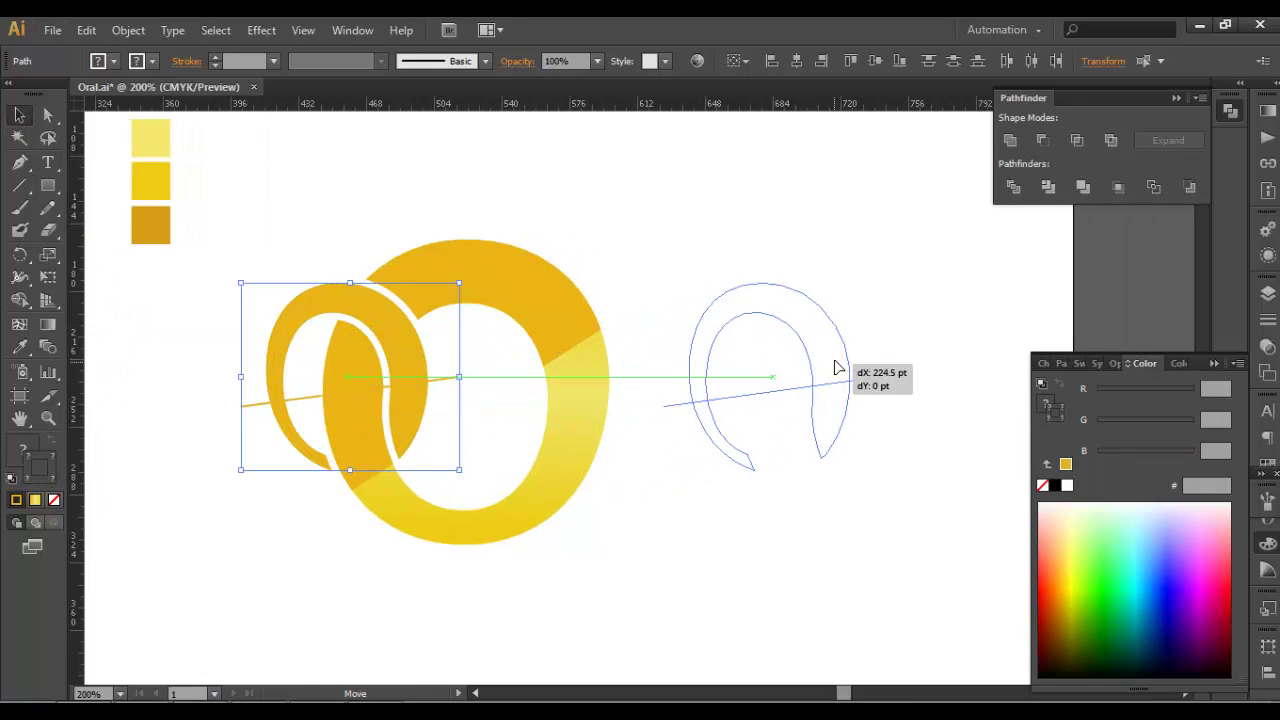
scroll(790, 450, right, 1)
Divide the copied small loop along the slanted line with Divide Objects Below and delete its upper arch.
click(757, 500)
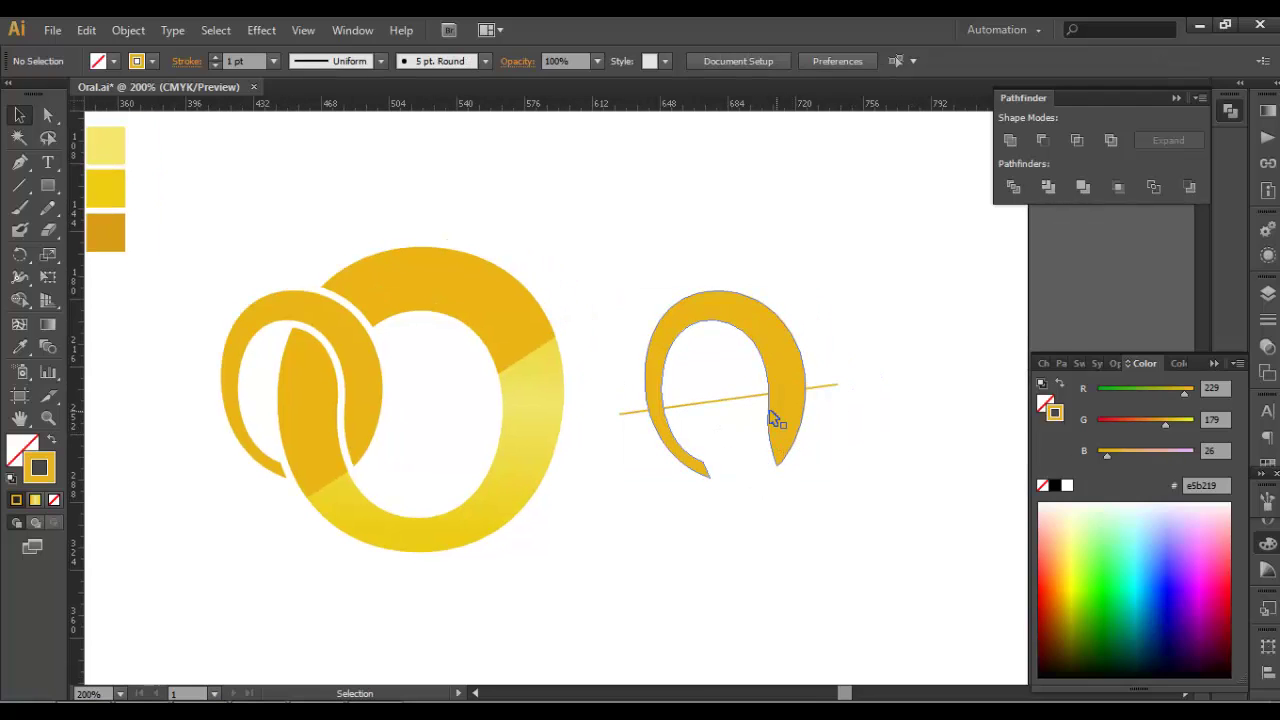
click(737, 400)
scroll(116, 162, left, 1)
click(127, 30)
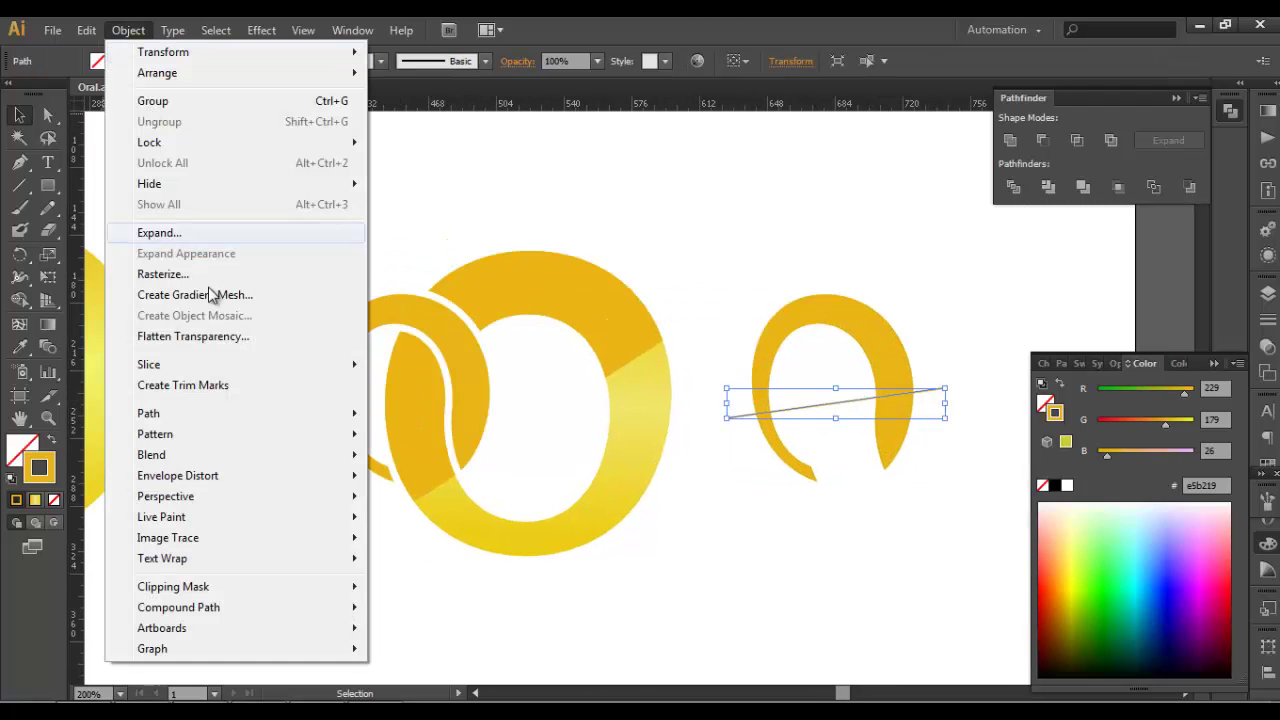
mouse_move(200, 413)
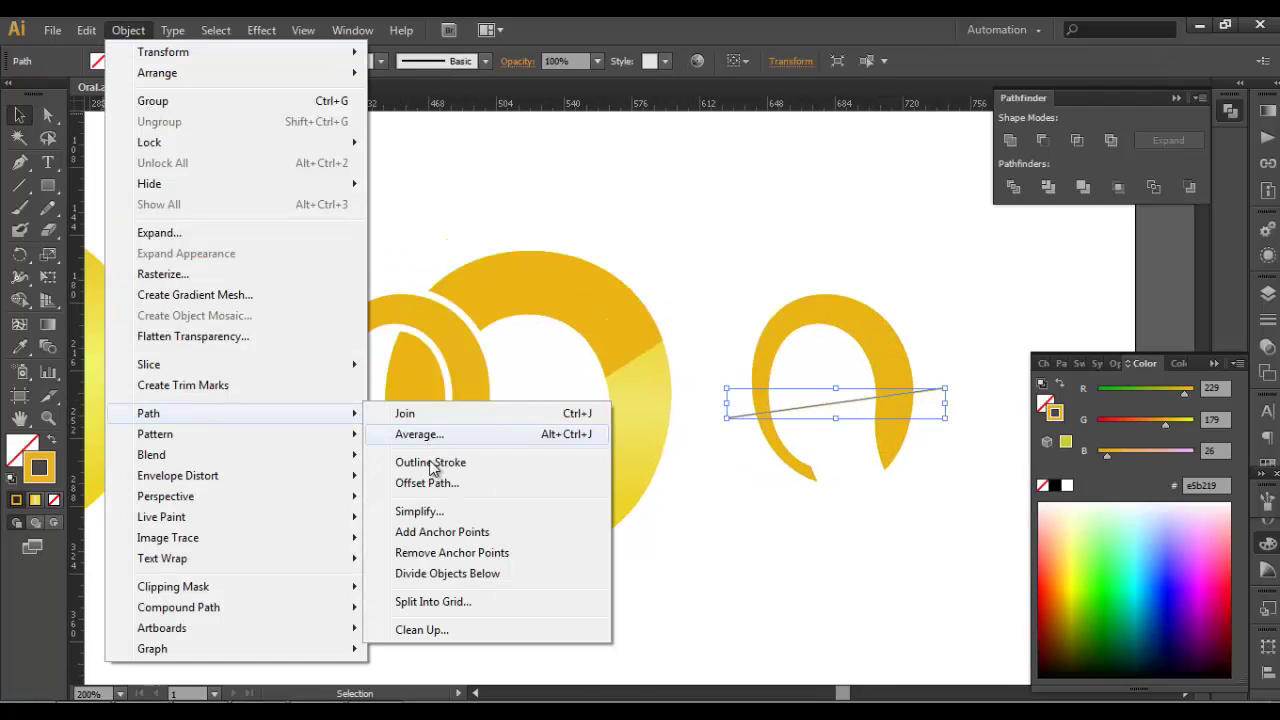
click(447, 574)
click(717, 489)
scroll(717, 489, right, 1)
click(818, 345)
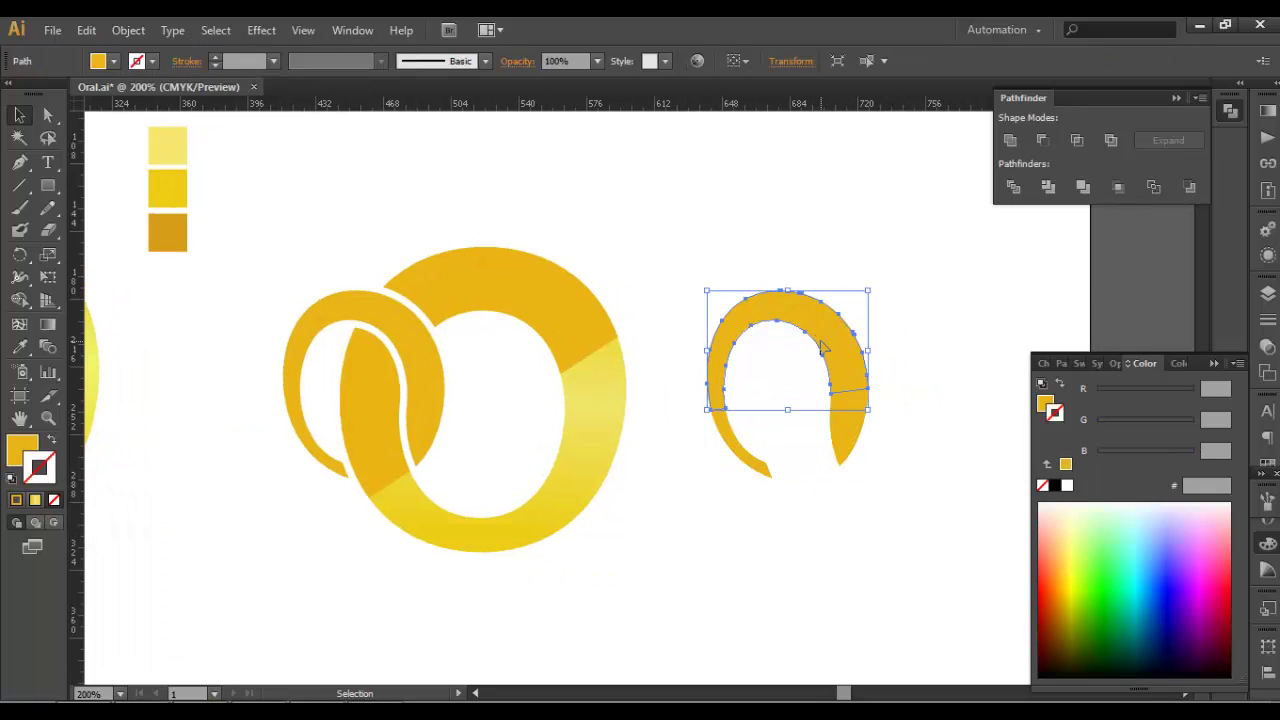
key(Delete)
Move the two solid end pieces back onto the gradient small loop, aligning their edges with it.
drag(898, 536, 691, 411)
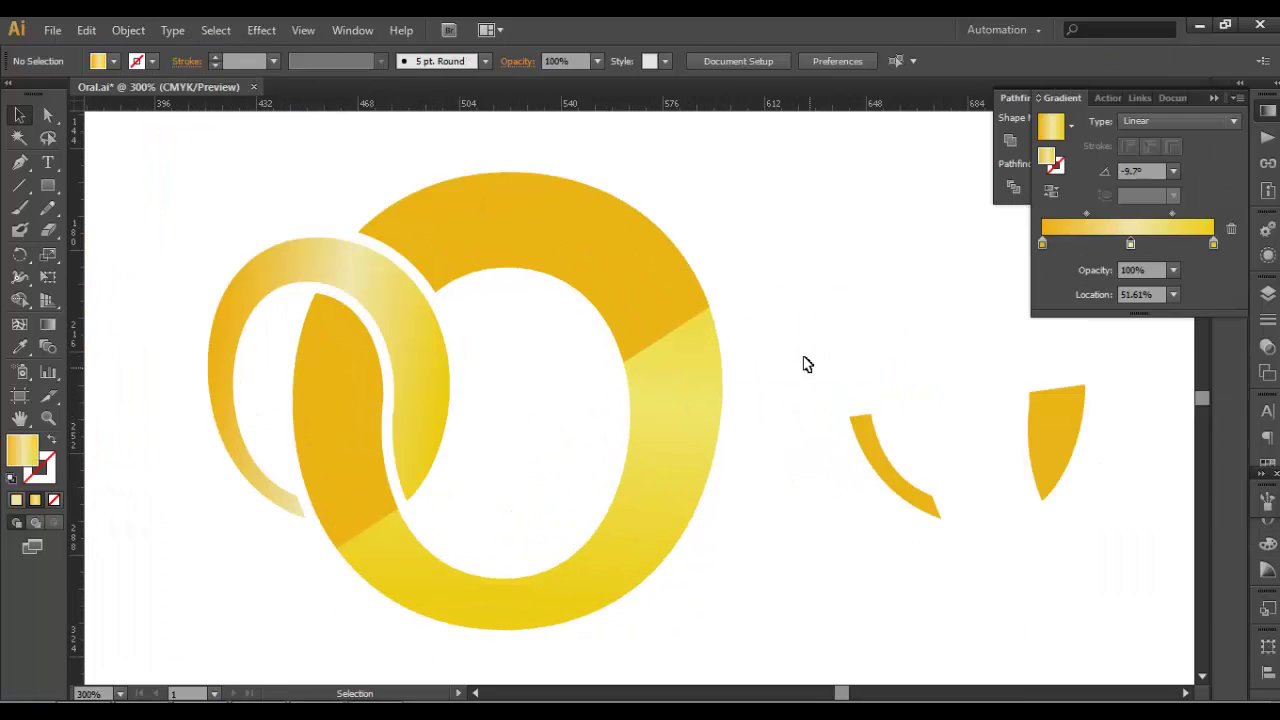
drag(806, 360, 1099, 519)
drag(1052, 465, 417, 464)
scroll(419, 471, up, 6)
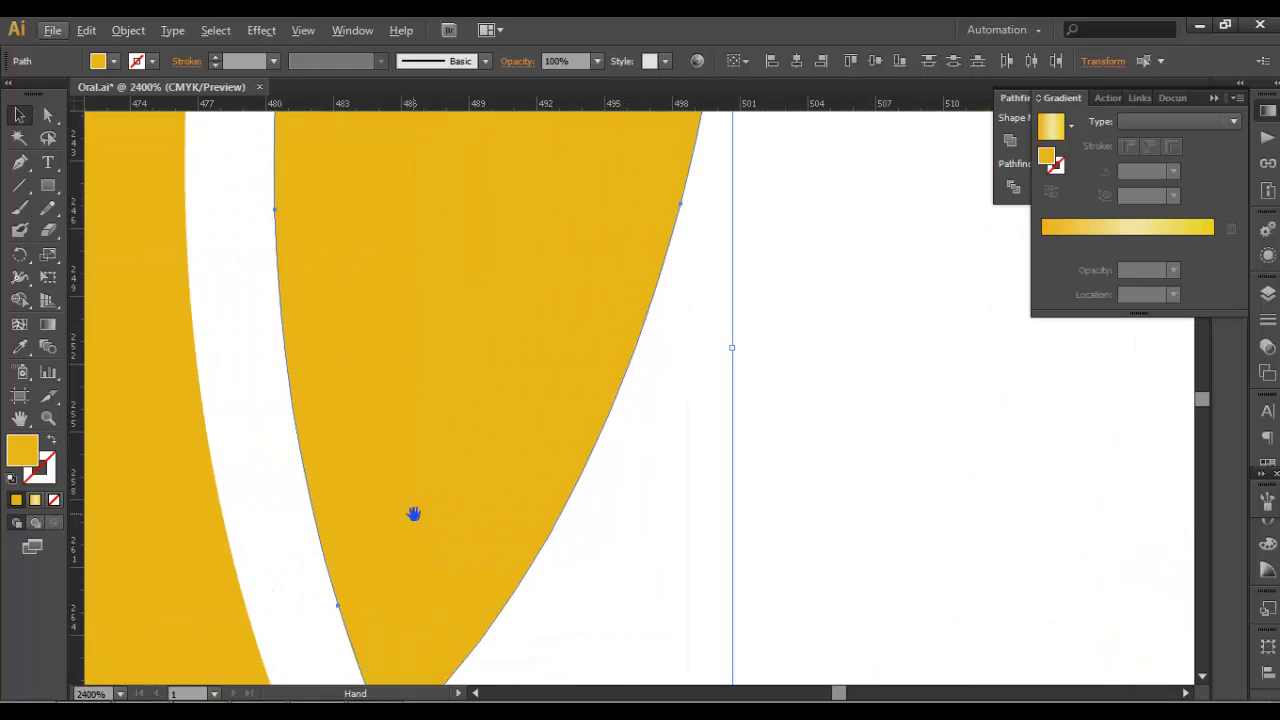
drag(411, 511, 502, 600)
drag(651, 192, 651, 386)
drag(534, 339, 580, 457)
drag(168, 440, 631, 263)
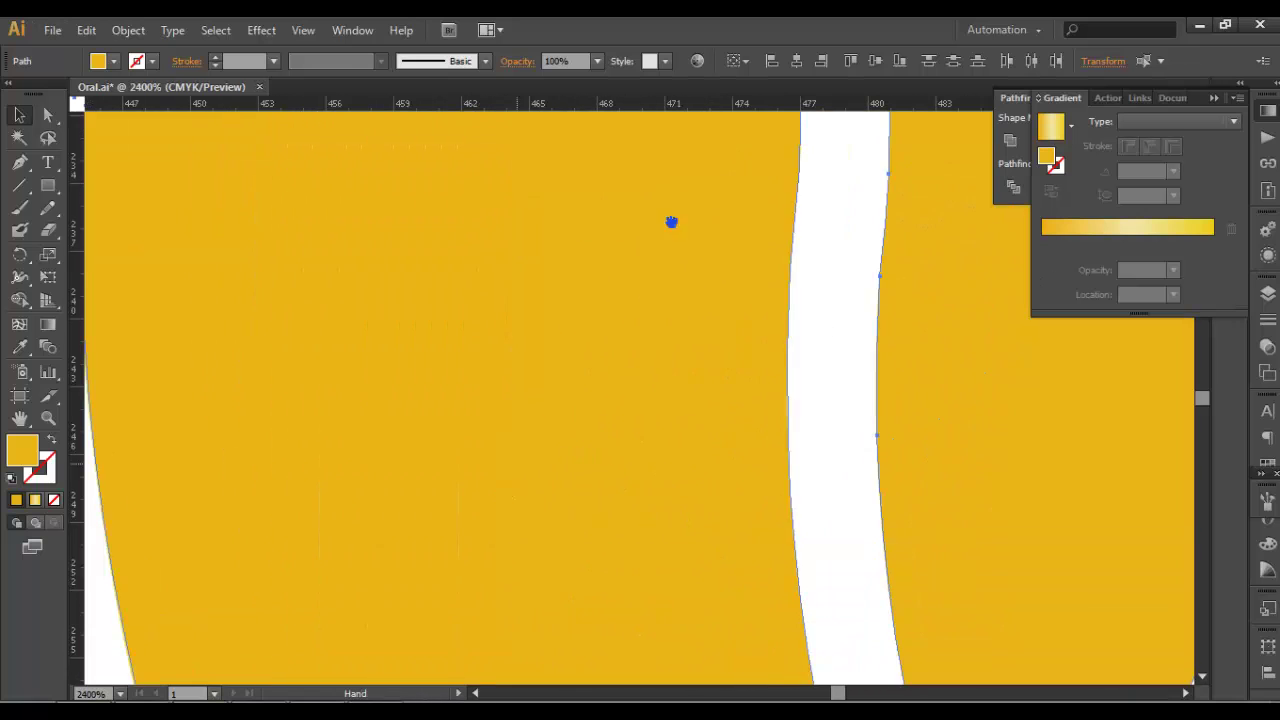
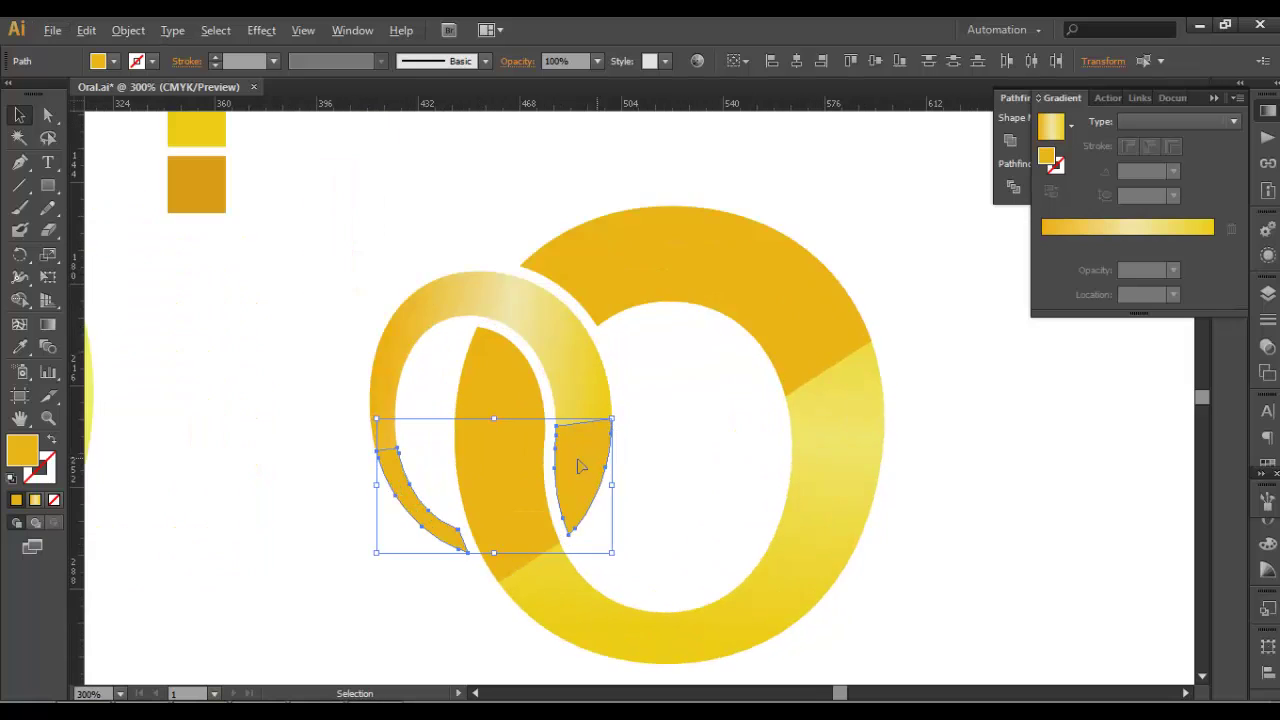
Give the small loop's right end piece a linear gradient without a middle stop and set its start stop's opacity to 0%.
drag(923, 433, 909, 417)
click(909, 417)
drag(654, 414, 688, 416)
key(ctrl+minus)
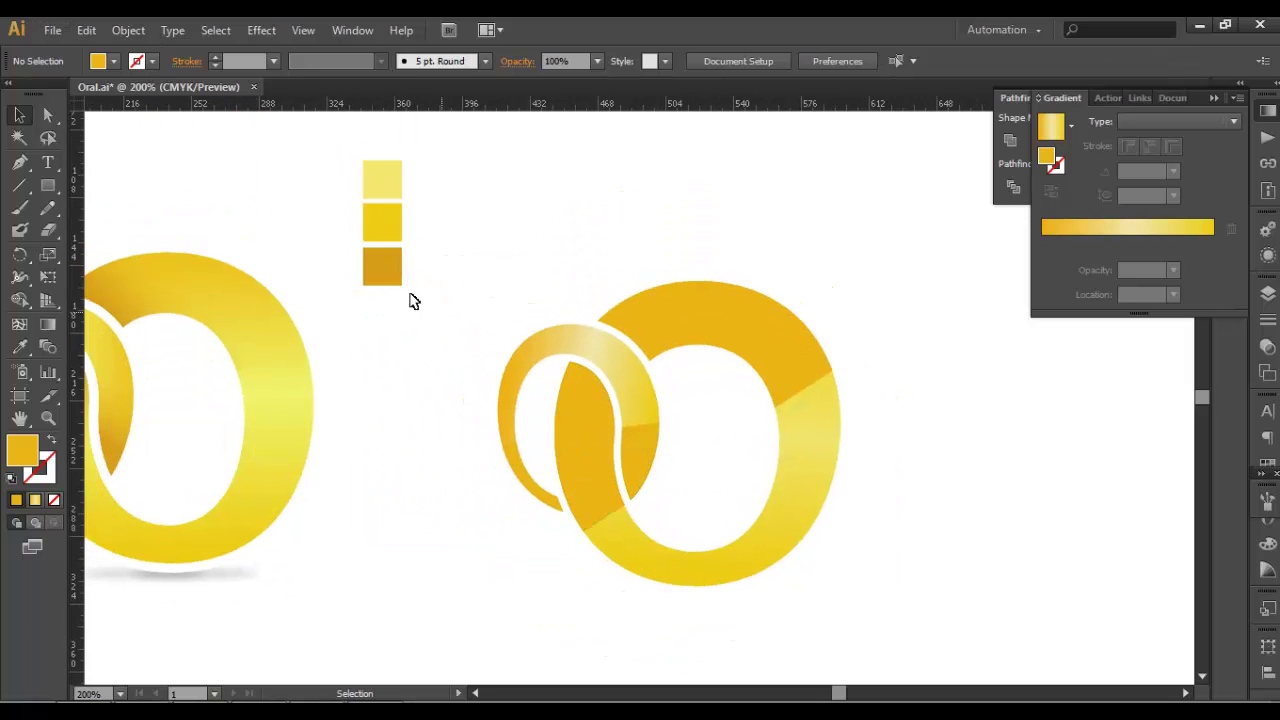
scroll(430, 285, left, 2)
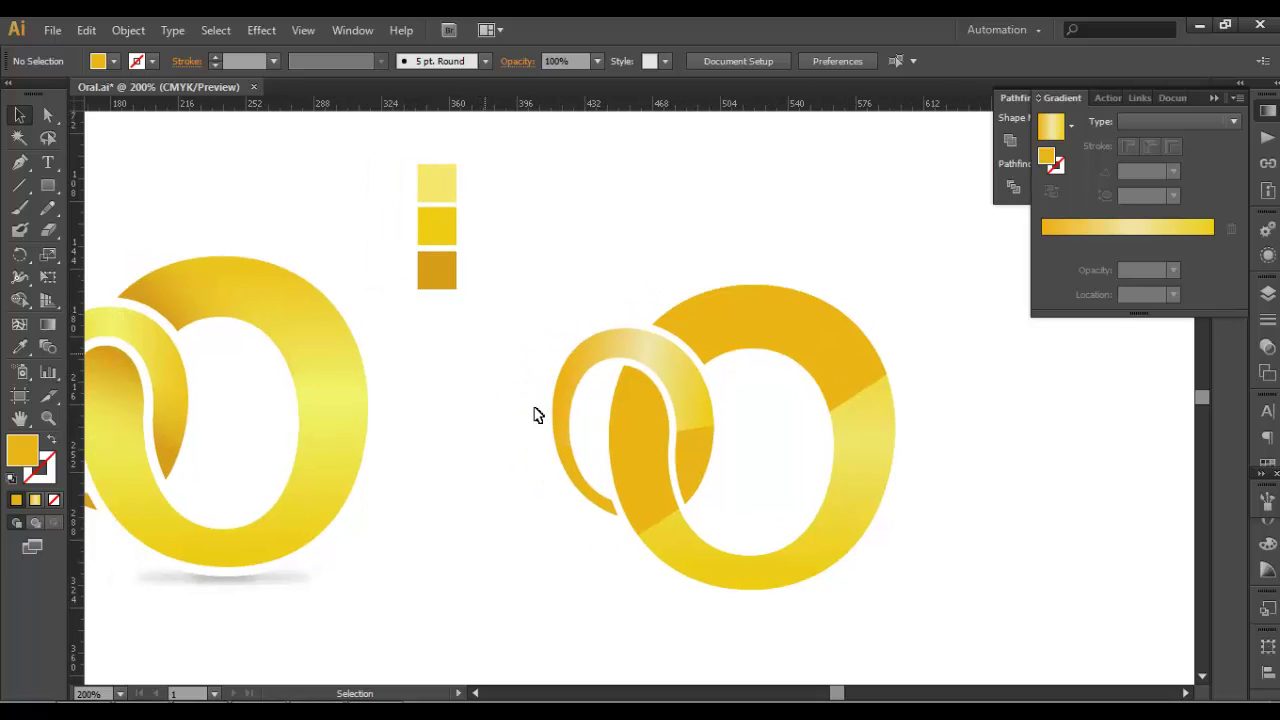
click(682, 465)
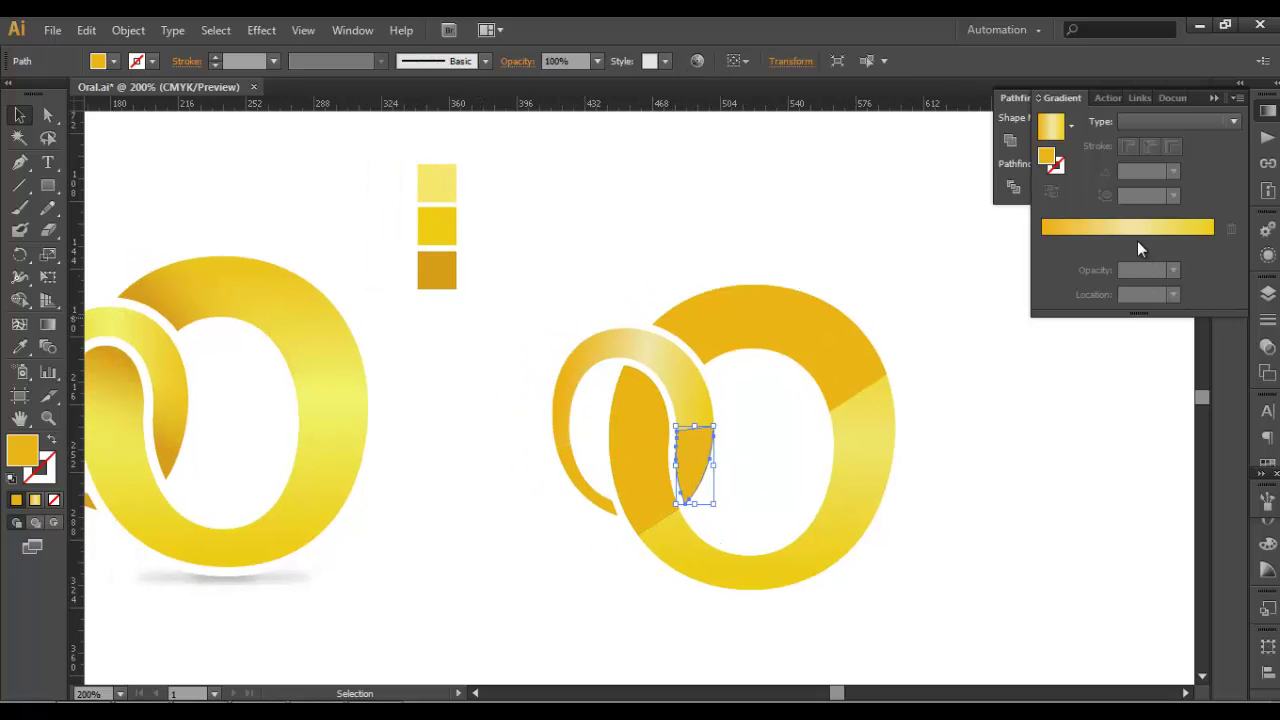
click(1137, 241)
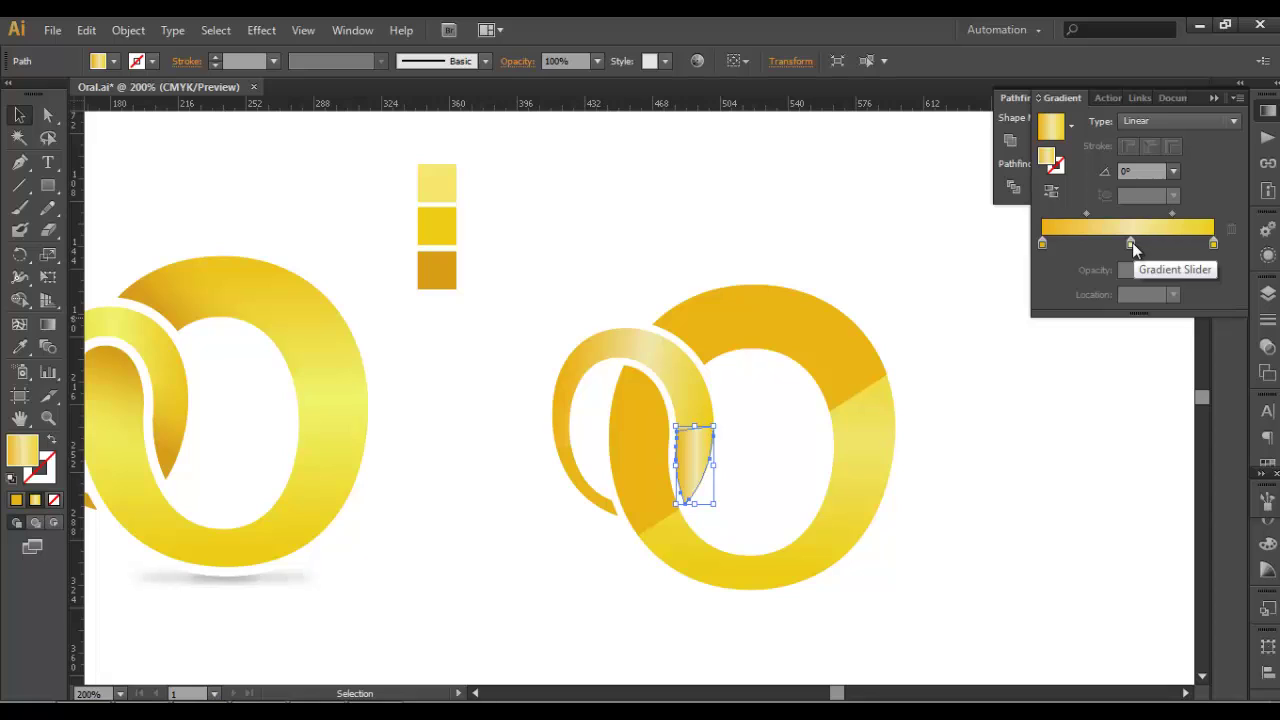
drag(1132, 242, 1131, 346)
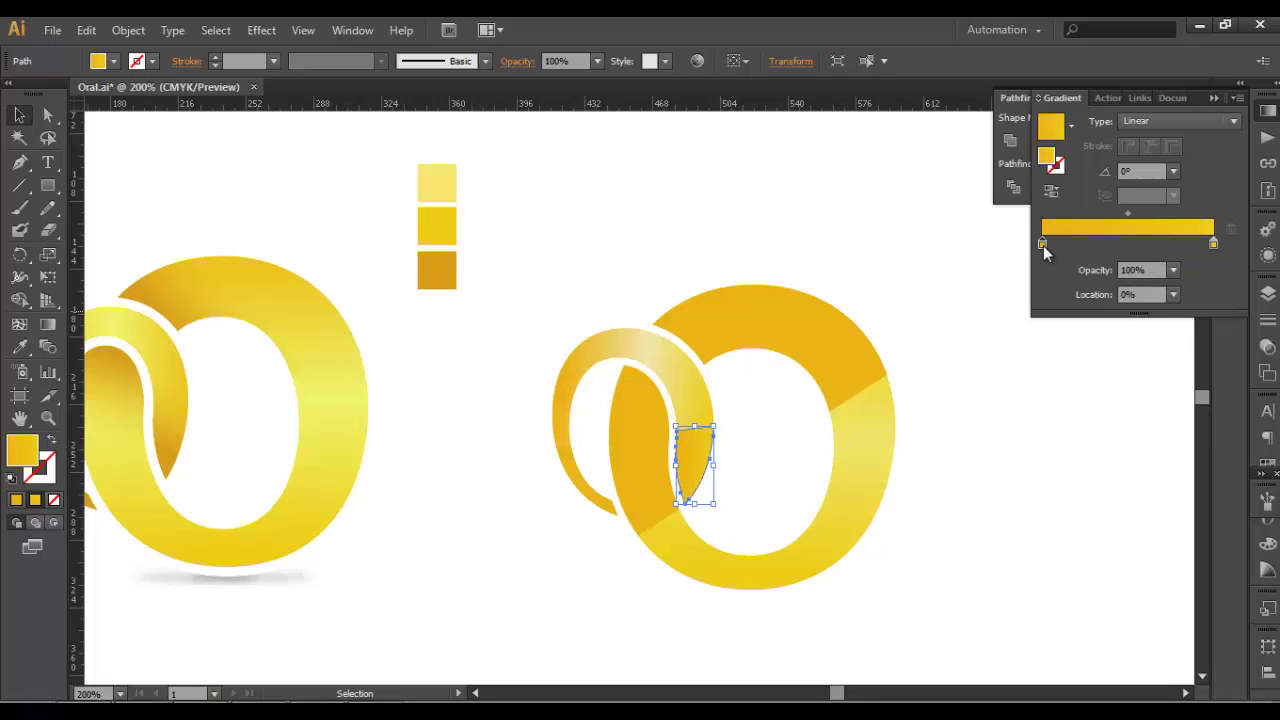
click(1175, 270)
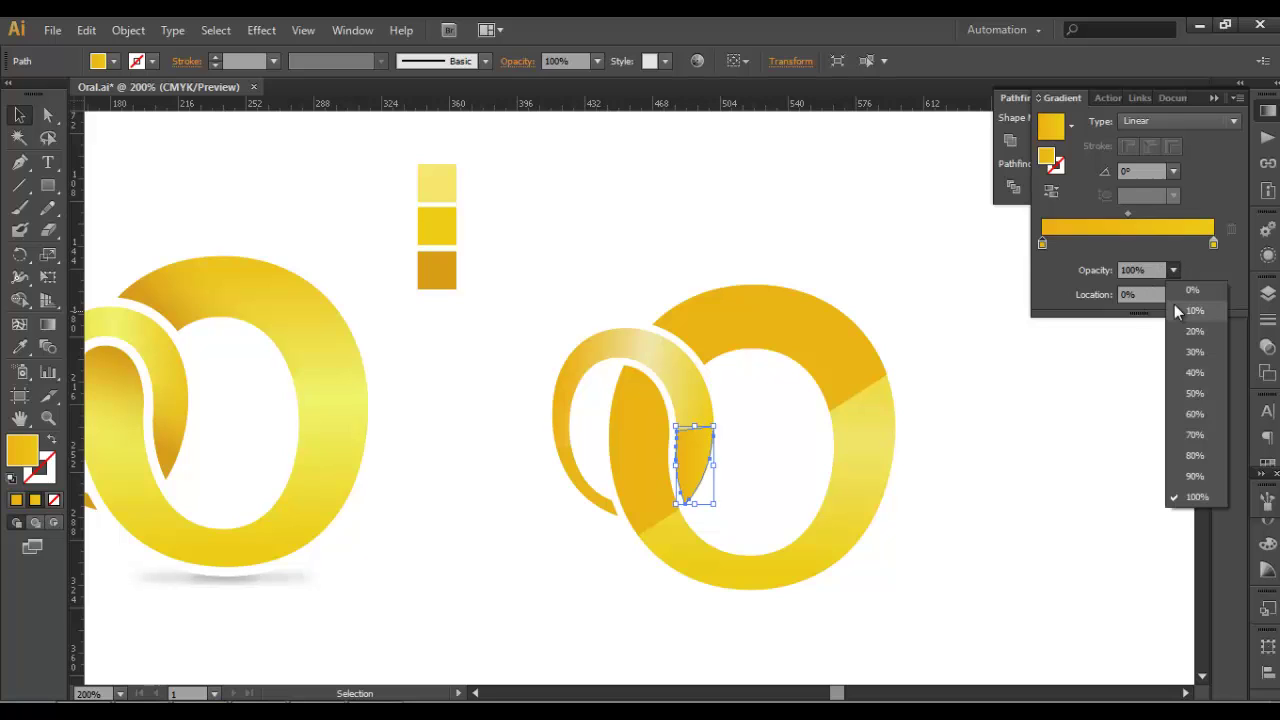
click(1191, 292)
Copy the hex colour code of the dark gold sample square without changing its fill.
click(1213, 244)
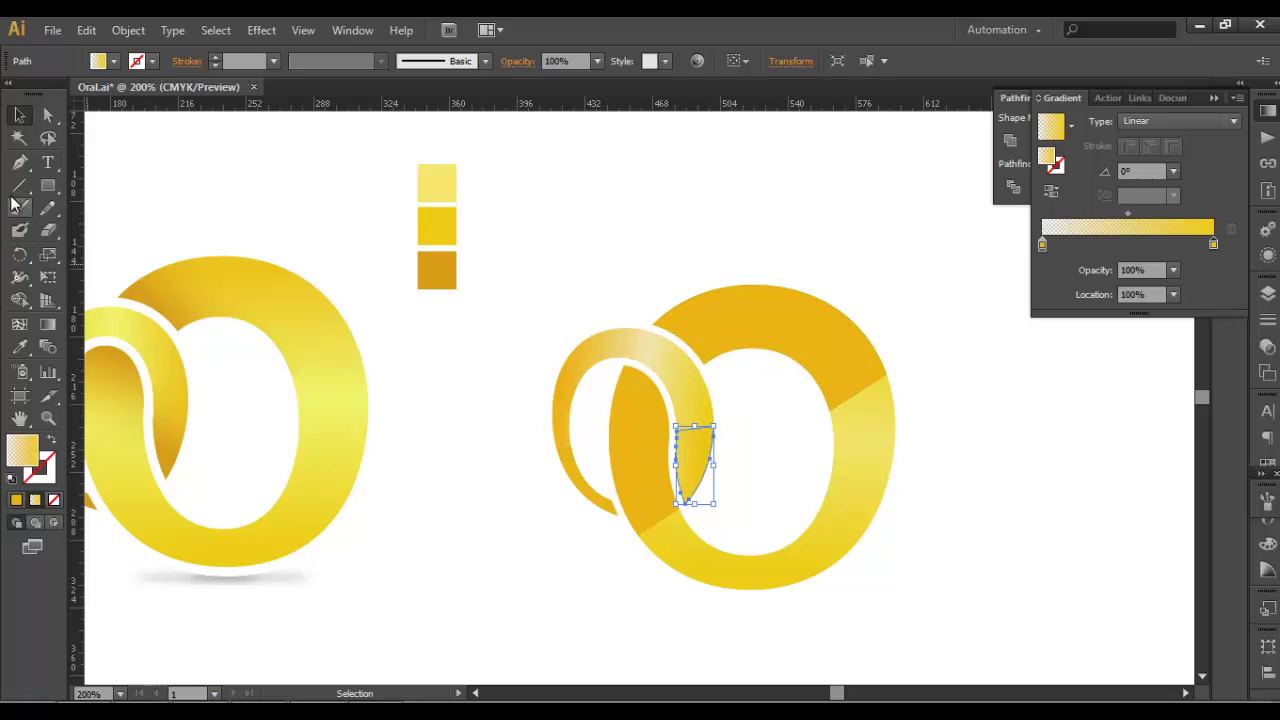
click(408, 271)
click(437, 270)
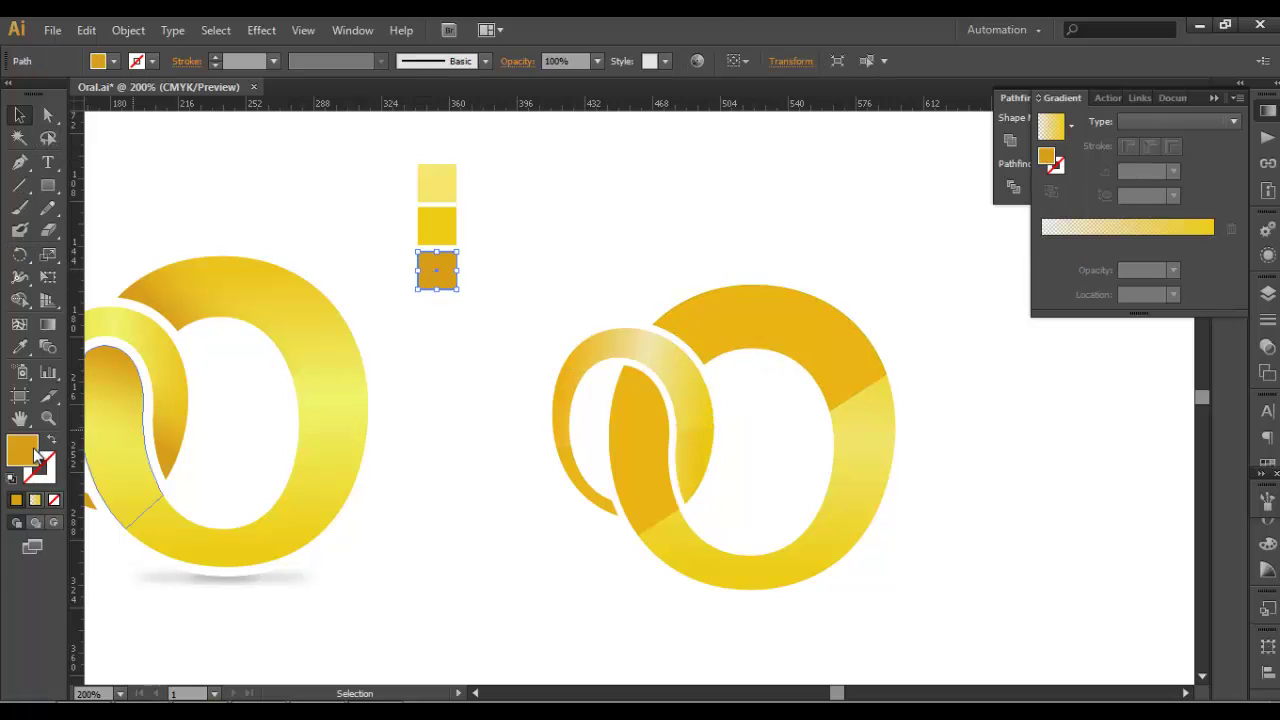
double_click(35, 455)
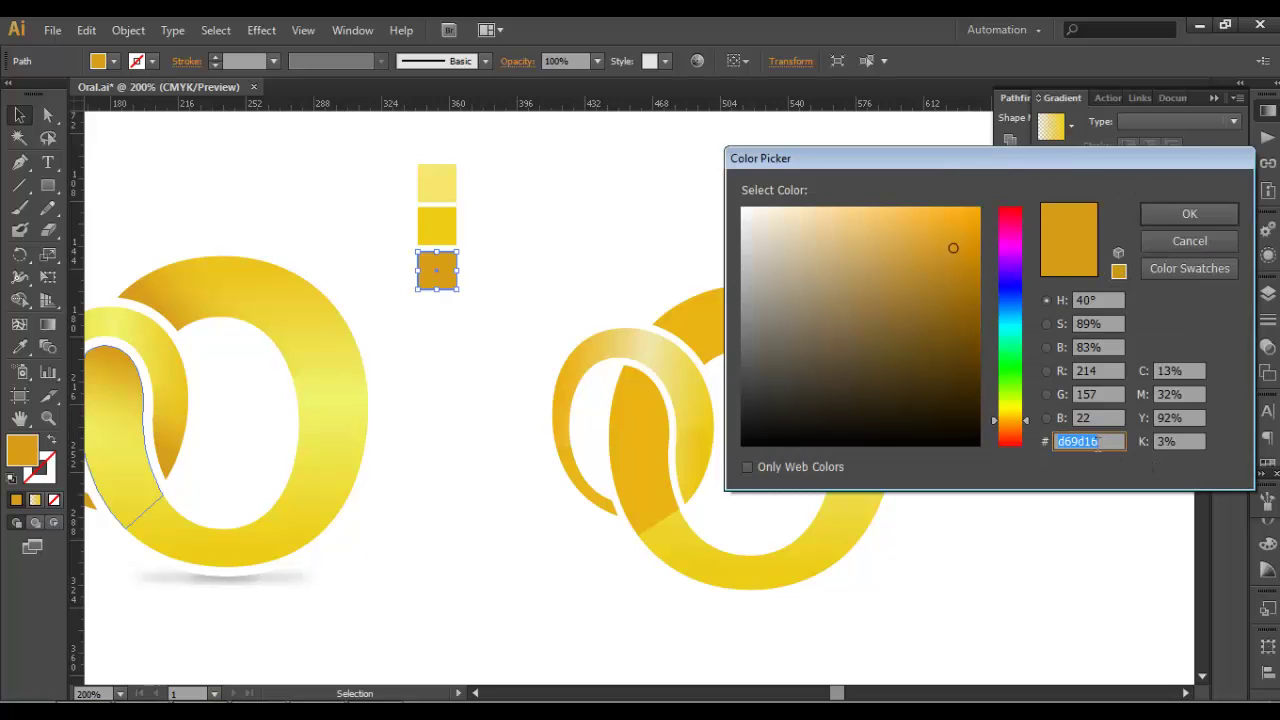
right_click(1112, 455)
click(1097, 246)
click(1177, 243)
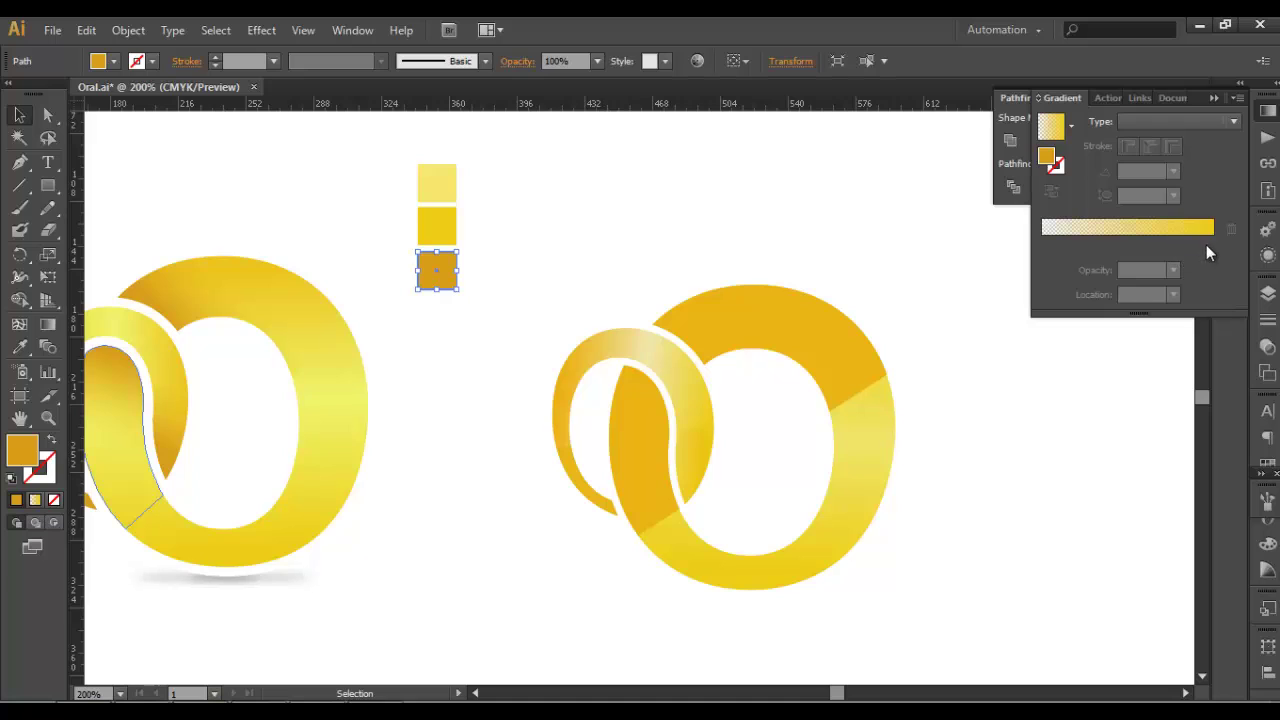
Set the end stop of the right end piece's gradient to the RGB hex colour d69d16.
click(710, 440)
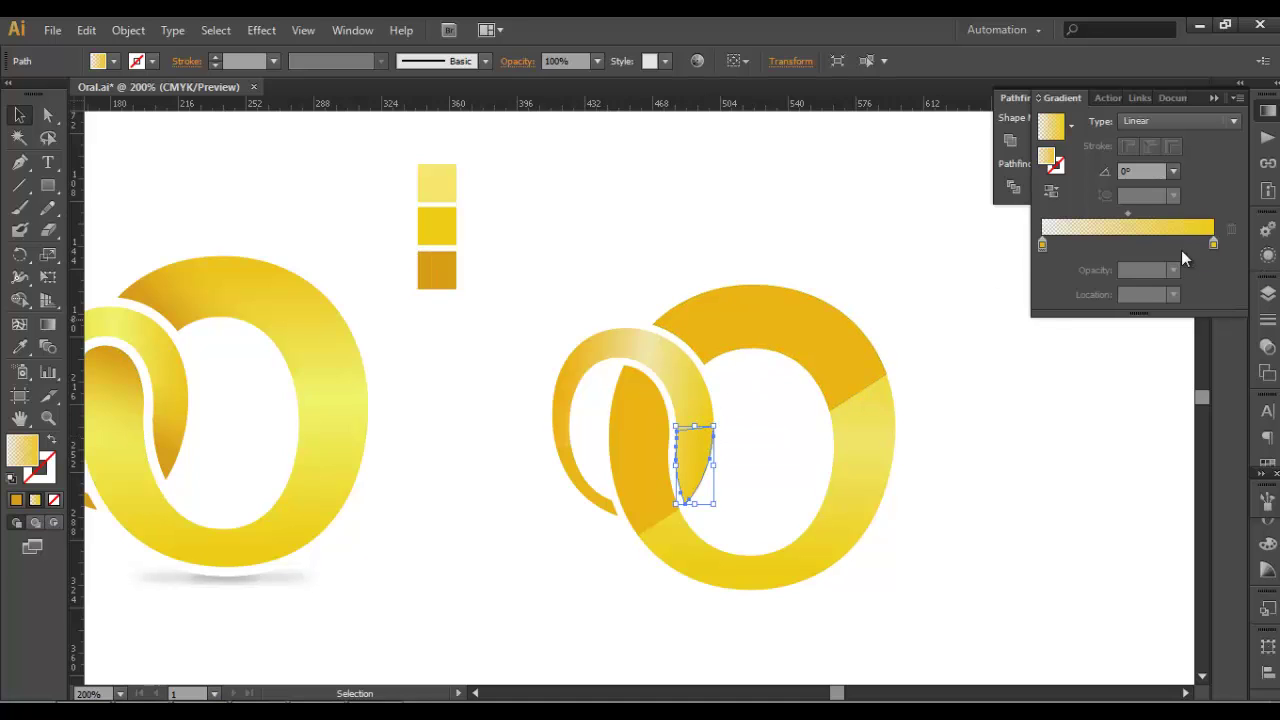
click(1212, 245)
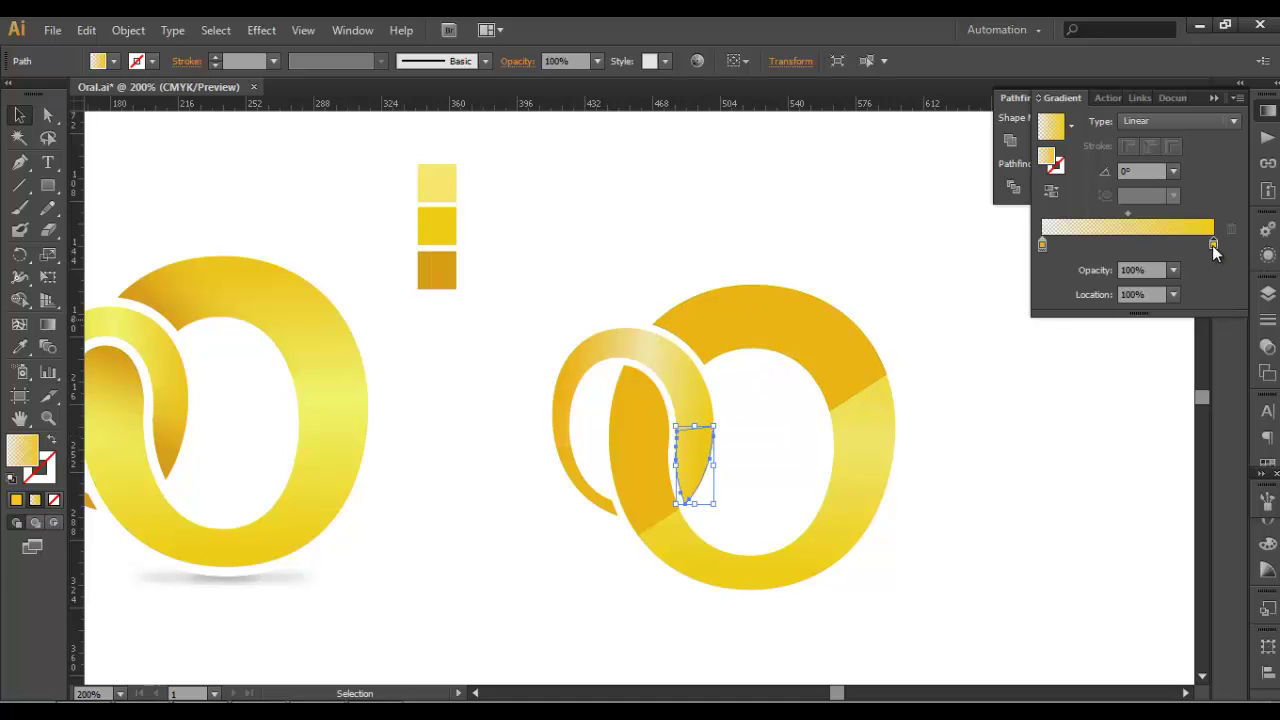
double_click(1212, 248)
click(1208, 264)
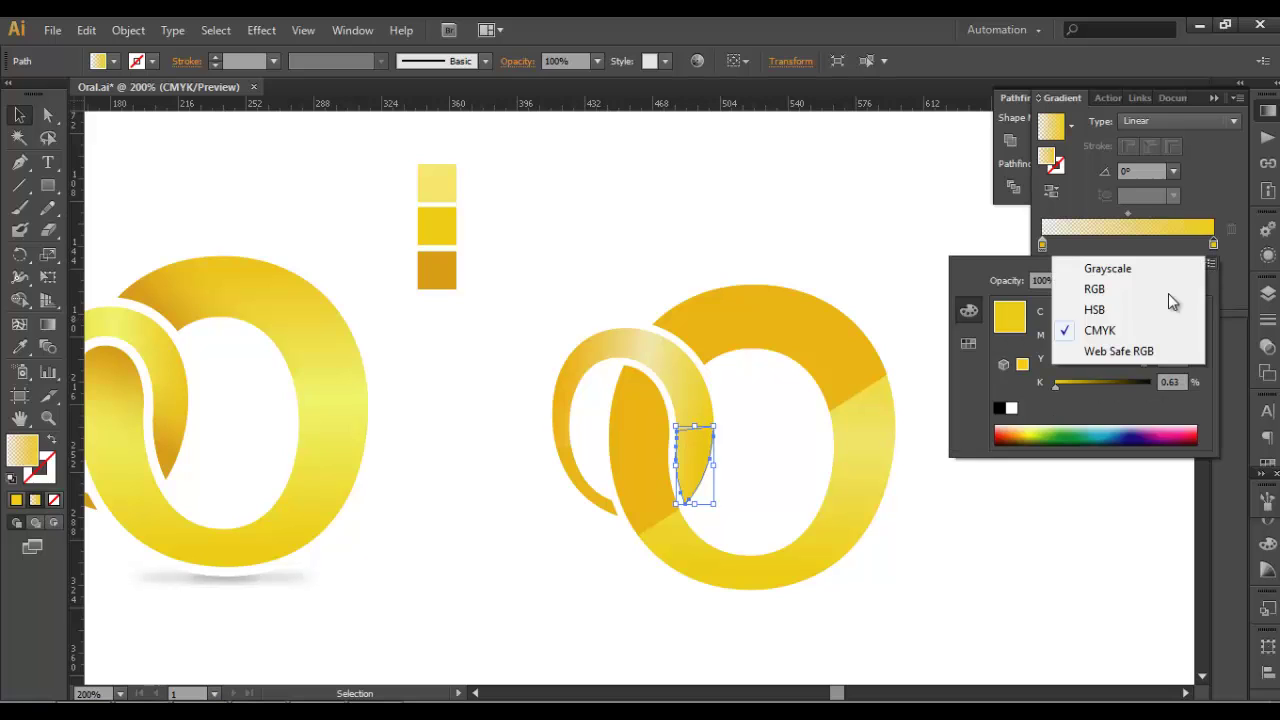
click(1125, 290)
click(1192, 408)
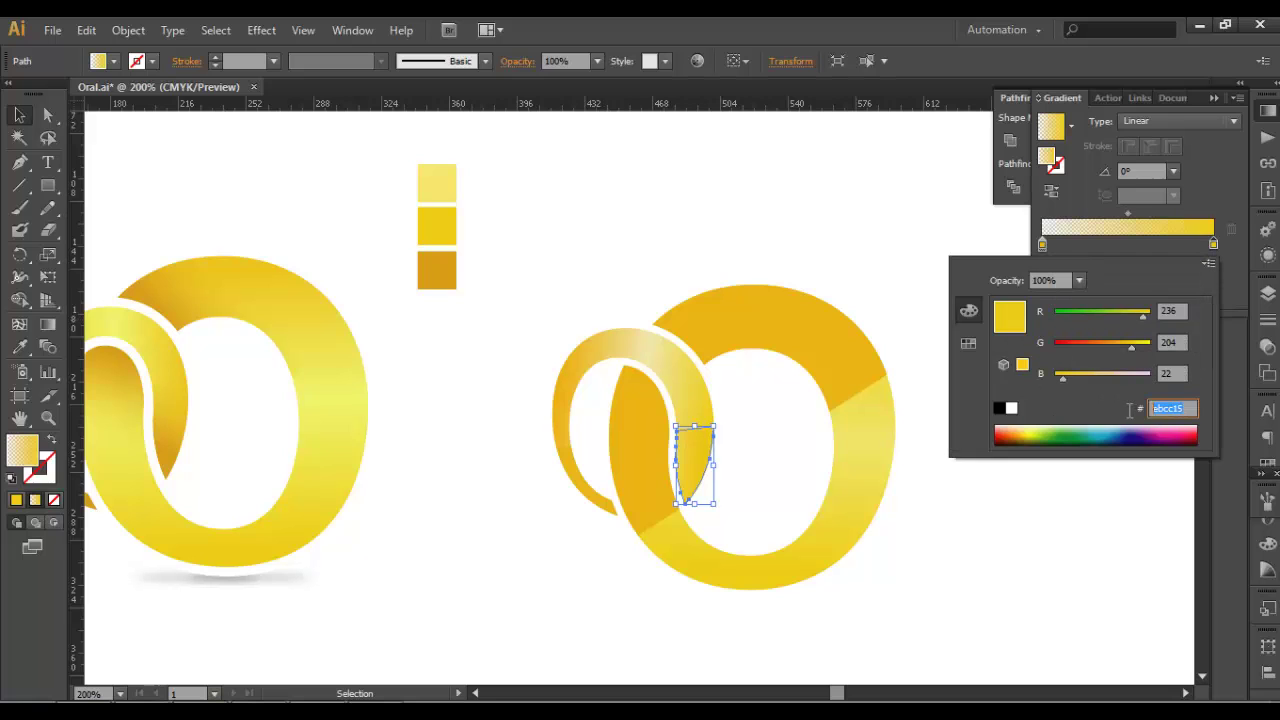
right_click(1157, 410)
click(1127, 494)
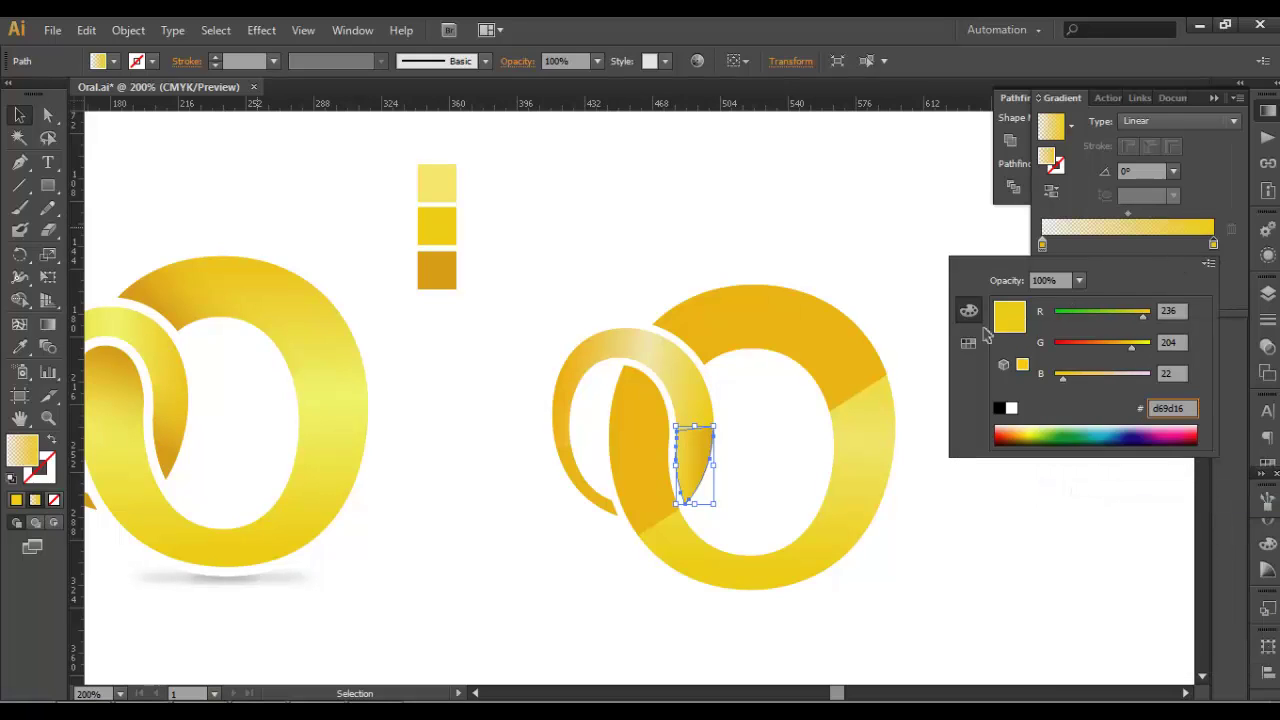
key(Return)
Redirect the right end piece's gradient diagonally at about -136° so the dark gold falls at its lower tip.
click(47, 324)
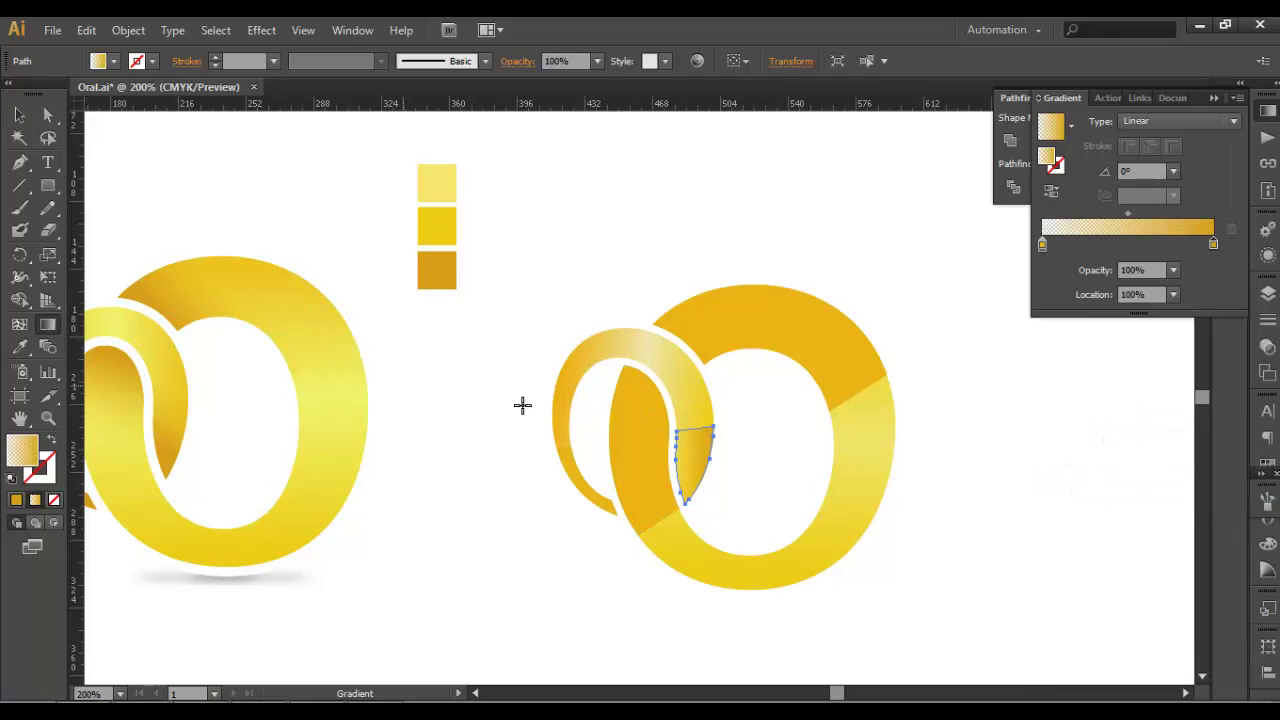
drag(703, 448, 691, 467)
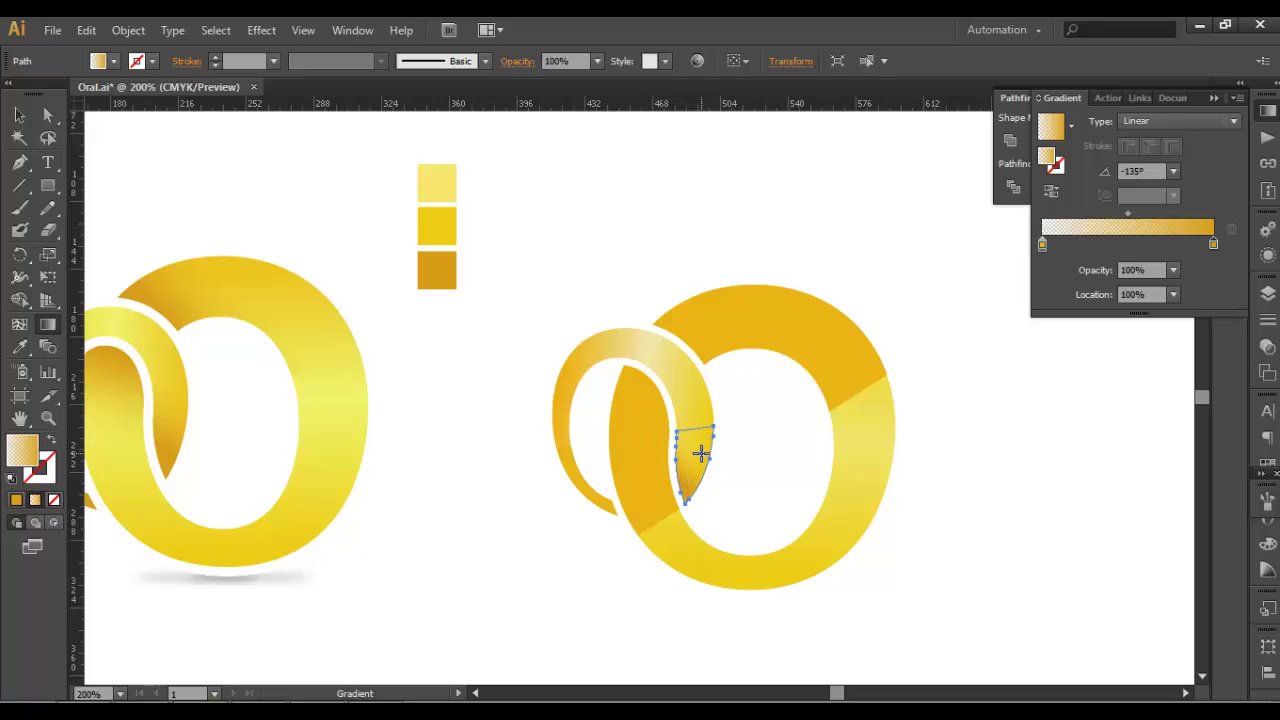
drag(679, 473, 684, 480)
click(19, 115)
click(277, 237)
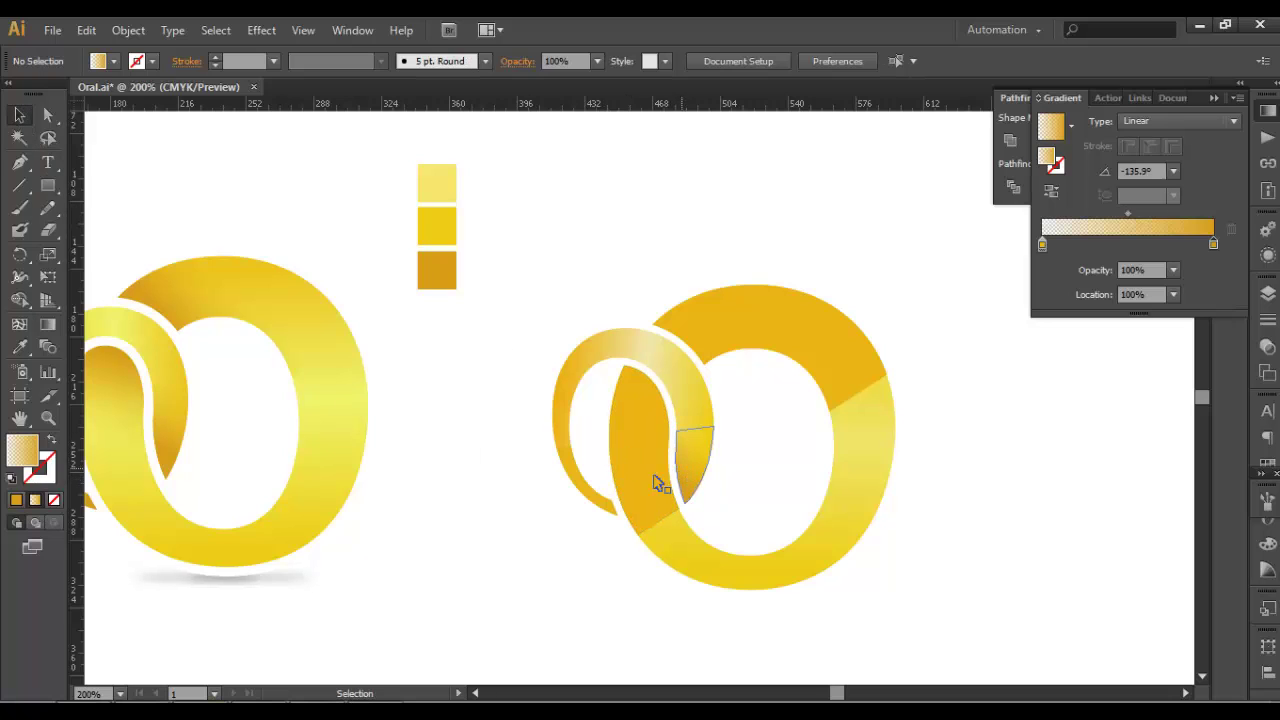
Copy the transparent-to-dark-gold gradient onto the small loop's lower-left end piece and angle it about -8° so its tip is darkest.
click(590, 490)
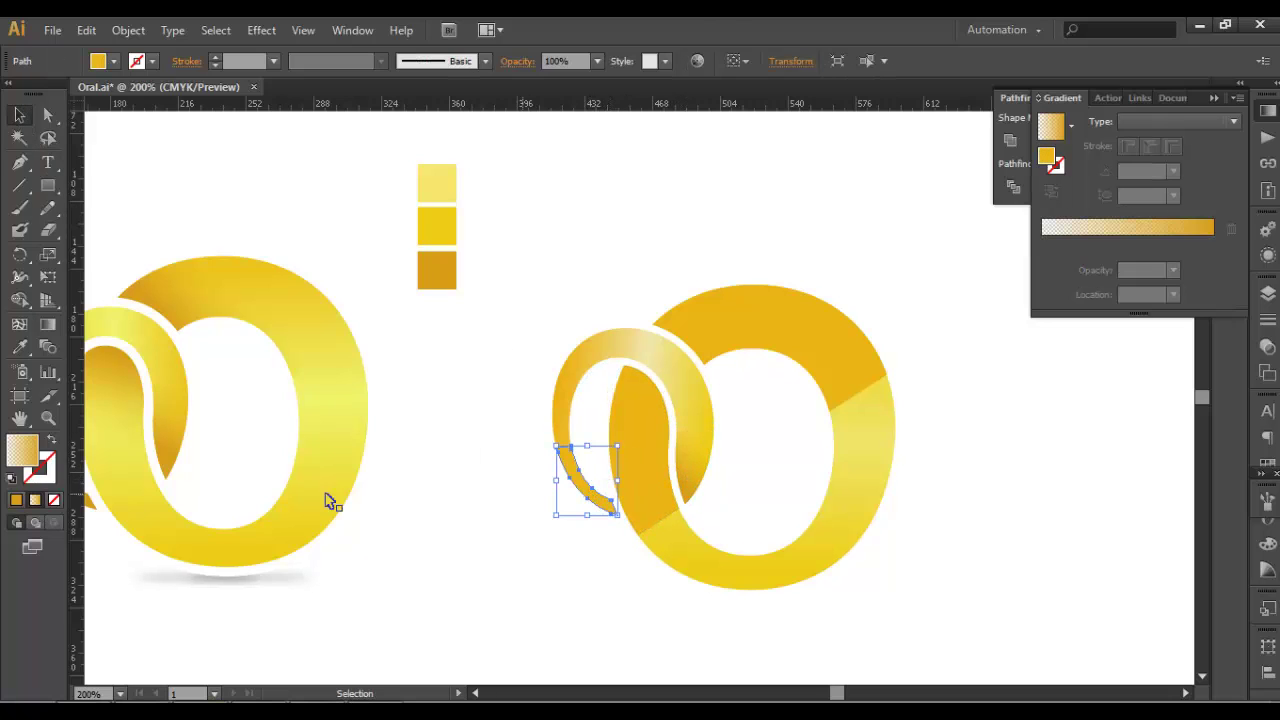
click(20, 347)
click(710, 450)
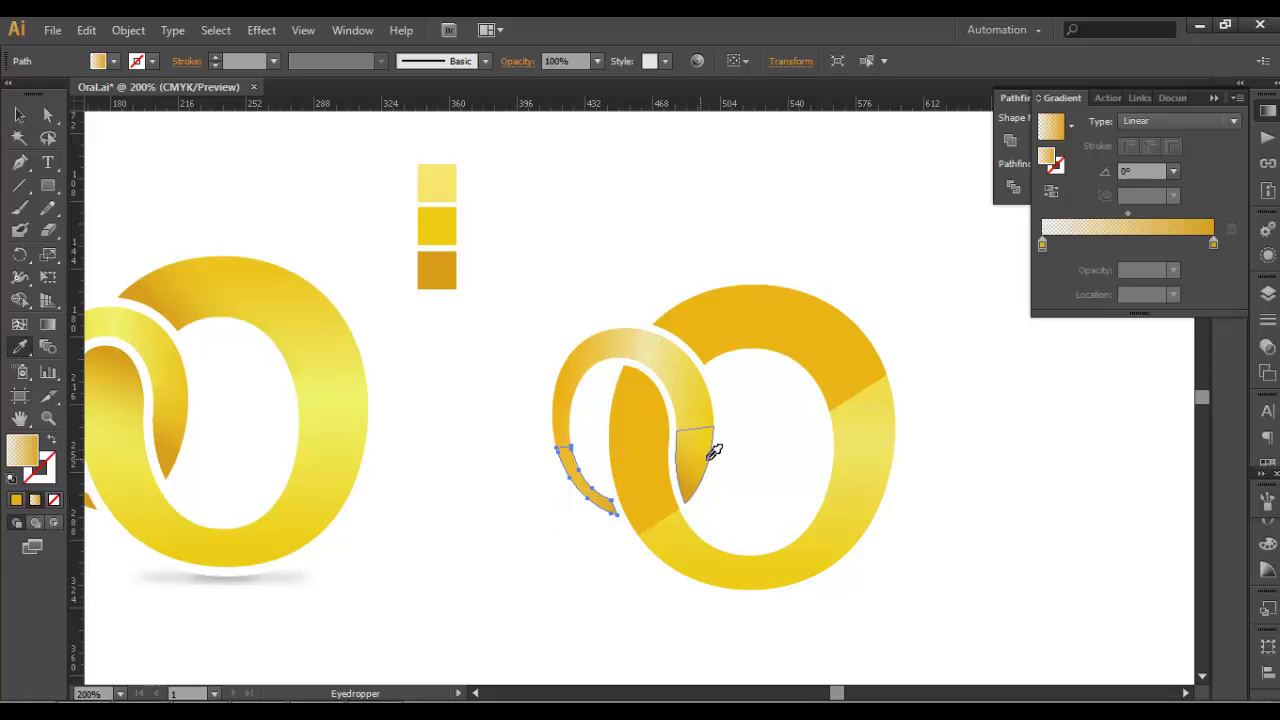
click(47, 325)
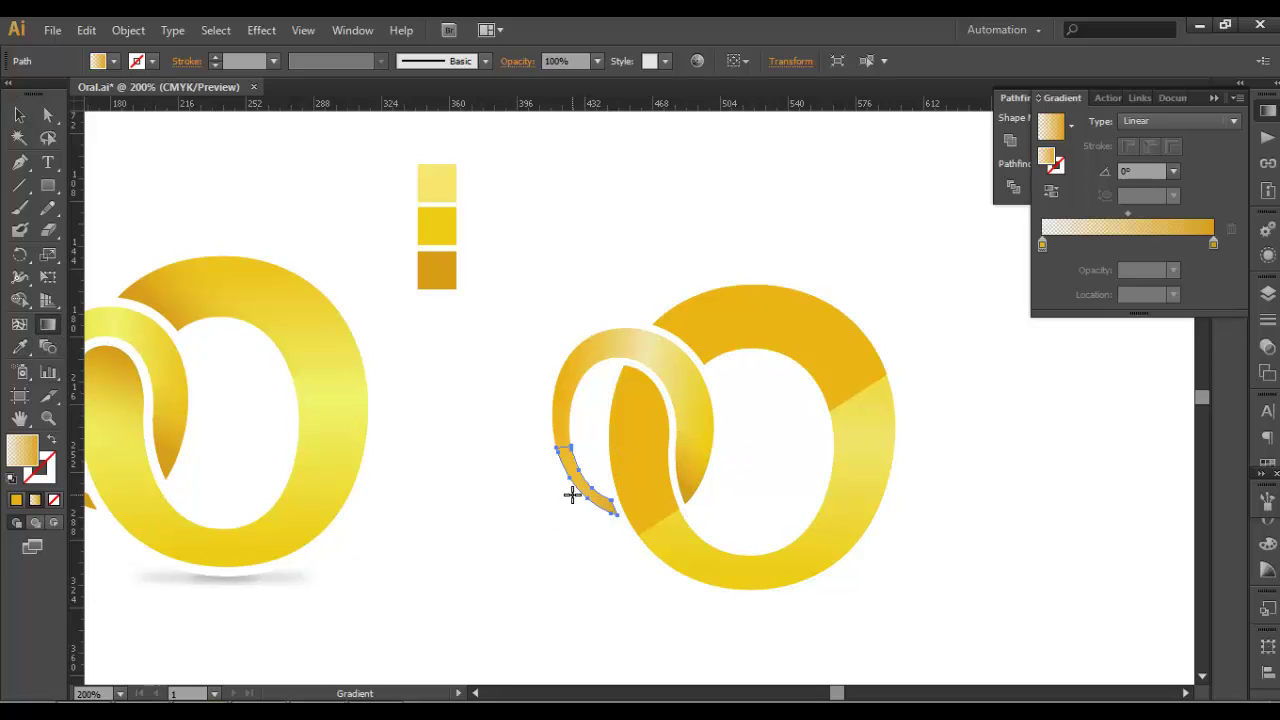
drag(622, 515, 603, 505)
click(19, 115)
scroll(520, 555, right, 2)
click(520, 555)
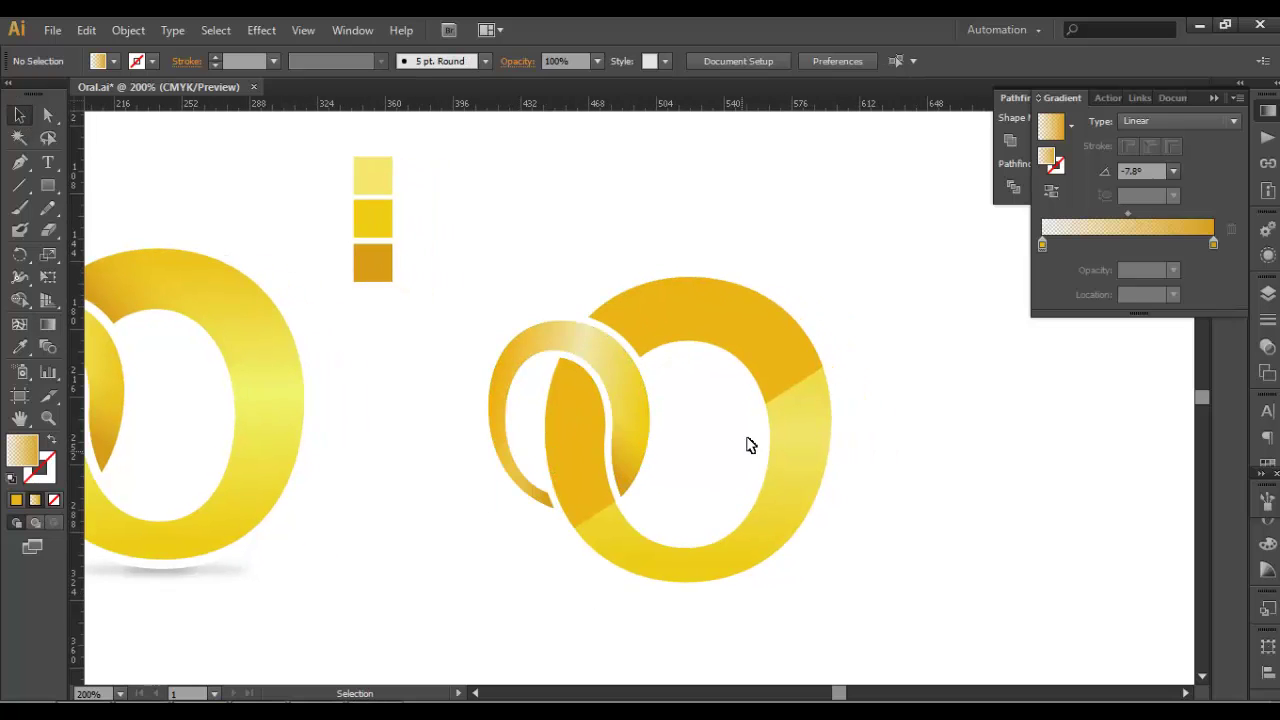
Copy the end piece's gradient onto the big O's upper arch and angle it about -161°, darkest beside the small loop.
click(780, 368)
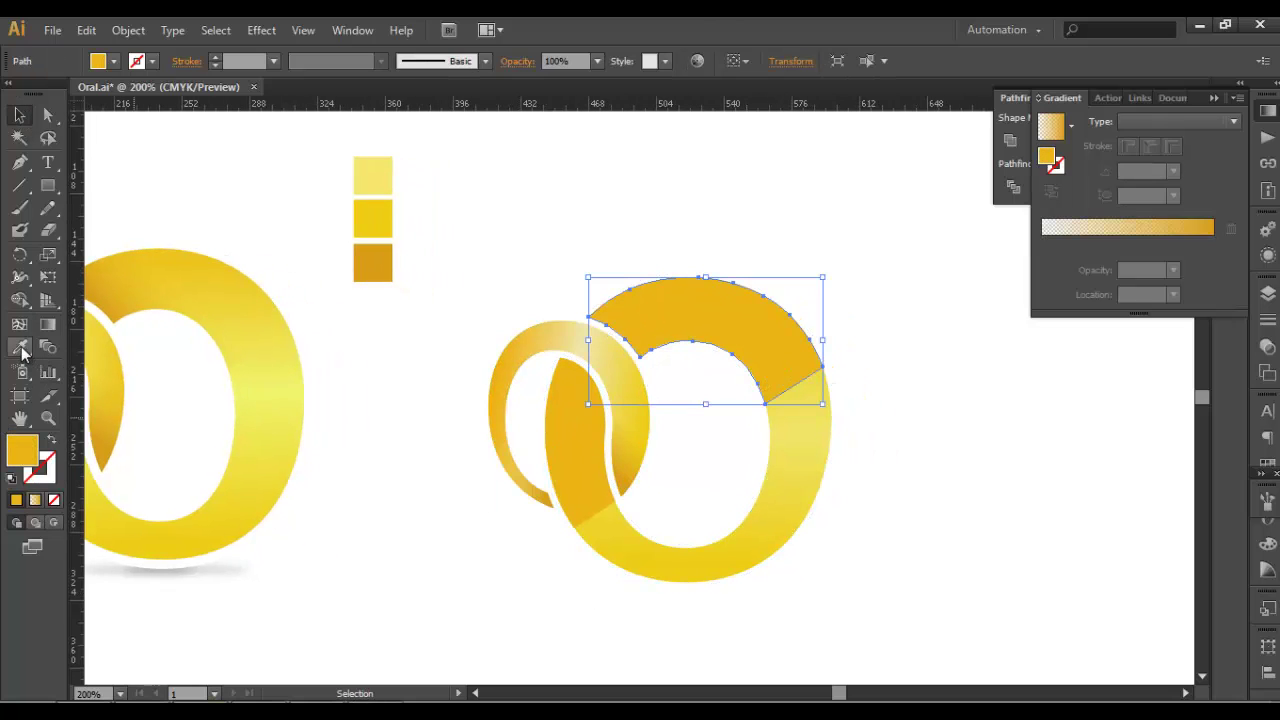
key(i)
click(631, 461)
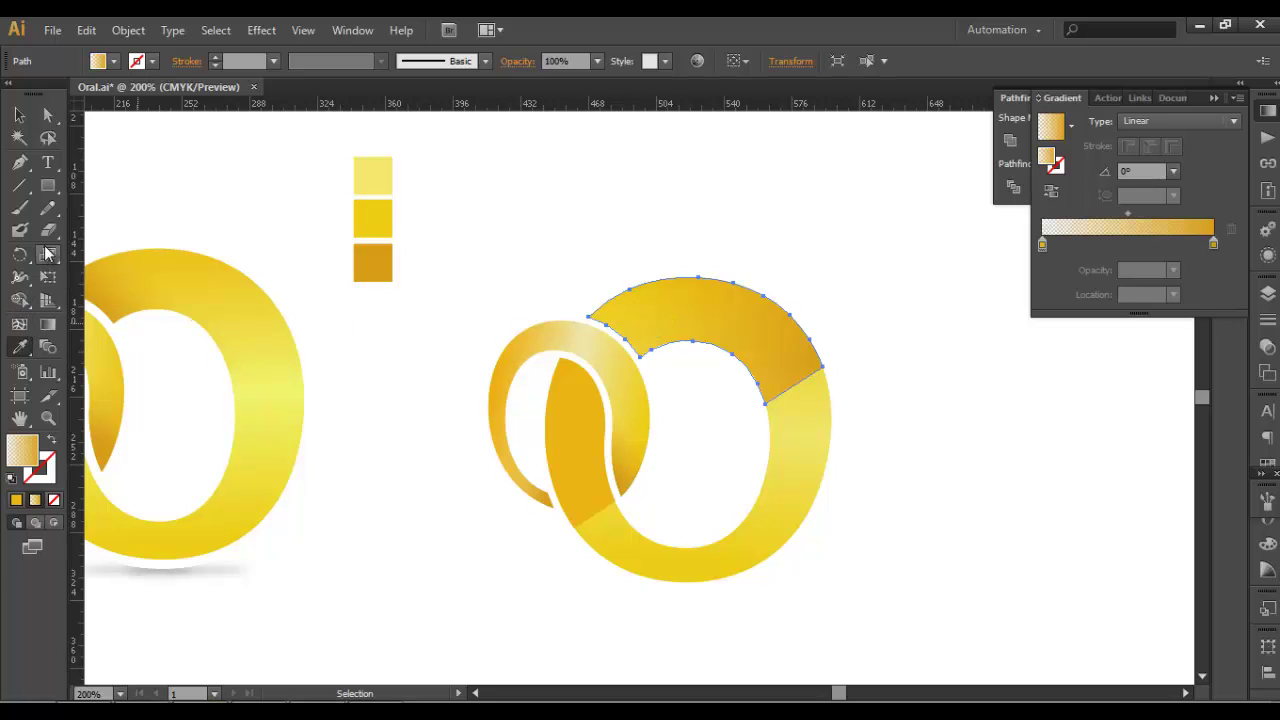
click(47, 324)
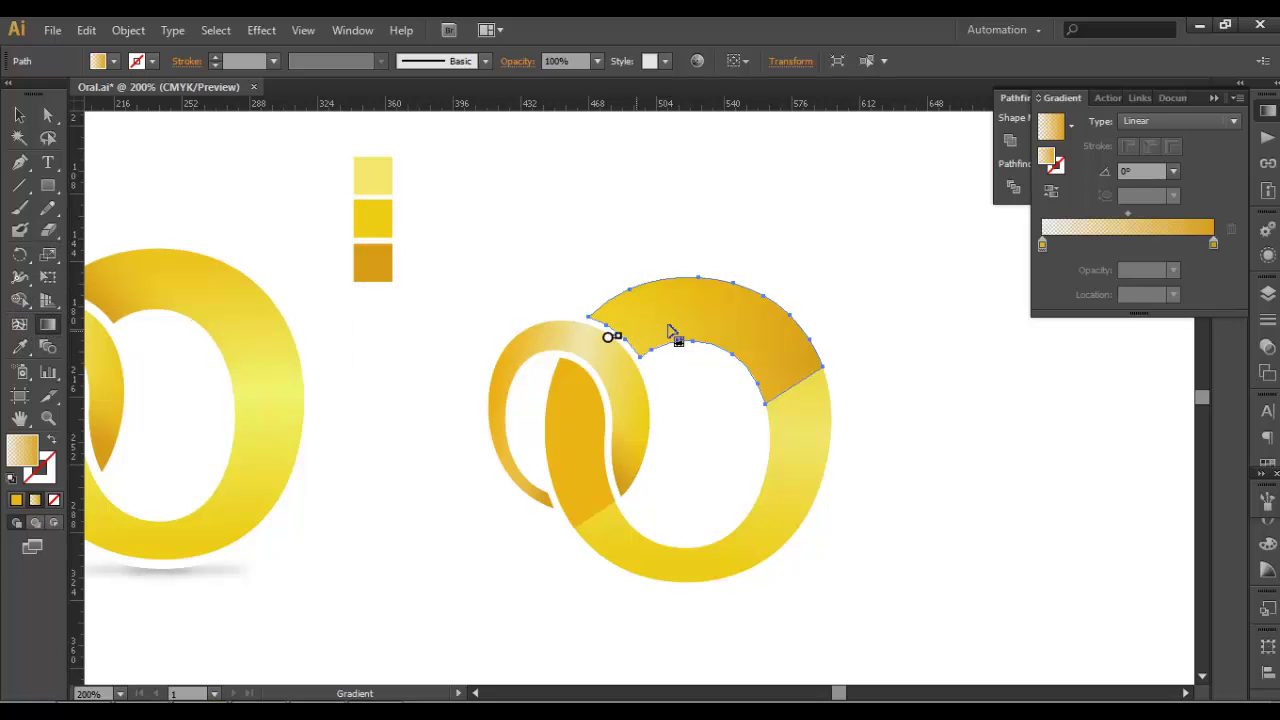
drag(723, 306, 619, 341)
click(20, 111)
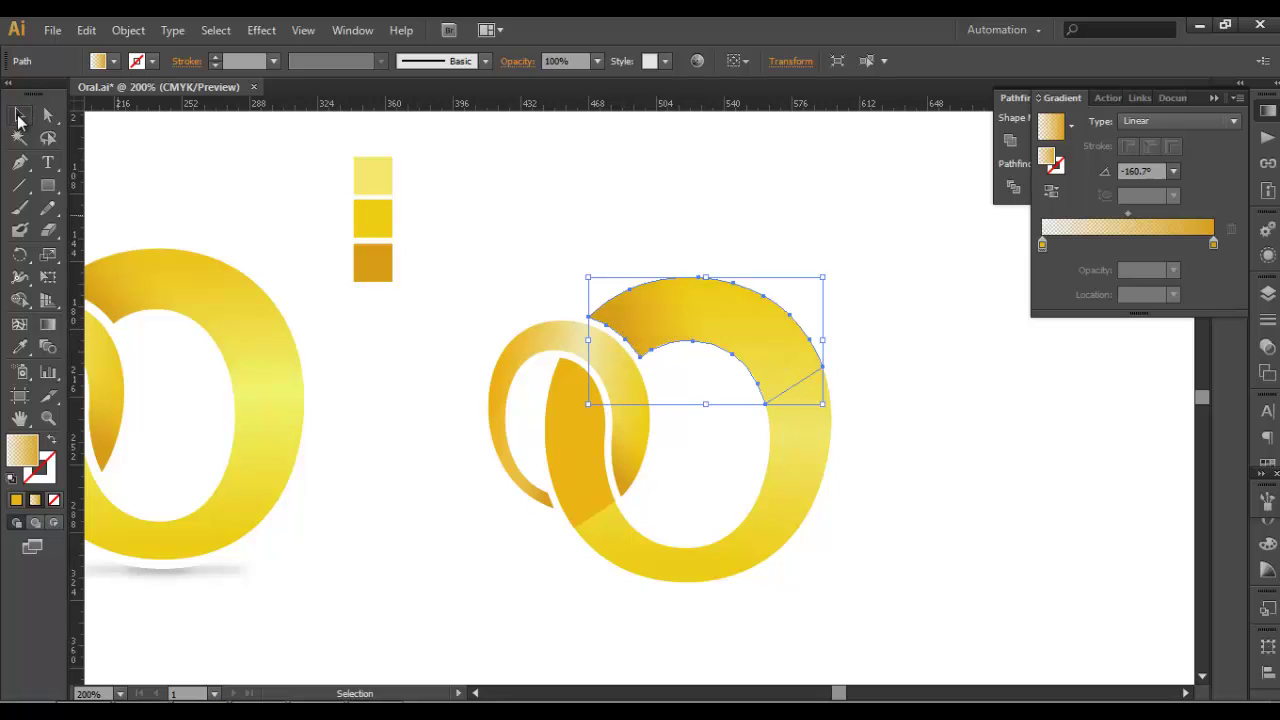
Copy the arch's gradient onto the big O's piece inside the small loop and angle it about 70°, with dark gold at its upper end.
click(577, 428)
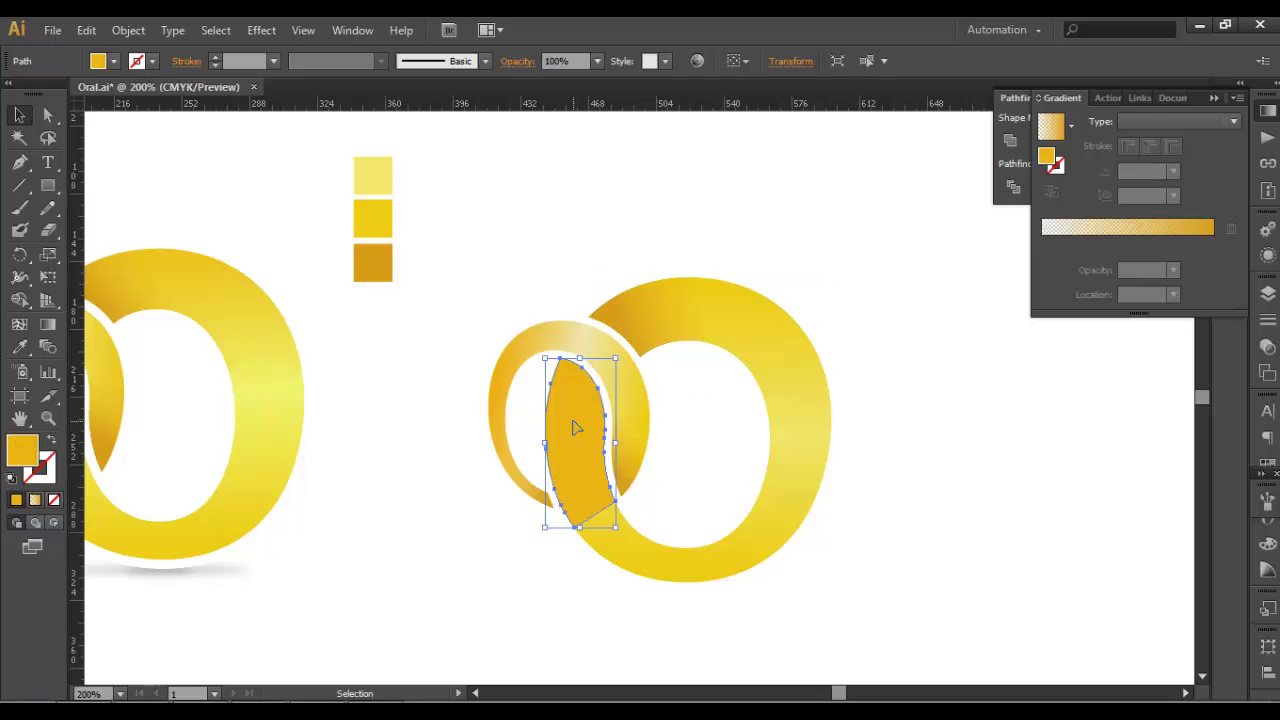
key(i)
click(634, 320)
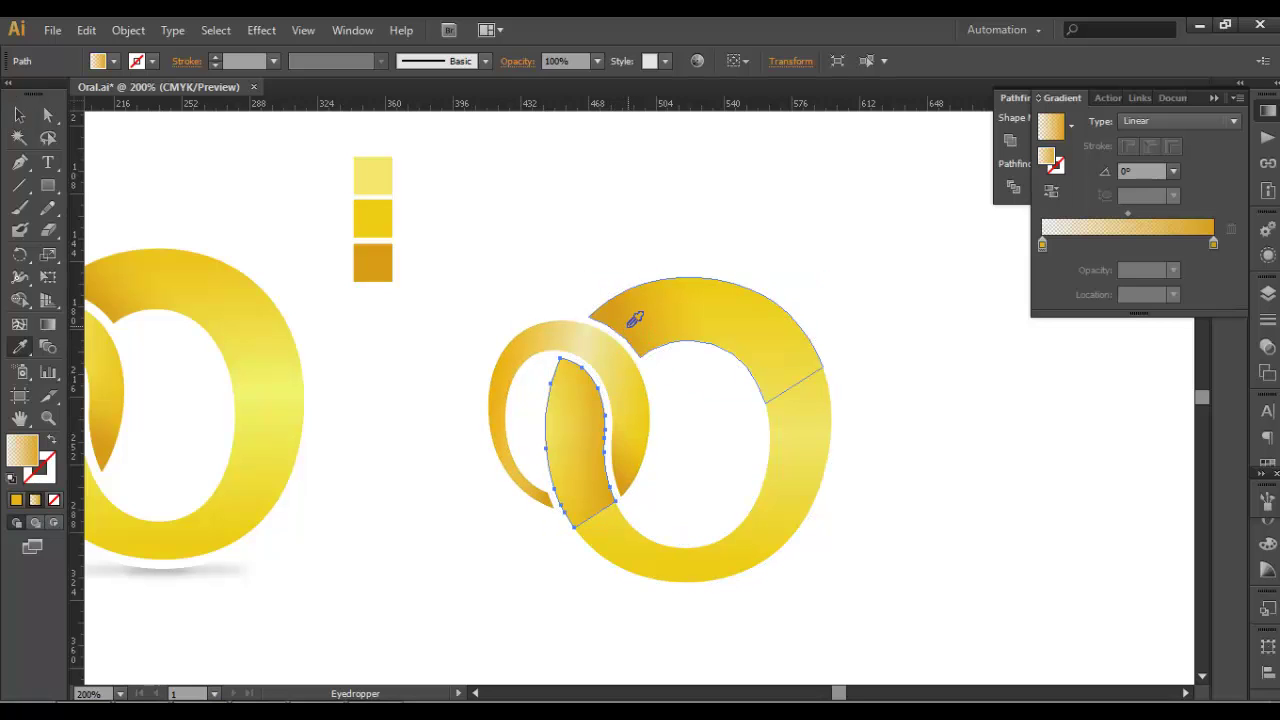
key(v)
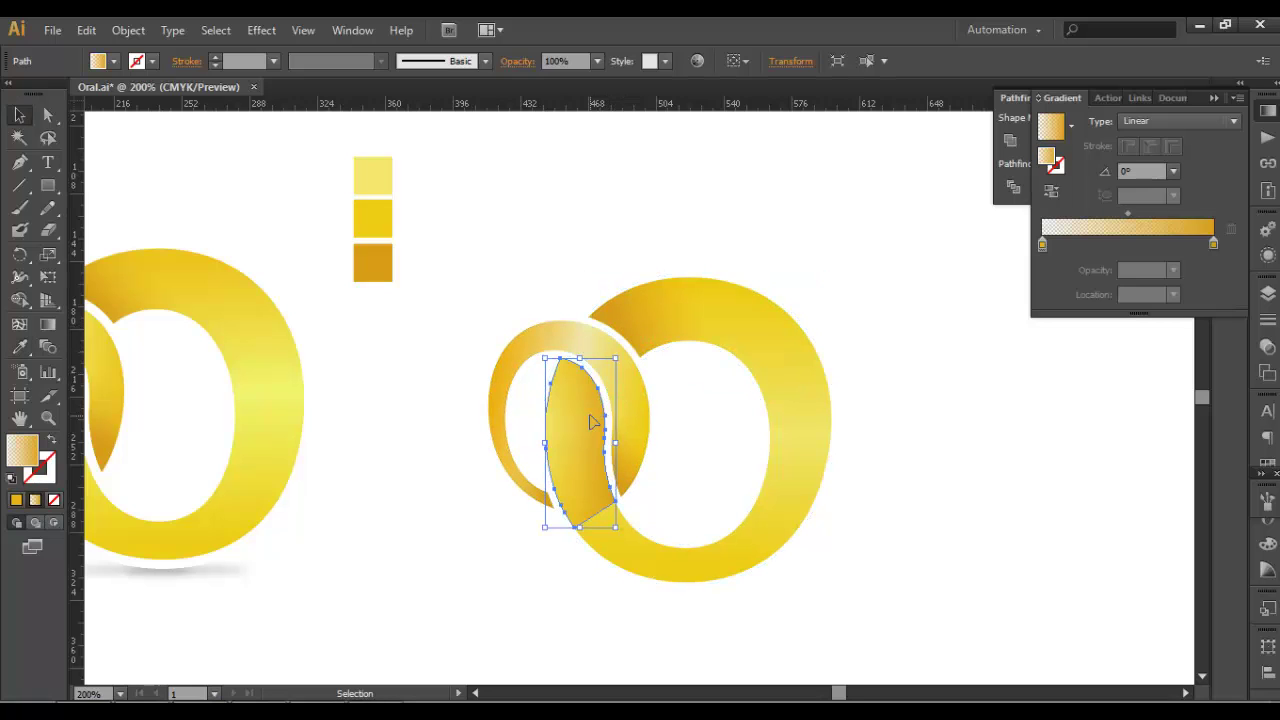
key(g)
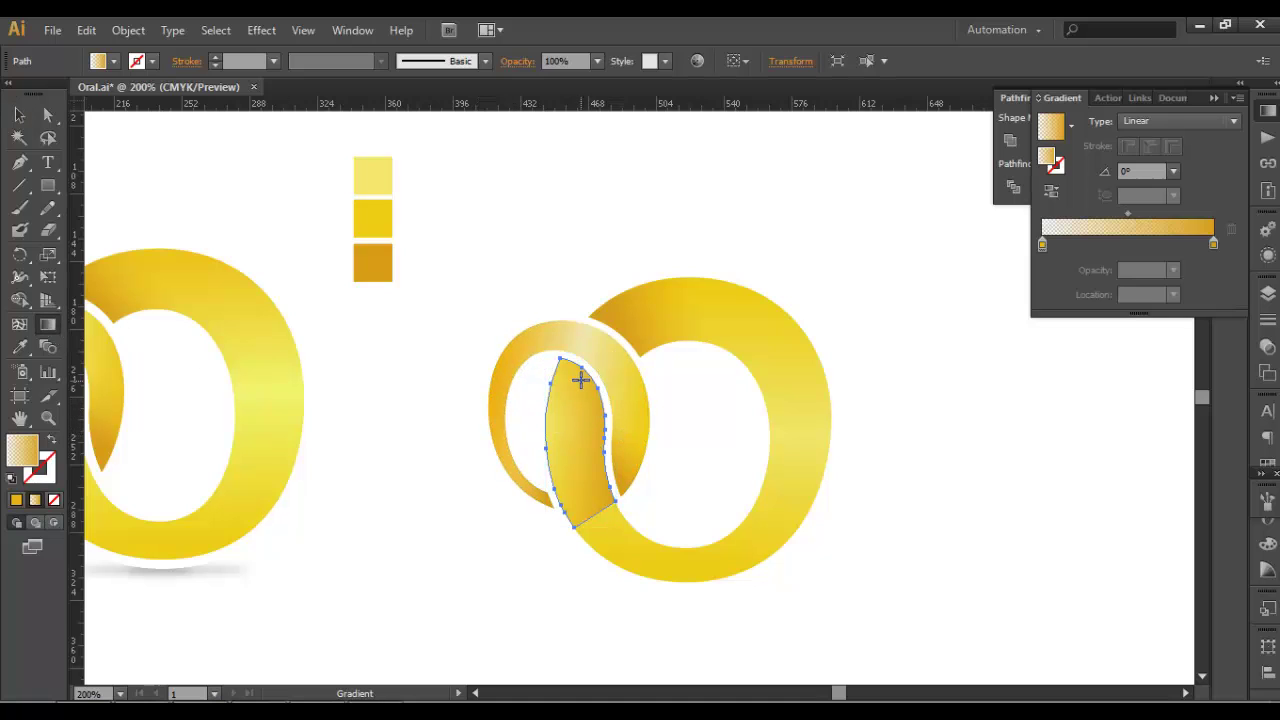
drag(574, 427, 601, 343)
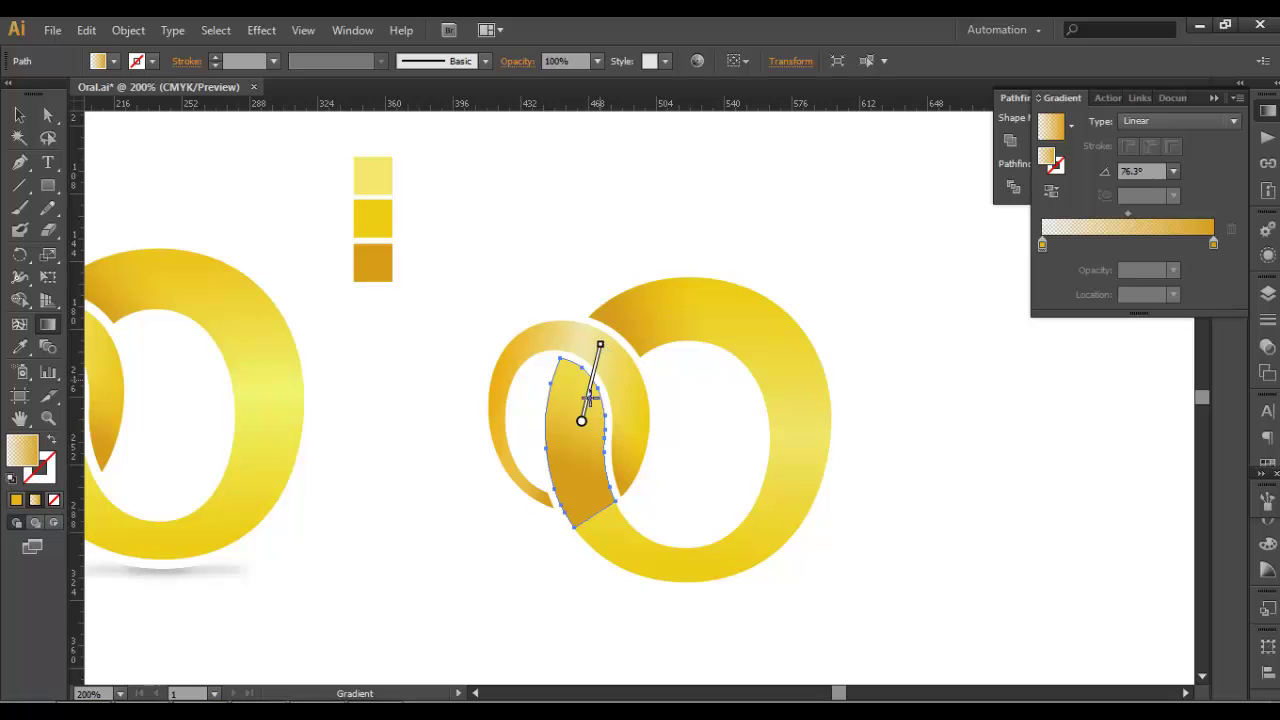
drag(555, 439, 586, 366)
drag(566, 446, 591, 374)
click(17, 115)
click(480, 298)
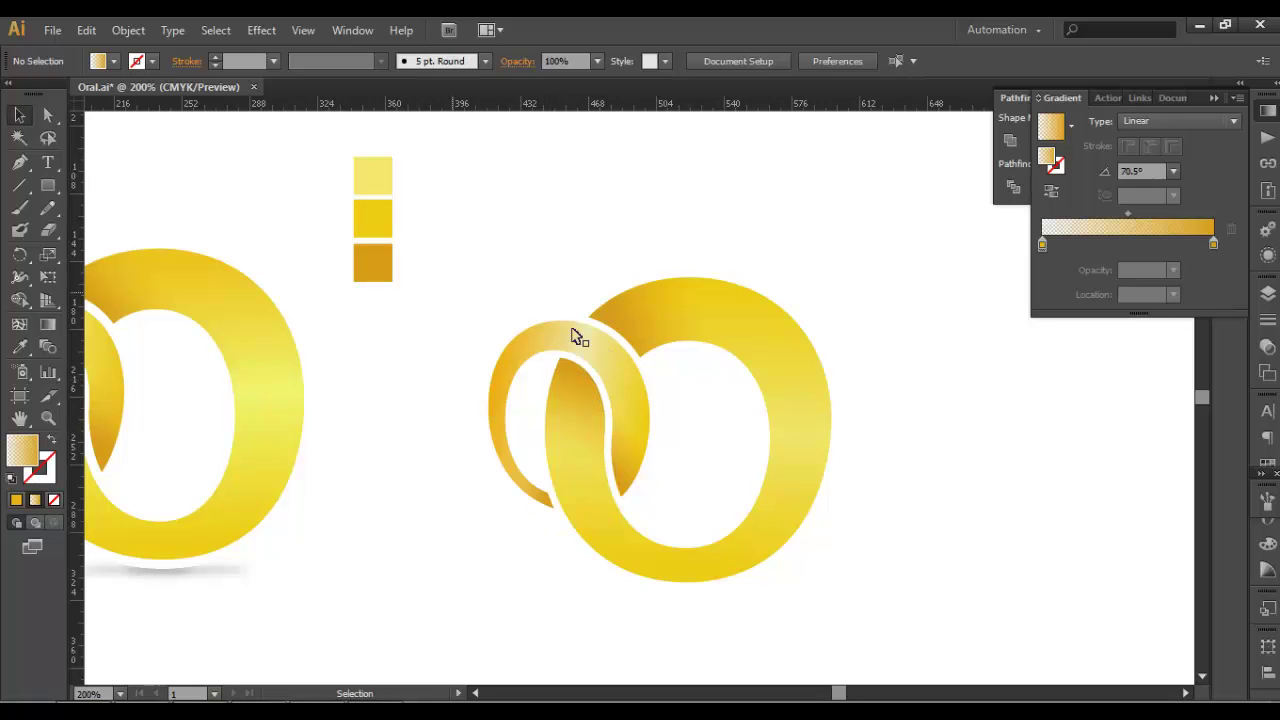
scroll(589, 337, down, 1)
drag(674, 394, 699, 384)
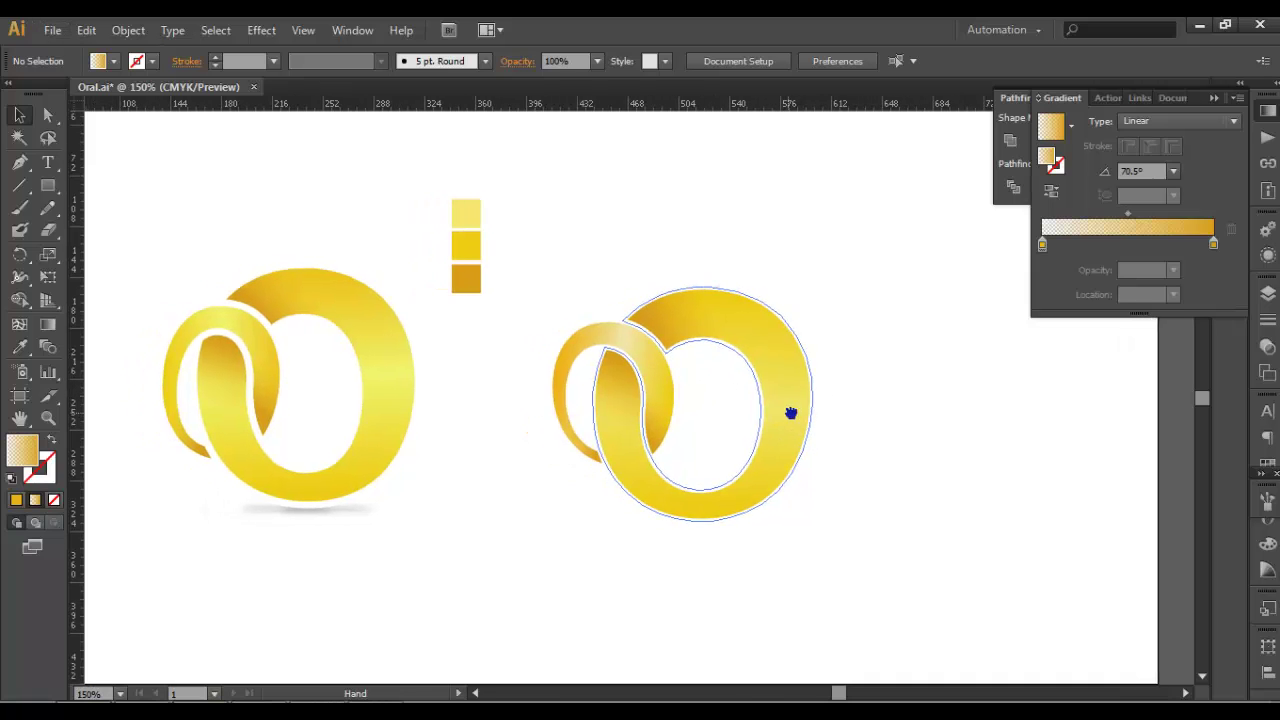
key(ctrl+plus)
drag(766, 429, 790, 427)
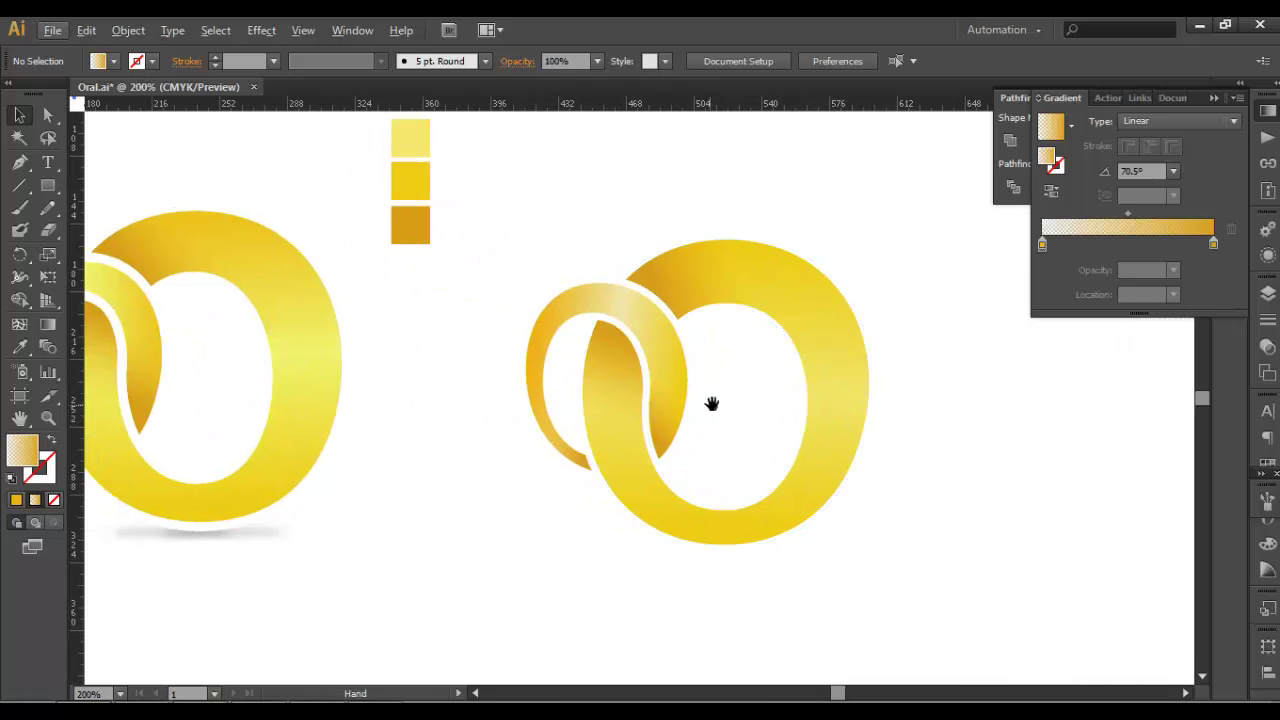
drag(711, 403, 728, 410)
drag(686, 472, 663, 466)
drag(573, 477, 601, 462)
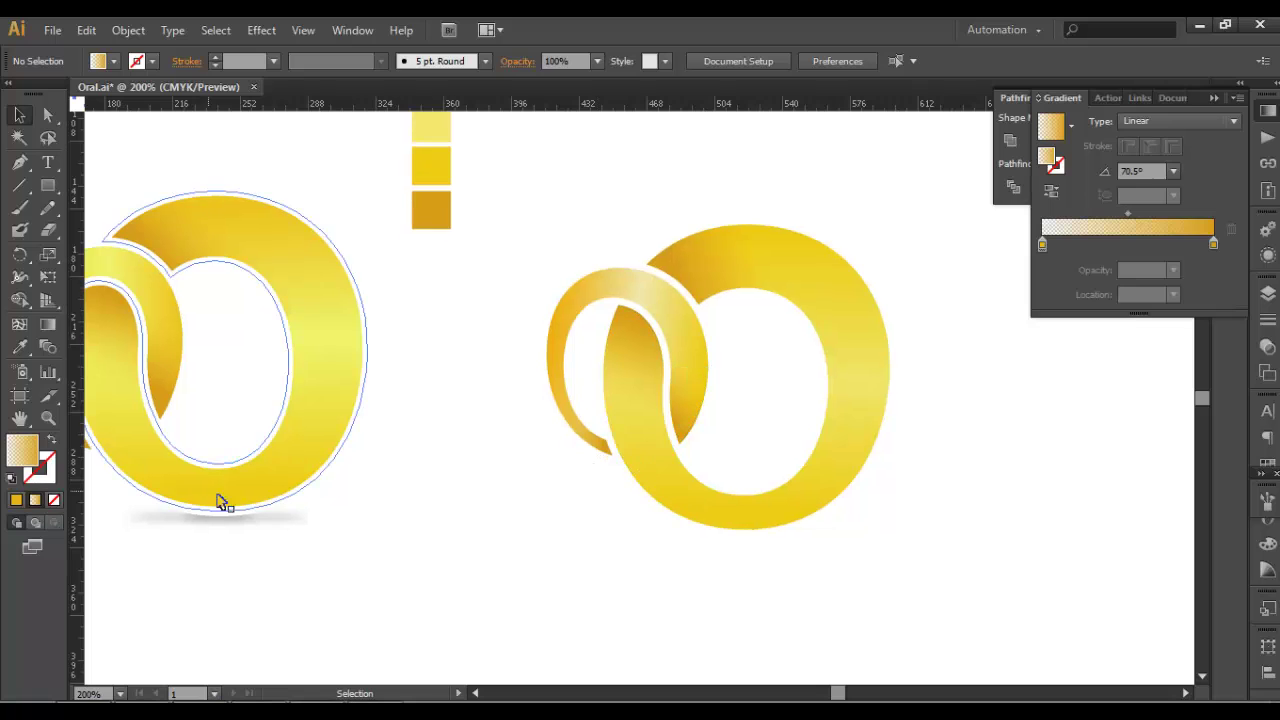
Draw a thin, flat horizontal ellipse below the new big O and fill it with dark grey 3d3d3d.
drag(47, 185, 108, 230)
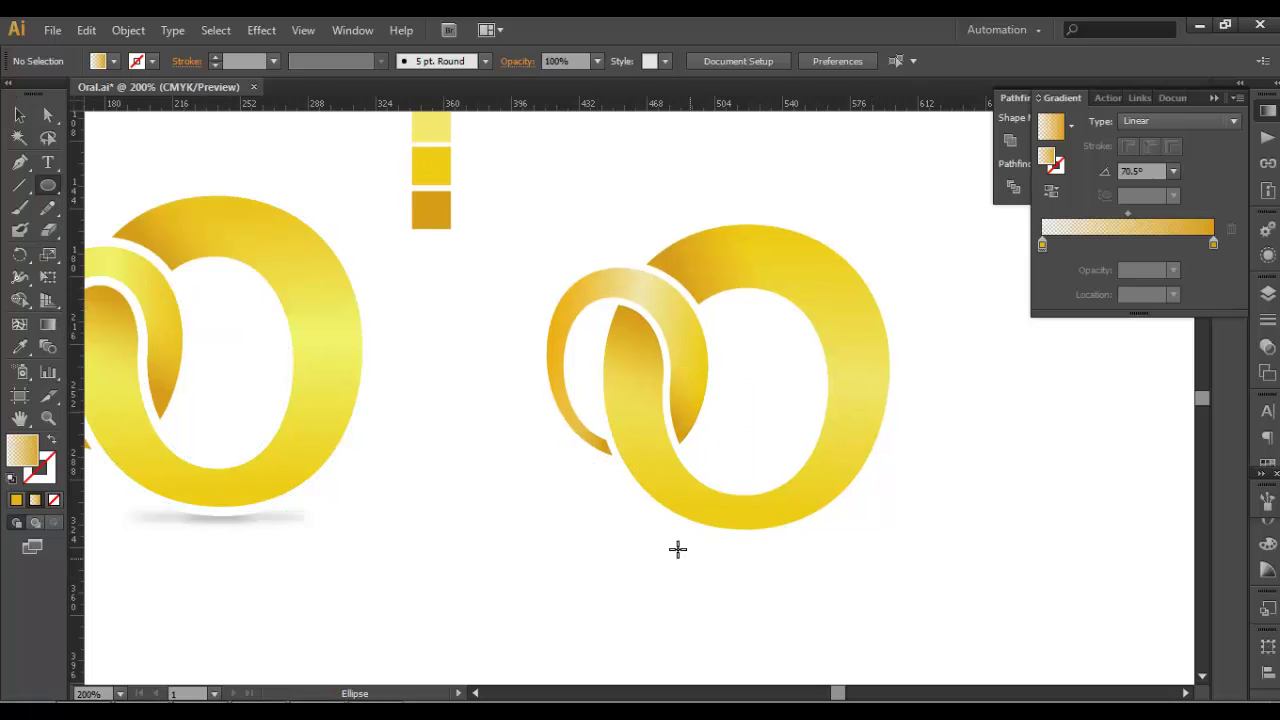
drag(678, 548, 789, 552)
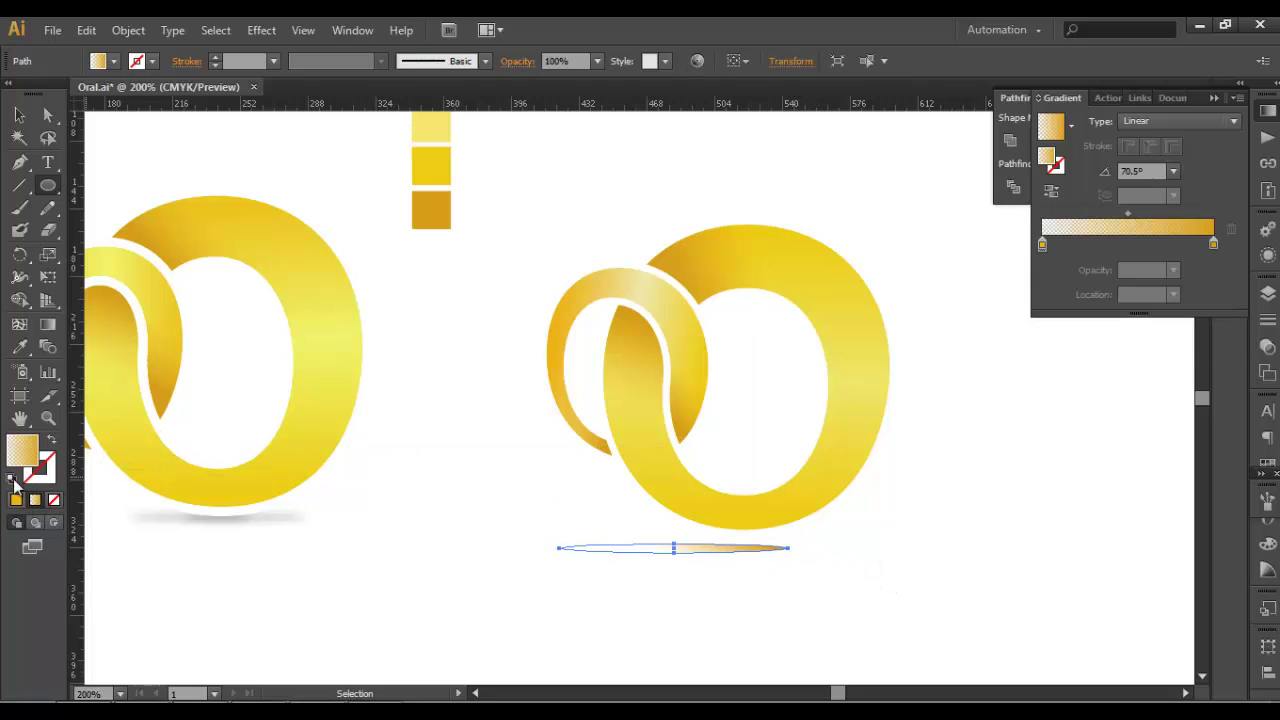
click(16, 499)
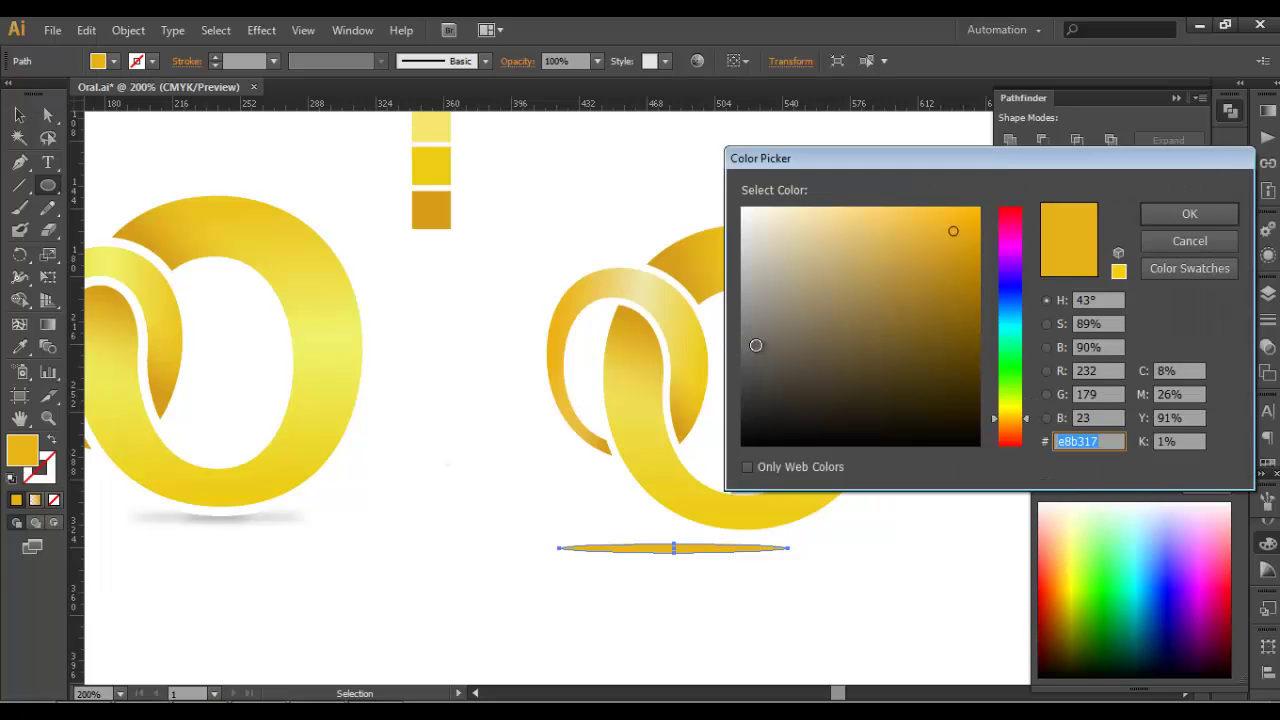
drag(756, 345, 742, 388)
click(1157, 211)
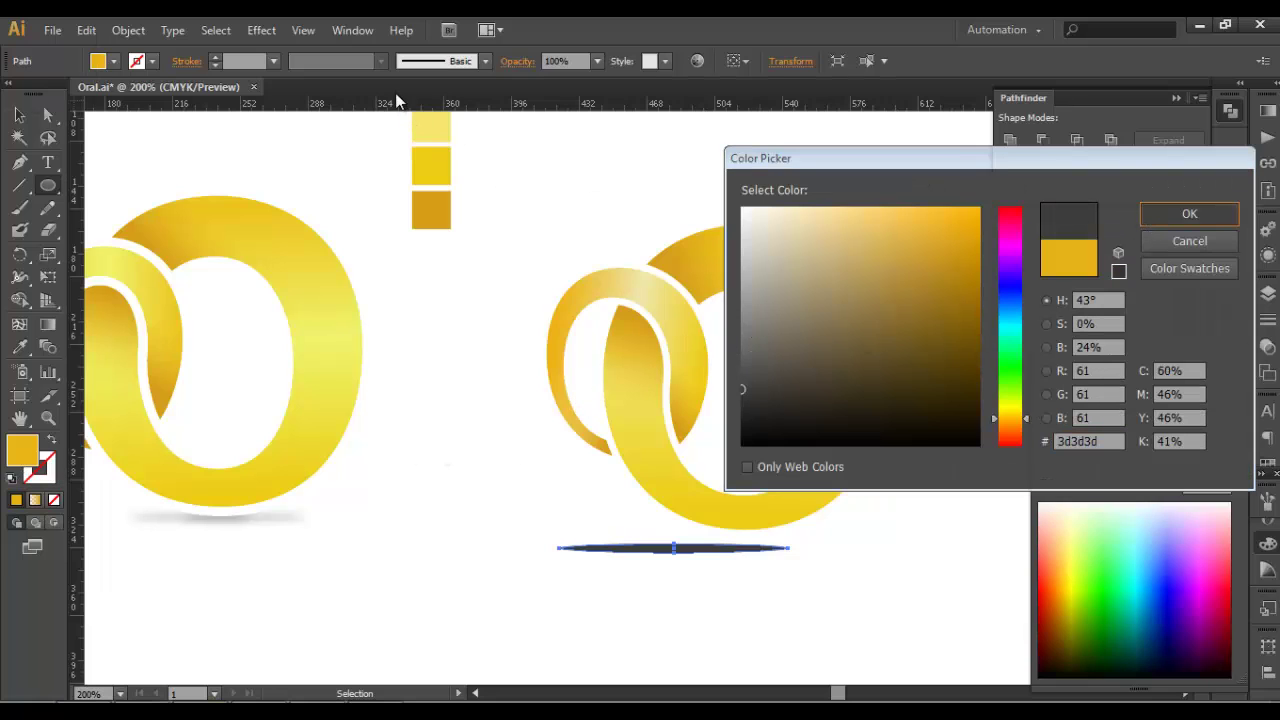
Apply a Gaussian Blur with a 16.3-pixel radius to the grey ellipse and set its opacity to 60%.
click(261, 30)
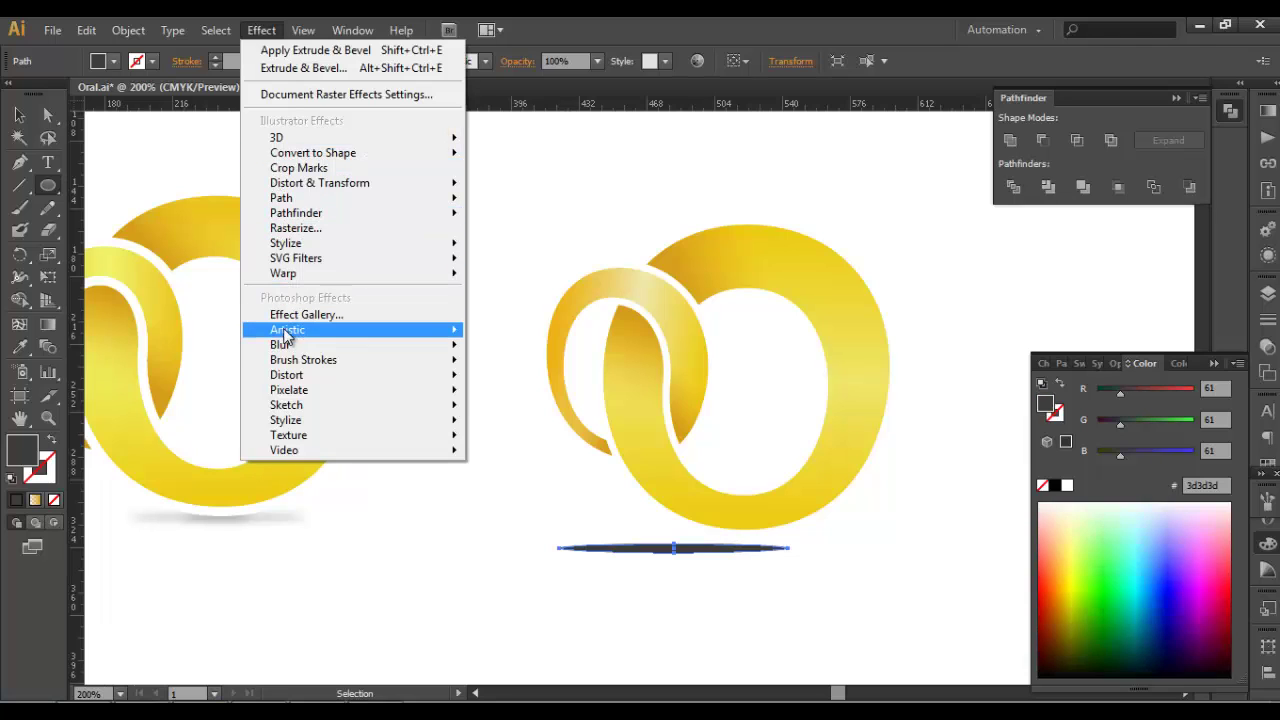
mouse_move(428, 345)
click(505, 349)
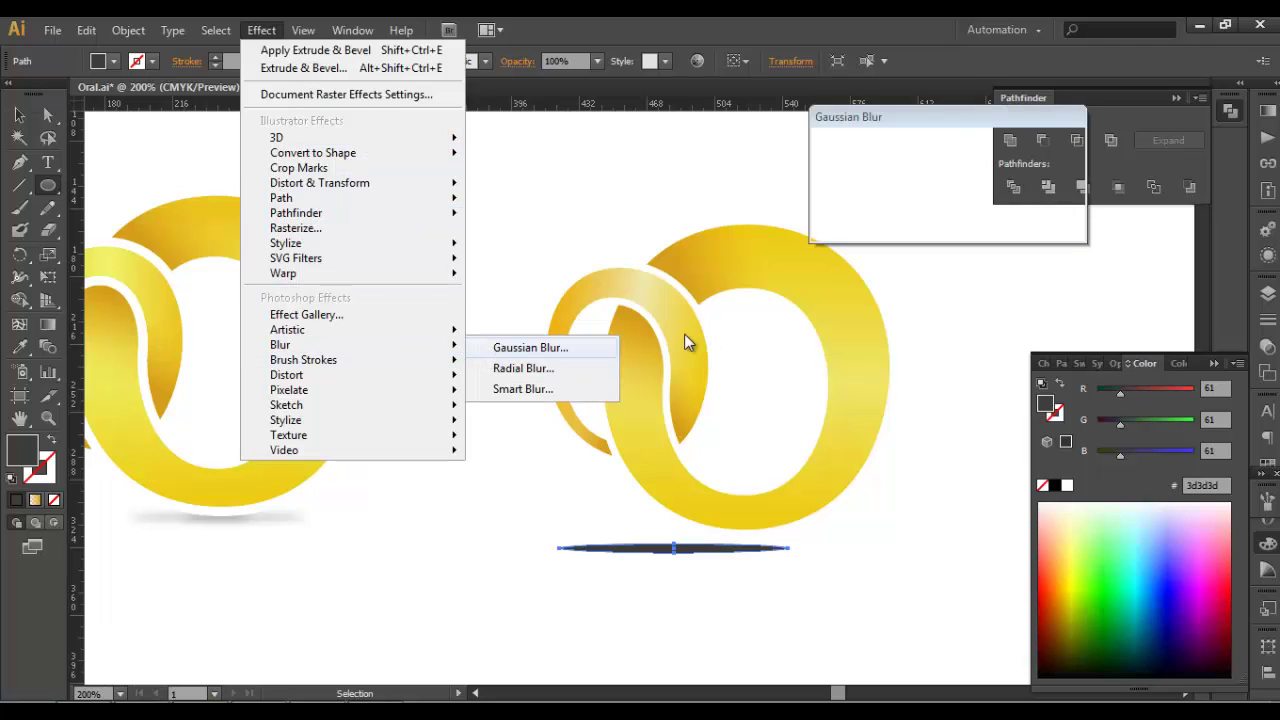
click(857, 203)
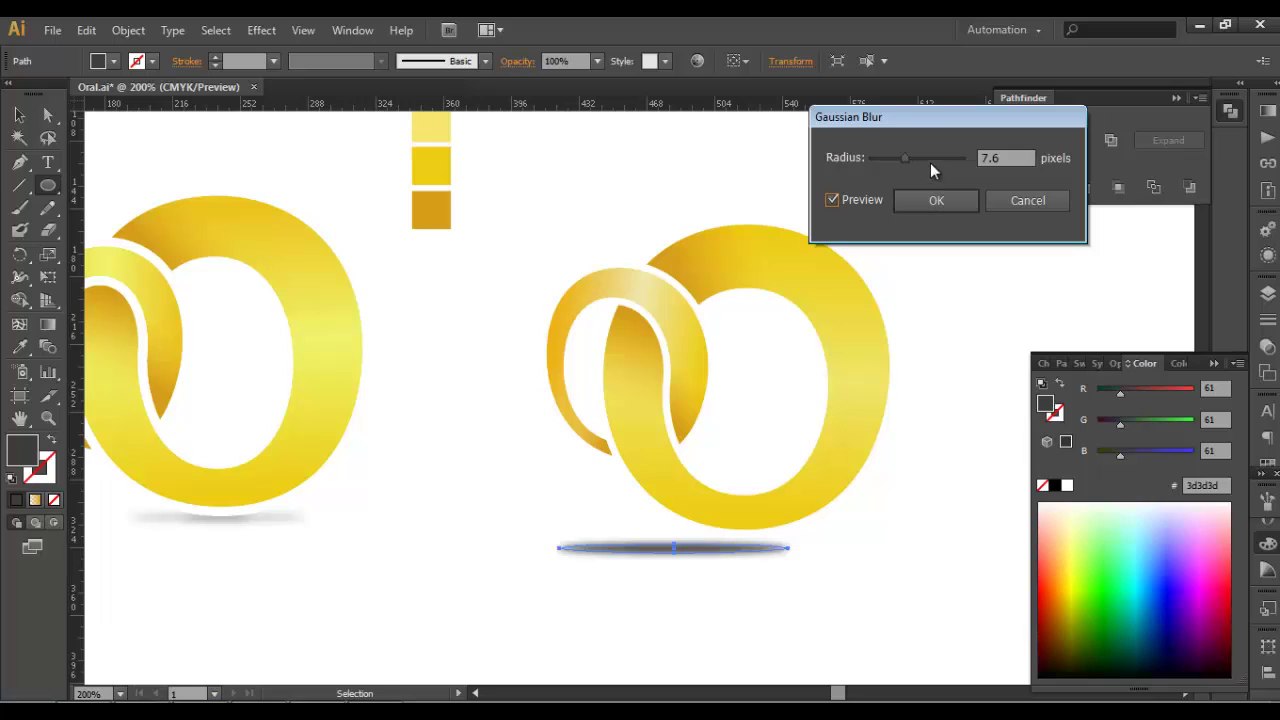
drag(930, 162, 913, 159)
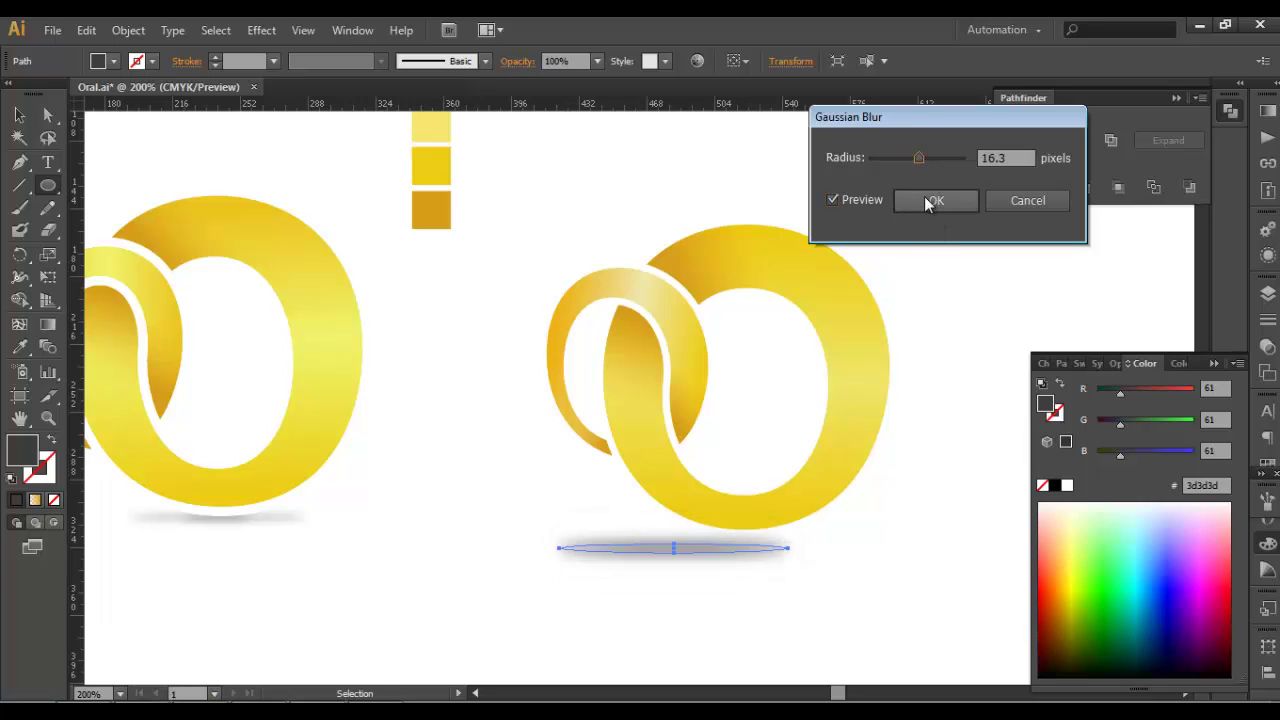
click(936, 200)
click(598, 62)
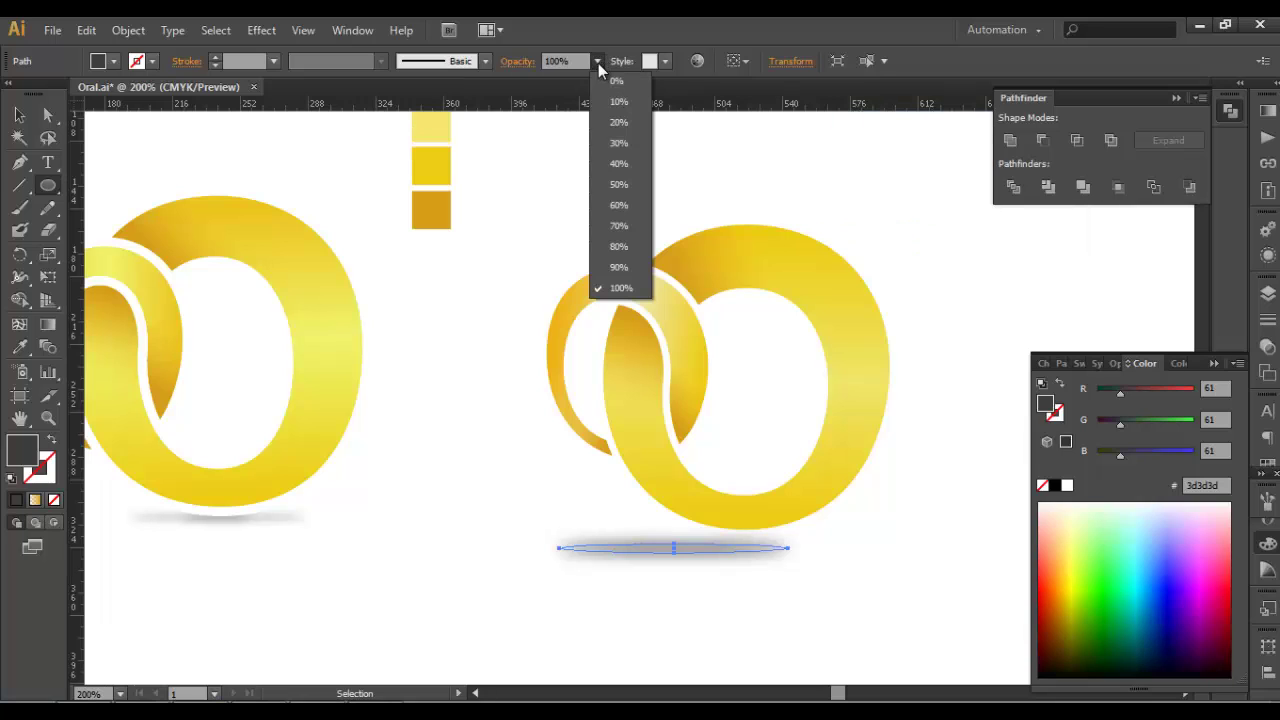
click(619, 205)
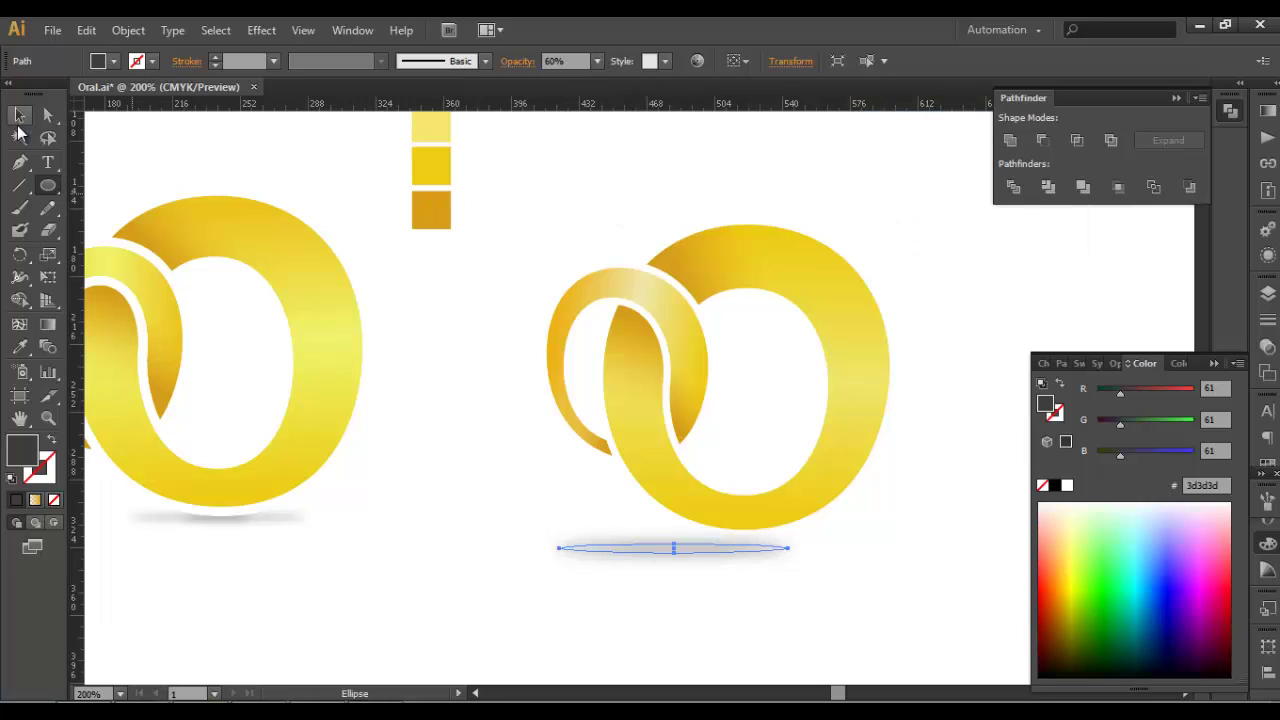
Move the blurred ellipse directly under the big O, narrow it slightly and send it to the back.
click(20, 116)
mouse_move(788, 545)
mouse_down()
mouse_move(777, 534)
mouse_move(756, 550)
mouse_move(737, 529)
mouse_move(763, 517)
mouse_move(820, 543)
mouse_move(808, 540)
mouse_up()
right_click(806, 537)
mouse_move(834, 506)
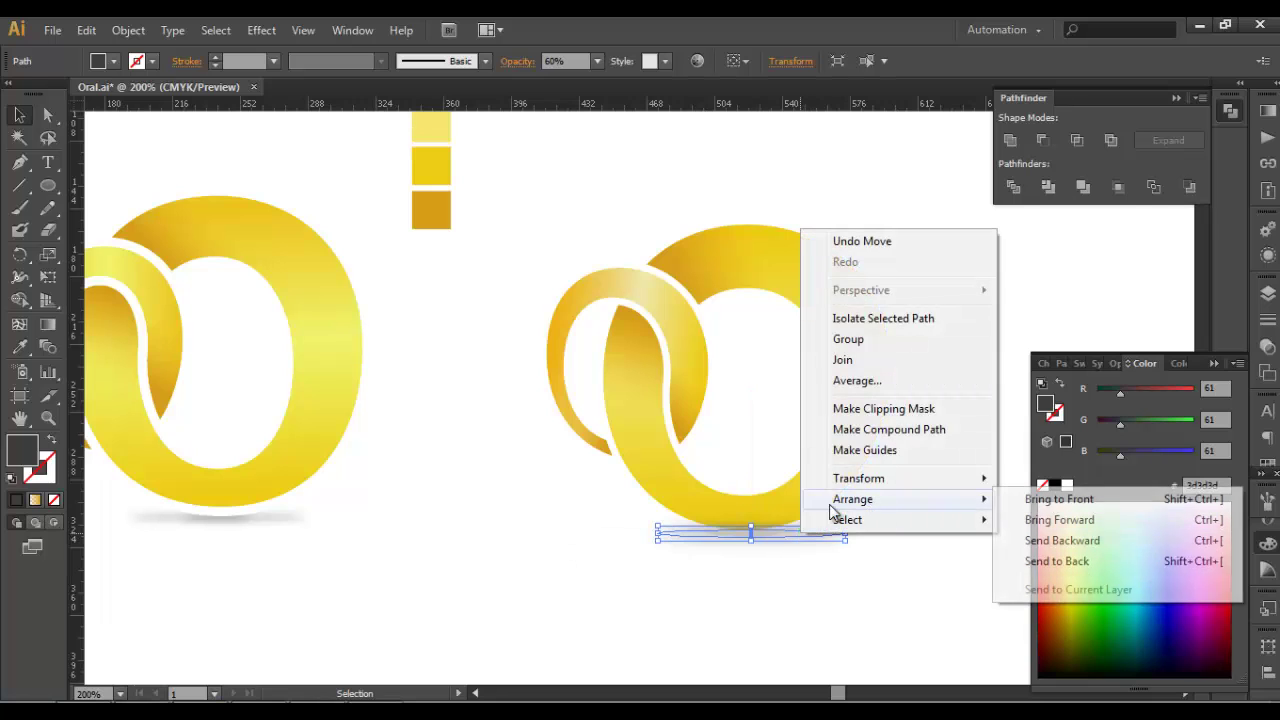
click(1040, 563)
click(860, 560)
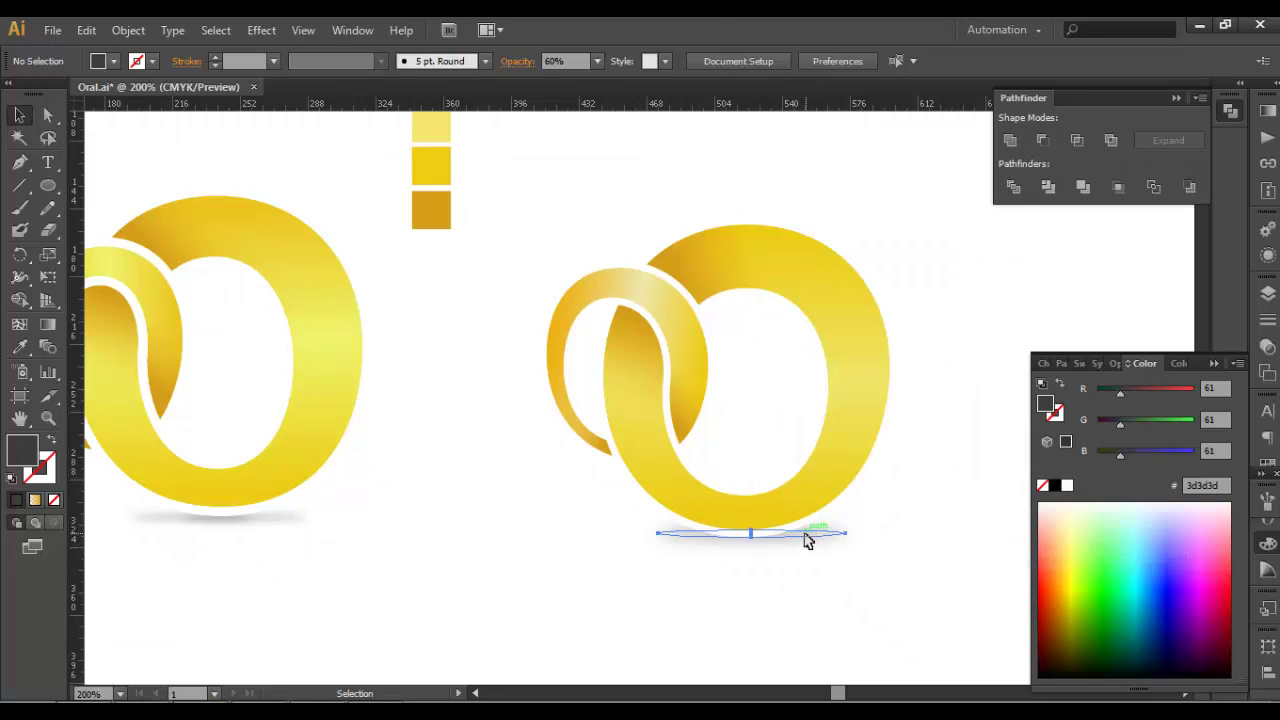
Nudge the shadow ellipse down until a small gap separates it from the bottom of the big O.
click(808, 540)
key(Down)
key(Down)
key(Down)
key(Down)
key(Down)
key(Down)
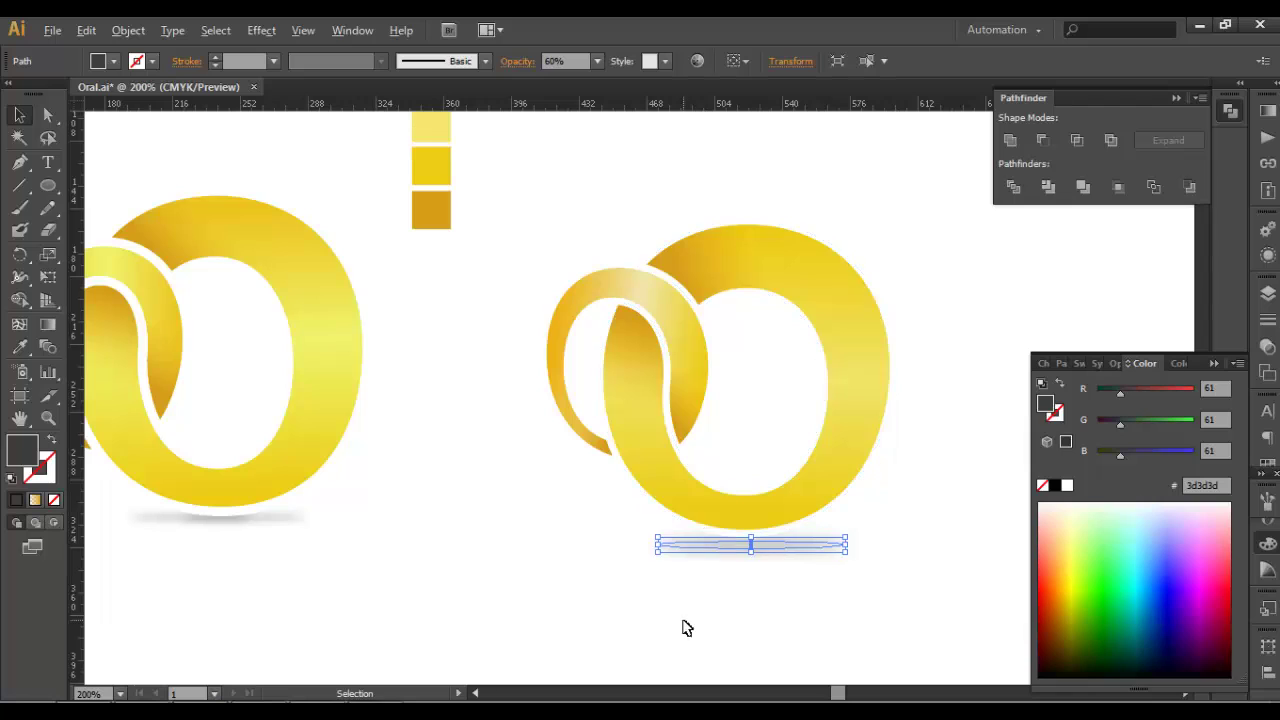
Add a narrower copy of the shadow ellipse, centred on the original, to darken the shadow's middle.
scroll(750, 603, up, 1)
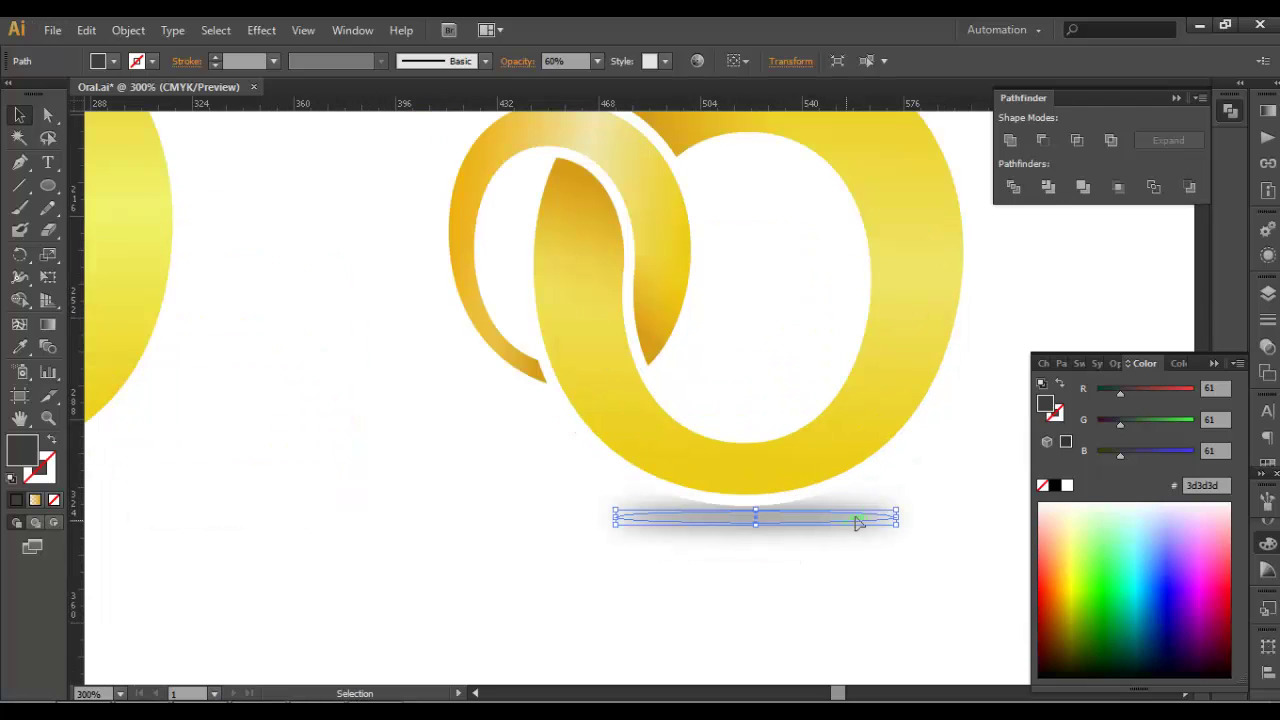
drag(895, 513, 847, 513)
click(847, 606)
Select both shadow ellipses and nudge them up closer to the bottom of the big O.
drag(849, 598, 734, 518)
key(Up)
key(Up)
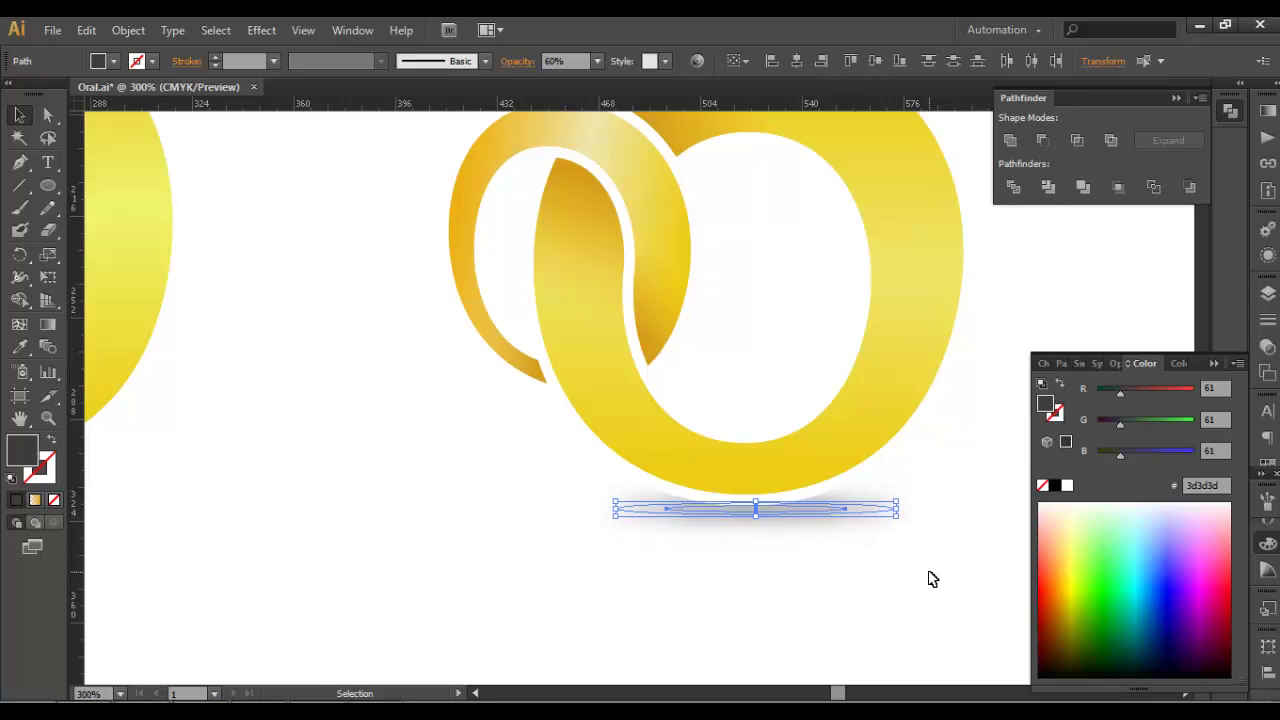
key(Left)
scroll(940, 566, down, 1)
drag(786, 517, 738, 505)
click(711, 604)
Select the whole new logo with its shadow and move it to the right and slightly up, away from the colour swatches.
scroll(711, 604, down, 1)
drag(850, 596, 524, 210)
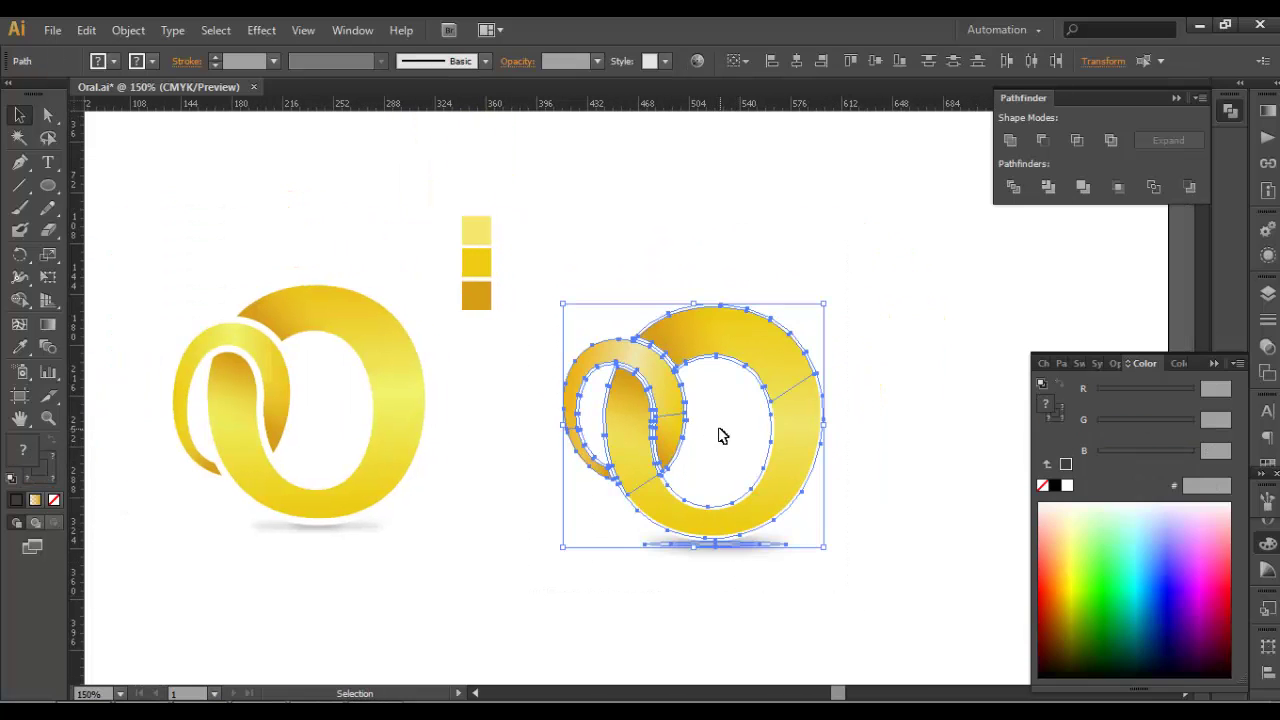
click(721, 440)
drag(855, 578, 586, 337)
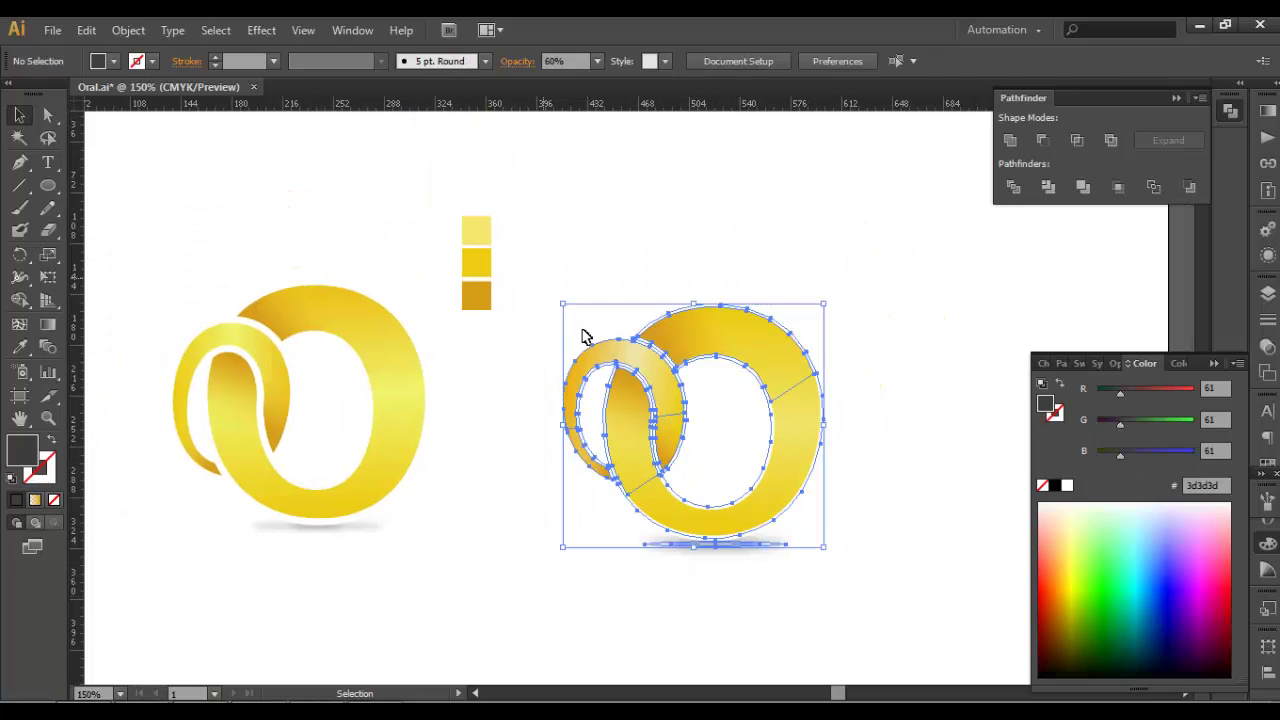
drag(662, 386, 723, 360)
drag(714, 402, 736, 370)
click(633, 468)
scroll(666, 380, up, 1)
drag(603, 392, 614, 380)
drag(772, 451, 610, 440)
mouse_move(674, 465)
mouse_down()
mouse_move(719, 486)
mouse_move(675, 479)
mouse_up()
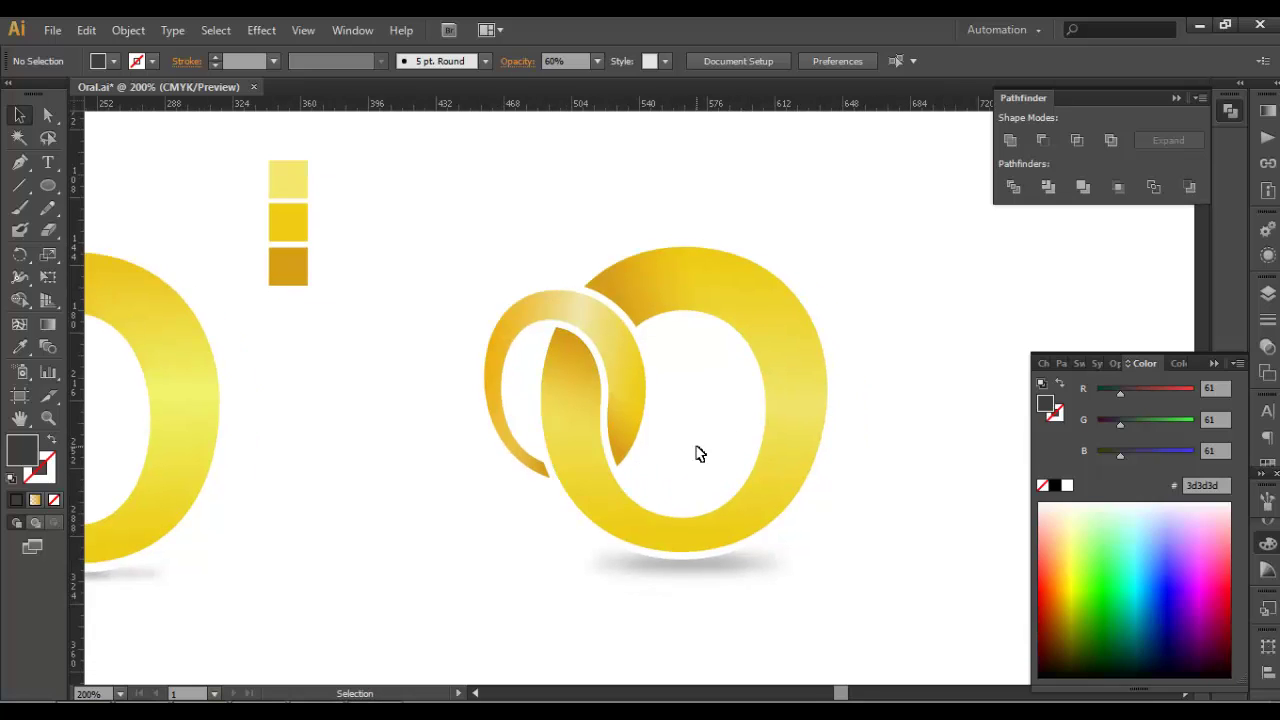